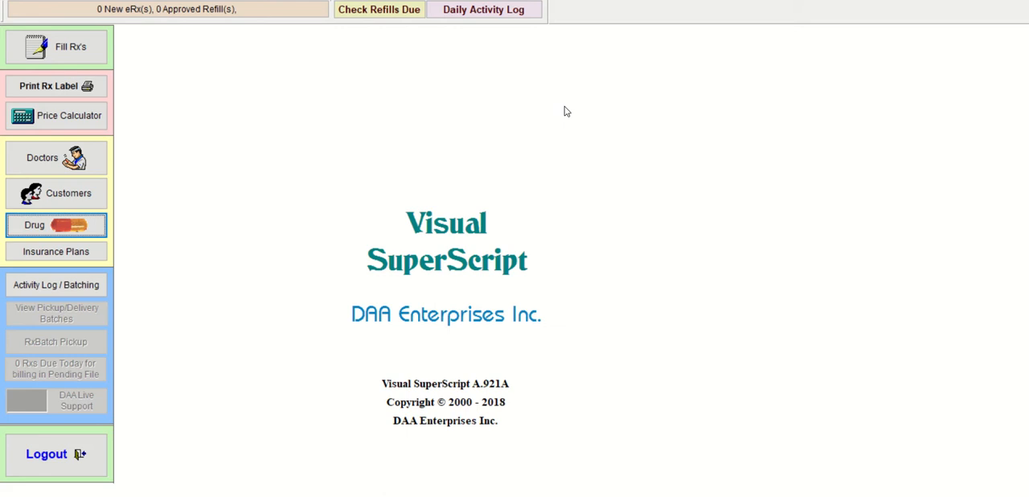
# - Open prescription filling with RM/RM as the available pharmacist and move the Prescription Processing window up so the whole form fits
pyautogui.click(92, 46)
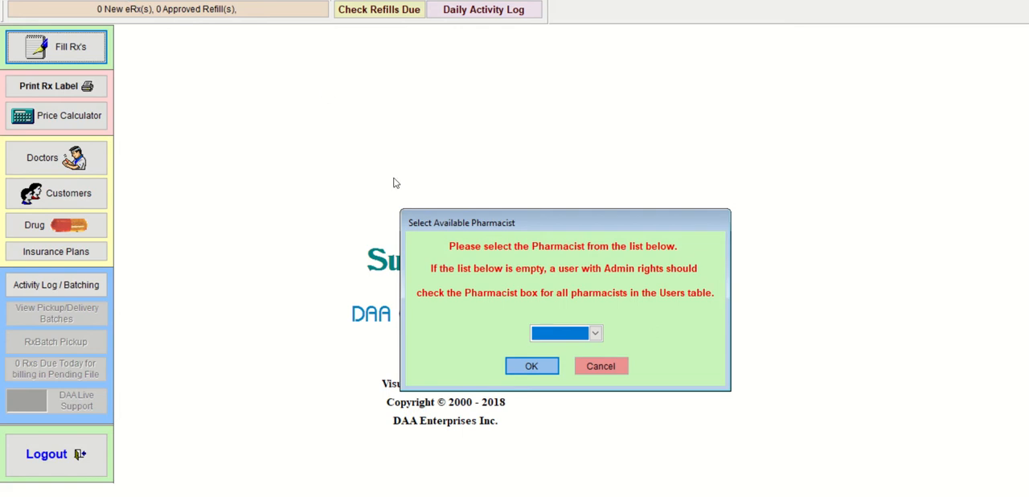
pyautogui.click(595, 333)
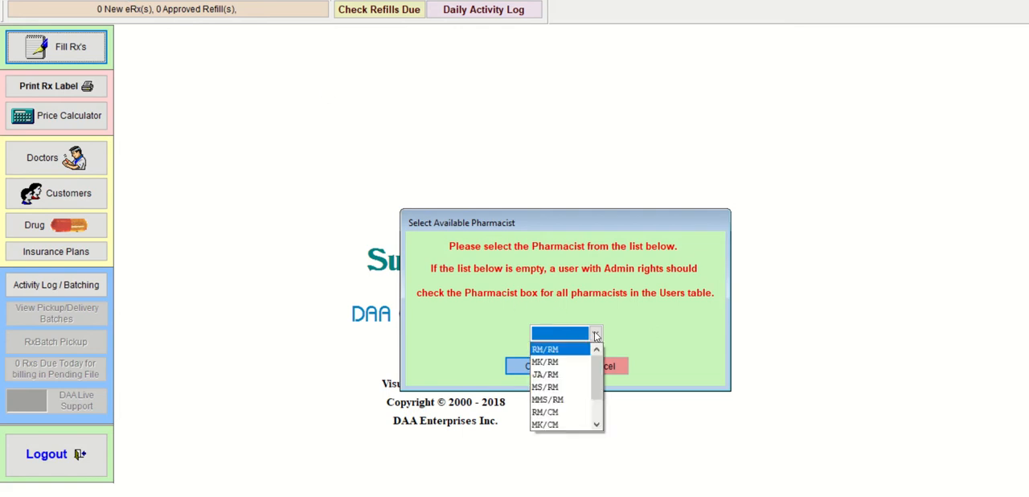
pyautogui.click(558, 349)
pyautogui.click(532, 366)
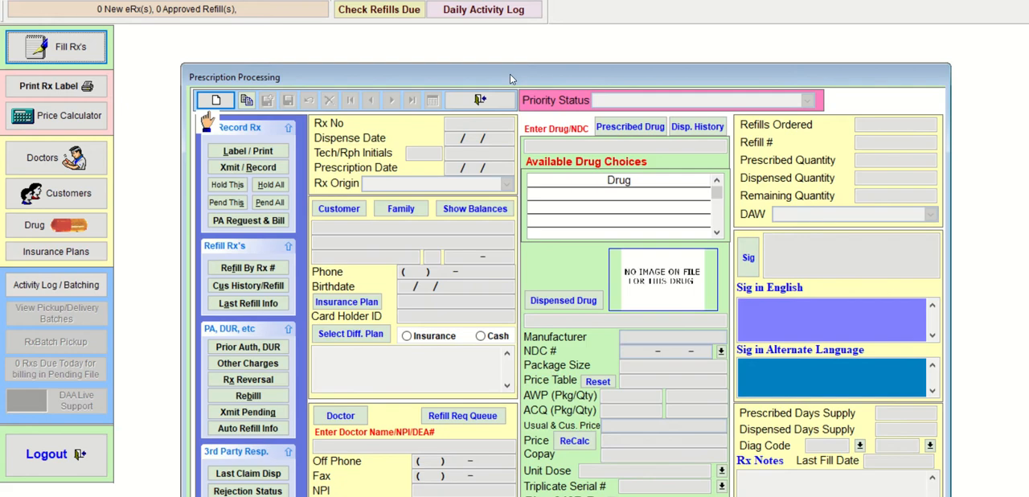
pyautogui.moveTo(509, 78); pyautogui.dragTo(435, 29)
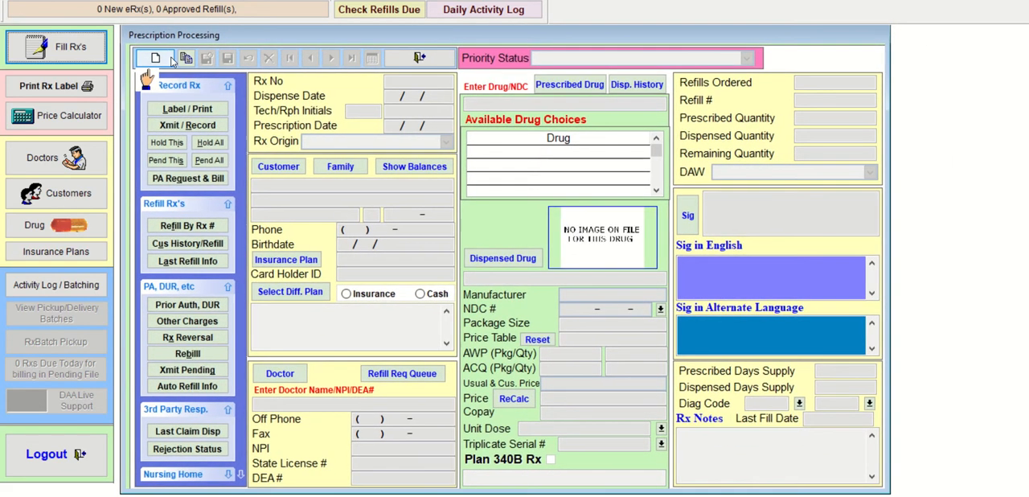
# - Start a new prescription with the default date and Written origin, and fill in the customer found by the first three letters of the surname
pyautogui.click(156, 59)
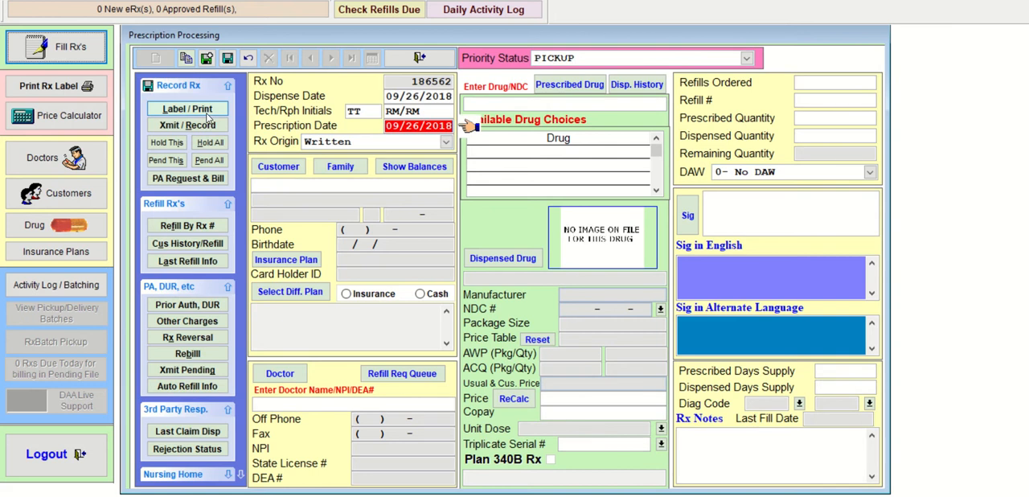
pyautogui.press('Return')
pyautogui.press('Return')
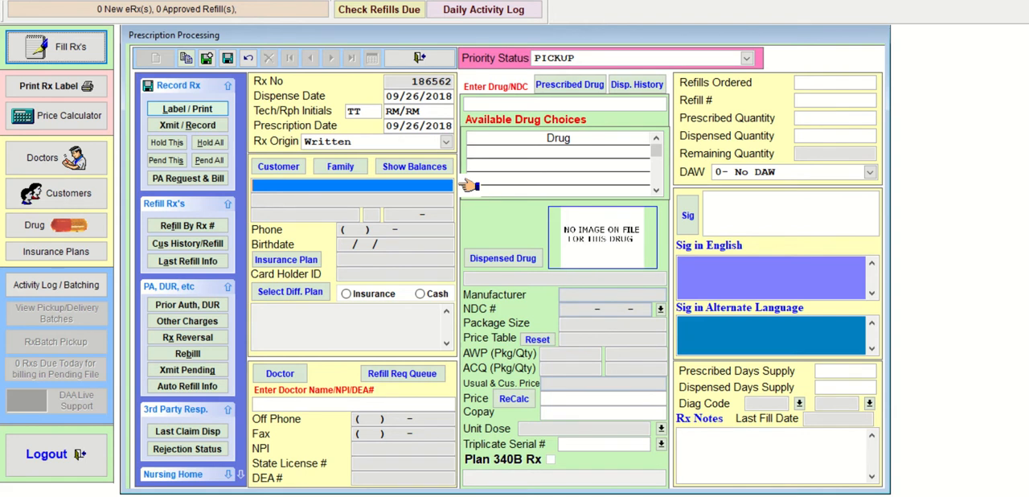
pyautogui.write('CLI')
pyautogui.press('Return')
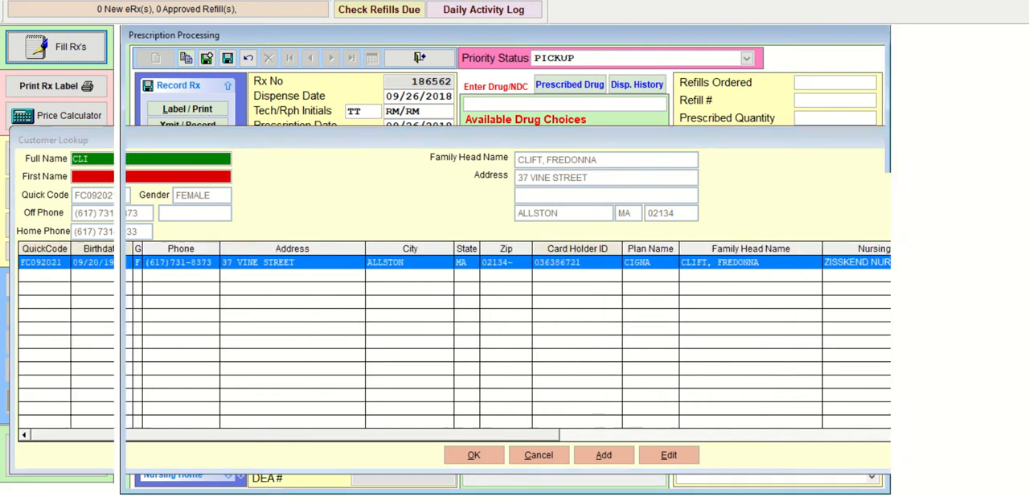
pyautogui.press('Return')
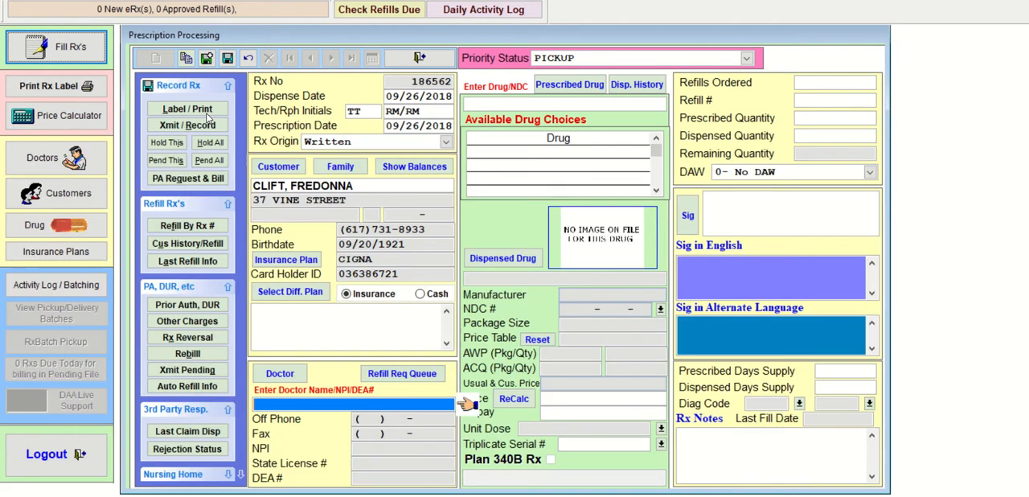
# - Look up the prescribing doctor by the first three letters of the surname and choose the fourth listed doctor
pyautogui.write('RAM')
pyautogui.press('Return')
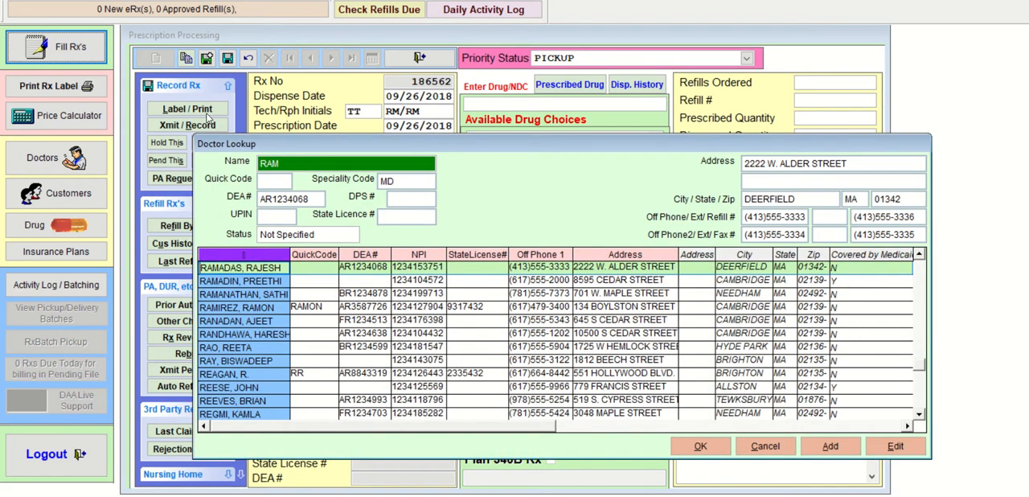
pyautogui.press('Down')
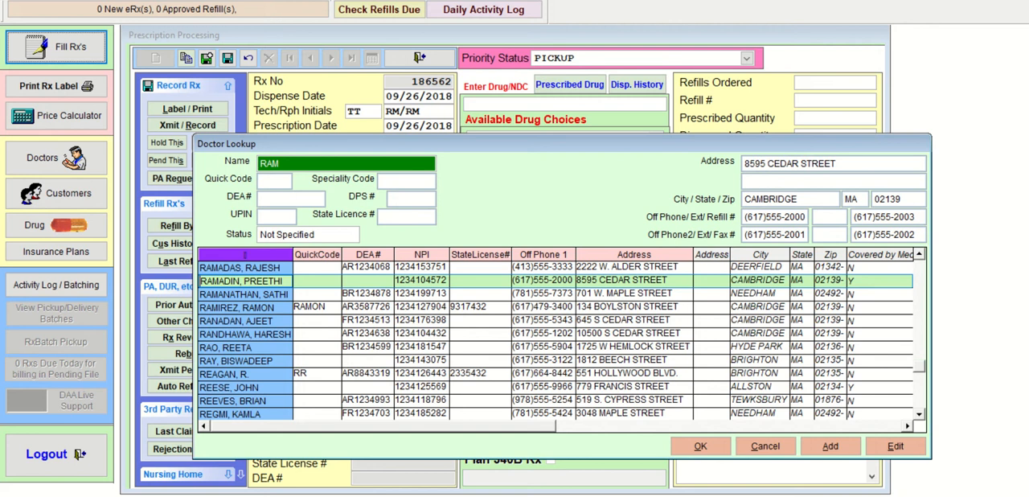
pyautogui.press('Down')
pyautogui.press('Down')
pyautogui.press('Return')
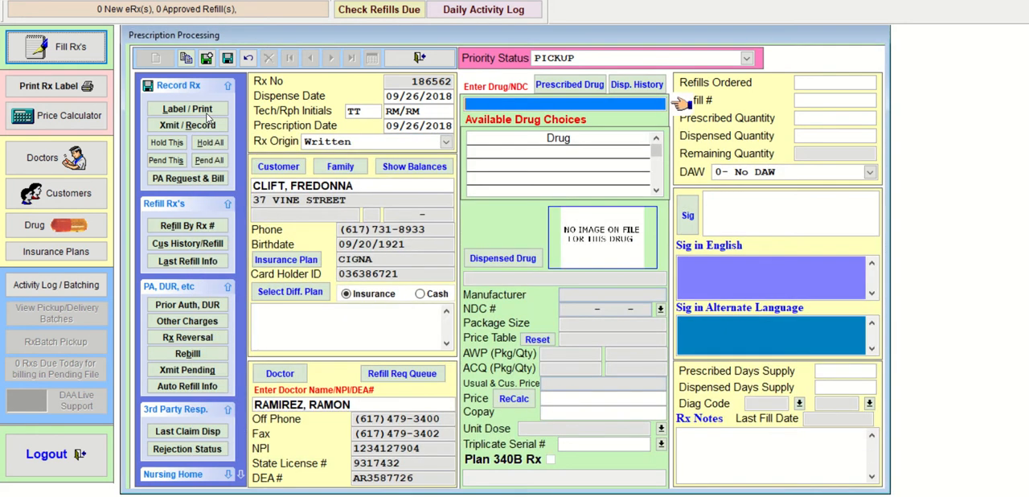
# - Look up LAS, prescribe LASIX 20 MG TABLET and choose the generic FUROSEMIDE 20 MG TABLET as the dispensed drug
pyautogui.write('LAS')
pyautogui.press('Return')
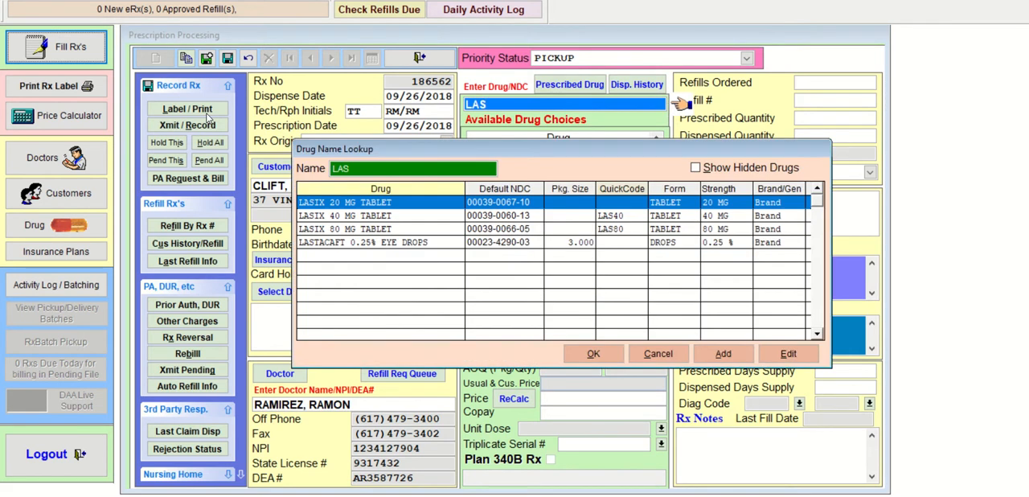
pyautogui.press('Return')
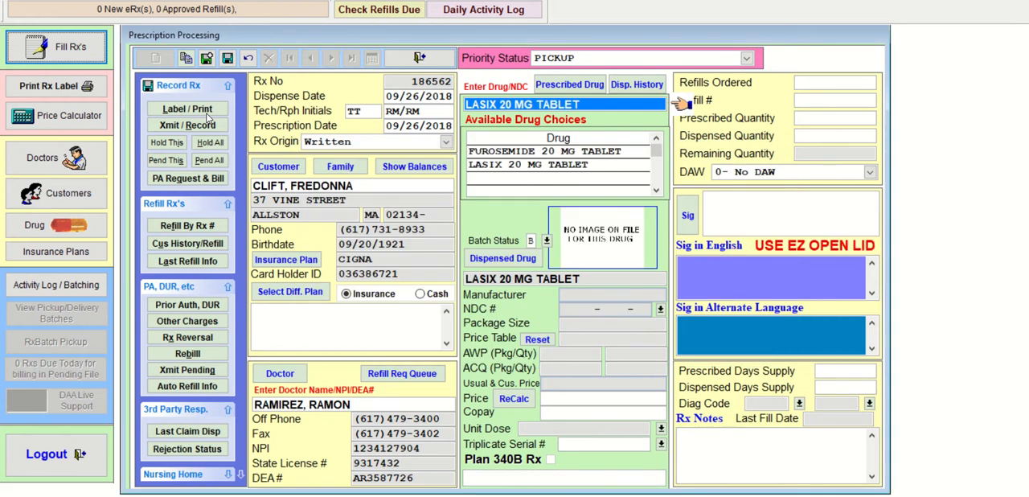
pyautogui.press('Return')
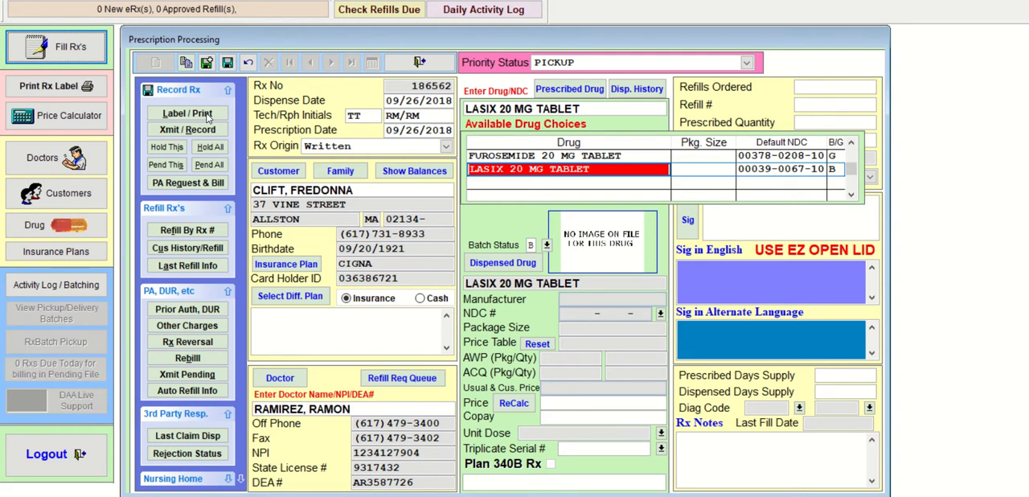
pyautogui.press('Up')
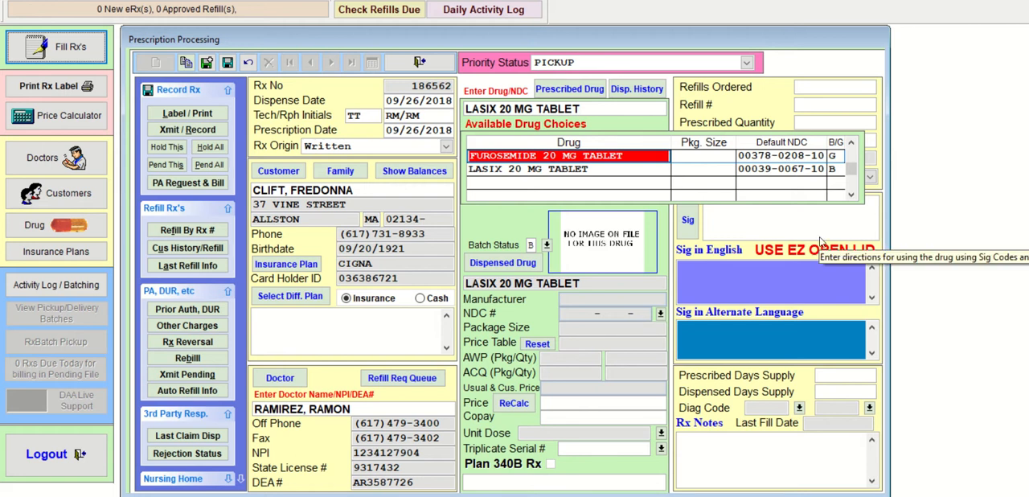
pyautogui.press('Return')
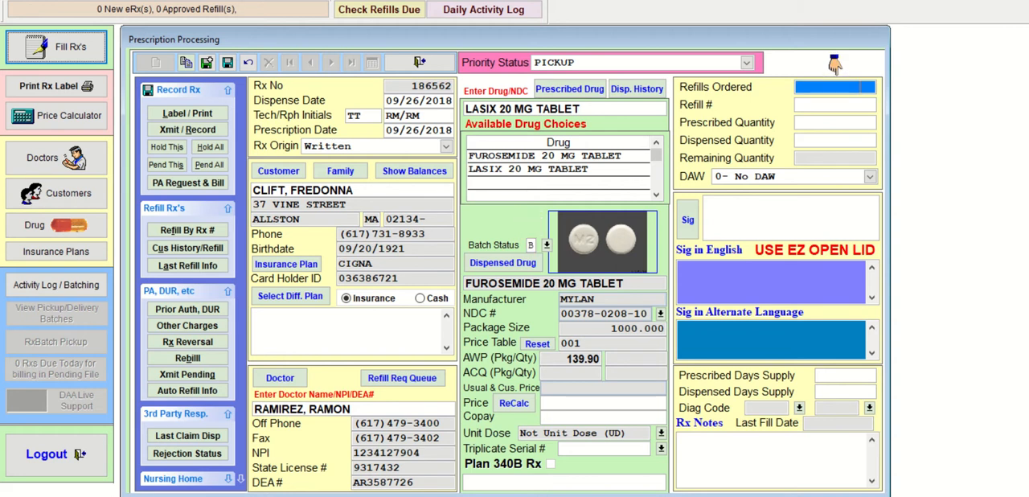
# - Set the refills ordered to 1 and the prescribed and dispensed quantities to 30
pyautogui.write('1')
pyautogui.press('Return')
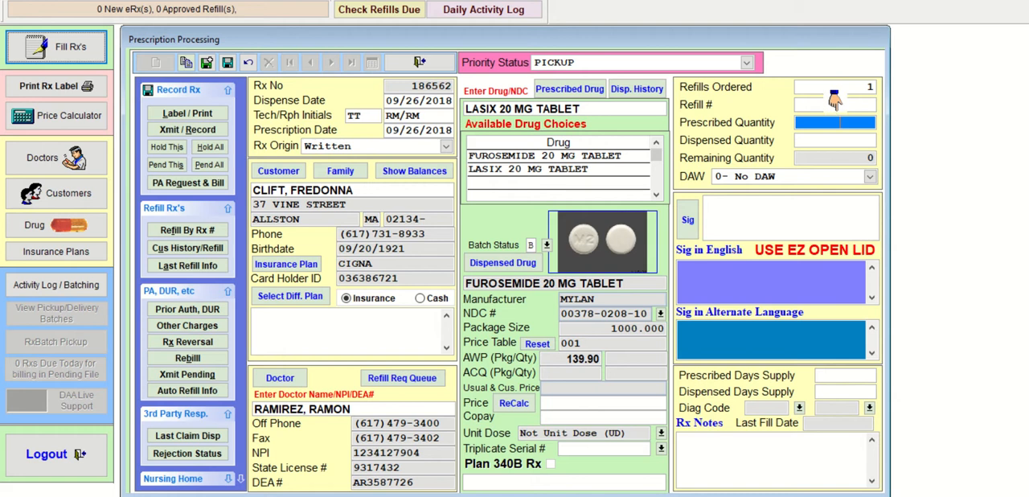
pyautogui.write('30')
pyautogui.press('Return')
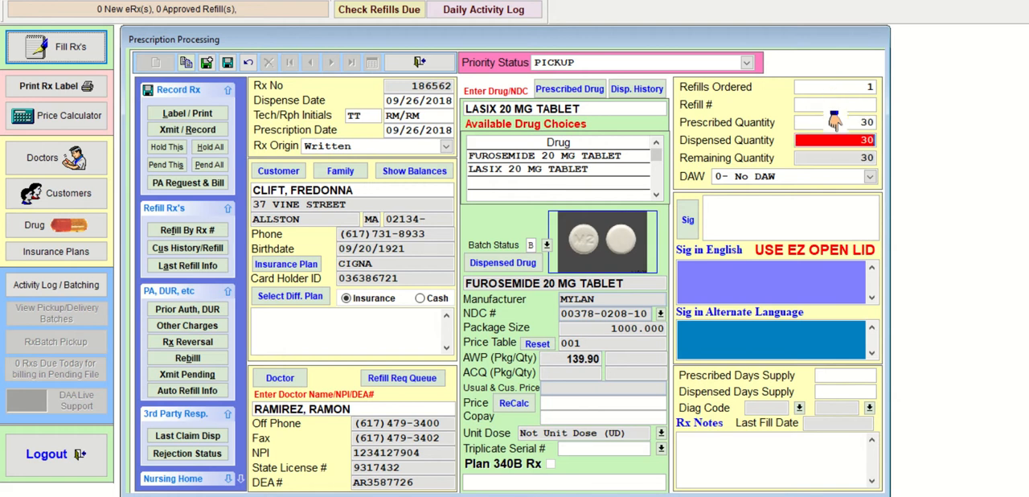
pyautogui.press('Return')
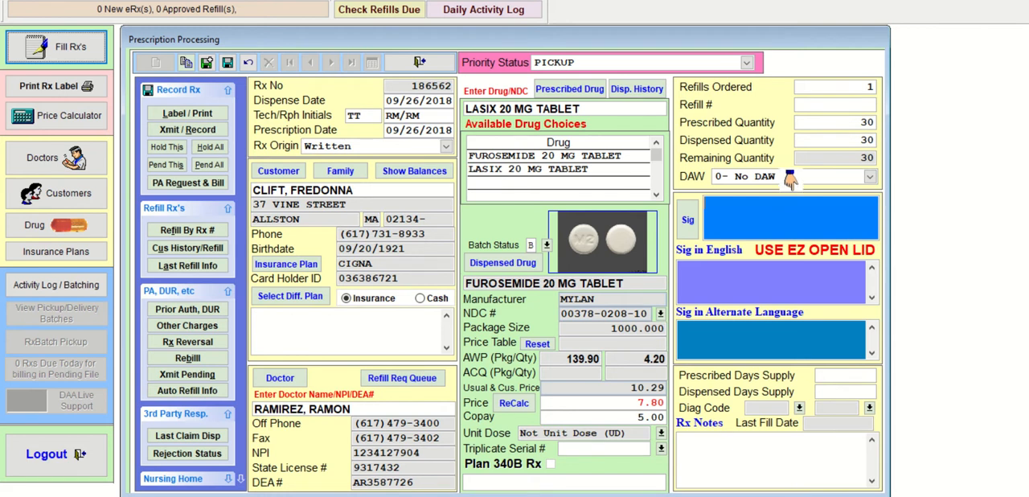
# - Enter the sig T1T PO QD PRNF EDEMA and accept 30 prescribed days and 5 dispensed days of supply
pyautogui.write('T1T')
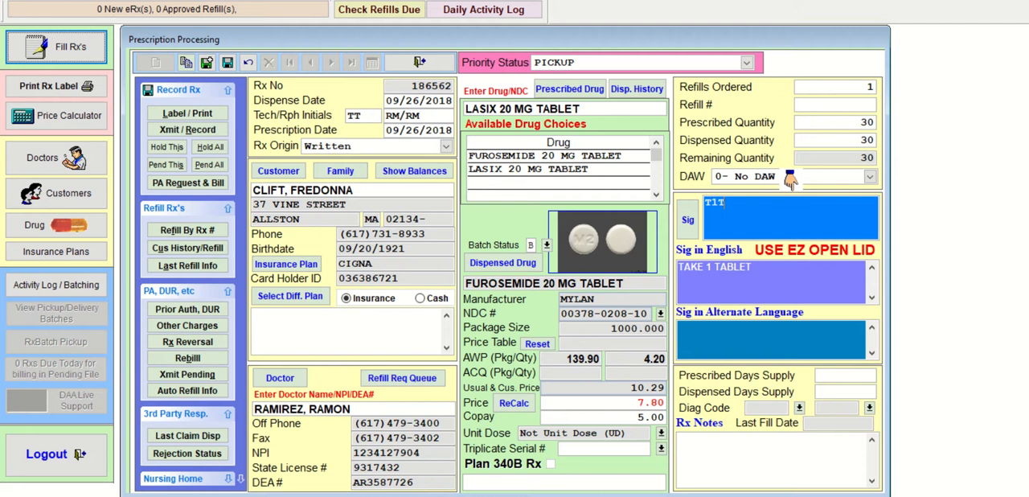
pyautogui.write(' PO QD PRN ')
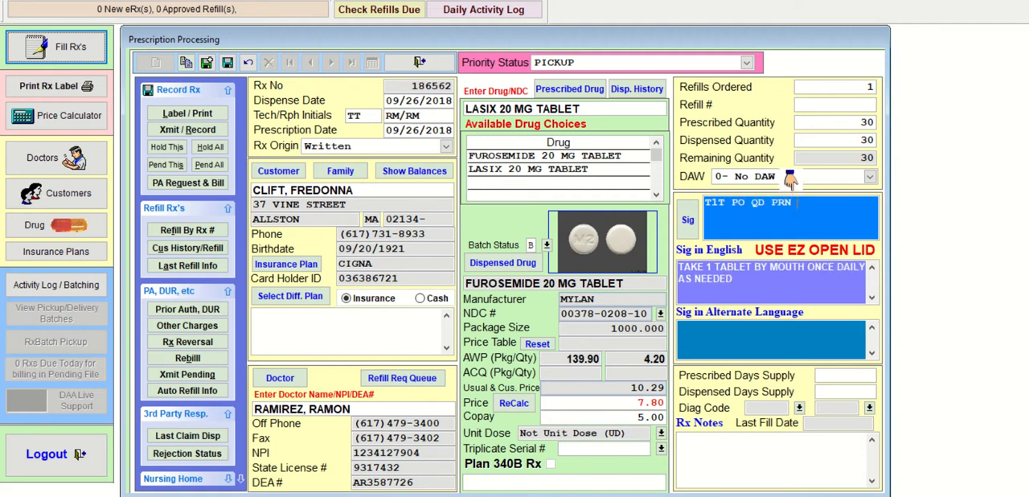
pyautogui.write('F EDEMA')
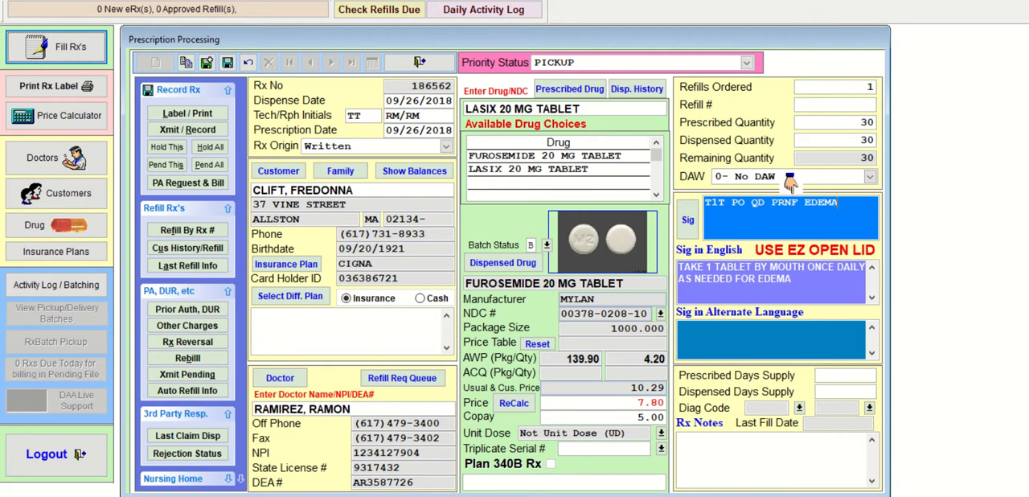
pyautogui.press('Return')
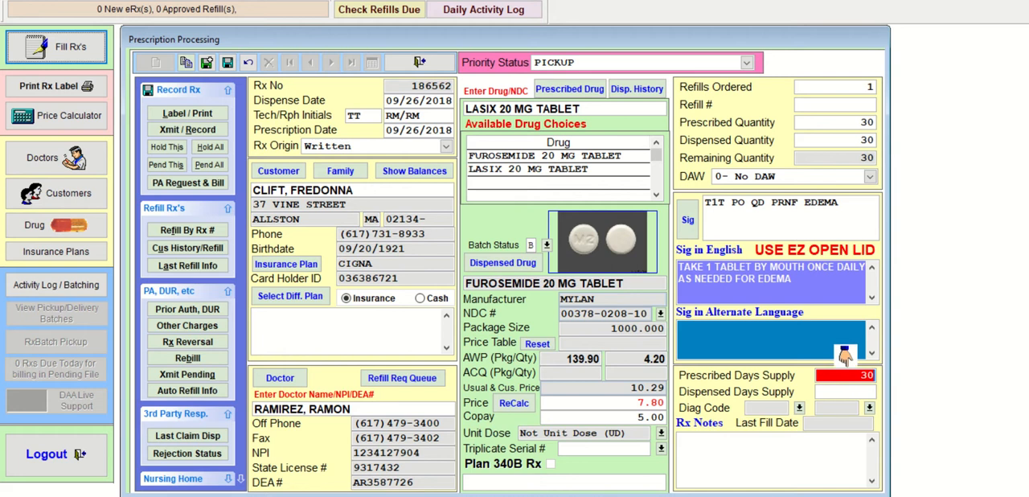
pyautogui.press('Return')
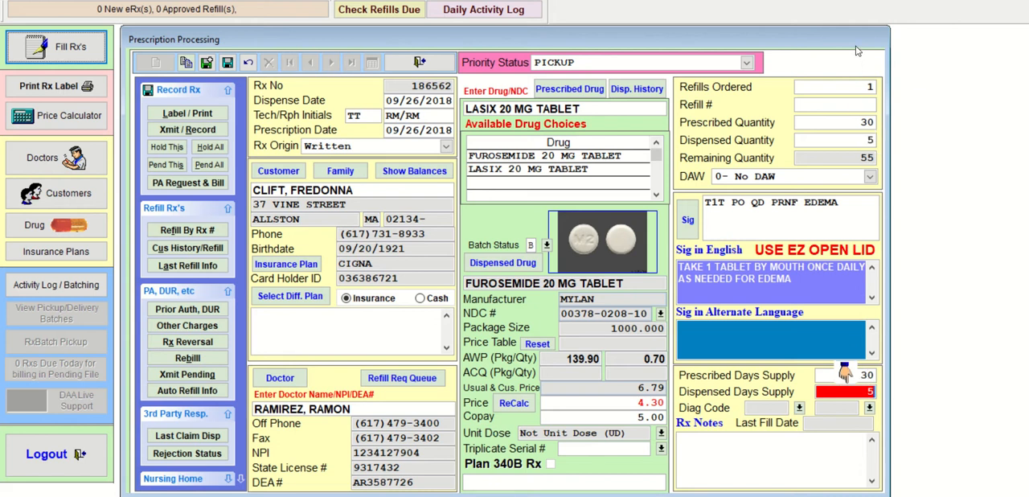
pyautogui.press('Tab')
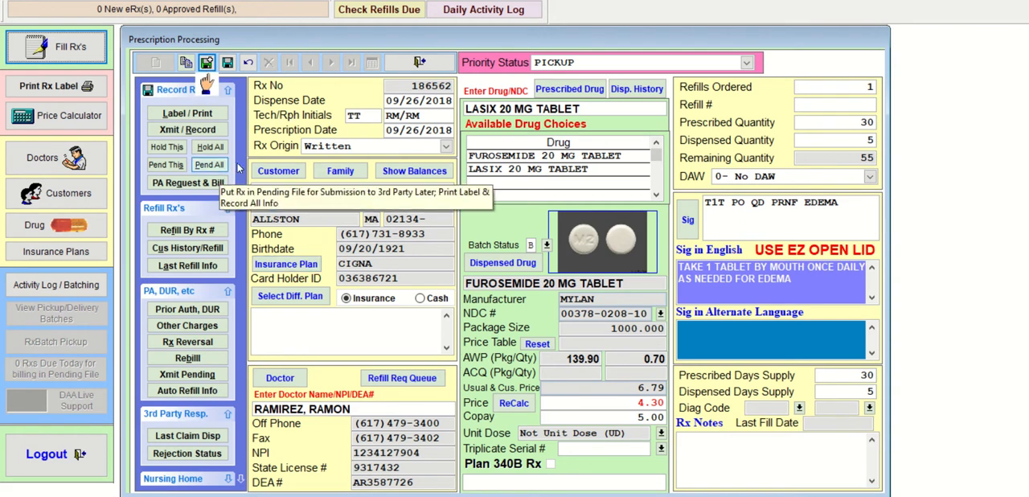
# - Save the prescription with the default batch refill information, and transmit and record it
pyautogui.click(227, 64)
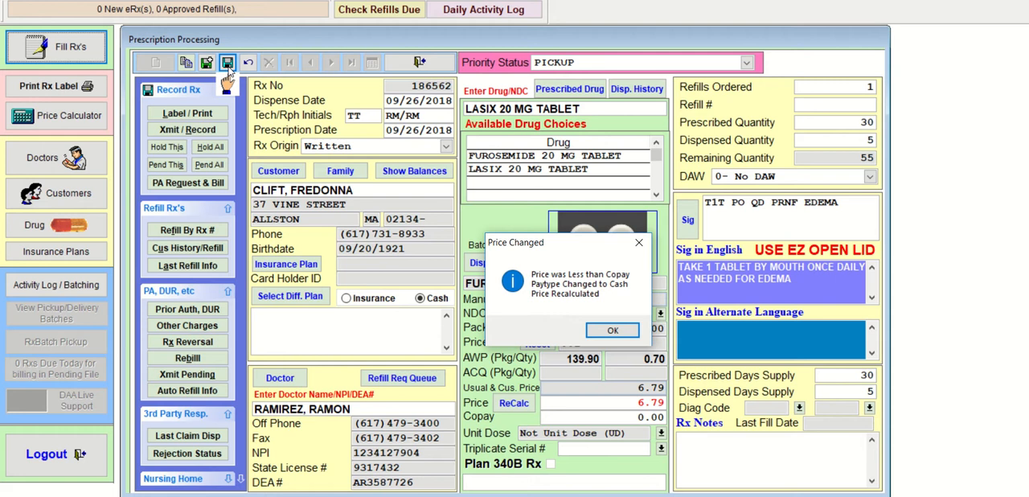
pyautogui.click(614, 331)
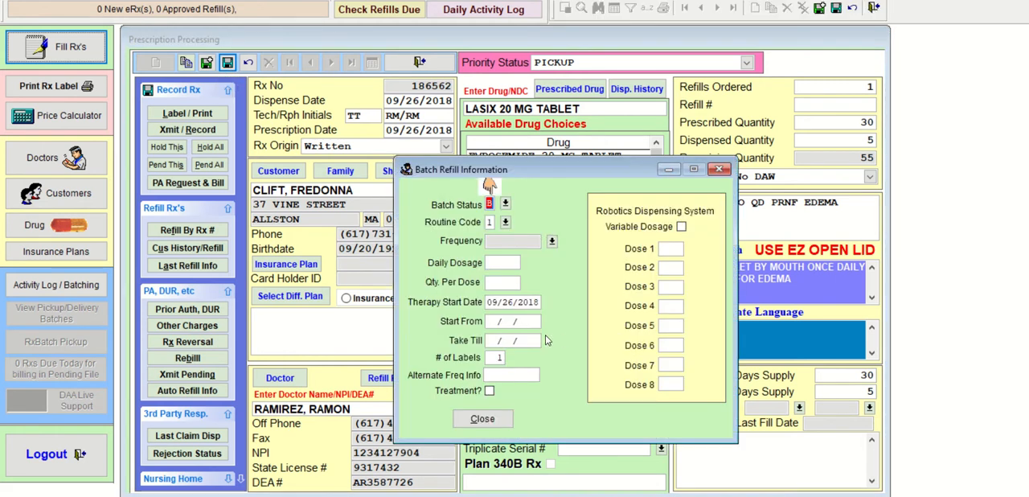
pyautogui.click(492, 418)
pyautogui.click(210, 134)
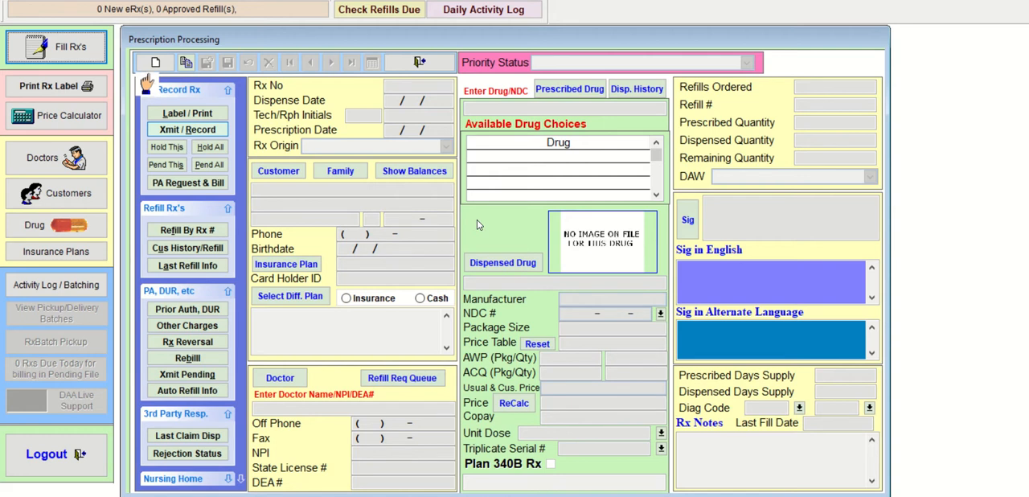
# - Start another Written prescription with the default date and choose the second customer matching the first three letters of the surname
pyautogui.click(158, 63)
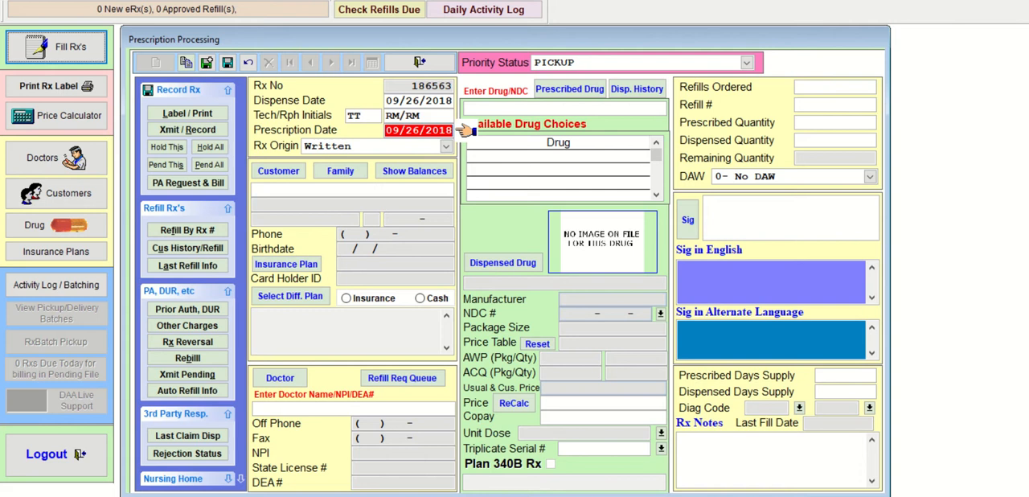
pyautogui.press('Return')
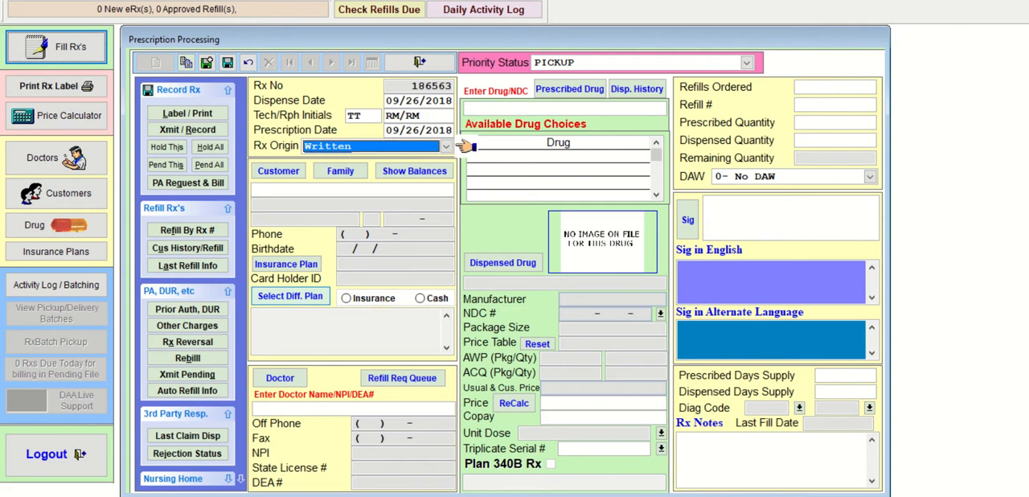
pyautogui.press('Return')
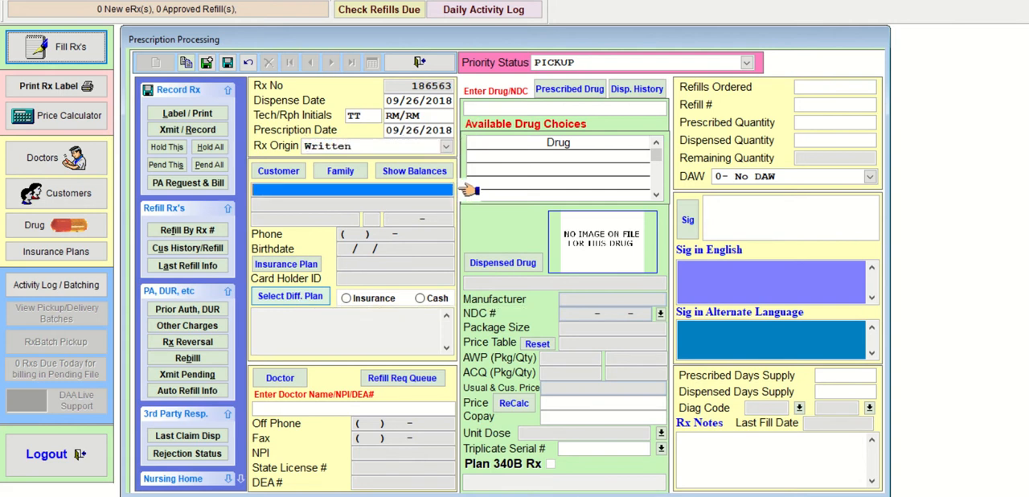
pyautogui.write('HOR')
pyautogui.press('Return')
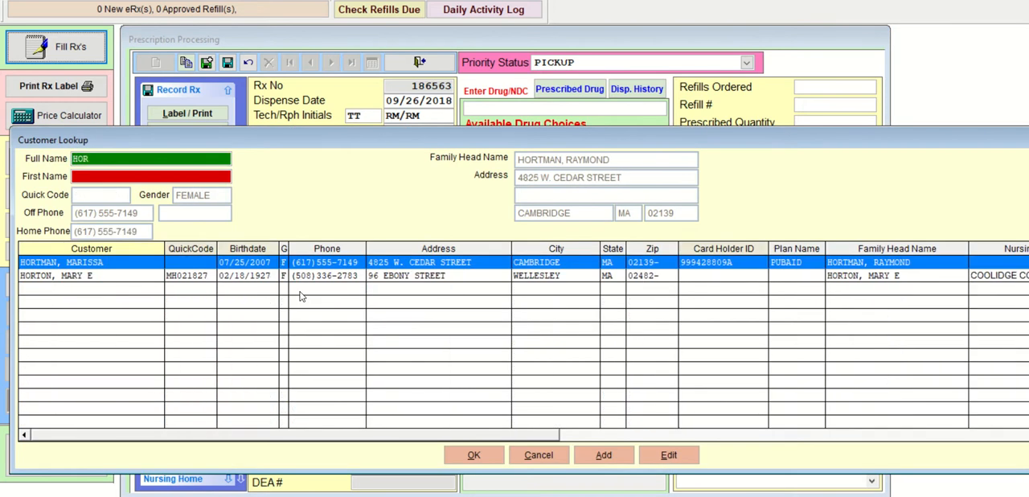
pyautogui.press('Down')
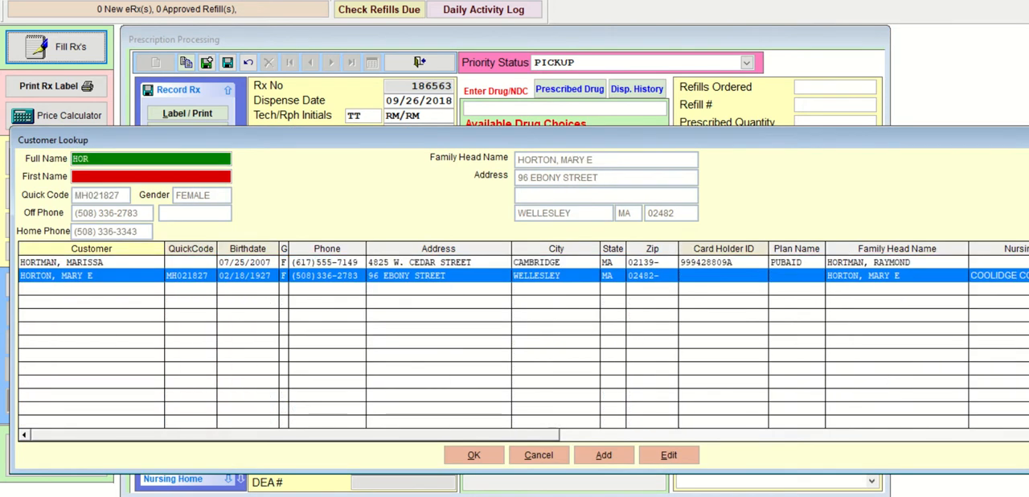
pyautogui.press('Return')
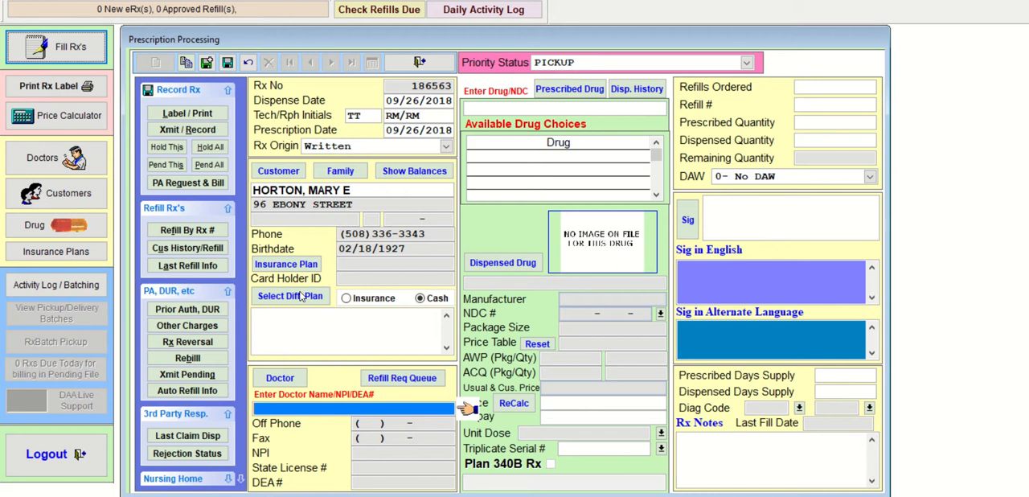
# - Look up the doctor by the first three letters of the surname and choose the match in Worcester, MA
pyautogui.write('ABB')
pyautogui.press('Return')
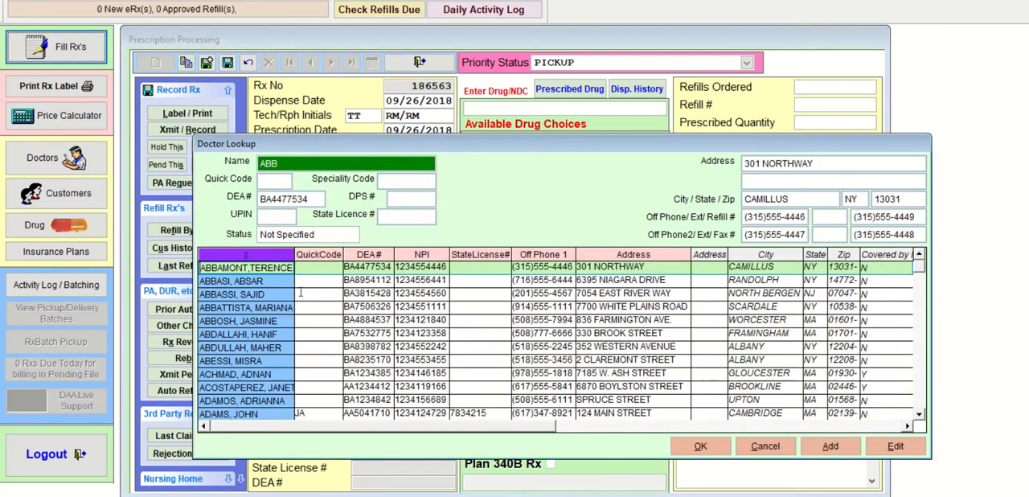
pyautogui.press('Down')
pyautogui.press('Down')
pyautogui.press('Down')
pyautogui.press('Down')
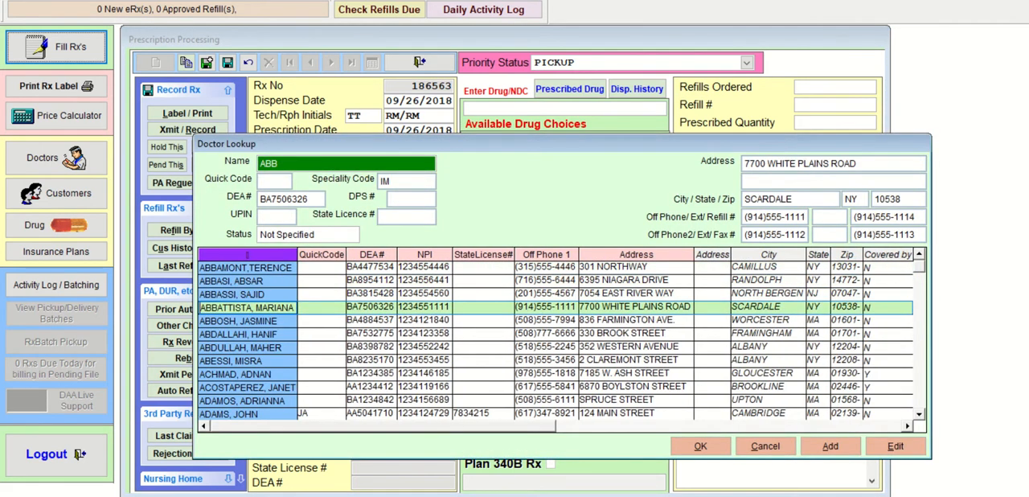
pyautogui.press('Return')
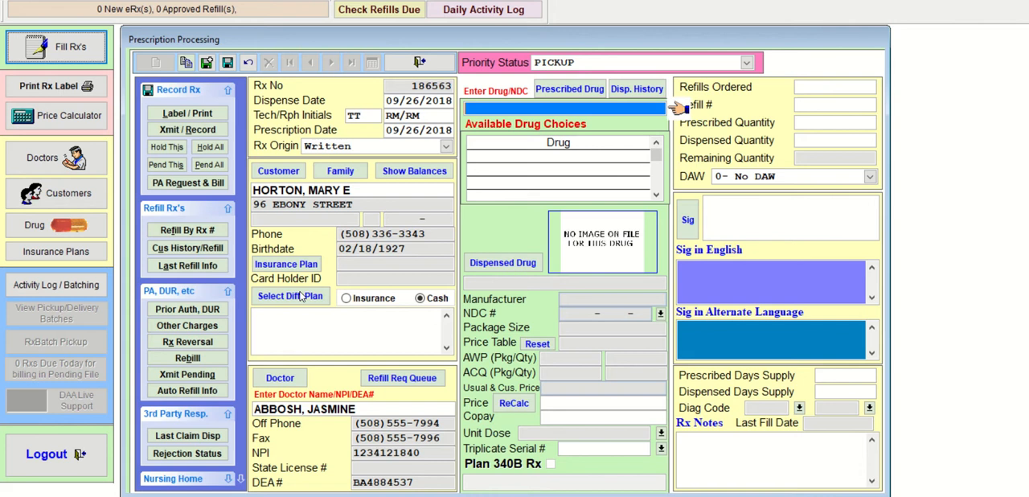
# - Look up drugs starting with NITRO and choose NITROSTAT 0.4 MG TABLET SL as the prescribed and dispensed drug
pyautogui.write('NITRO')
pyautogui.press('Return')
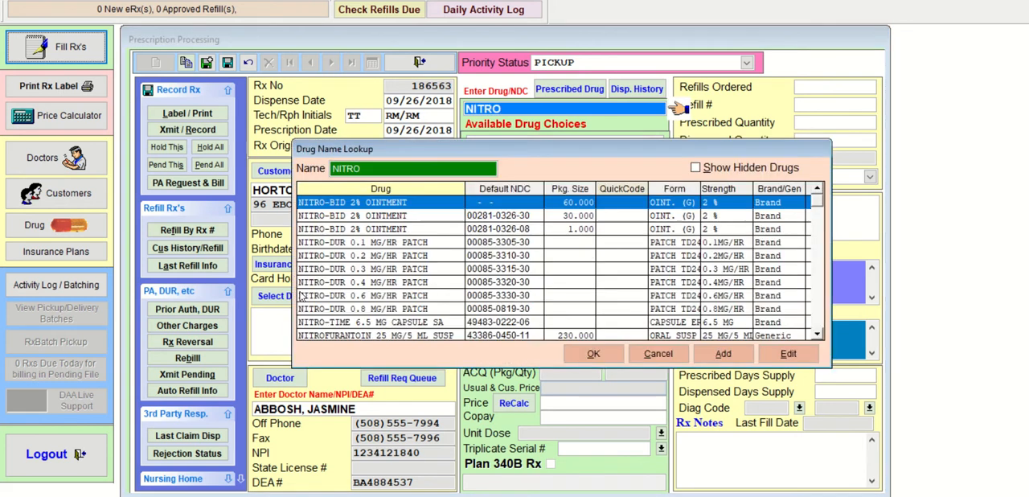
pyautogui.press('Down')
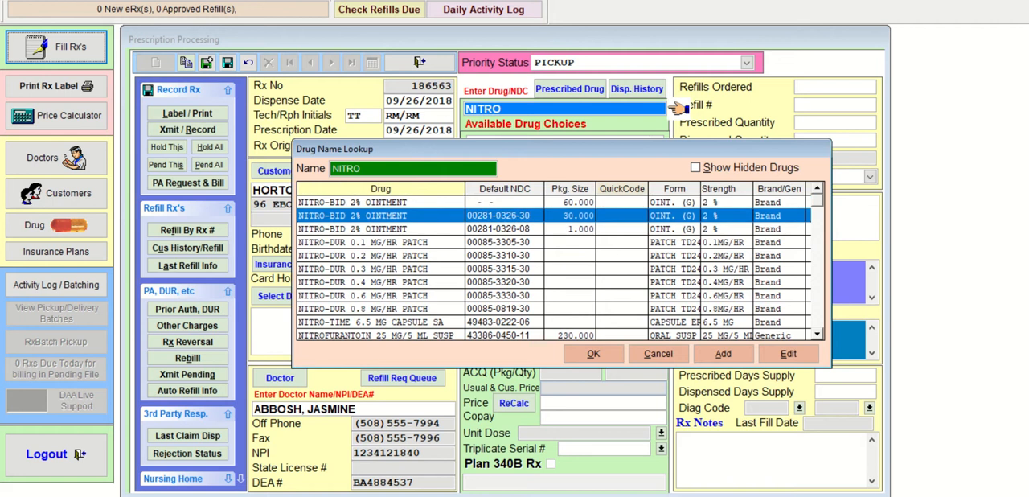
pyautogui.press('Down')
pyautogui.press('Down')
pyautogui.press('Down')
pyautogui.press('Down')
pyautogui.press('Down')
pyautogui.press('Down')
pyautogui.press('Down')
pyautogui.press('Down')
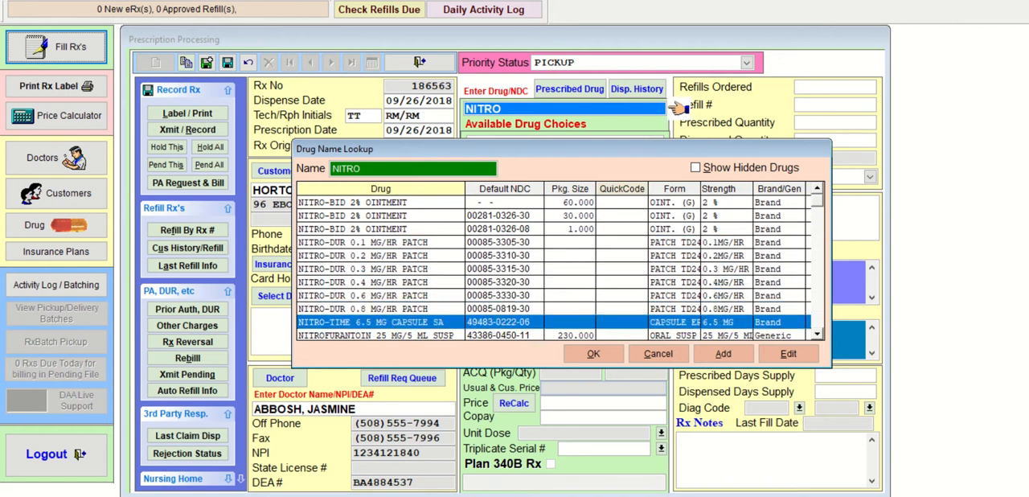
pyautogui.press('Down')
pyautogui.press('Down')
pyautogui.press('Down')
pyautogui.press('Down')
pyautogui.press('Down')
pyautogui.press('Down')
pyautogui.press('Down')
pyautogui.press('Down')
pyautogui.press('Down')
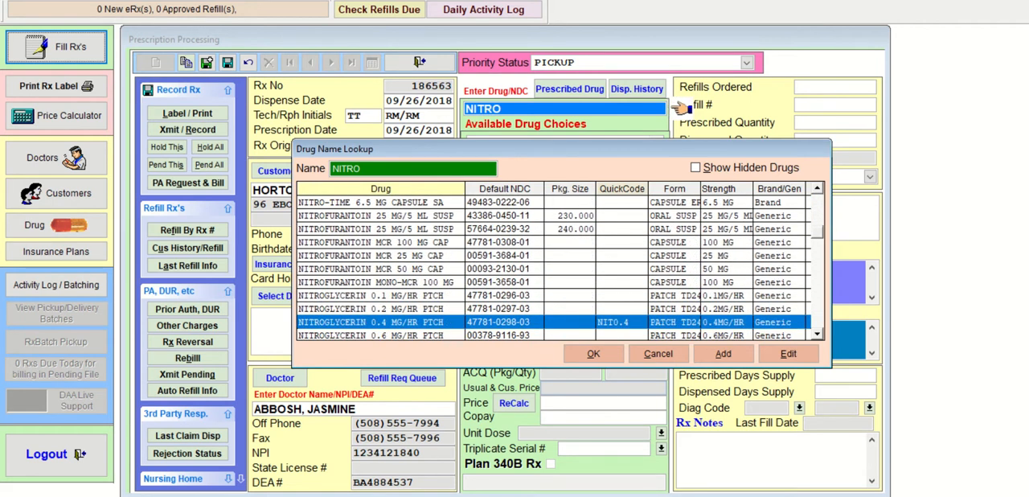
pyautogui.press('Down')
pyautogui.press('Down')
pyautogui.press('Down')
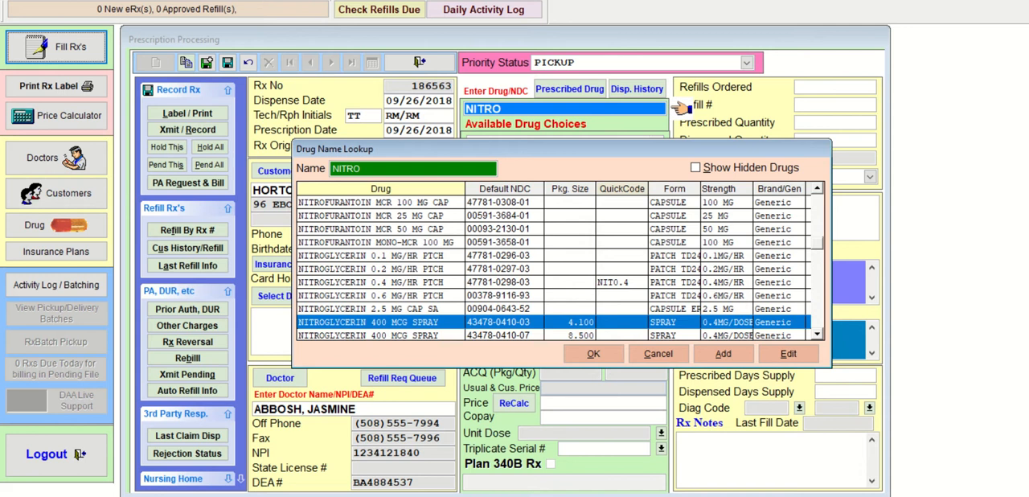
pyautogui.press('Down')
pyautogui.press('Down')
pyautogui.press('Down')
pyautogui.press('Down')
pyautogui.press('Down')
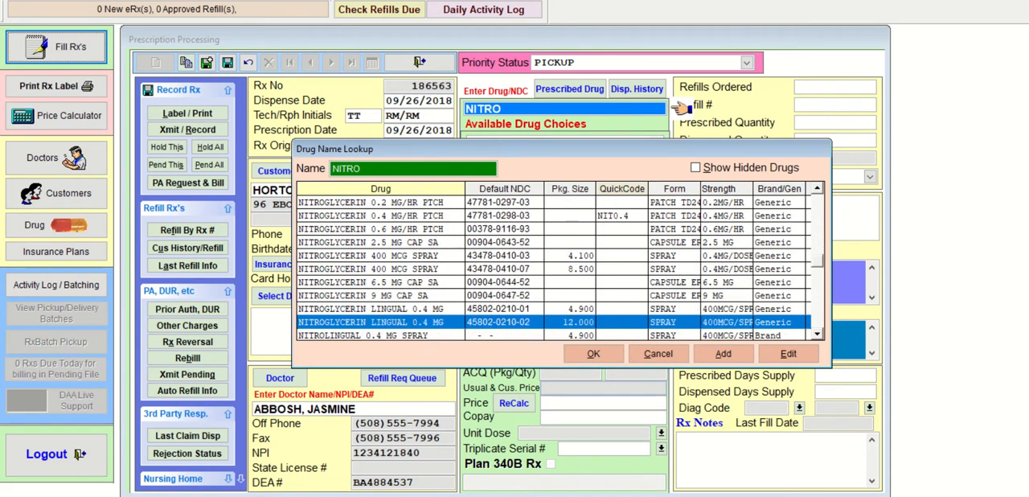
pyautogui.press('Down')
pyautogui.press('Down')
pyautogui.press('Down')
pyautogui.press('Down')
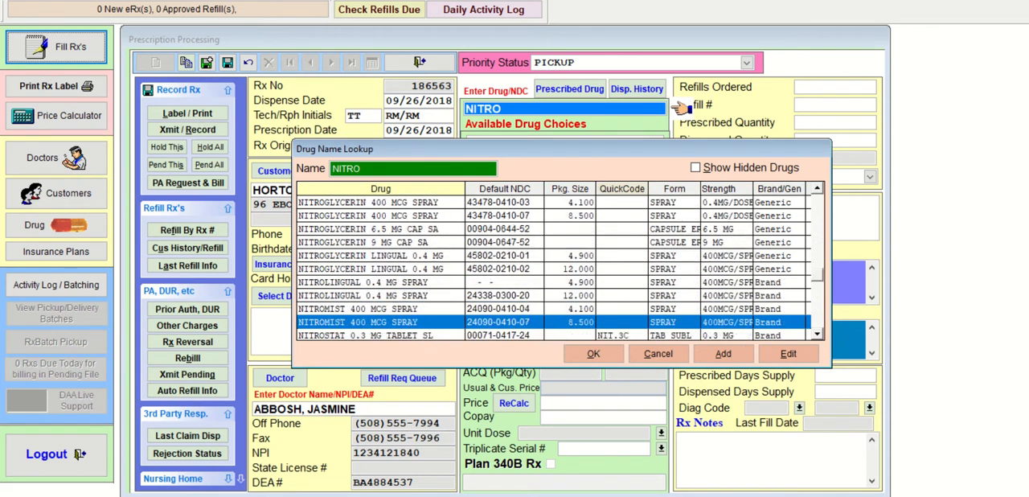
pyautogui.press('Down')
pyautogui.press('Down')
pyautogui.press('Down')
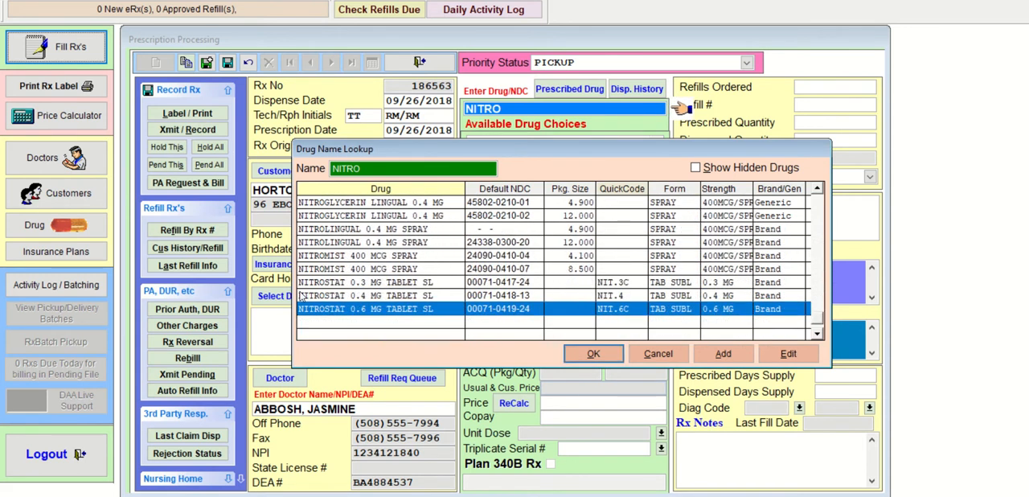
pyautogui.click(300, 295)
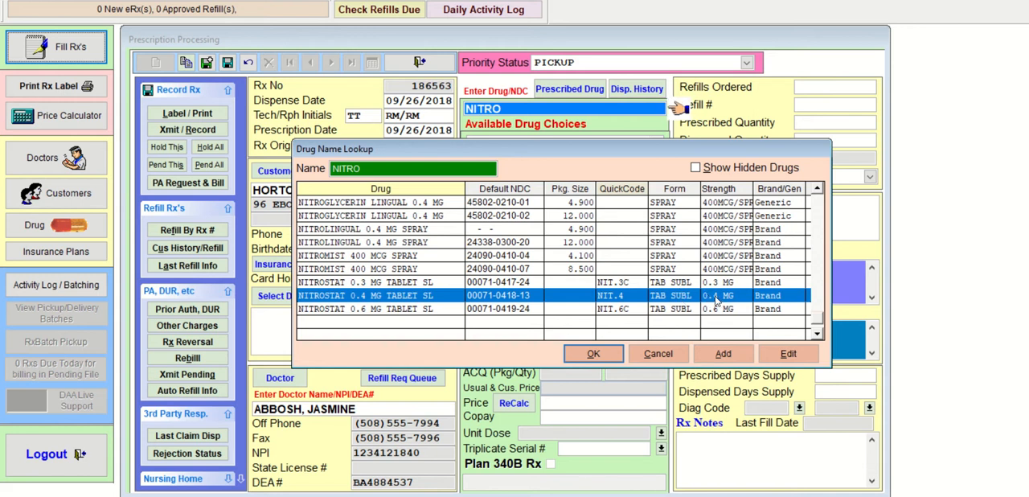
pyautogui.doubleClick(645, 296)
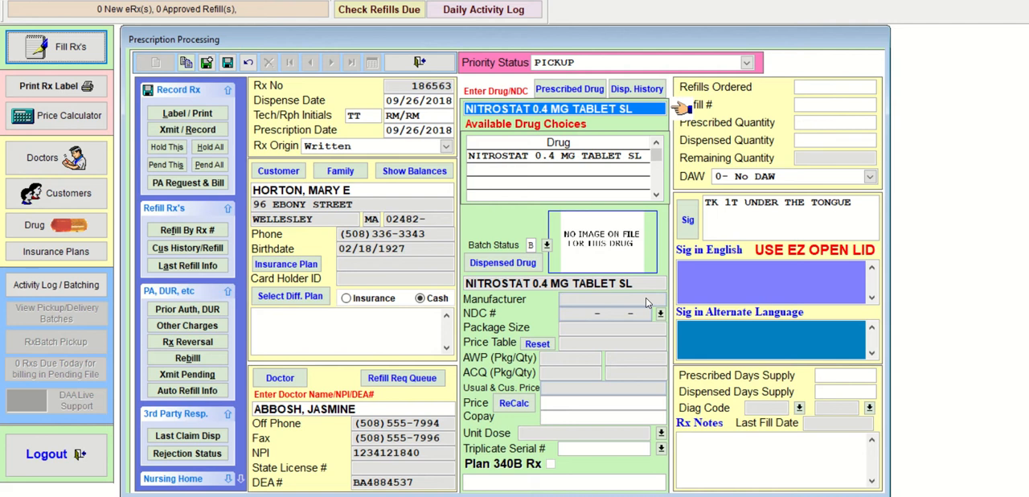
pyautogui.press('Return')
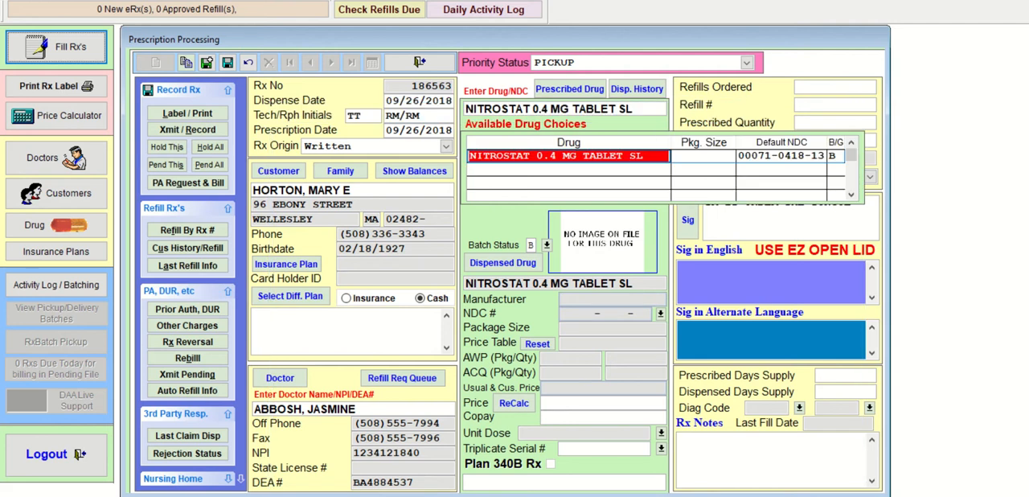
pyautogui.press('Return')
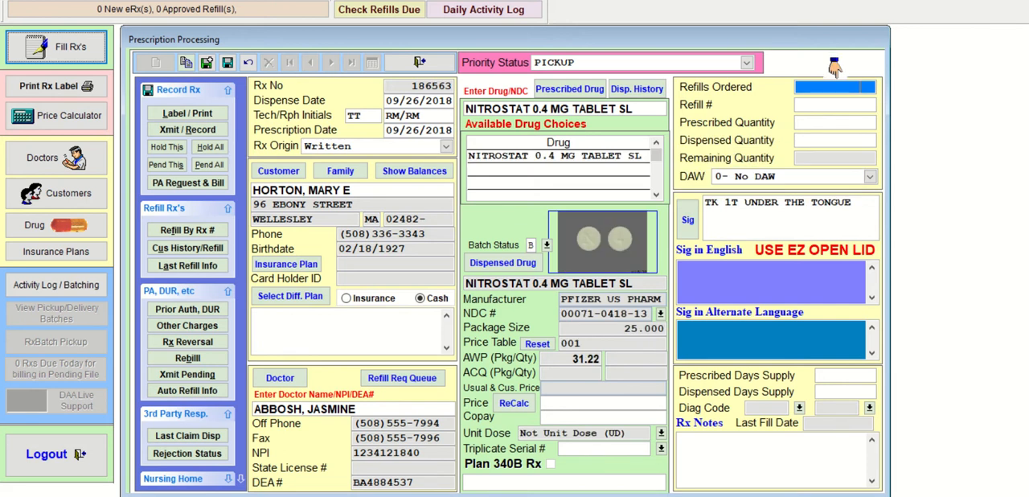
# - Set the refills ordered to 2 and the prescribed and dispensed quantities to 100, keeping the No DAW option
pyautogui.write('2')
pyautogui.press('Return')
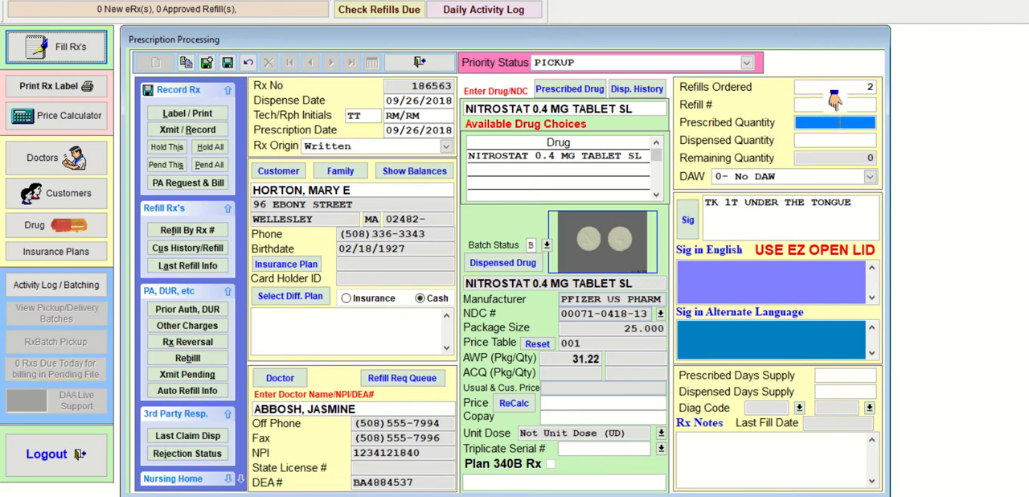
pyautogui.write('100')
pyautogui.press('Return')
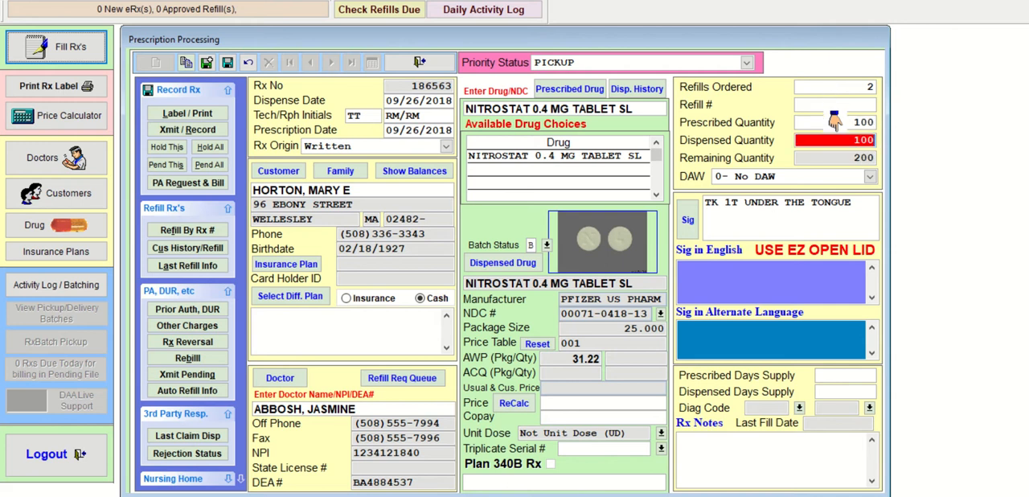
pyautogui.press('Return')
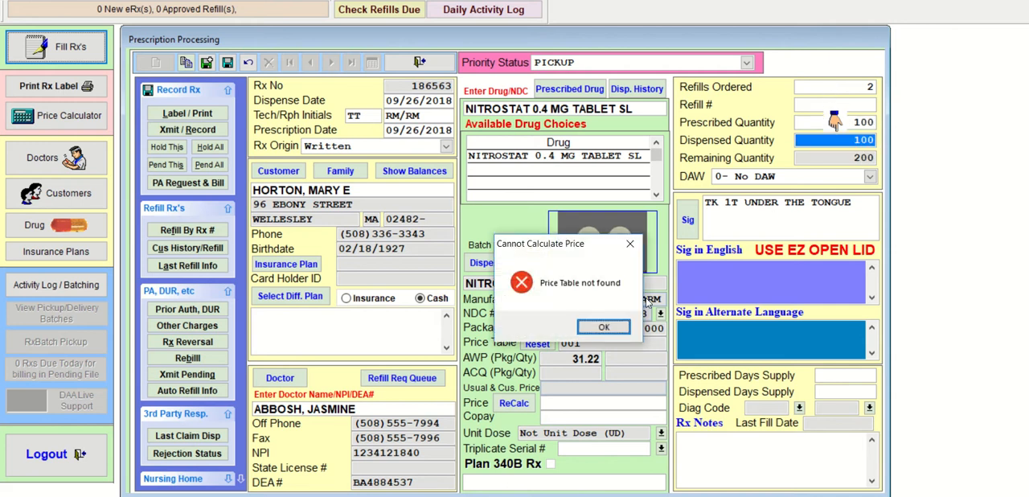
pyautogui.press('Return')
pyautogui.press('Return')
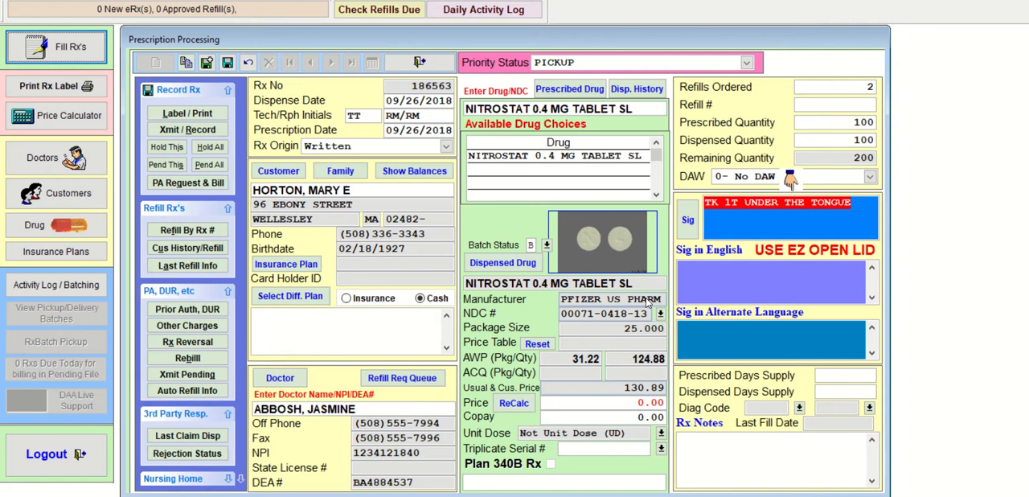
# - Replace the default sig with P1T SL PRNF CHEST PA
pyautogui.write('P1T')
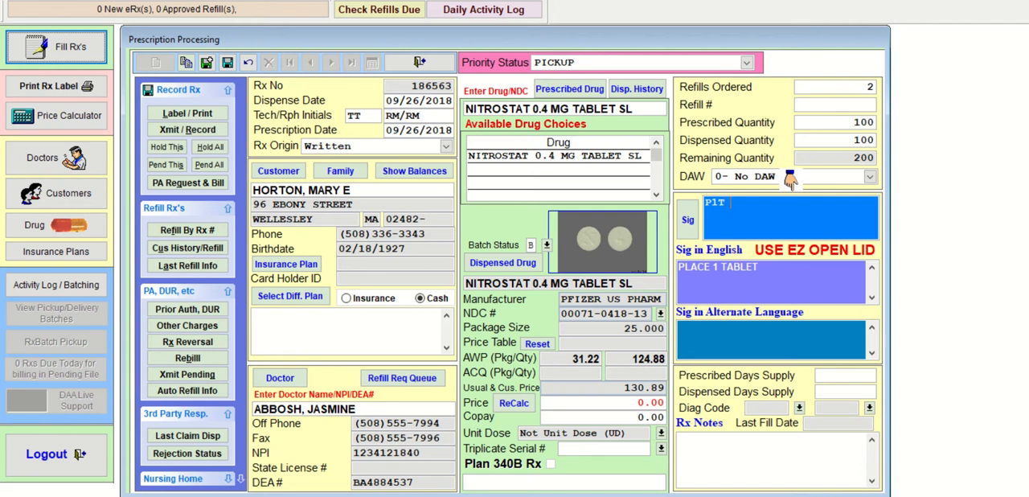
pyautogui.write(' SL')
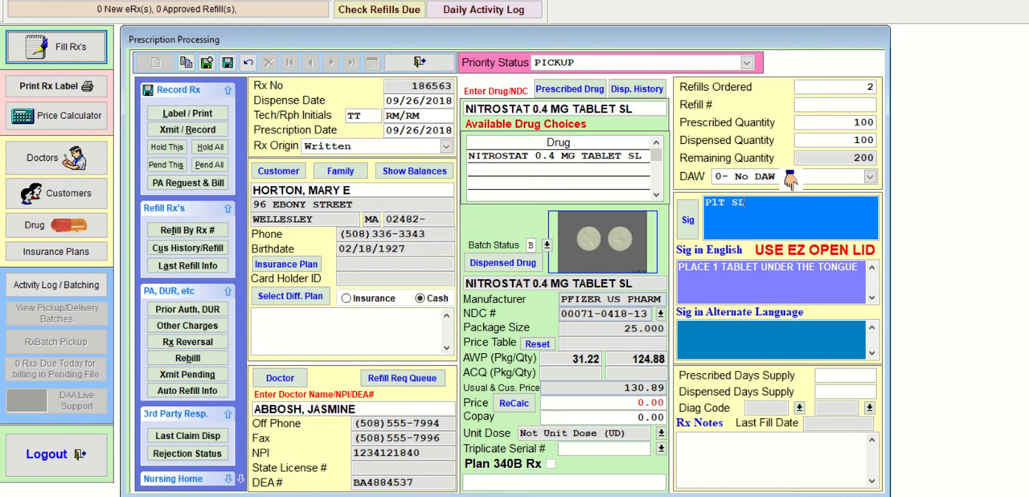
pyautogui.write('PRN')
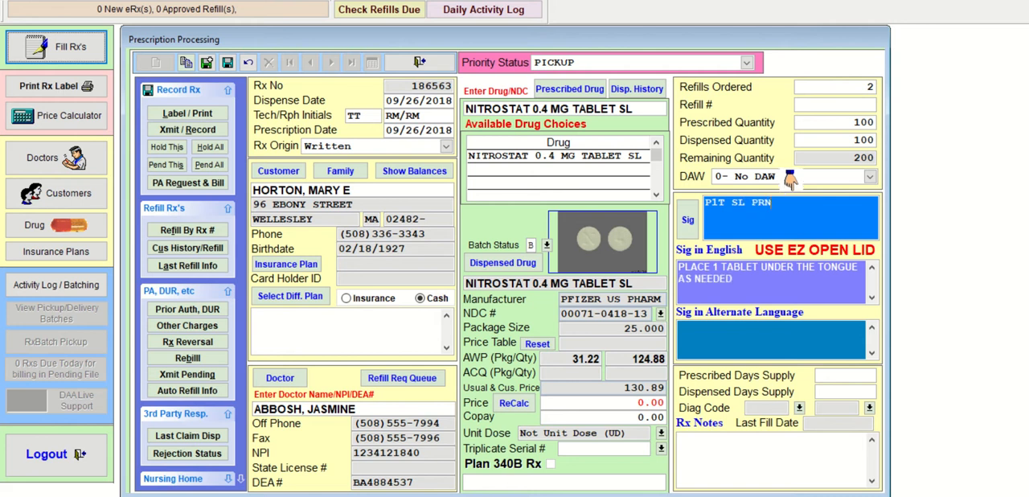
pyautogui.write('F CHEST PA')
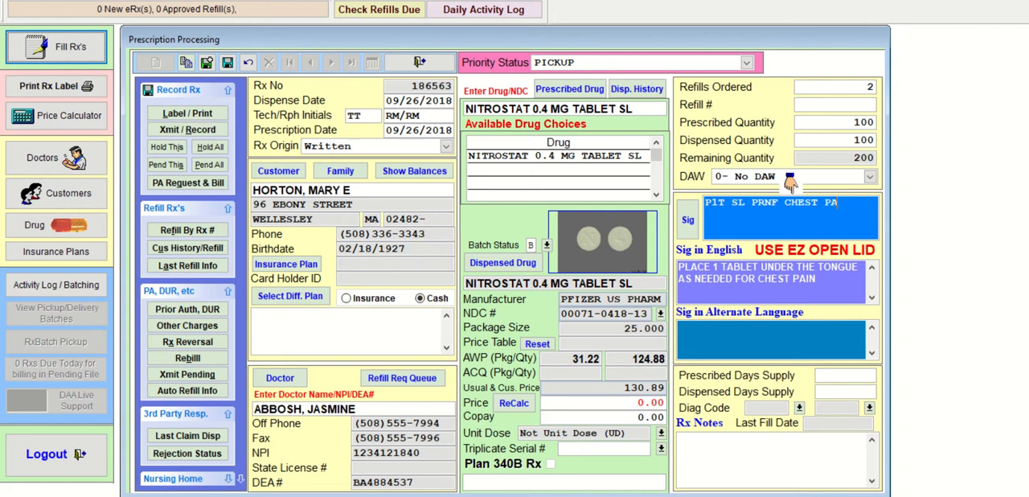
pyautogui.press('Tab')
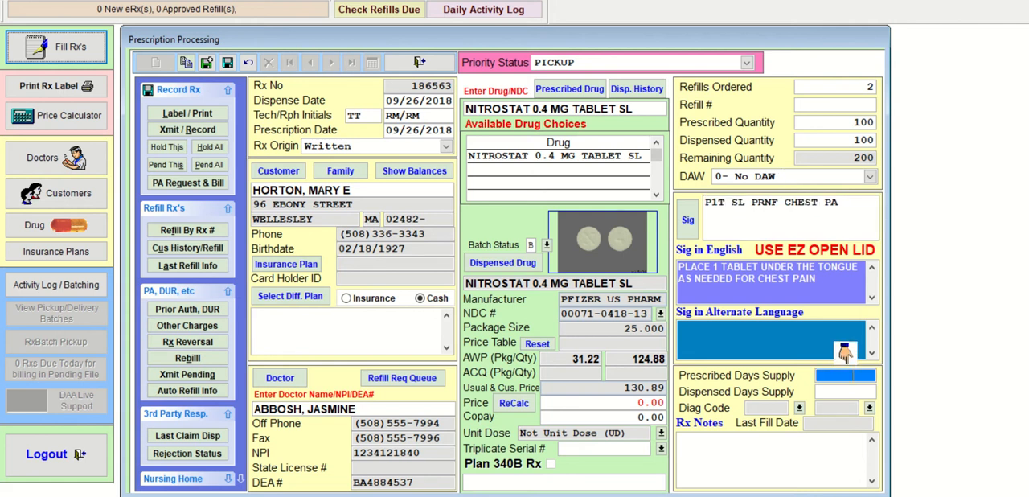
# - Set the prescribed days supply to 30 and accept 5 dispensed days of supply
pyautogui.write('30')
pyautogui.press('Tab')
pyautogui.press('Return')
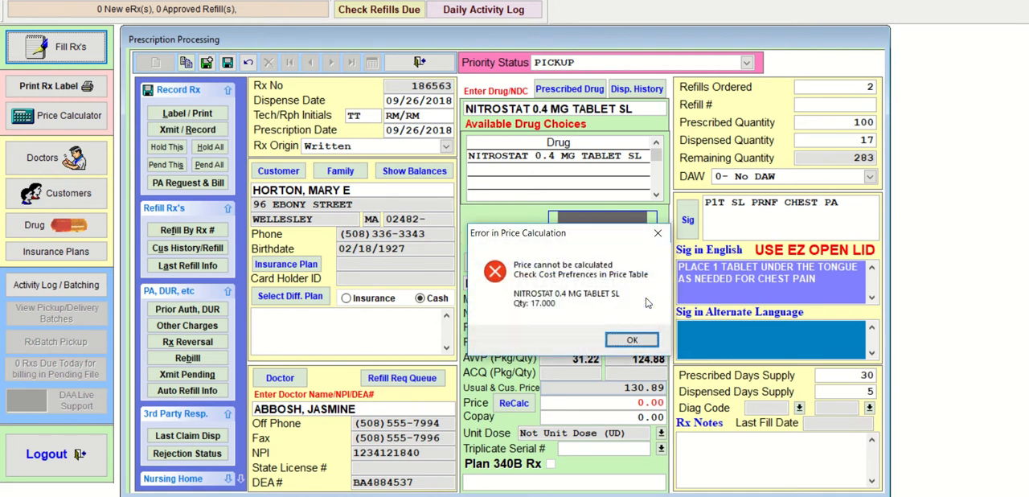
pyautogui.press('Return')
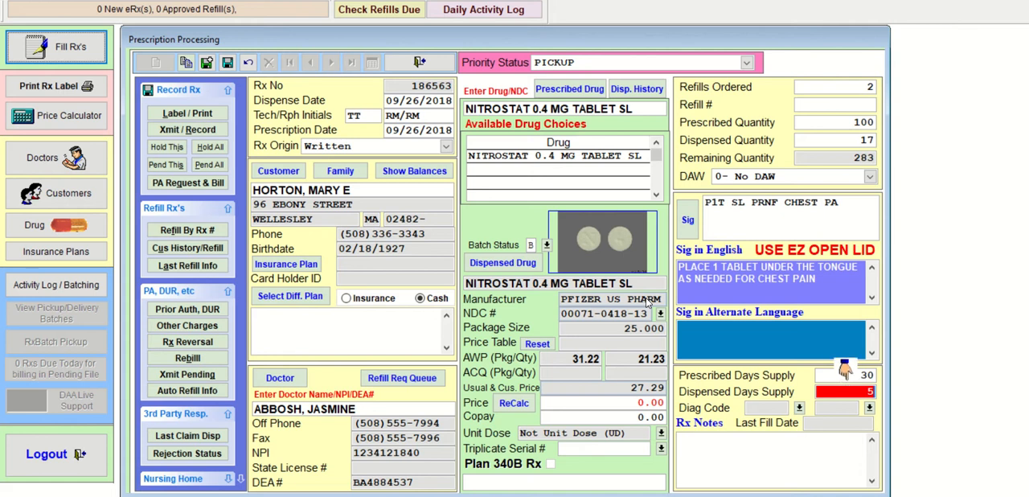
# - Save the Nitrostat prescription with the default batch refill information, and transmit and record it
pyautogui.click(228, 65)
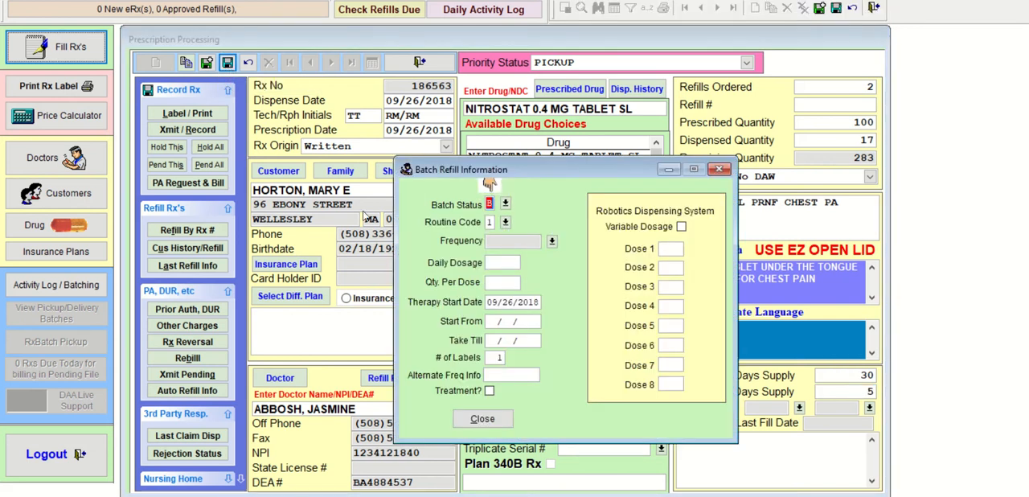
pyautogui.click(481, 419)
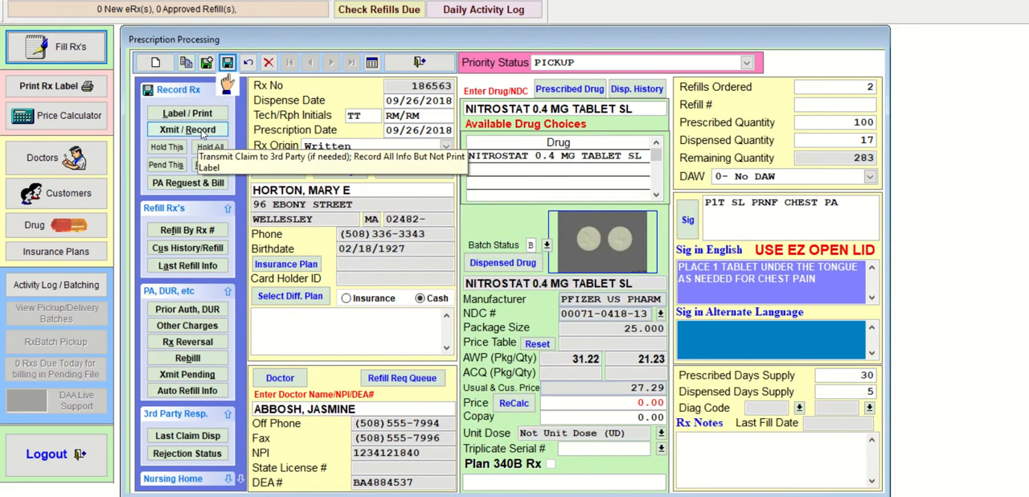
pyautogui.click(202, 133)
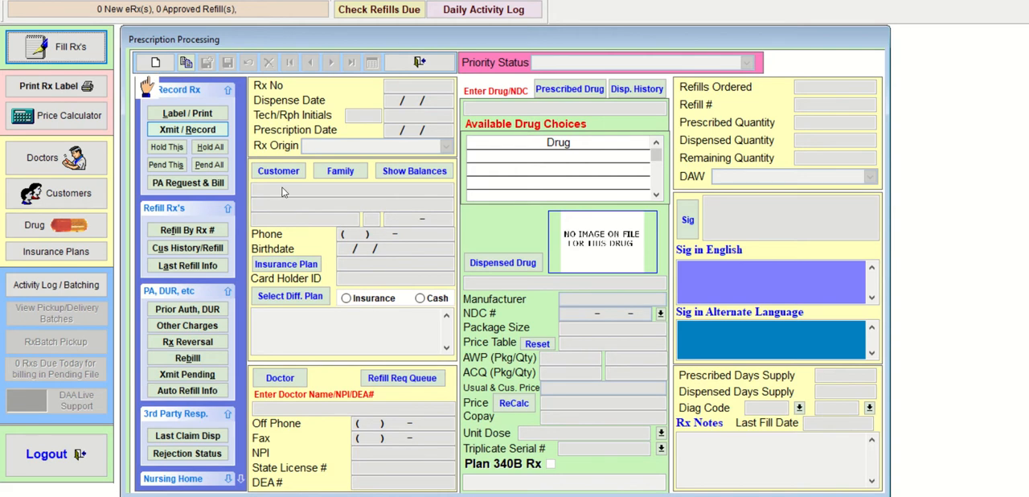
# - Start a new Written prescription with the default date for the second customer matching the surname's first three letters, accepting the prefilled doctor
pyautogui.click(156, 62)
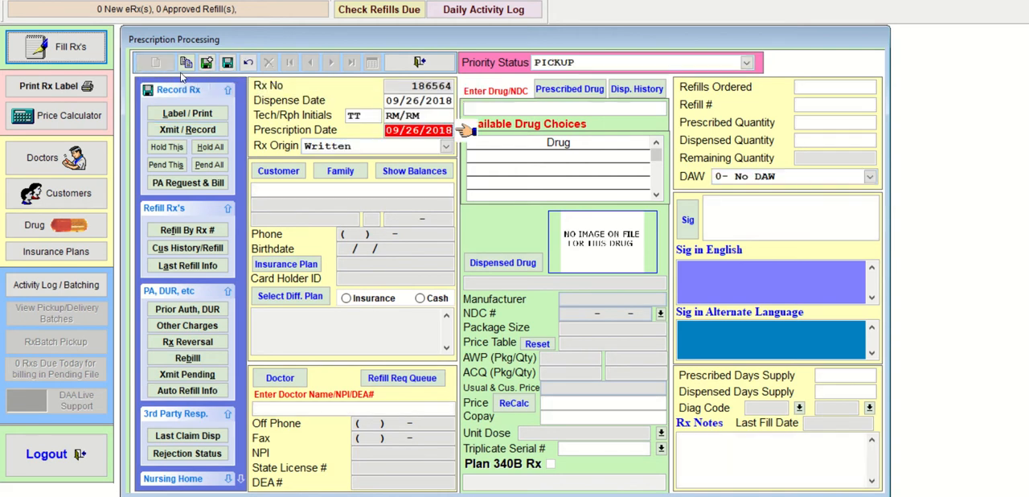
pyautogui.press('Return')
pyautogui.press('Return')
pyautogui.write('HOR')
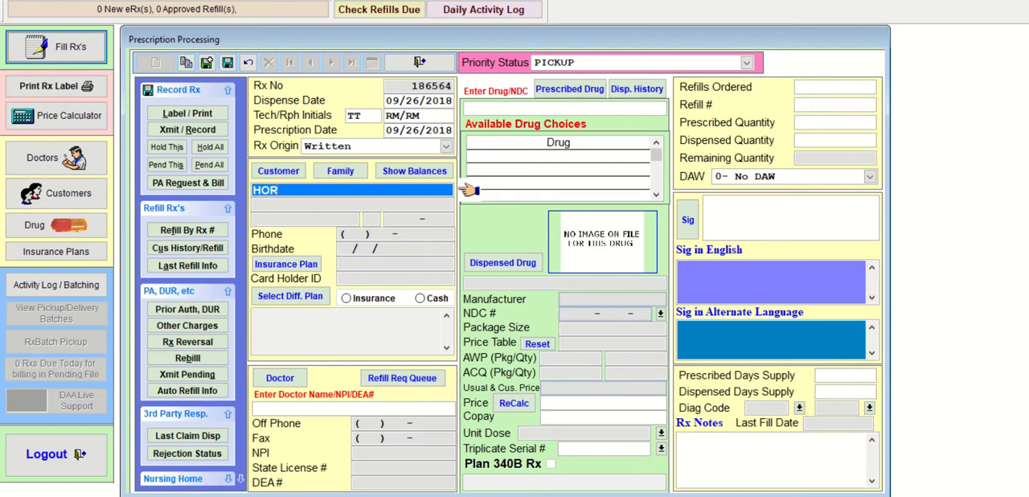
pyautogui.press('Return')
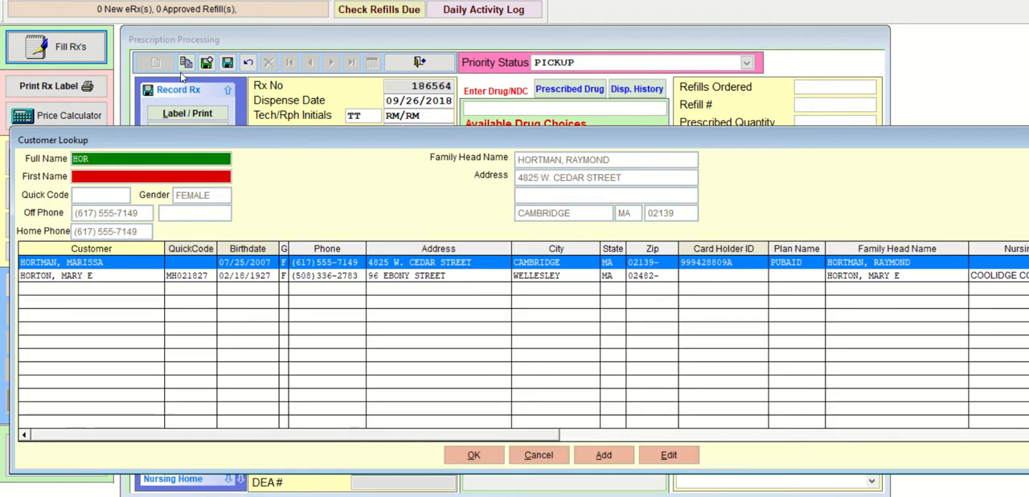
pyautogui.press('Down')
pyautogui.press('Return')
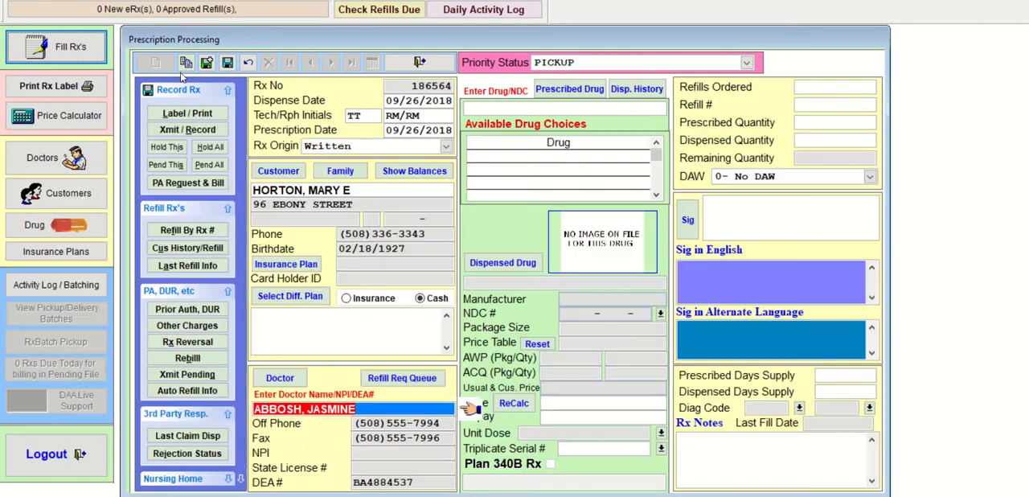
pyautogui.press('Return')
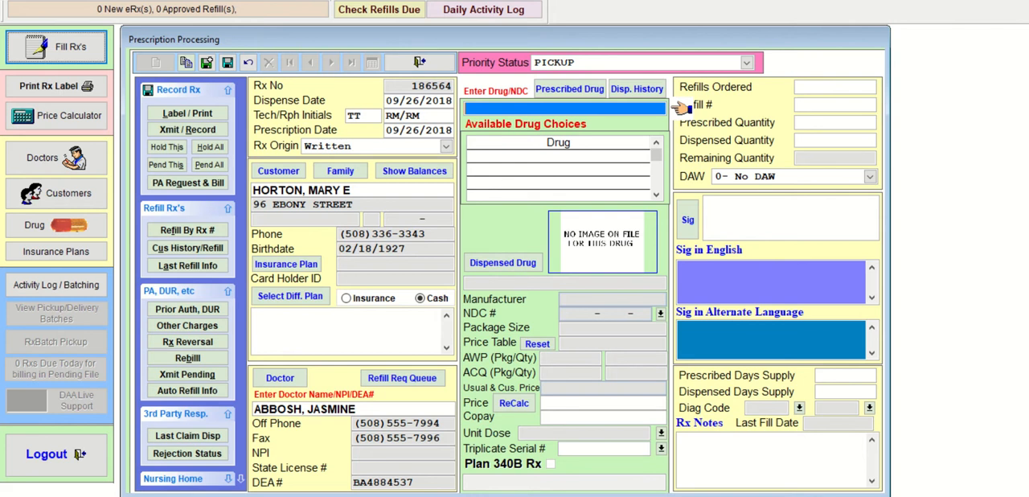
# - Look up LISI and choose the generic LISINOPRIL 10 MG TABLET as prescribed and dispensed drug, closing the clinical results
pyautogui.write('LISI')
pyautogui.press('Return')
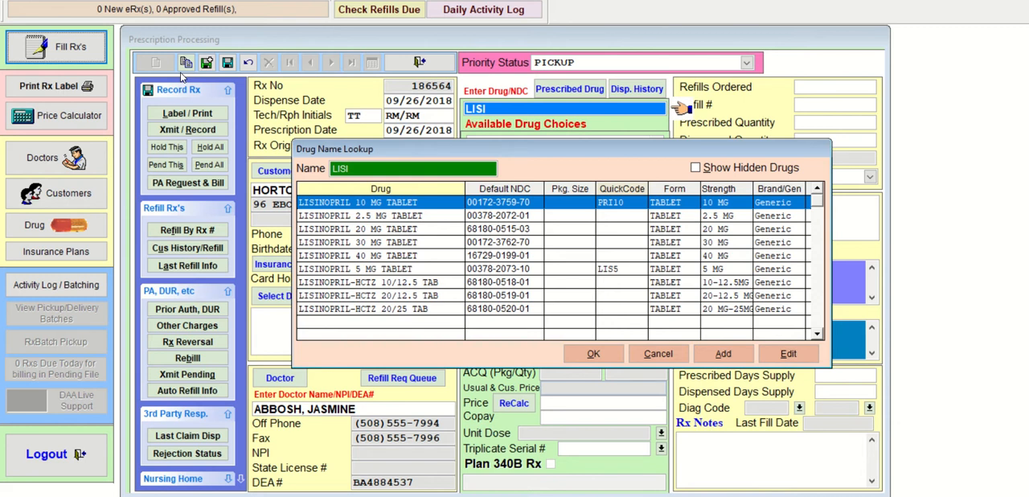
pyautogui.press('Return')
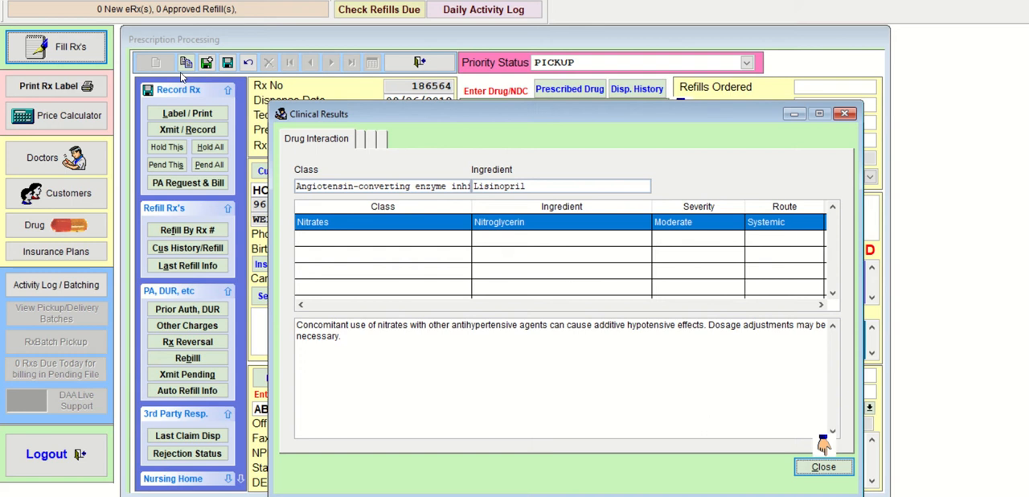
pyautogui.click(816, 470)
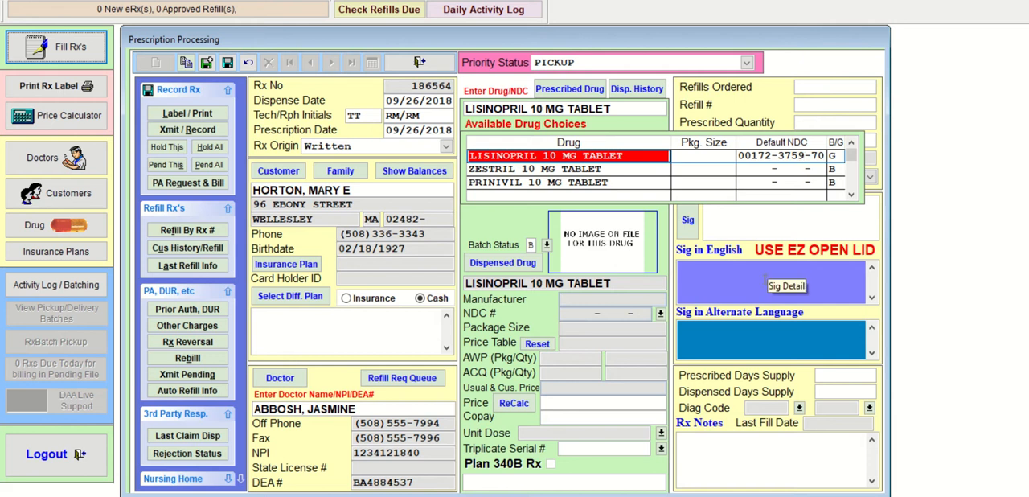
pyautogui.press('Return')
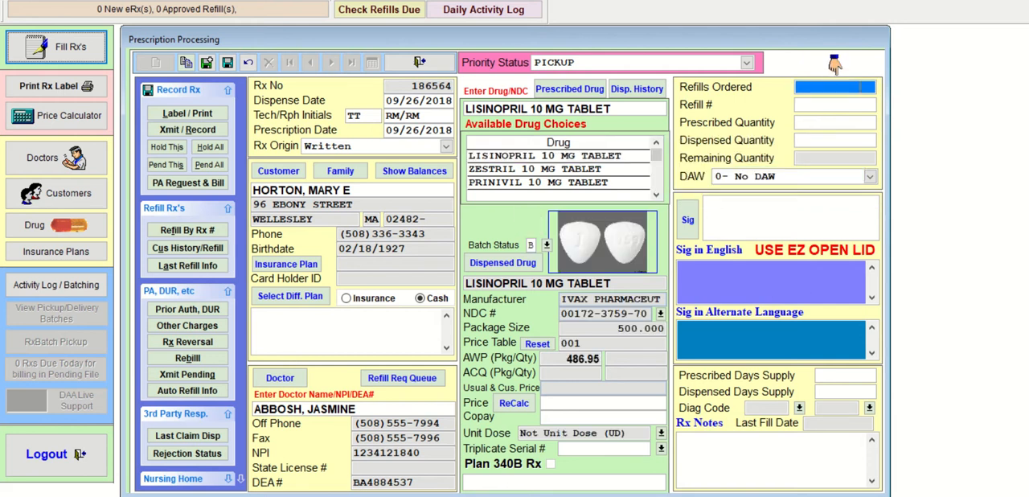
# - Set 2 refills ordered and a prescribed quantity of 30, accepting the dispensed quantity of 30 and DAW 0
pyautogui.write('2')
pyautogui.press('Return')
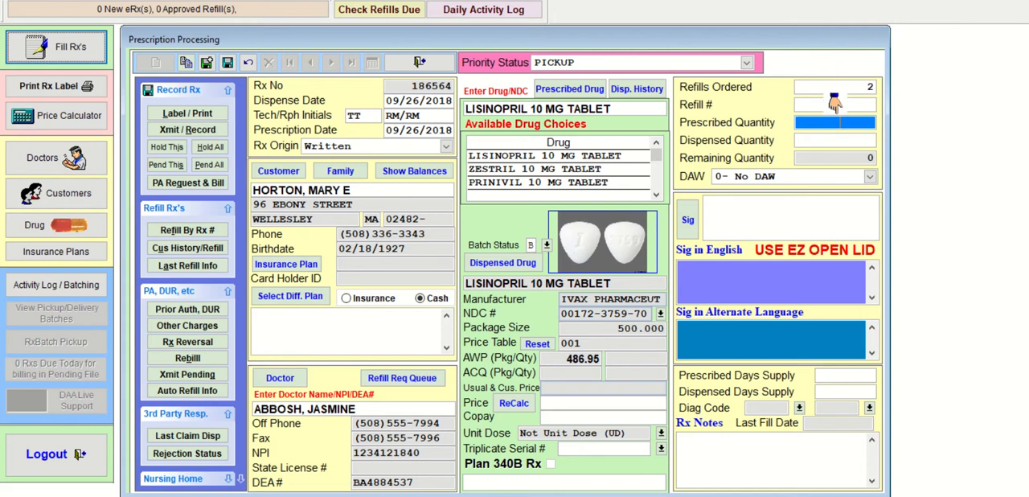
pyautogui.write('30')
pyautogui.press('Return')
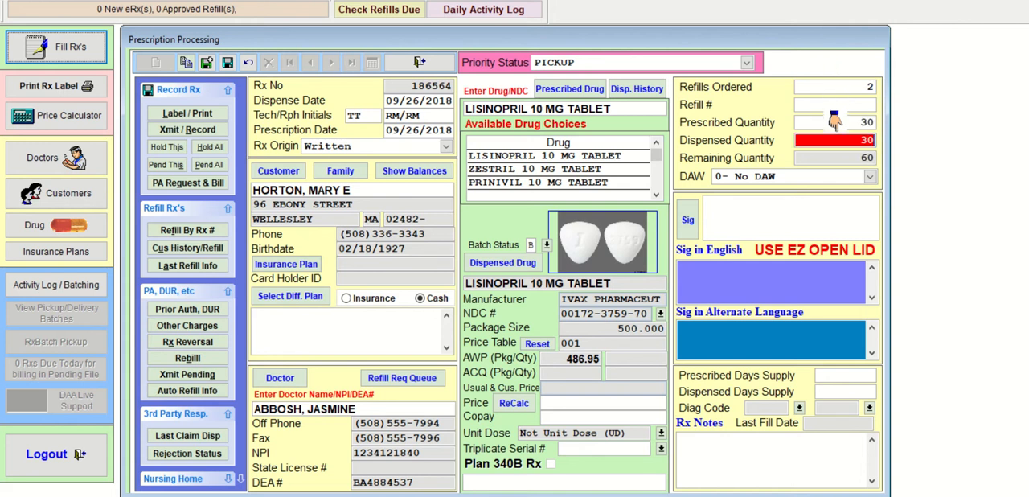
pyautogui.press('Return')
pyautogui.press('Return')
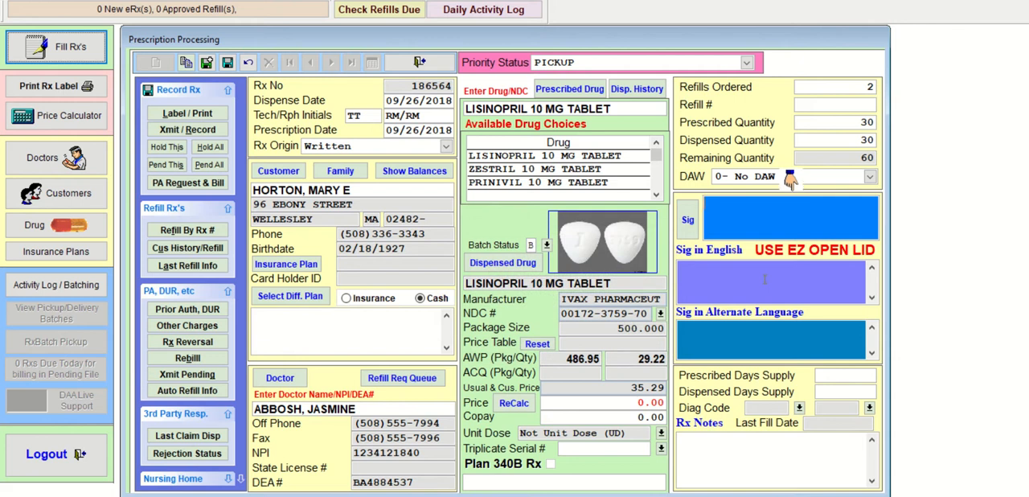
# - Enter the sig T1T PO QD and accept 30 prescribed days and 5 dispensed days of supply
pyautogui.write('T1T PO ')
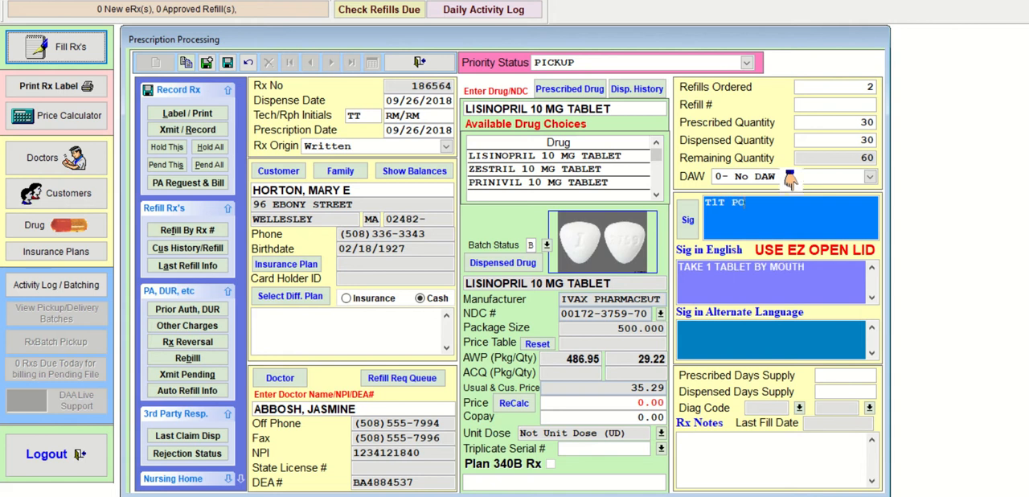
pyautogui.write('QD')
pyautogui.press('Return')
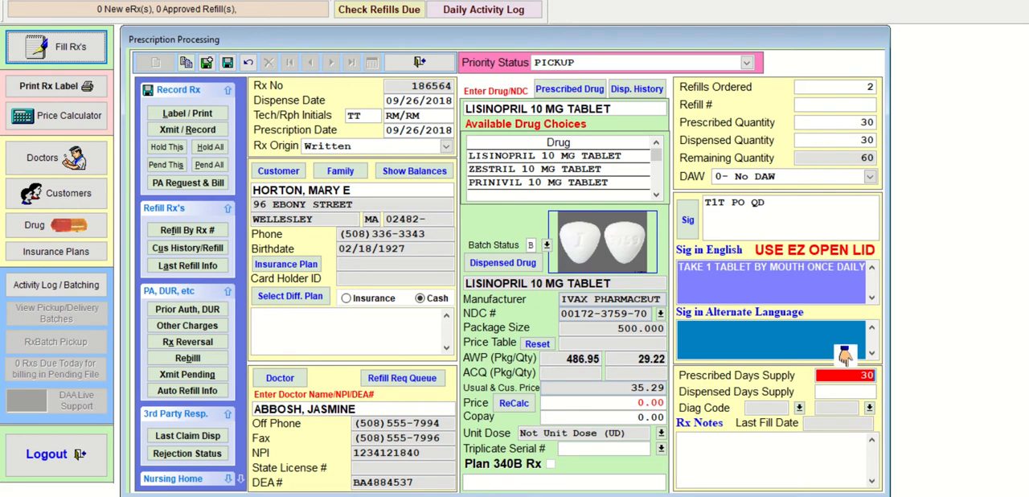
pyautogui.press('Return')
pyautogui.press('Return')
pyautogui.press('Return')
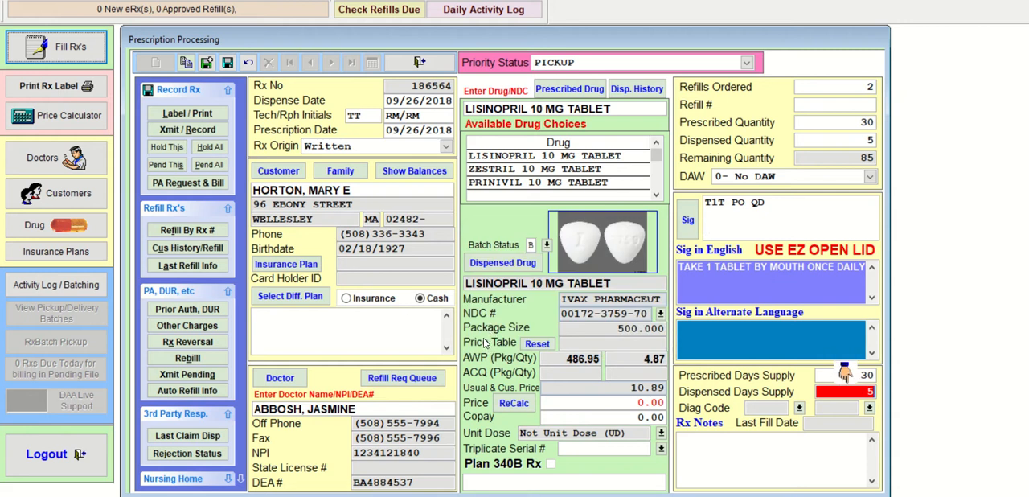
# - Save the lisinopril prescription with the default batch refill information, and transmit and record it
pyautogui.click(228, 64)
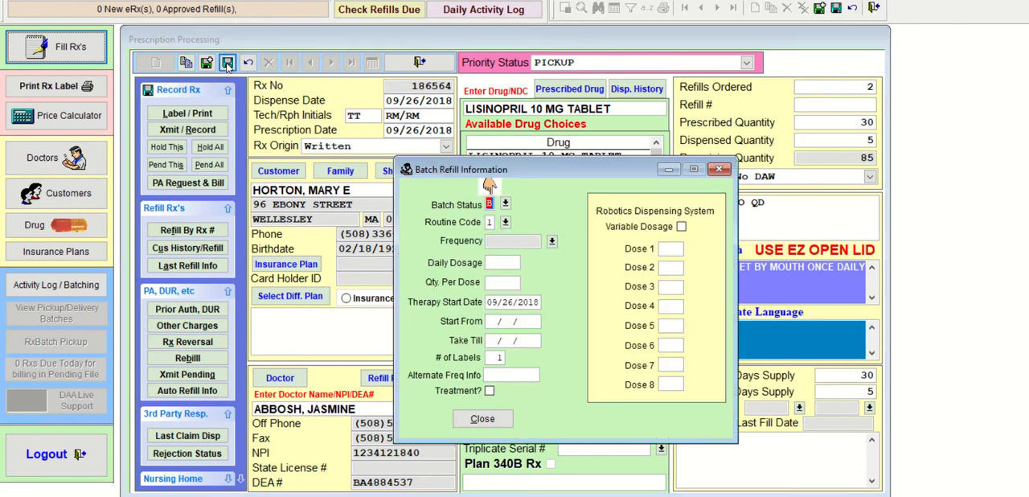
pyautogui.click(479, 418)
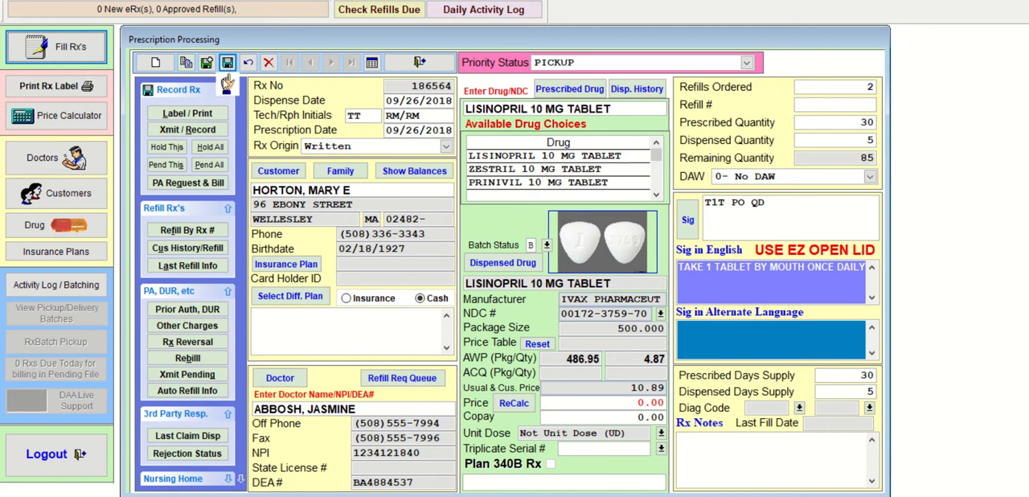
pyautogui.click(205, 132)
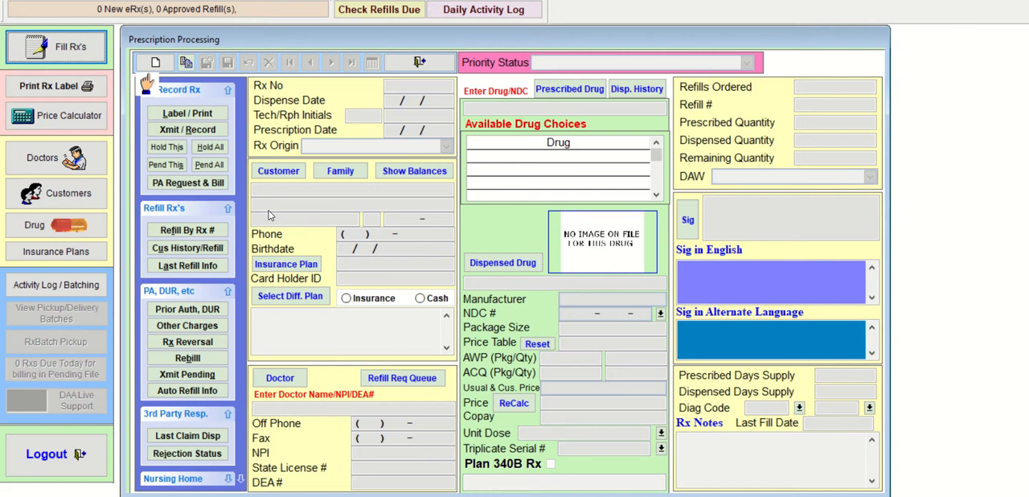
# - Start a new Written prescription for the third customer, using the first match for the surname's first three letters
pyautogui.click(159, 64)
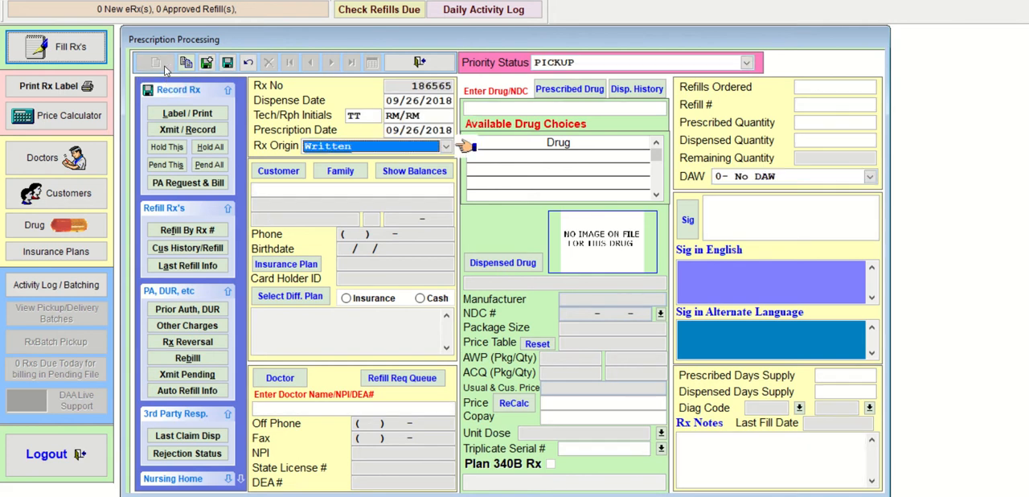
pyautogui.press('Return')
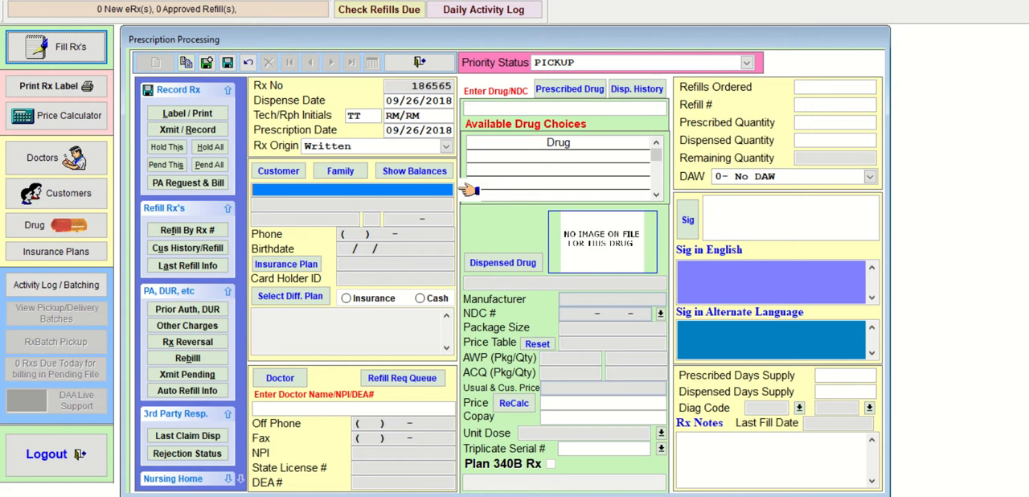
pyautogui.write('HAT')
pyautogui.press('Return')
pyautogui.press('Return')
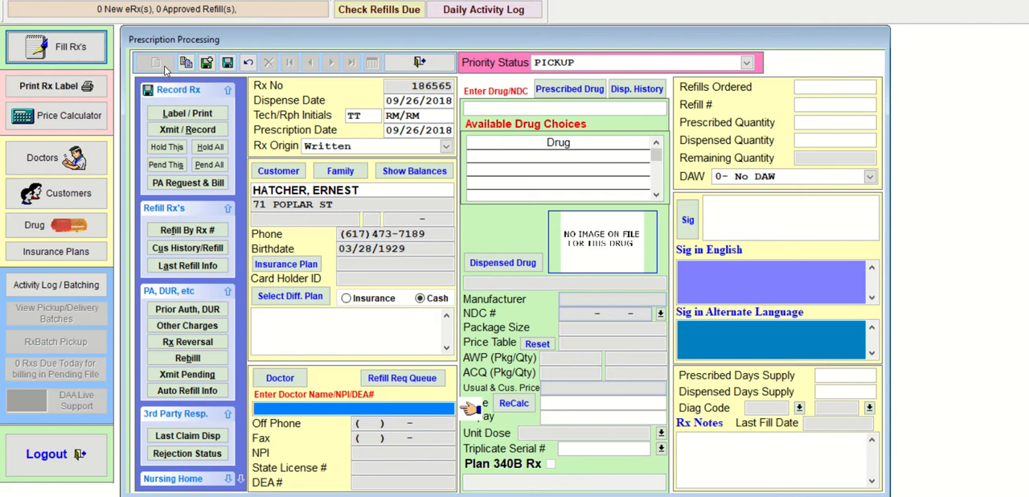
# - Look up the doctor by the surname's first three letters and assign the same doctor as on the previous prescription
pyautogui.write('ABB')
pyautogui.press('Return')
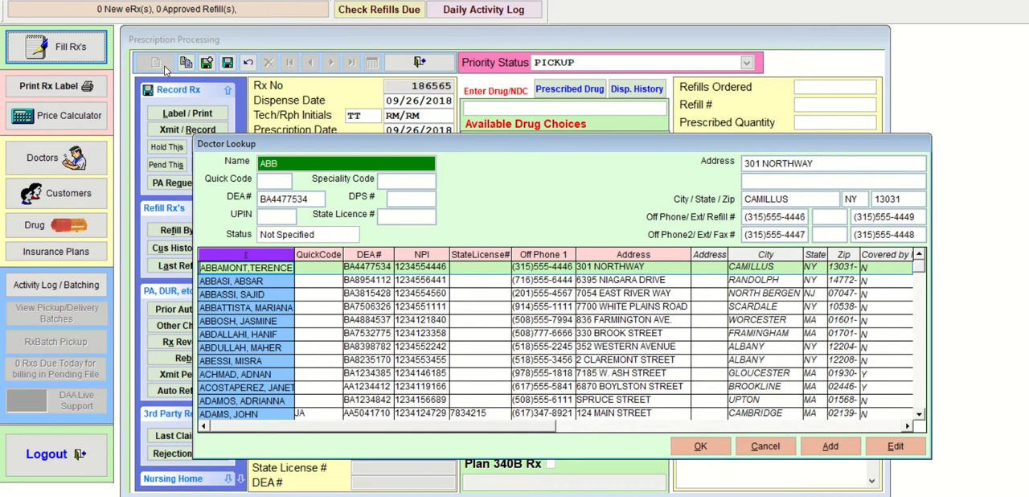
pyautogui.press('Down')
pyautogui.press('Down')
pyautogui.press('Down')
pyautogui.press('Down')
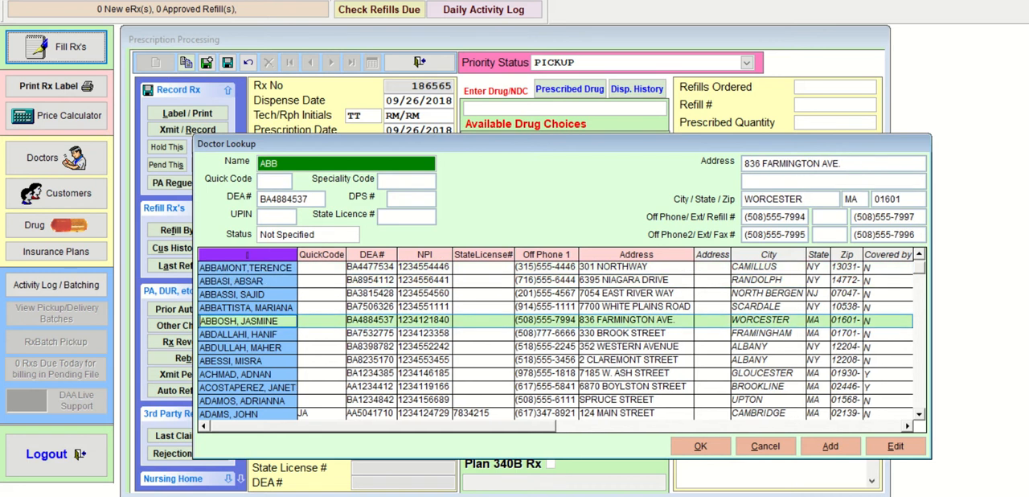
pyautogui.press('Return')
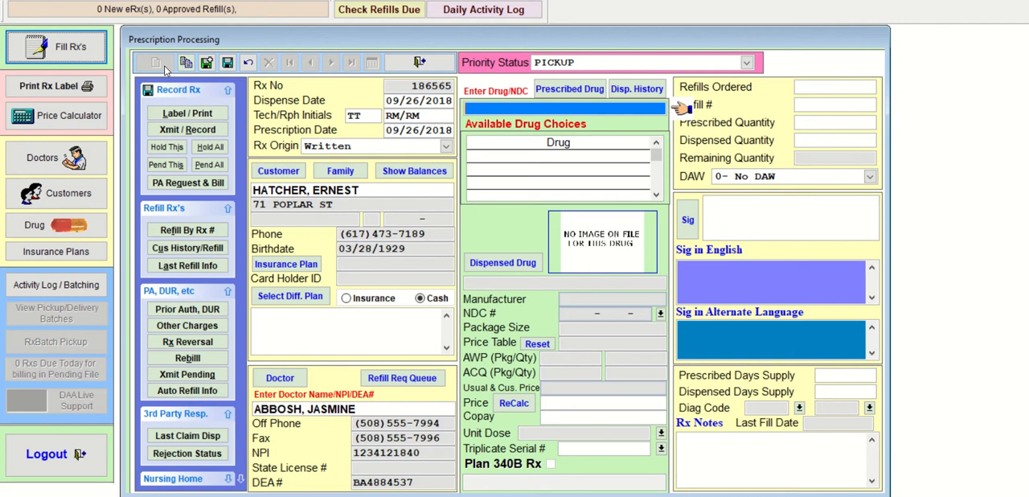
# - Look up VEN and choose VENTOLIN HFA 90 MCG INHALER with package size 18 as the prescribed drug
pyautogui.write('VEN')
pyautogui.press('Return')
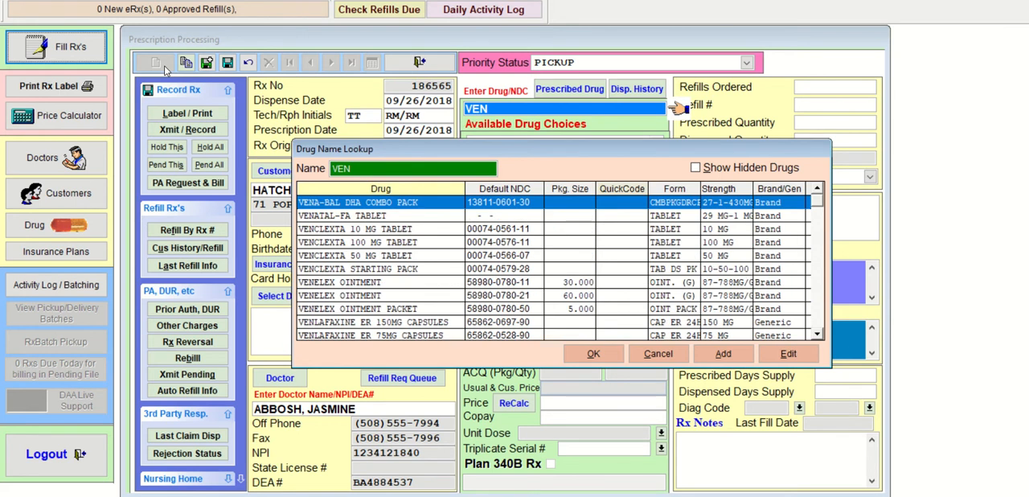
pyautogui.press('Down')
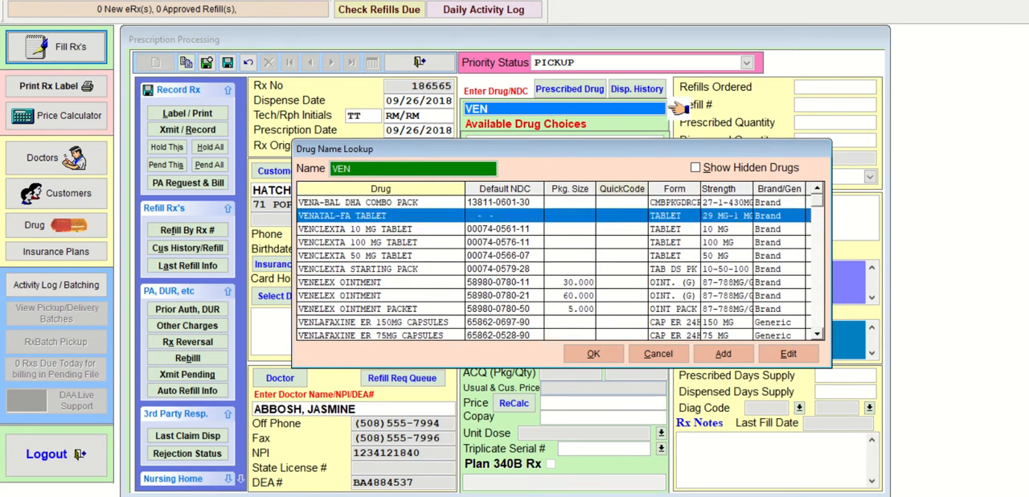
pyautogui.press('Down')
pyautogui.press('Down')
pyautogui.press('Down')
pyautogui.press('Down')
pyautogui.press('Down')
pyautogui.press('Down')
pyautogui.press('Down')
pyautogui.press('Down')
pyautogui.press('Down')
pyautogui.press('Down')
pyautogui.press('Down')
pyautogui.press('Down')
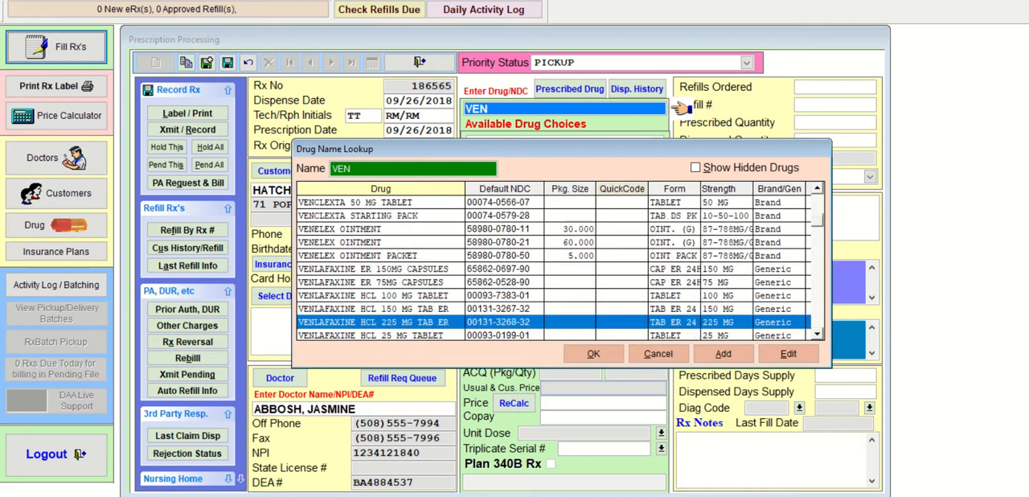
pyautogui.press('Down')
pyautogui.press('Down')
pyautogui.press('Down')
pyautogui.press('Down')
pyautogui.press('Down')
pyautogui.press('Down')
pyautogui.press('Down')
pyautogui.press('Down')
pyautogui.press('Down')
pyautogui.press('Down')
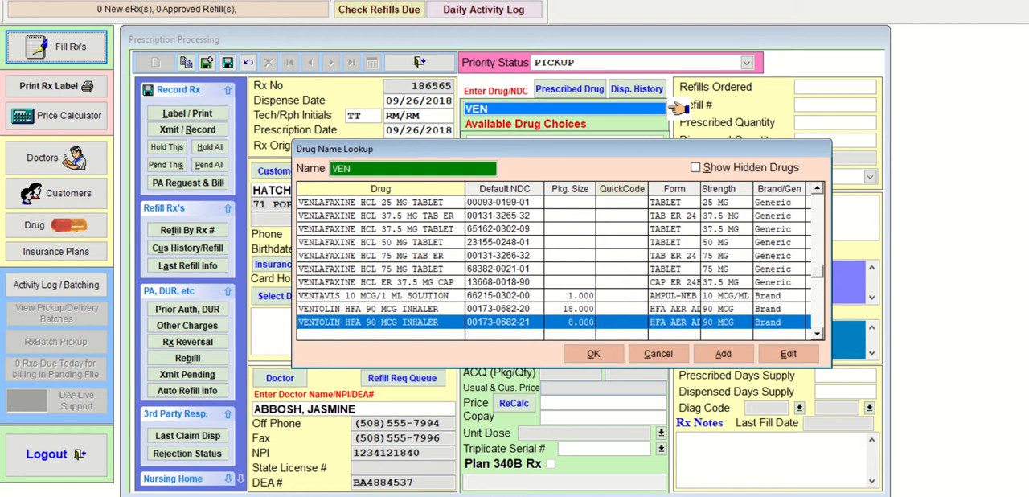
pyautogui.press('Up')
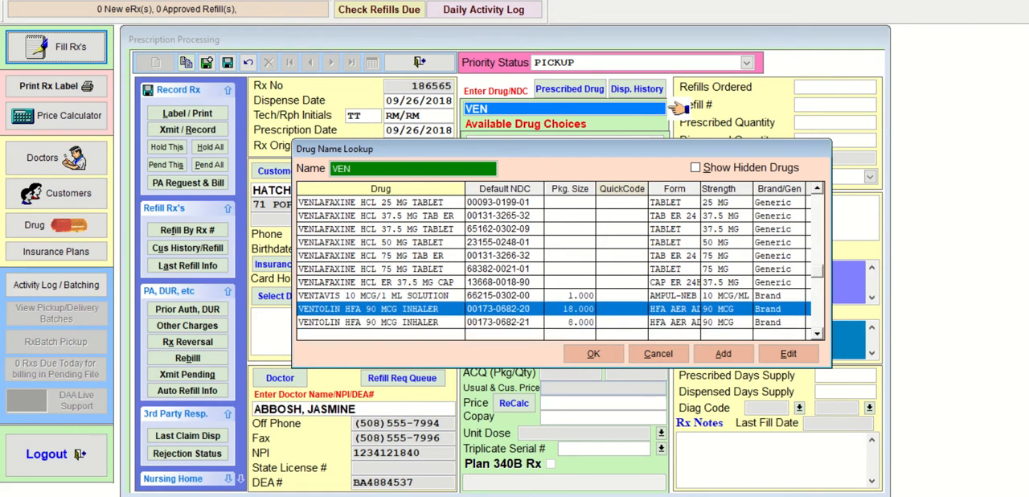
pyautogui.press('Down')
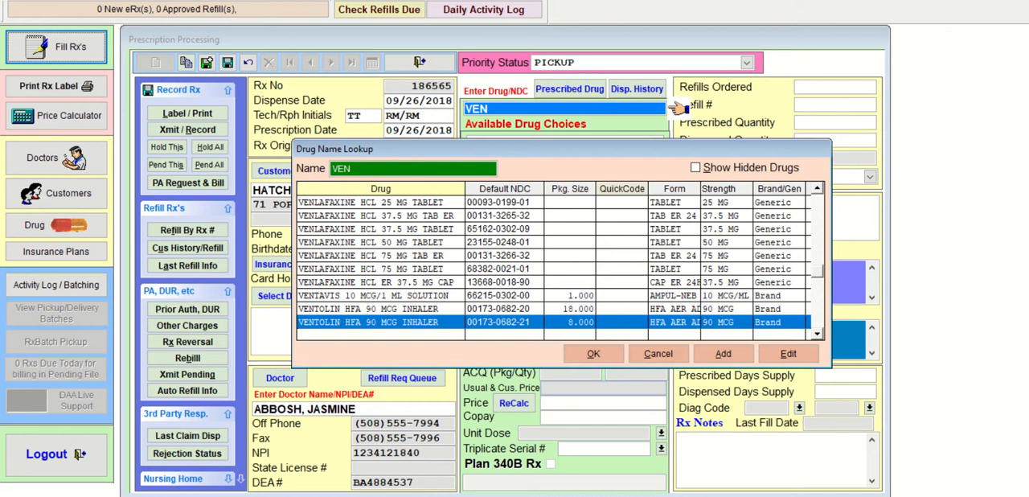
pyautogui.press('Up')
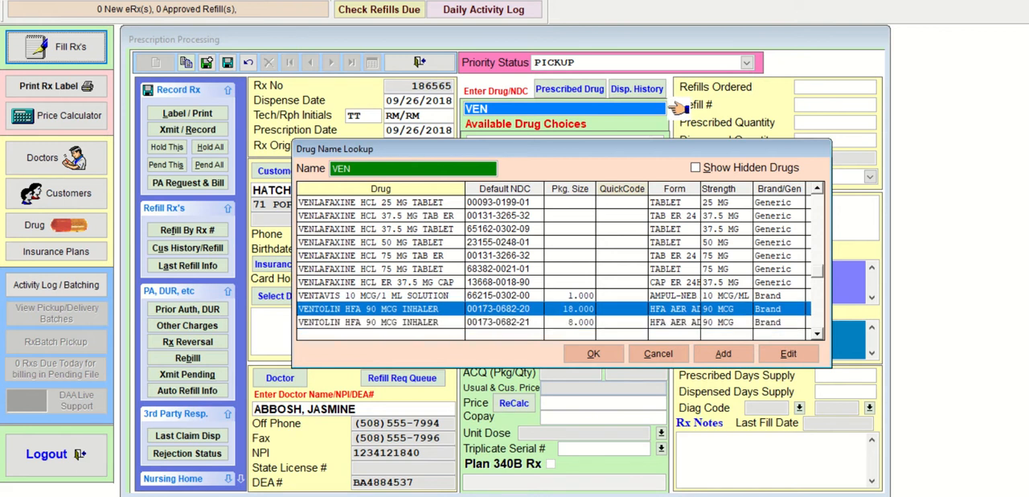
pyautogui.press('Down')
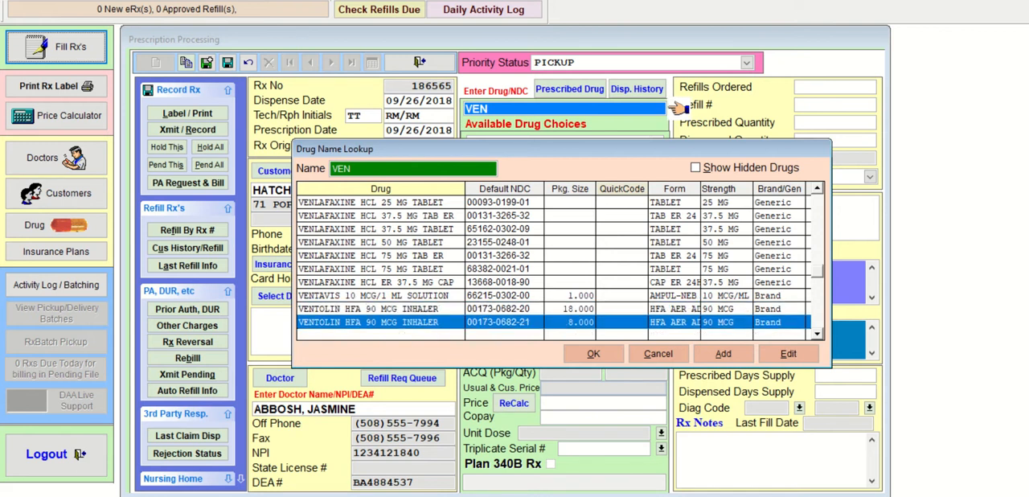
pyautogui.press('Up')
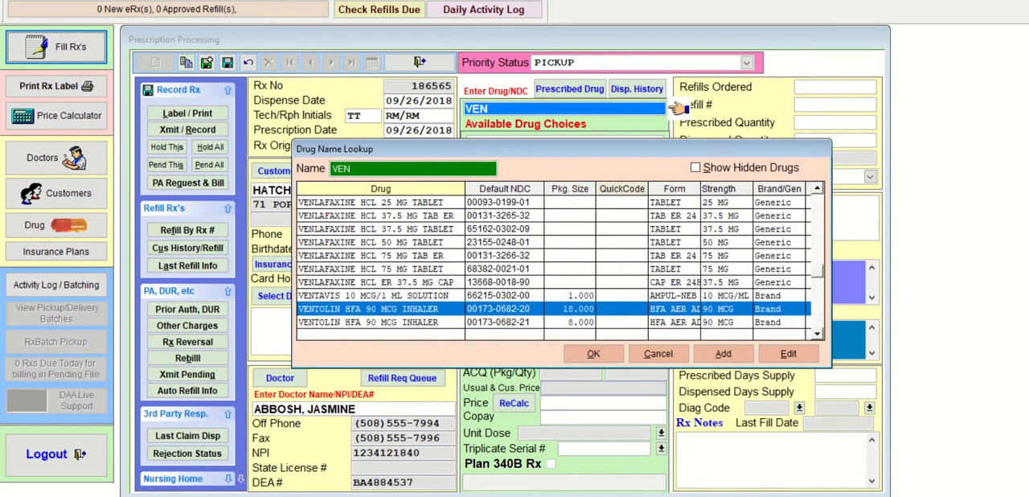
pyautogui.press('Return')
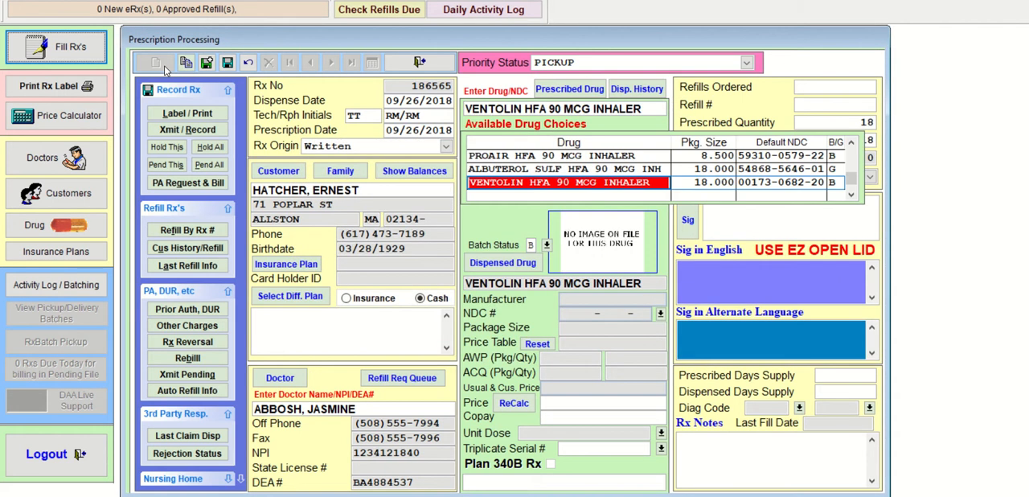
# - Choose the generic ALBUTEROL SULF HFA 90 MCG INH as the dispensed drug, dismissing the obsolete NDC warning and keeping batch status B
pyautogui.press('Up')
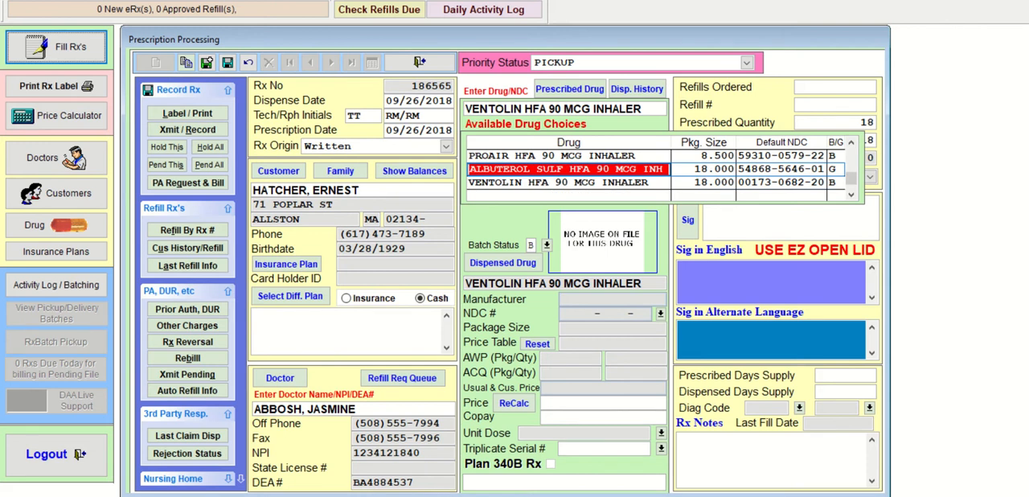
pyautogui.press('Return')
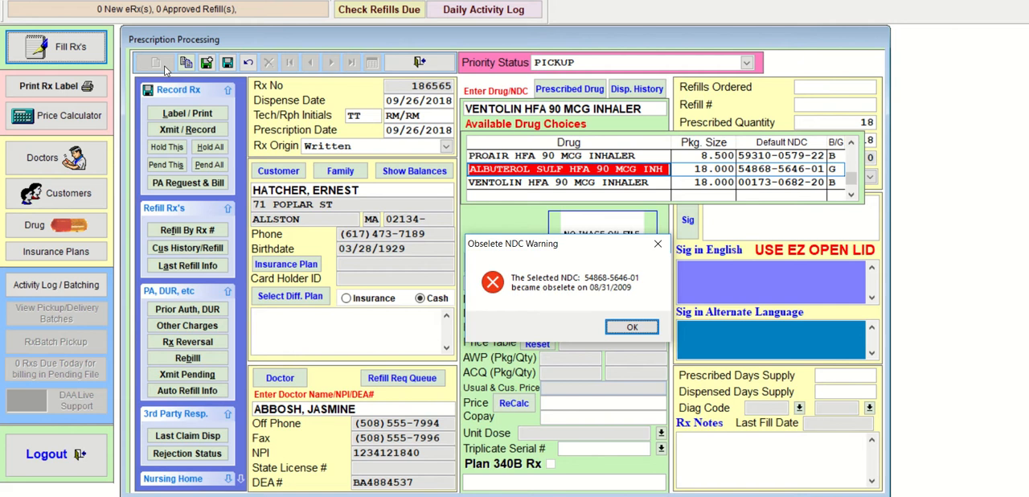
pyautogui.press('Return')
pyautogui.press('Return')
pyautogui.press('Return')
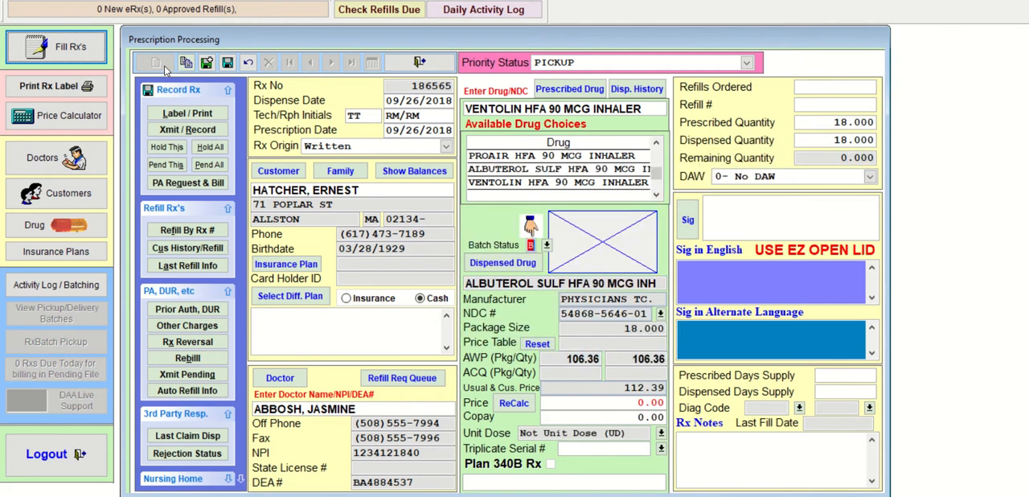
pyautogui.press('Return')
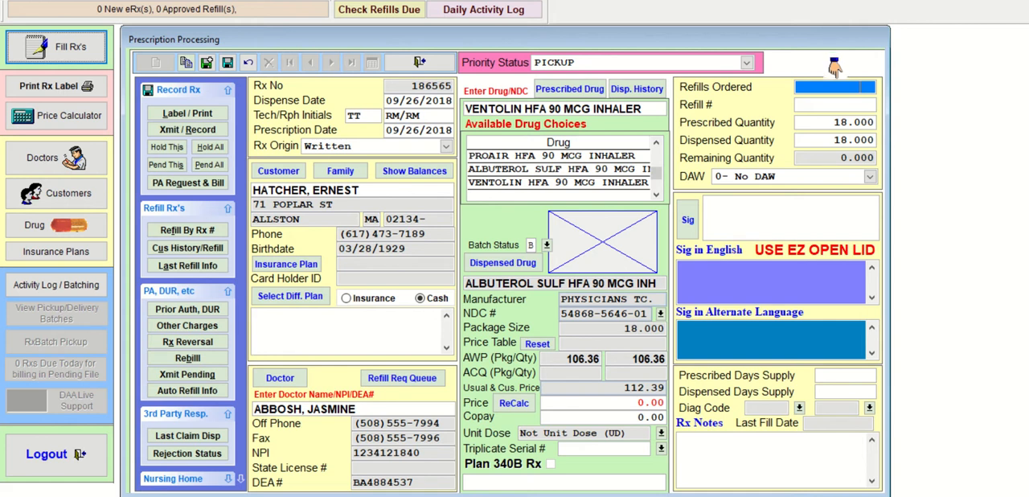
# - Set the inhaler prescription's refills ordered to 0 and its prescribed quantity to 36
pyautogui.write('0')
pyautogui.press('Return')
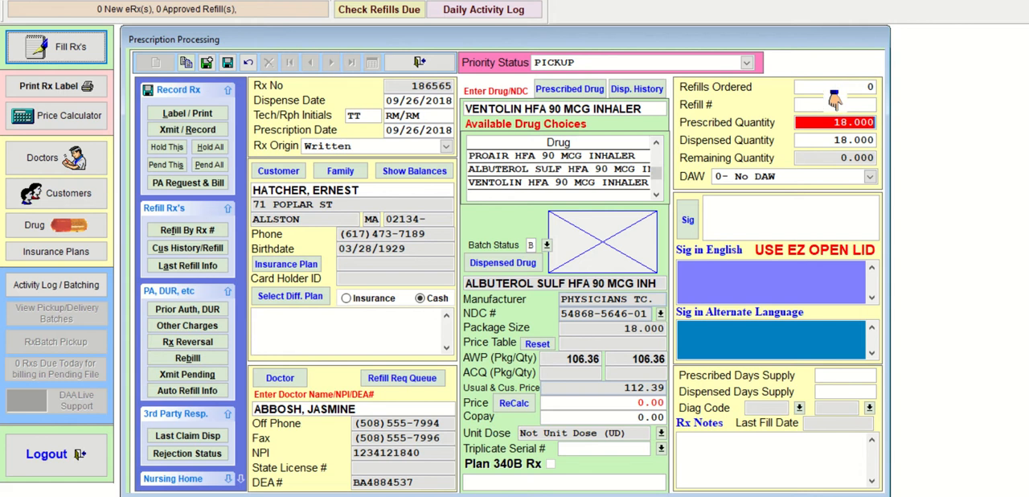
pyautogui.write('36')
pyautogui.press('Return')
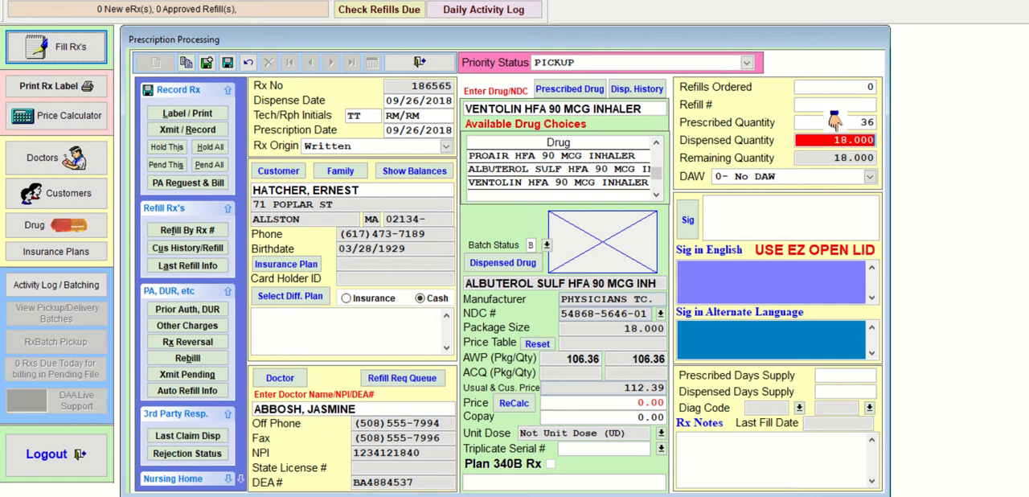
# - Set the dispensed quantity to 36, keep DAW at 0- No DAW and dismiss the price calculation error
pyautogui.write('36')
pyautogui.press('Return')
pyautogui.press('Return')
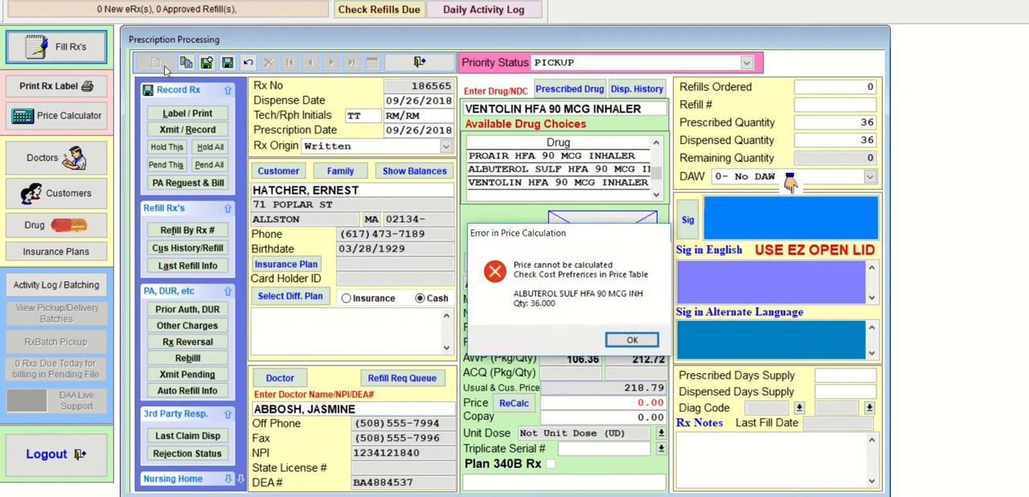
pyautogui.press('Return')
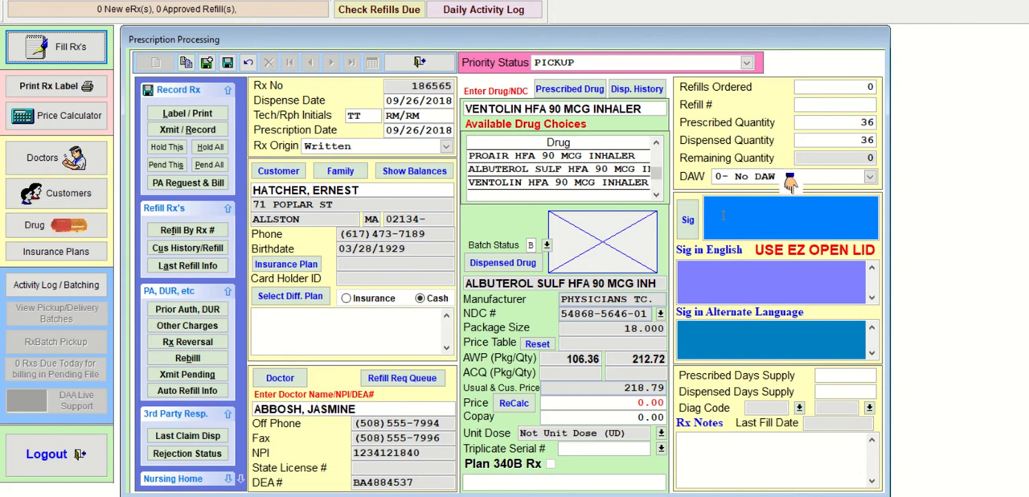
# - Enter the sig code I2P PO Q3-4H PRN for the inhaler prescription
pyautogui.write('I2P PO')
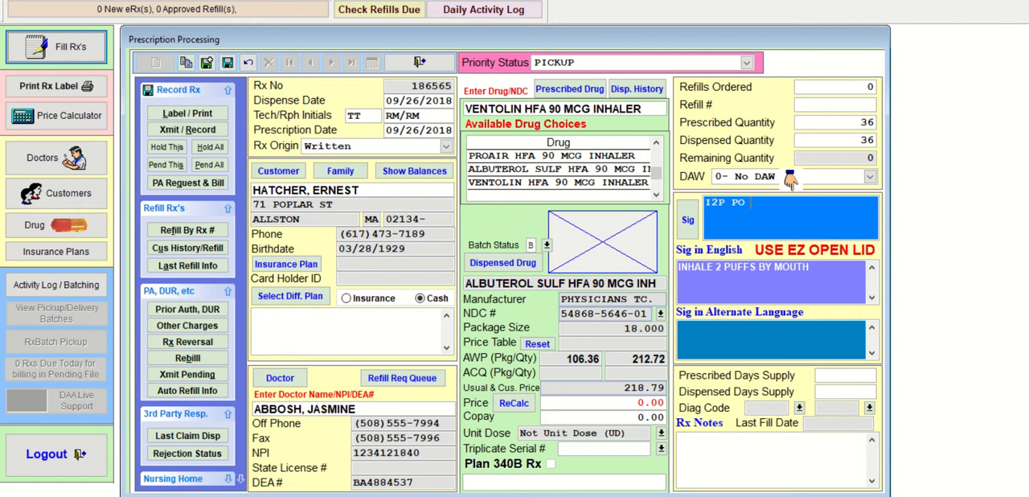
pyautogui.write('Q3-4')
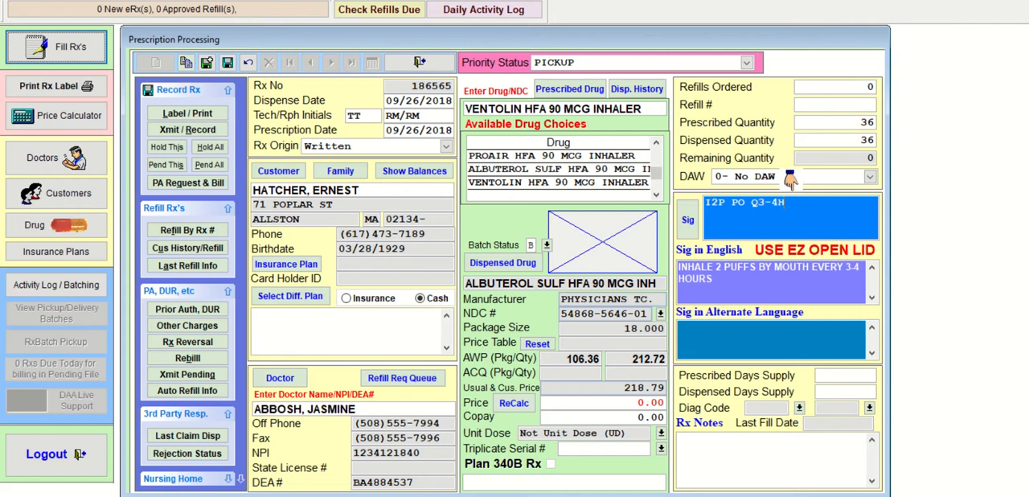
pyautogui.write('H PRN')
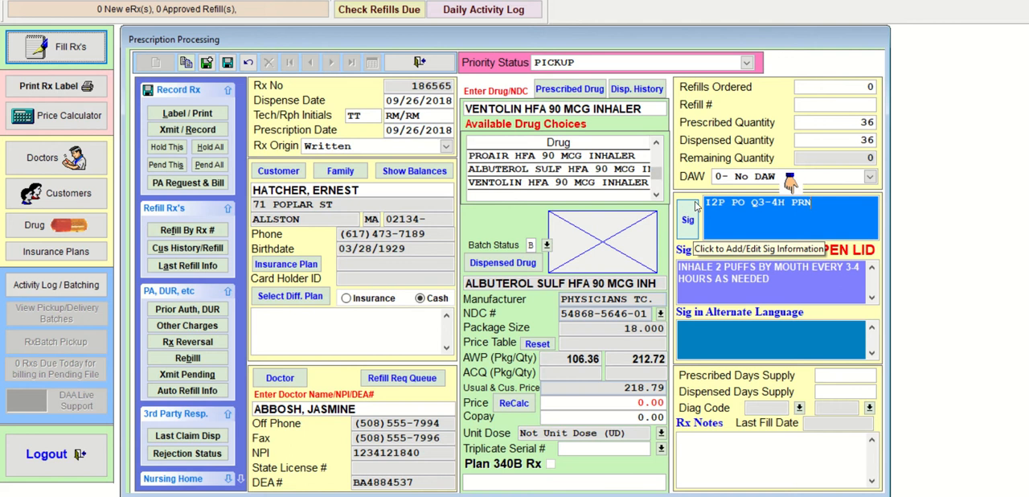
# - Mark the 3 in the sig's dosing interval and open Calculator beside the prescription form
pyautogui.moveTo(711, 203); pyautogui.dragTo(757, 202)
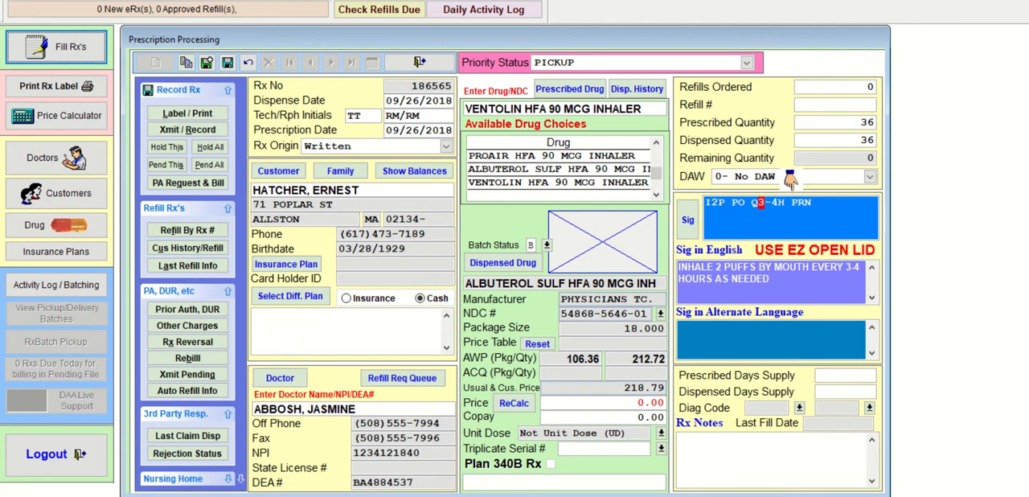
pyautogui.press('super+s')
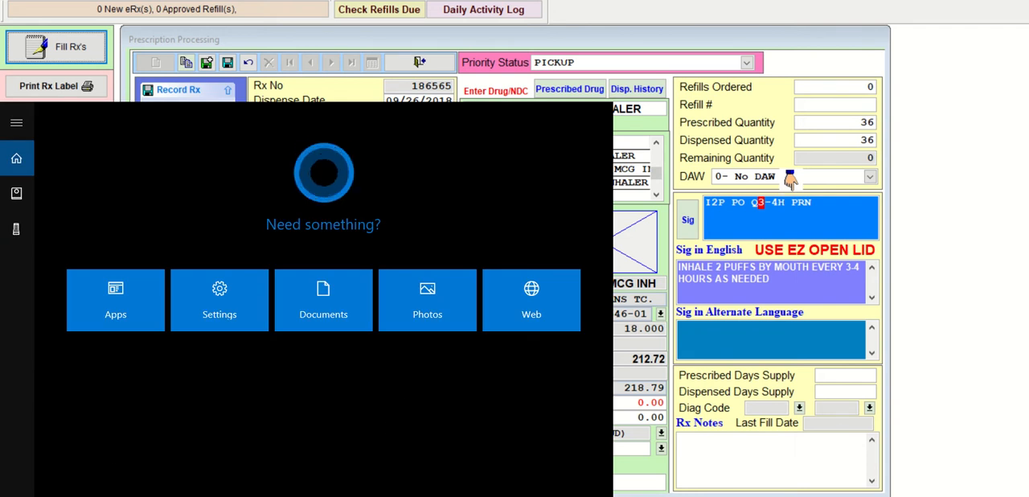
pyautogui.write('calc')
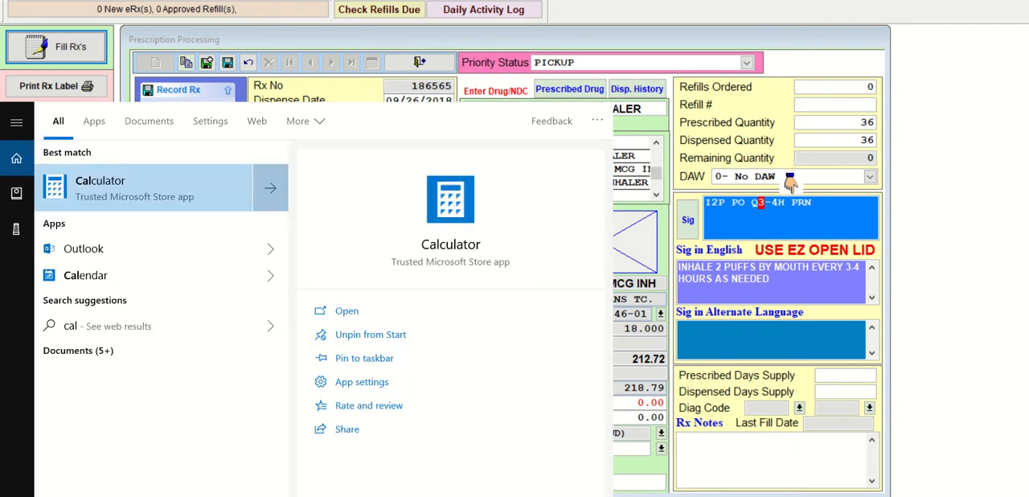
pyautogui.press('Return')
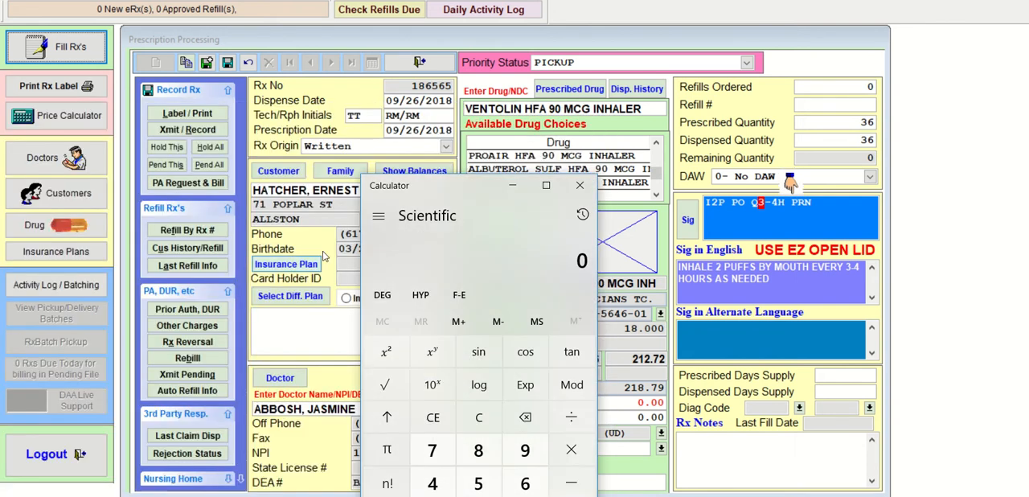
pyautogui.moveTo(466, 187); pyautogui.dragTo(1014, 134)
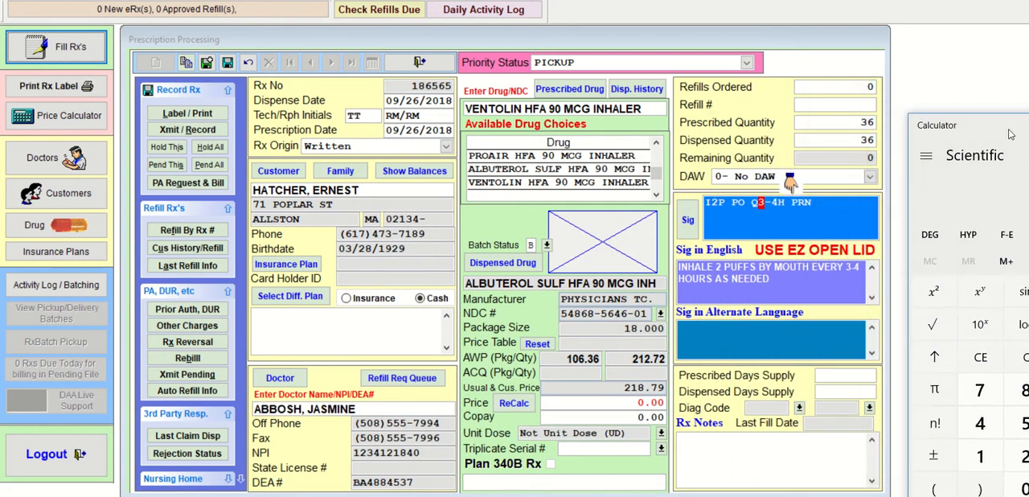
# - Revisit the prescribed quantity and re-enter 36 as the dispensed quantity, keeping the DAW code
pyautogui.click(862, 122)
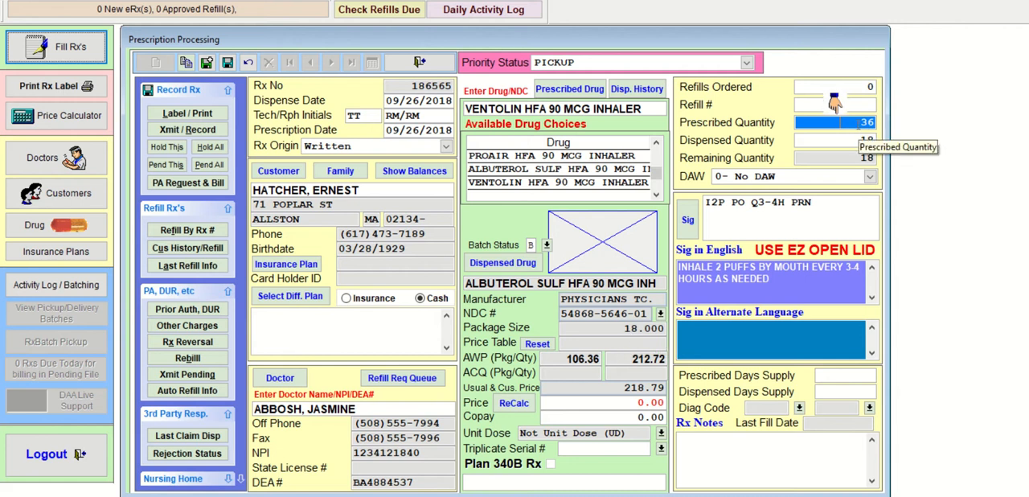
pyautogui.moveTo(858, 125); pyautogui.dragTo(878, 126)
pyautogui.press('Tab')
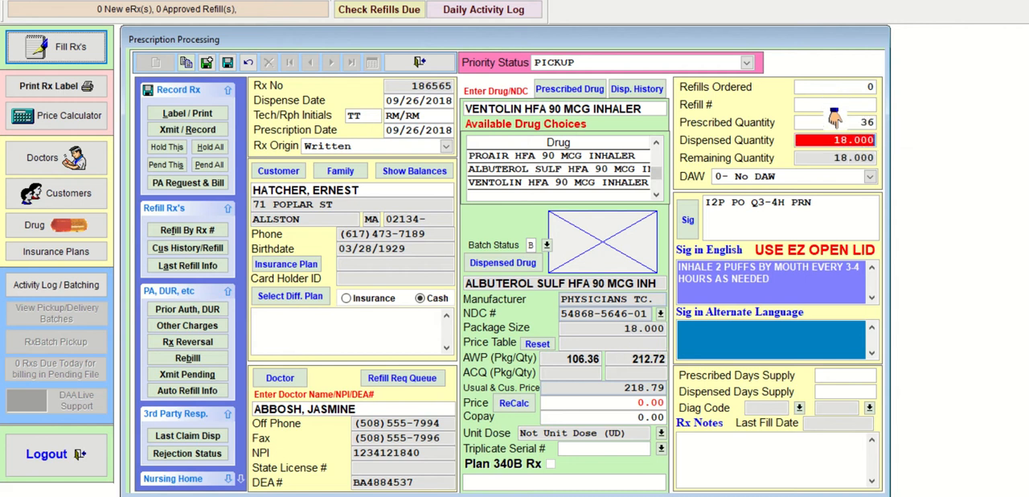
pyautogui.write('36')
pyautogui.press('Tab')
pyautogui.press('Return')
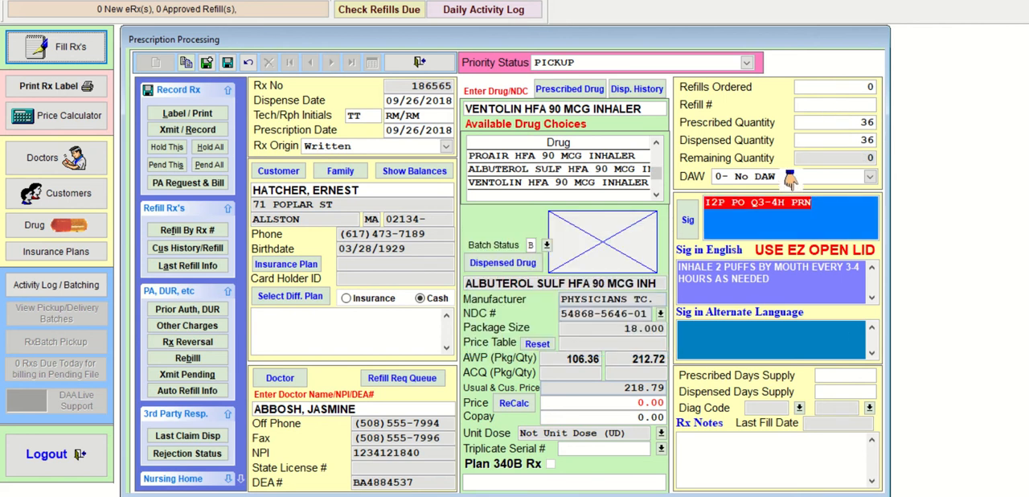
# - Bring back Calculator, compute 400 divided by 16 for the days supply, and move it off the form
pyautogui.press('XF86Calculator')
pyautogui.moveTo(988, 134); pyautogui.dragTo(783, 77)
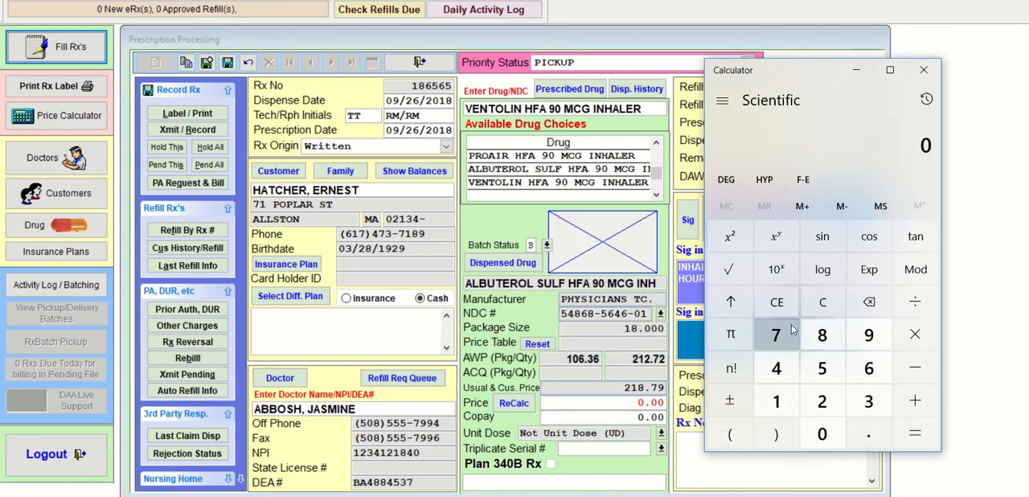
pyautogui.click(773, 368)
pyautogui.doubleClick(820, 438)
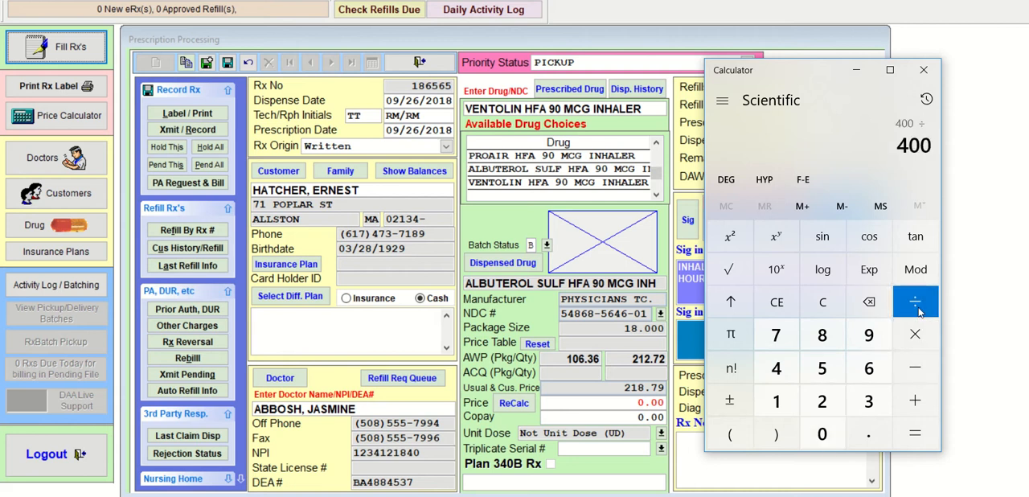
pyautogui.click(776, 401)
pyautogui.click(869, 370)
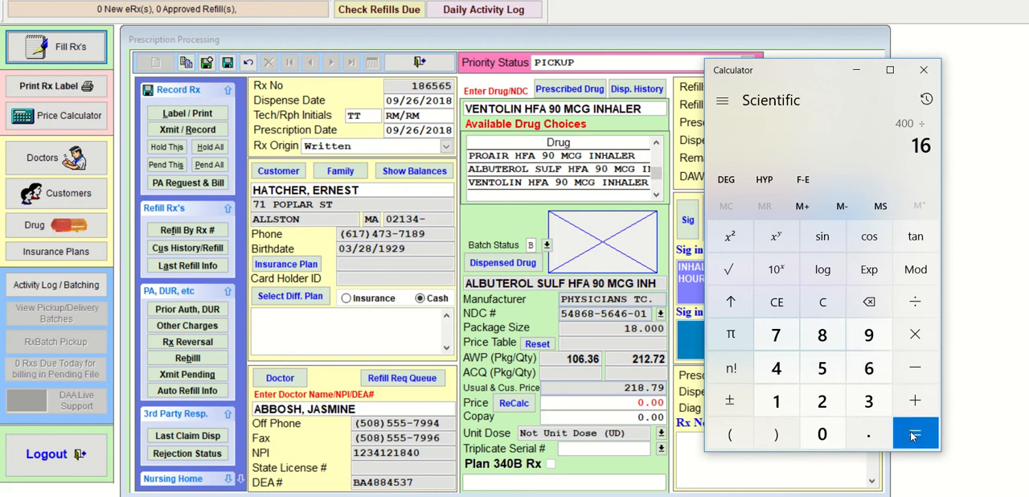
pyautogui.click(914, 434)
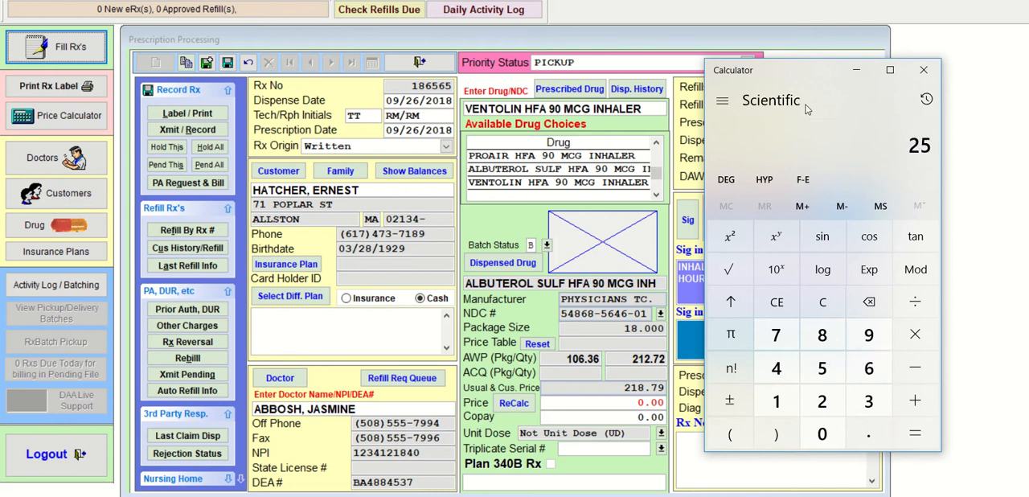
pyautogui.moveTo(791, 80); pyautogui.dragTo(987, 106)
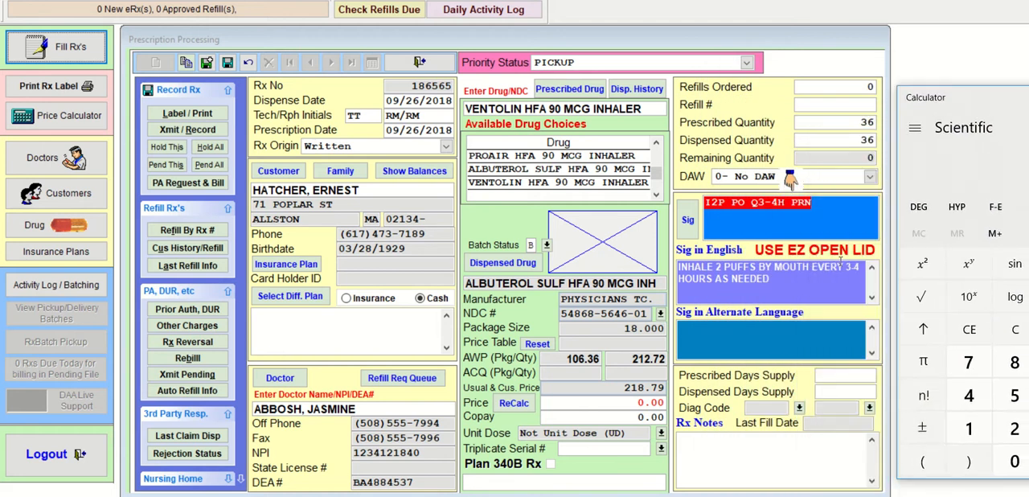
# - Set the prescribed days supply to 25 and carry it over to the dispensed days supply
pyautogui.click(832, 208)
pyautogui.click(853, 375)
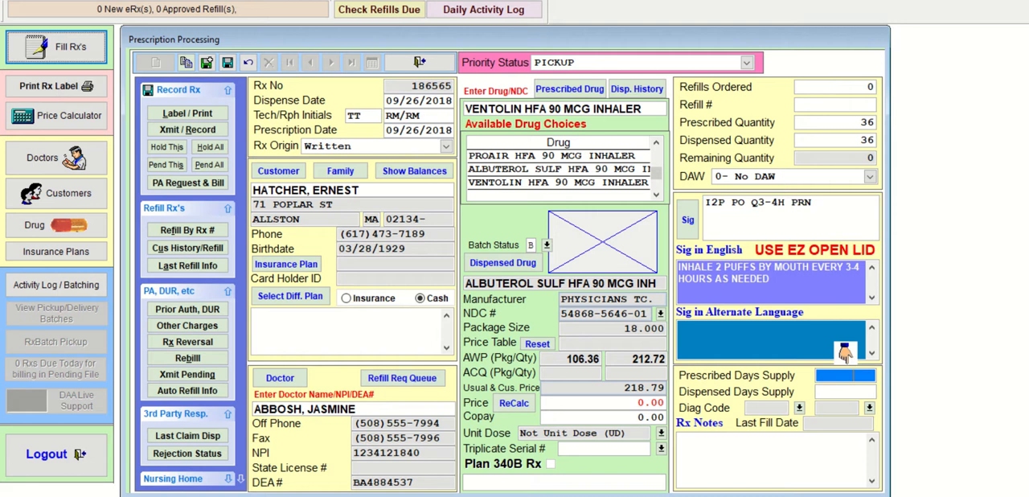
pyautogui.write('25')
pyautogui.press('Return')
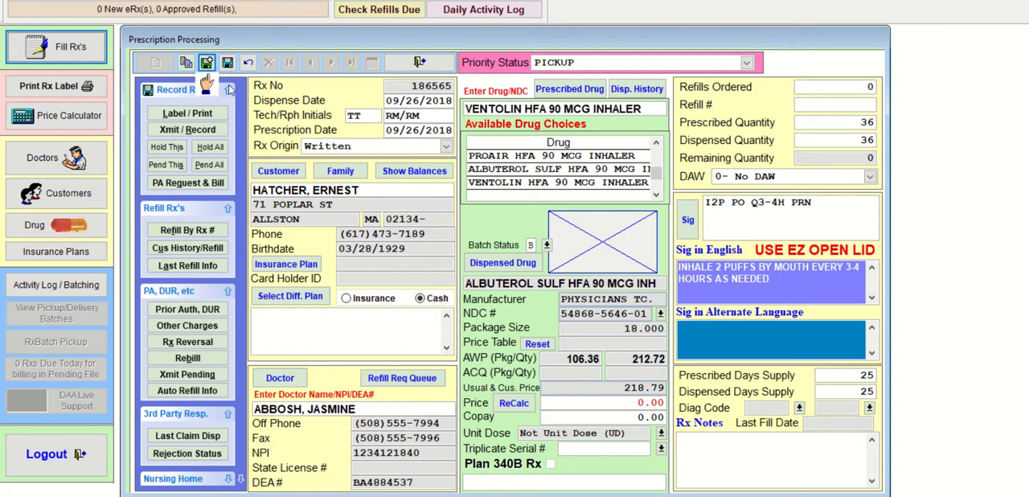
# - Save the inhaler prescription with the batch refill information left at its defaults, and start a new prescription
pyautogui.click(229, 64)
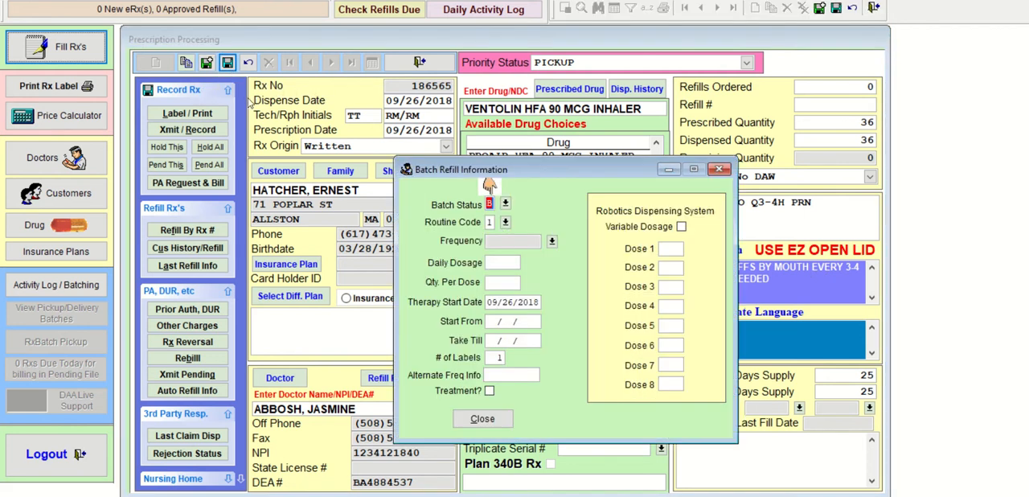
pyautogui.click(480, 416)
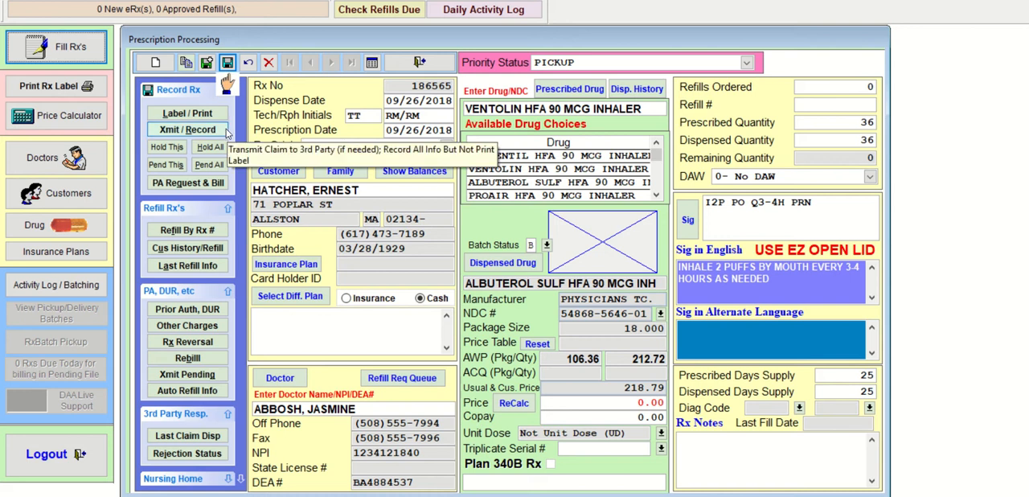
pyautogui.click(152, 89)
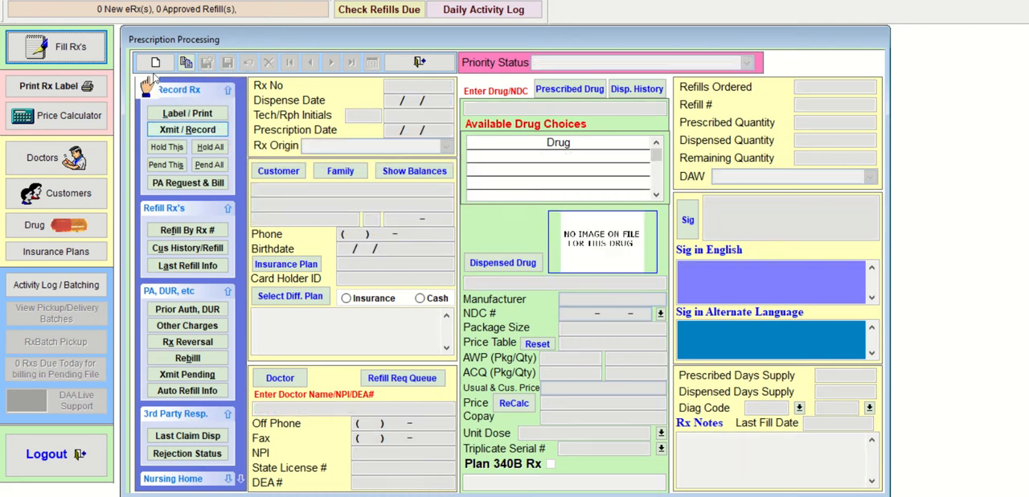
# - Keep Written as the Rx origin and assign the same customer, looked up by the surname's first three letters
pyautogui.press('Tab')
pyautogui.press('Tab')
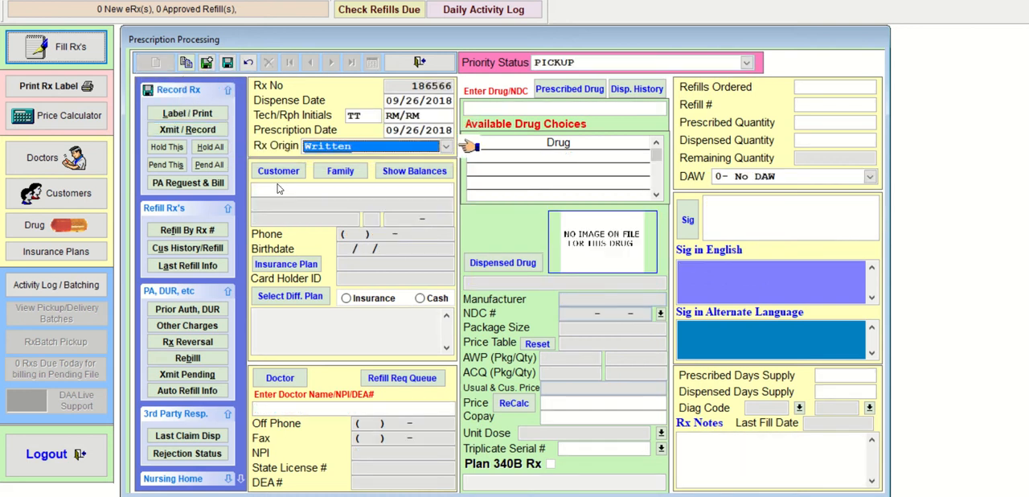
pyautogui.write('HAT')
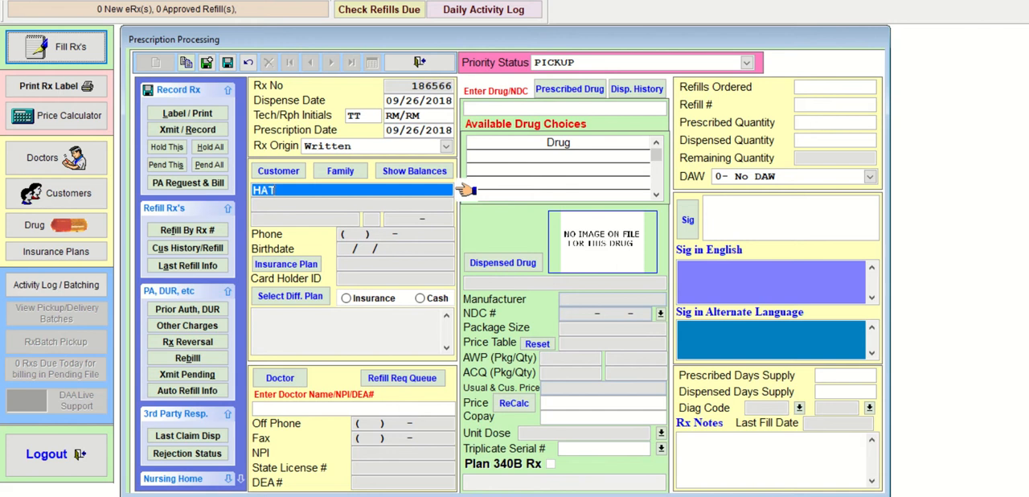
pyautogui.press('Return')
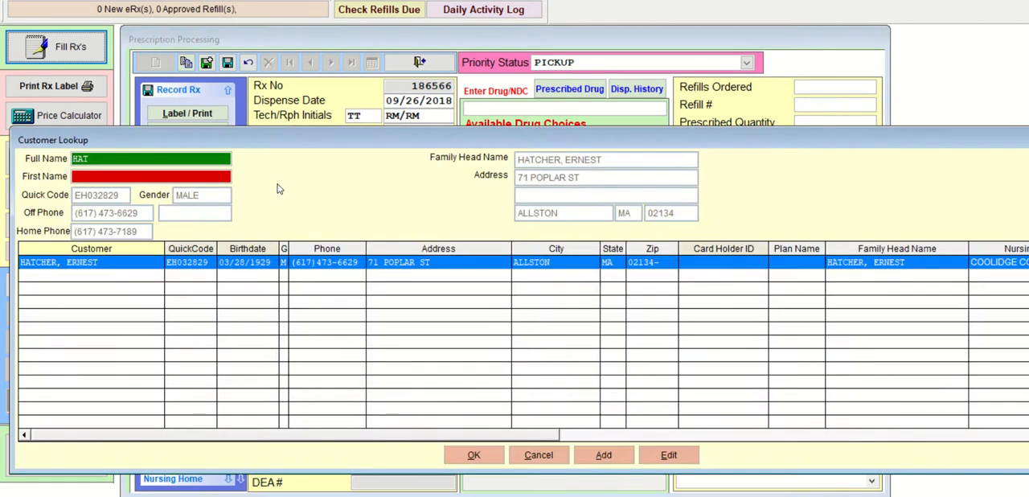
pyautogui.press('Return')
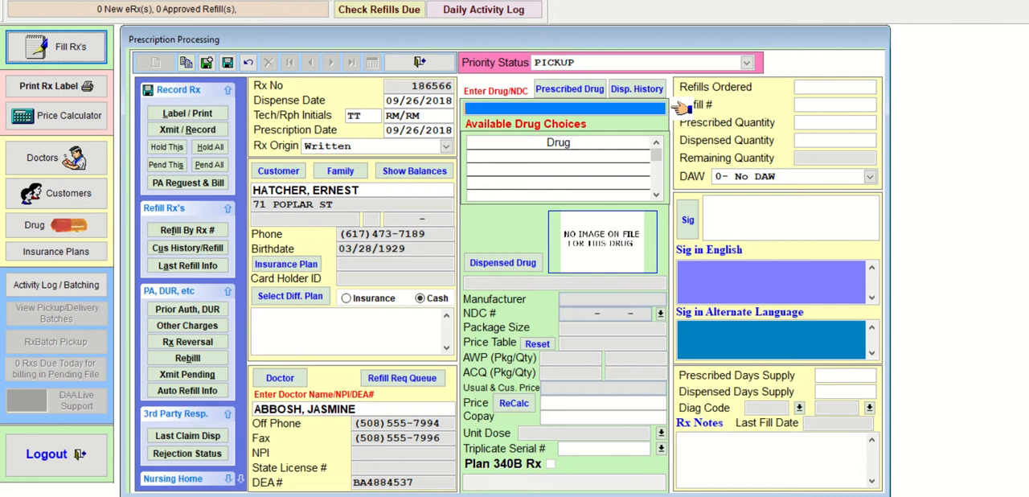
# - Look up ZYR in the drug names, and broaden the search to ZY
pyautogui.write('2YR')
pyautogui.press('Return')
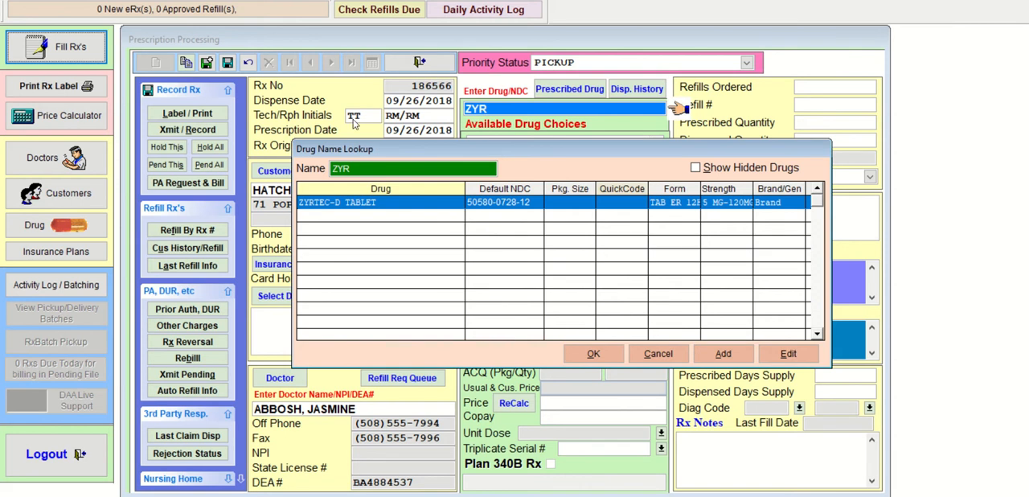
pyautogui.doubleClick(368, 168)
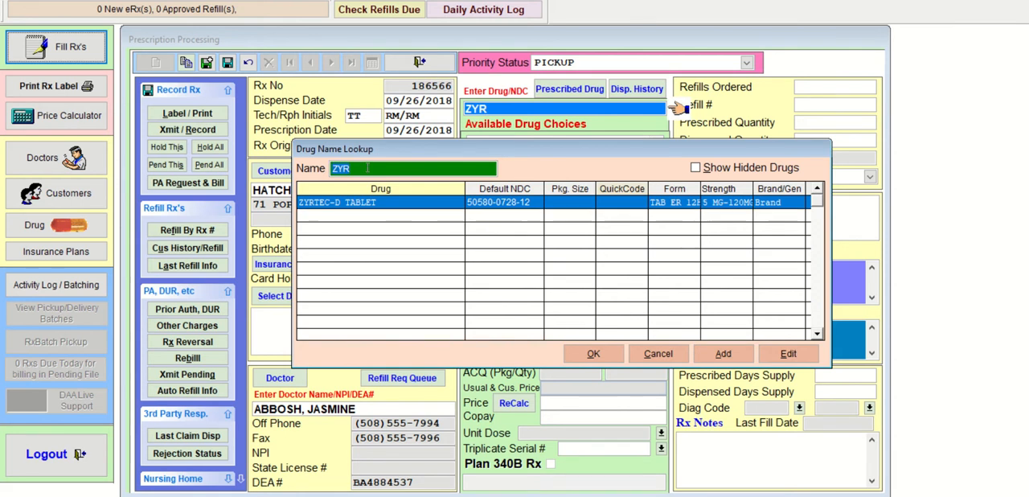
pyautogui.write('ZY')
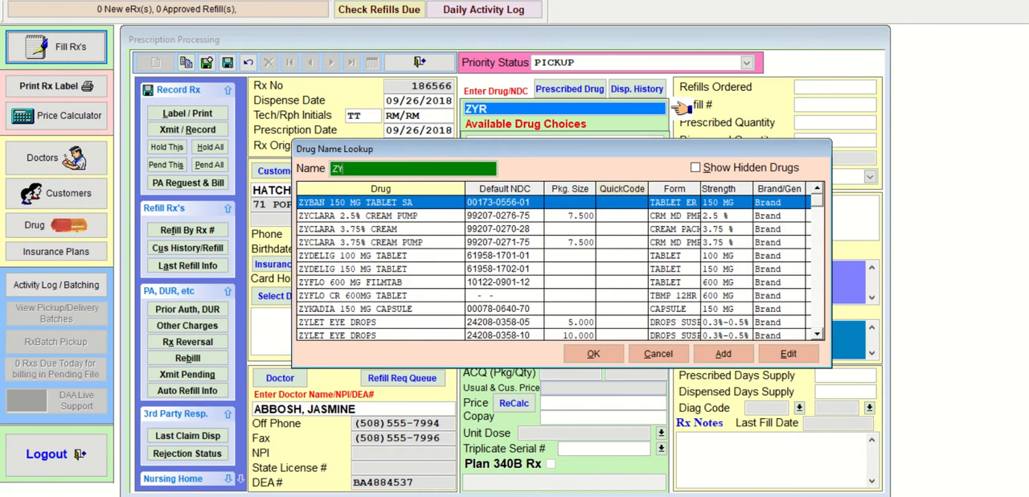
# - Choose ZYRTEC-D TABLET from the drug name matches as the prescribed drug
pyautogui.press('Down')
pyautogui.press('Down')
pyautogui.press('Down')
pyautogui.press('Down')
pyautogui.press('Down')
pyautogui.press('Down')
pyautogui.press('Down')
pyautogui.press('Down')
pyautogui.press('Down')
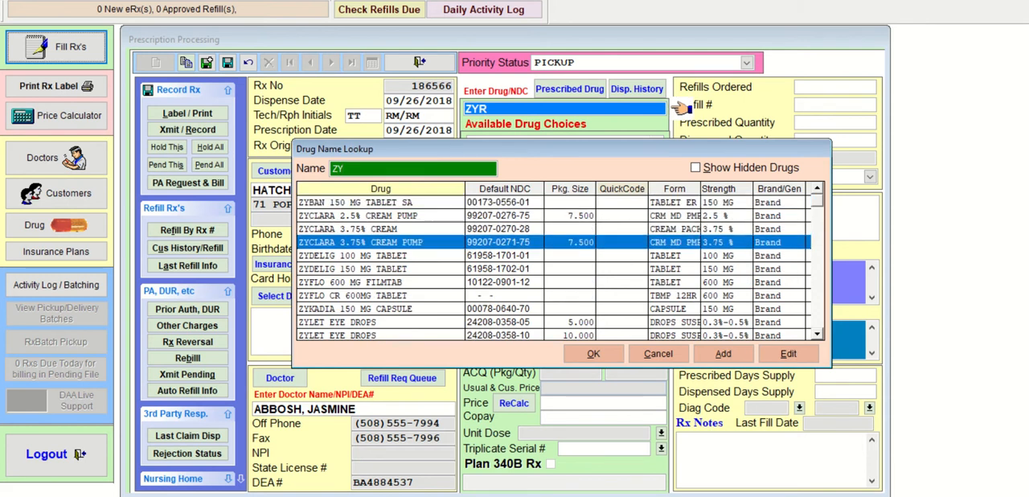
pyautogui.press('Down')
pyautogui.press('Down')
pyautogui.press('Down')
pyautogui.press('Down')
pyautogui.press('Down')
pyautogui.press('Down')
pyautogui.press('Down')
pyautogui.press('Down')
pyautogui.press('Down')
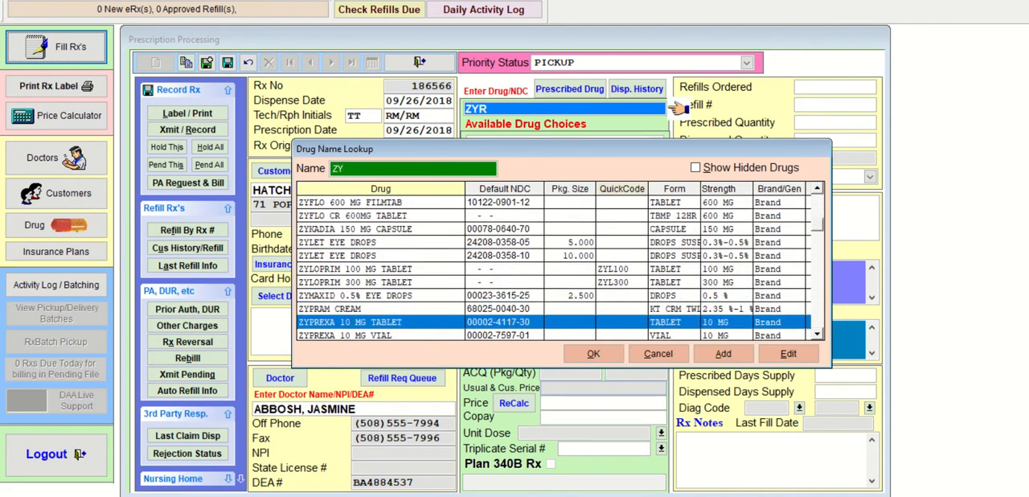
pyautogui.press('Down')
pyautogui.press('Down')
pyautogui.press('Down')
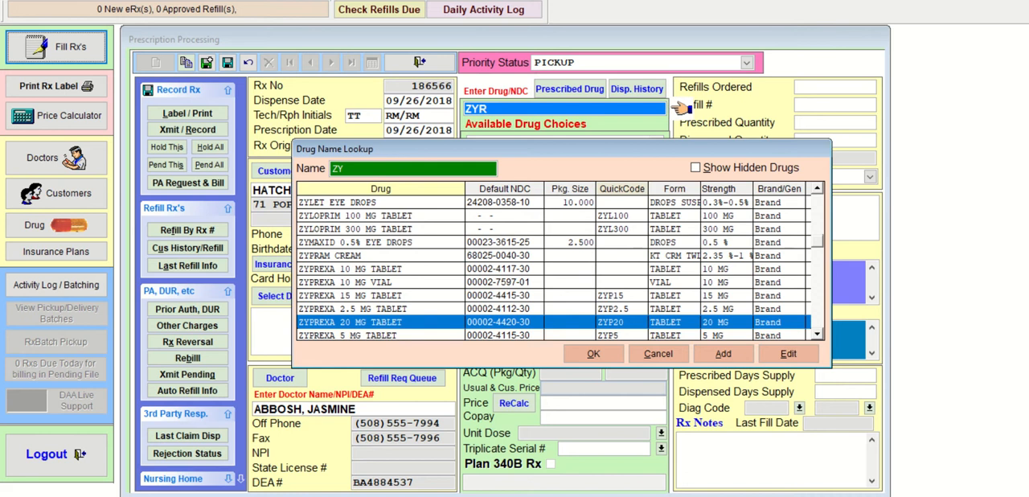
pyautogui.press('Down')
pyautogui.press('Down')
pyautogui.press('Down')
pyautogui.press('Down')
pyautogui.press('Down')
pyautogui.press('Down')
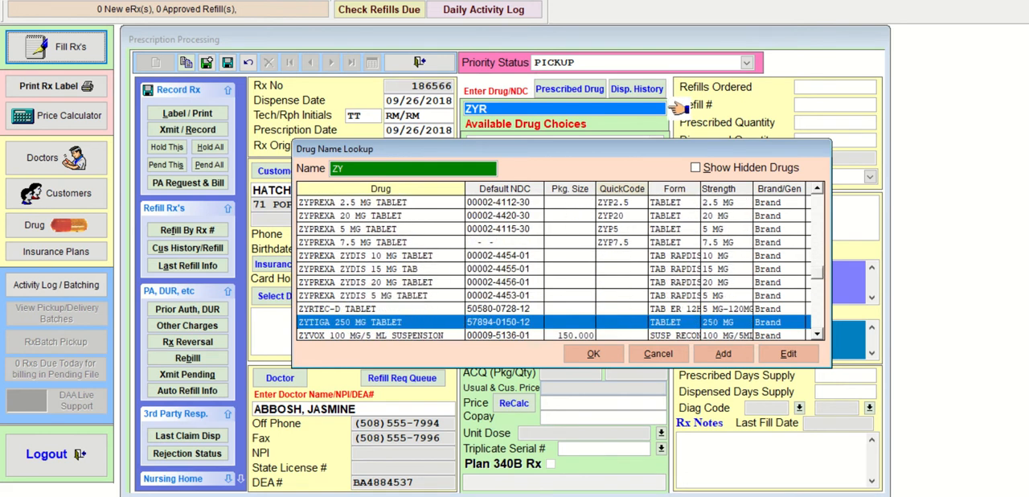
pyautogui.press('Down')
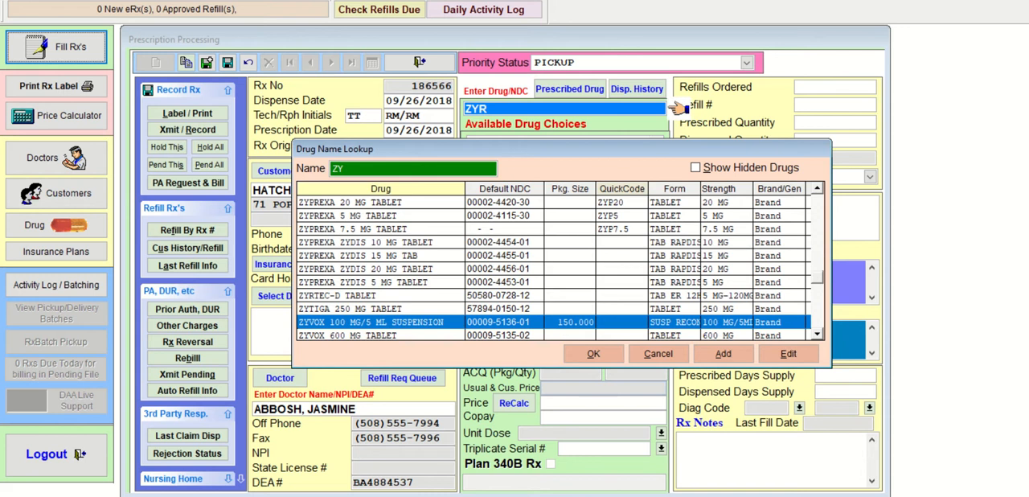
pyautogui.press('Up')
pyautogui.press('Up')
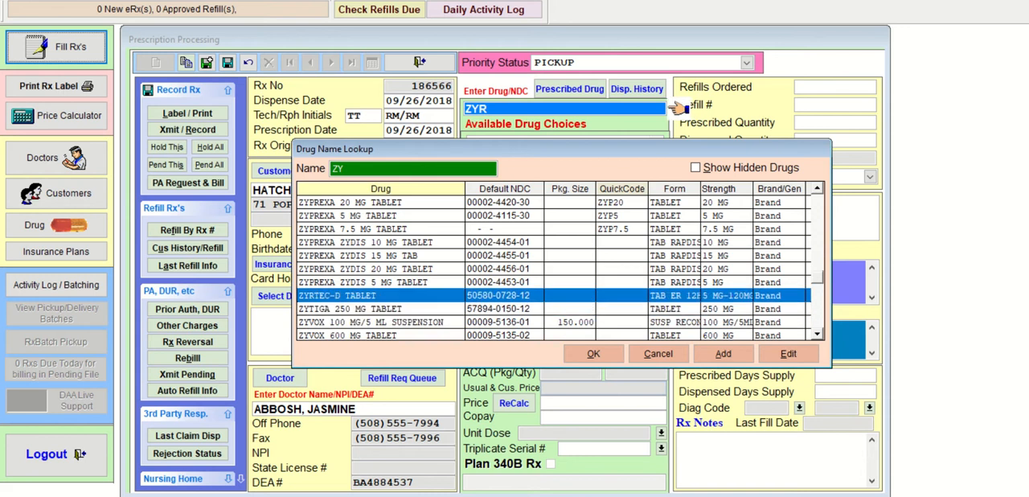
pyautogui.press('Return')
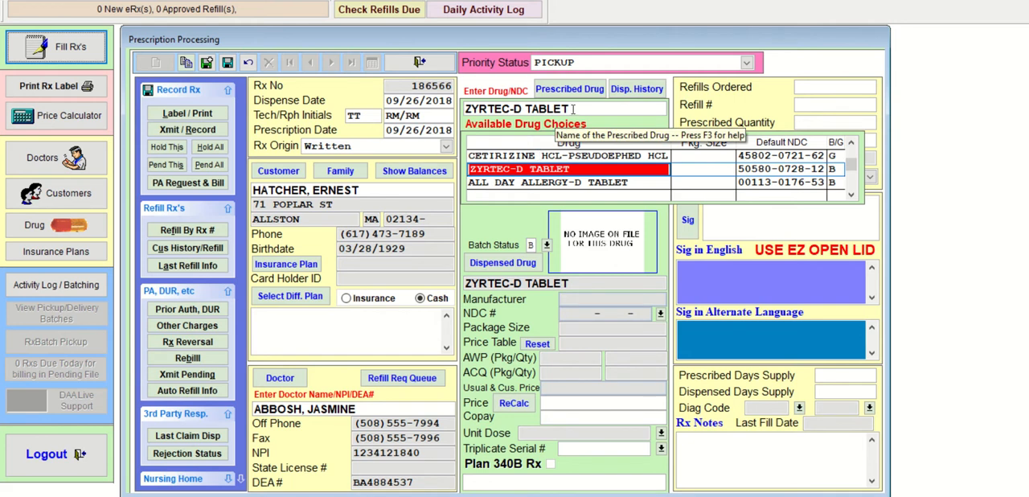
# - Replace the prescribed drug with CETIRIZINE HCL 10 MG TABLET, looked up by CETI, and accept it as the dispensed drug
pyautogui.moveTo(573, 109); pyautogui.dragTo(460, 112)
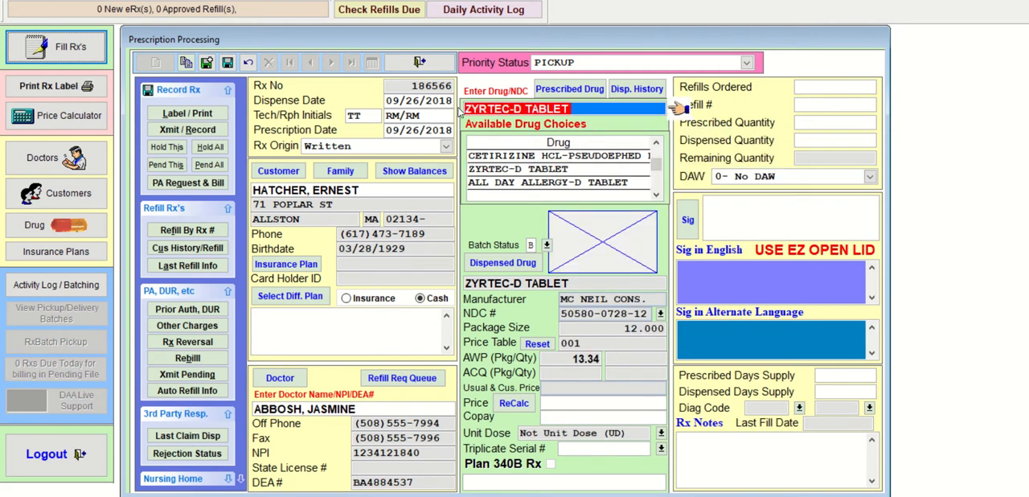
pyautogui.write('CET')
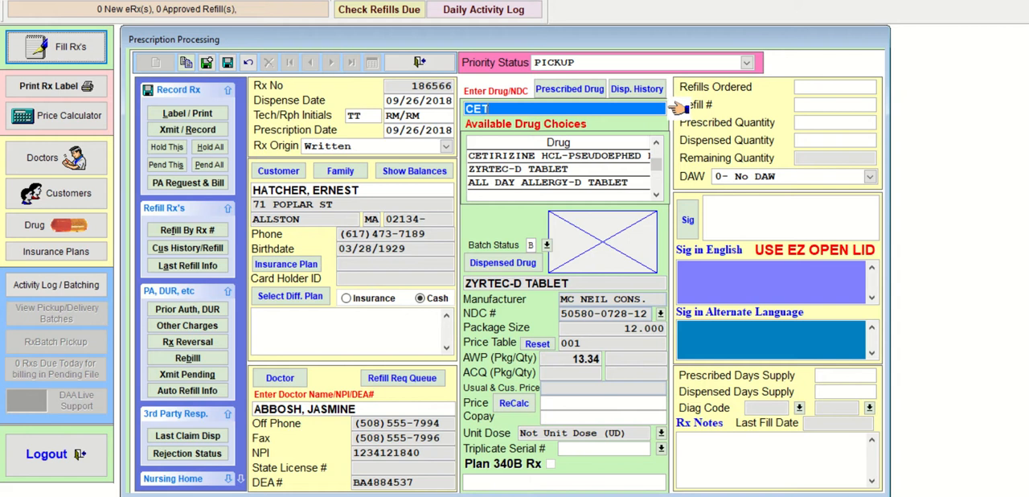
pyautogui.write('I')
pyautogui.press('Return')
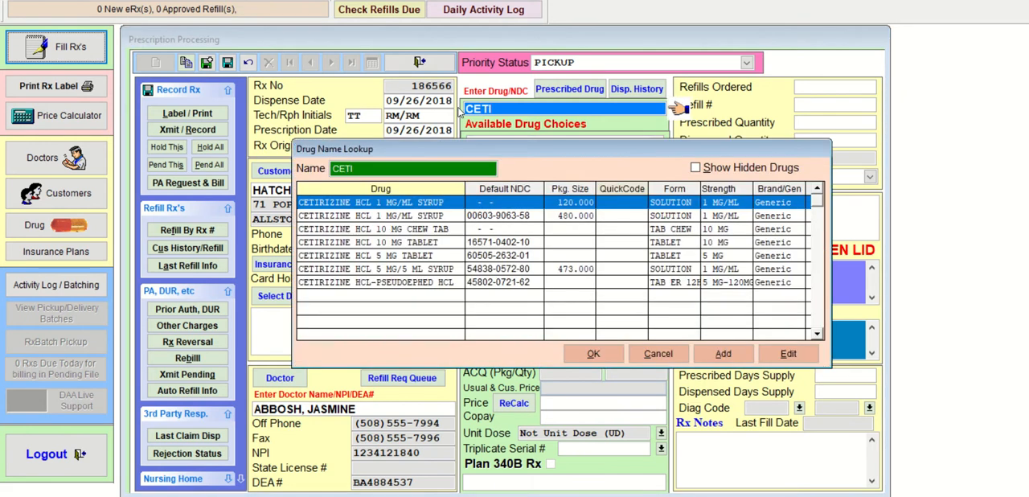
pyautogui.press('Down')
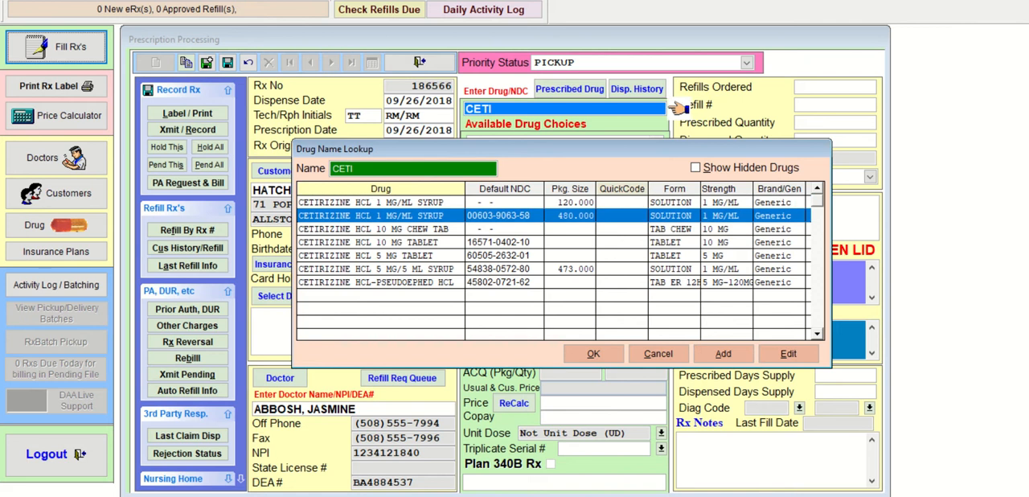
pyautogui.press('Down')
pyautogui.press('Down')
pyautogui.press('Up')
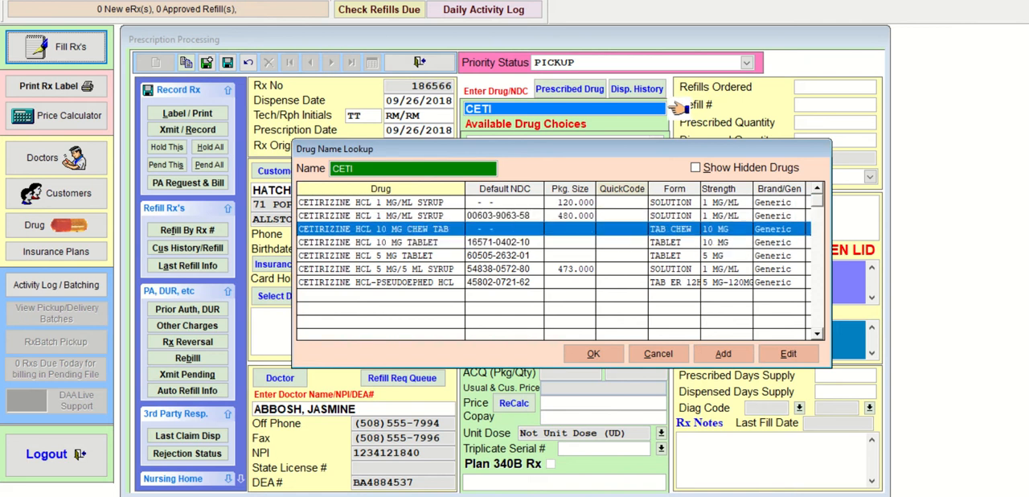
pyautogui.press('Down')
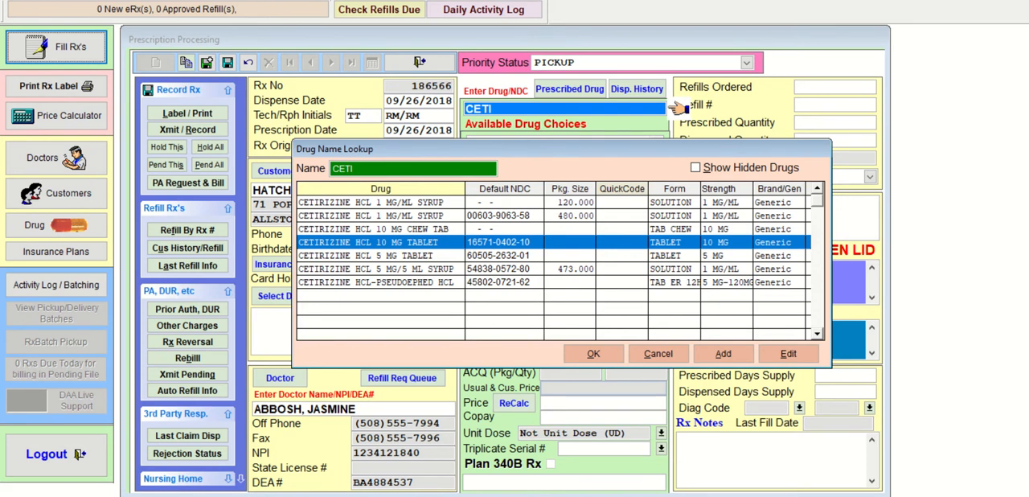
pyautogui.press('Return')
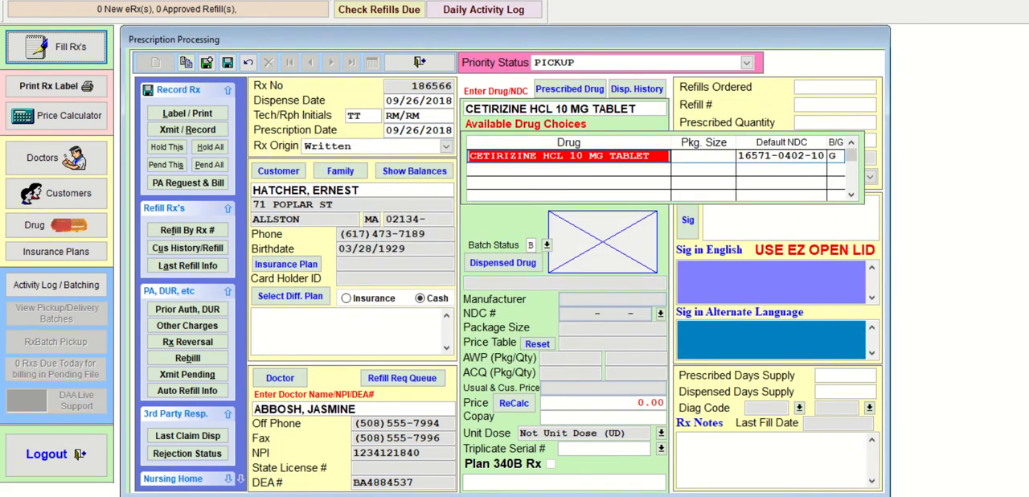
pyautogui.press('Return')
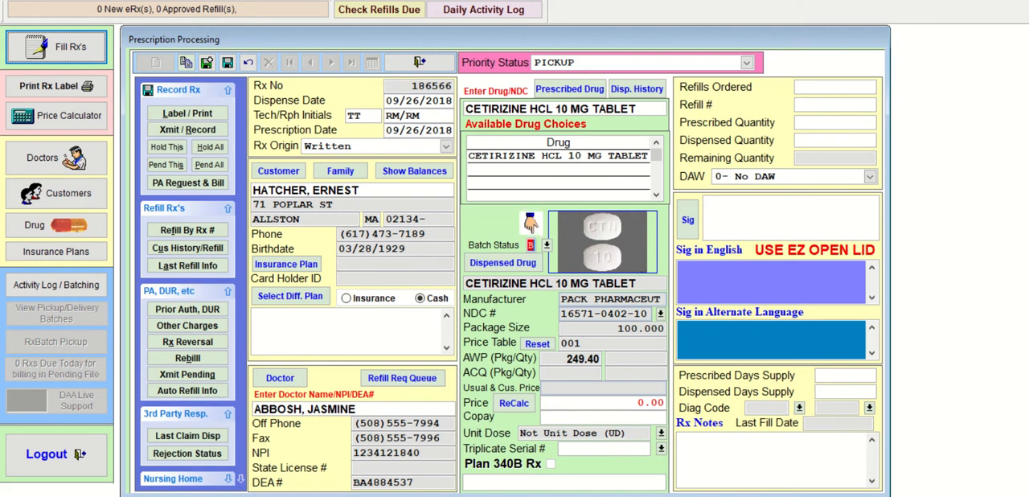
# - Keep batch status B and 0 refills, set the prescribed quantity to 30, and leave DAW at 0- No DAW
pyautogui.press('Return')
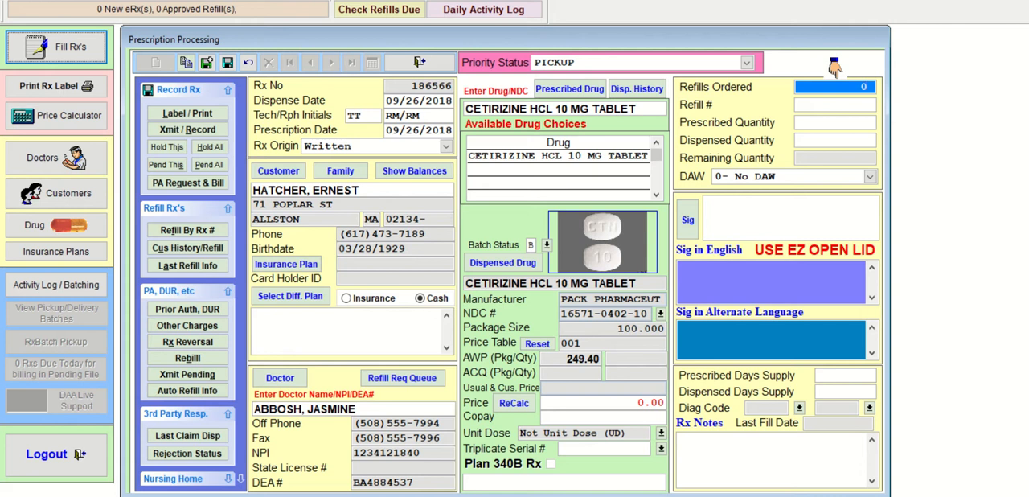
pyautogui.press('Return')
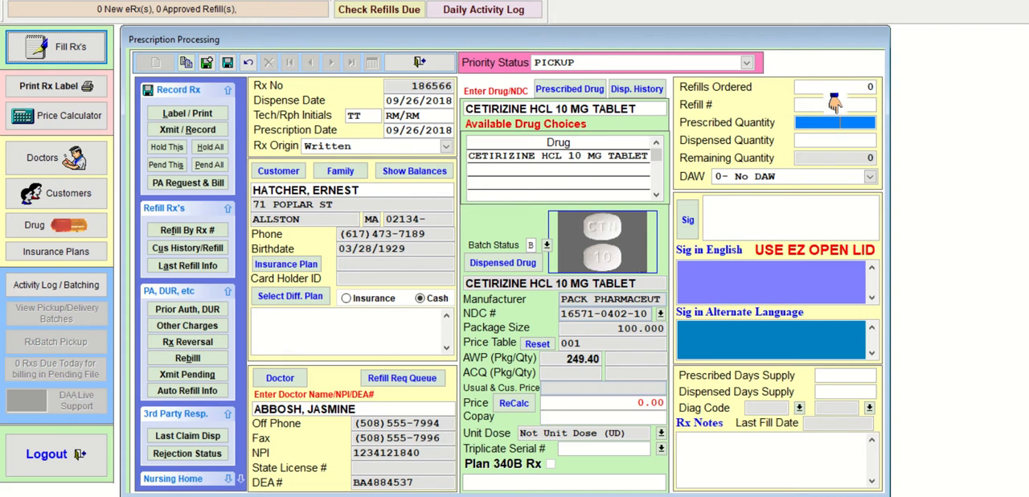
pyautogui.write('30')
pyautogui.press('Return')
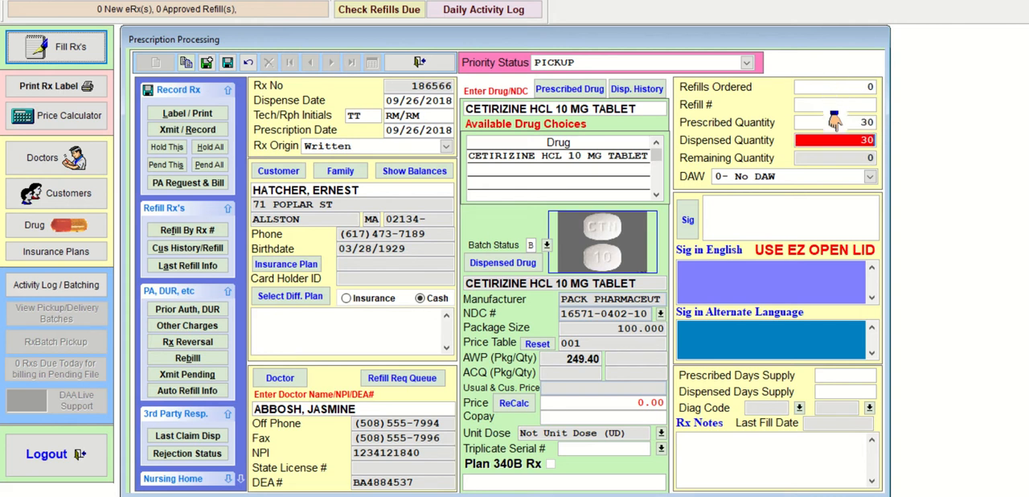
pyautogui.press('Return')
pyautogui.press('Return')
pyautogui.press('Return')
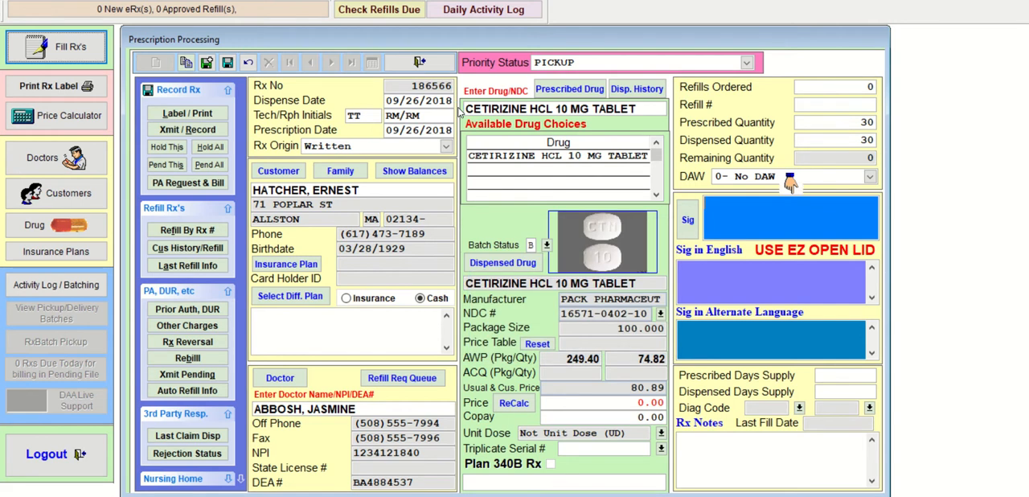
# - Enter the sig T1T PO QD, with a prescribed days supply of 30 and a dispensed quantity and days supply of 5
pyautogui.write('T1T')
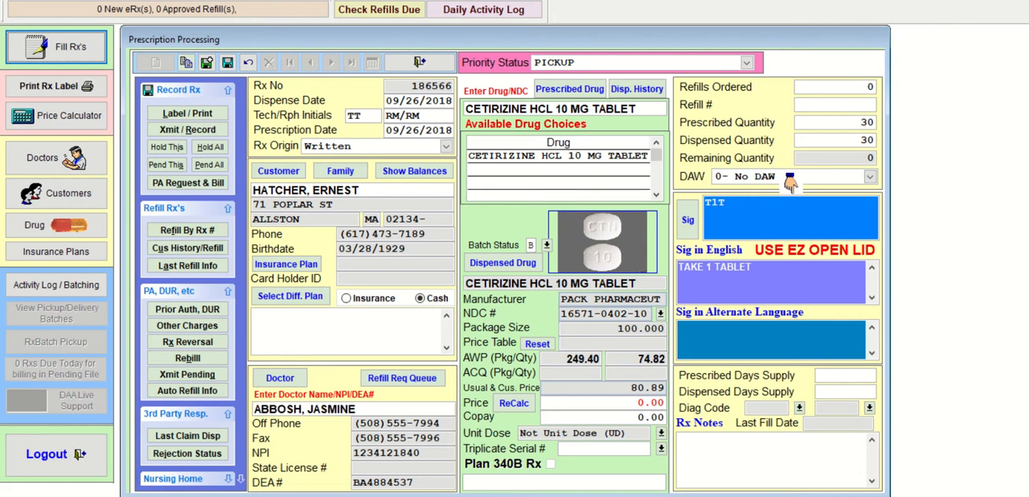
pyautogui.write(' PO QD')
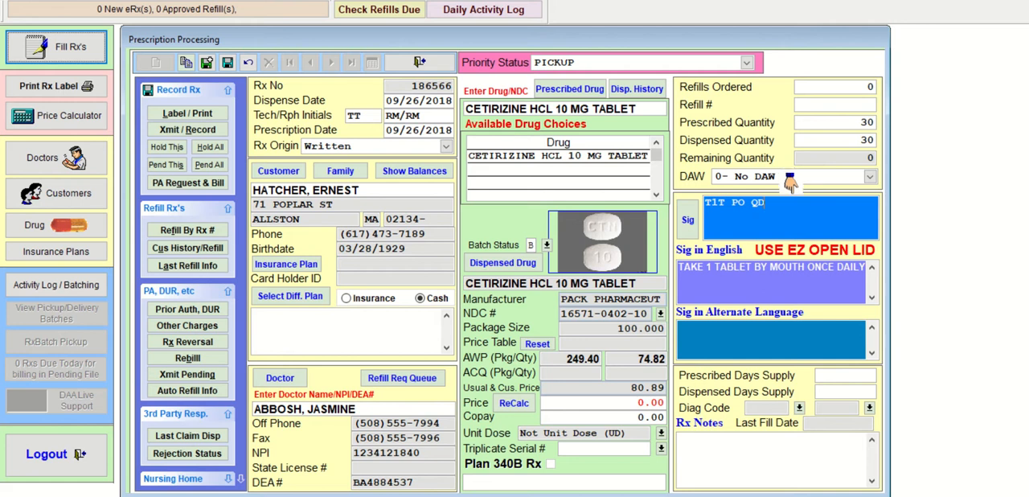
pyautogui.press('Return')
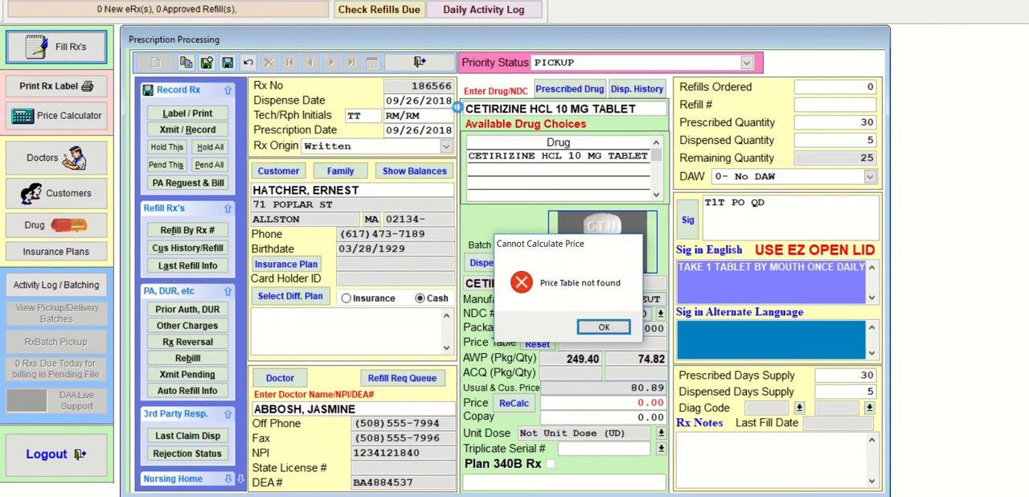
pyautogui.press('Return')
pyautogui.press('Return')
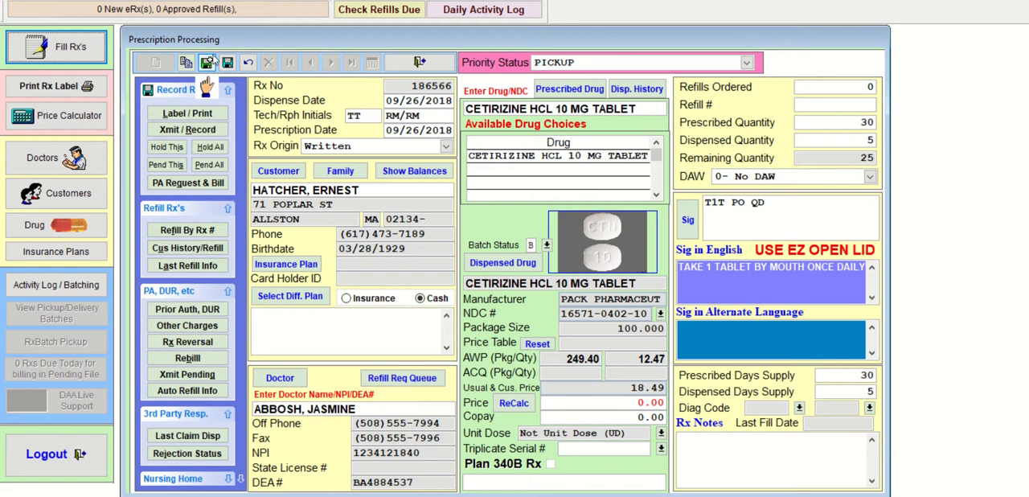
# - Save the cetirizine prescription with the batch refill information left at its defaults, and start a new prescription
pyautogui.click(227, 64)
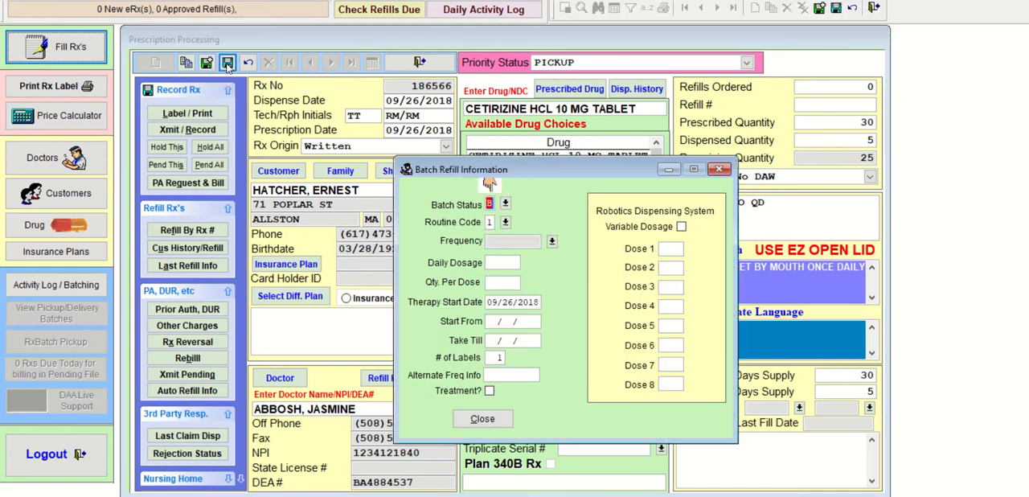
pyautogui.click(472, 419)
pyautogui.click(209, 146)
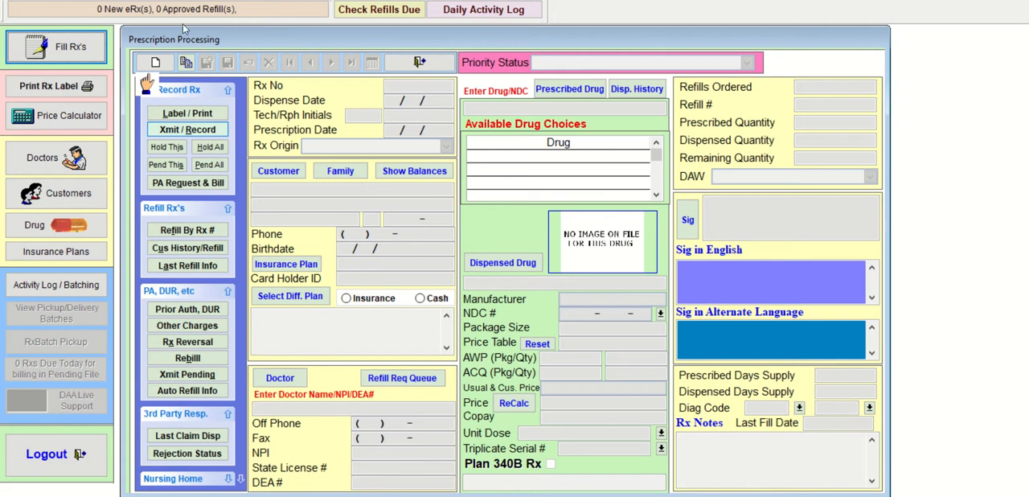
pyautogui.click(154, 62)
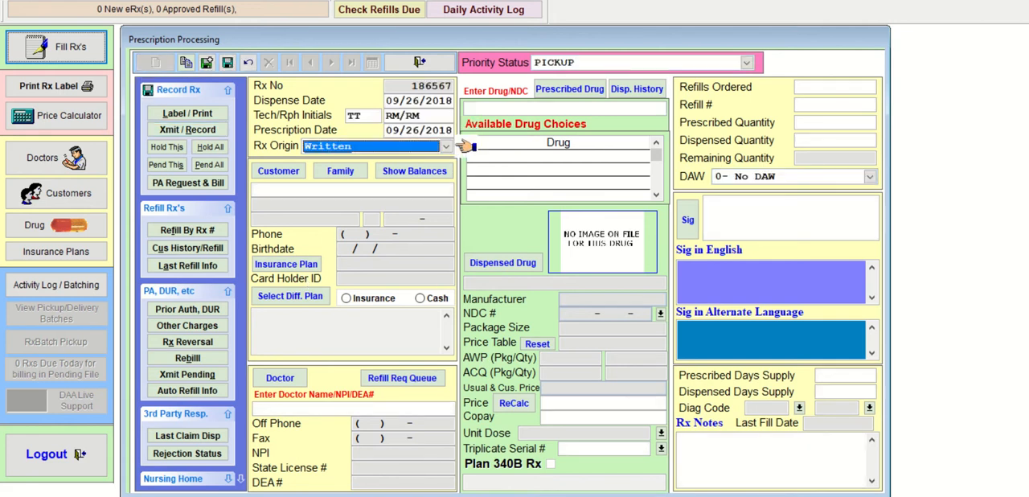
# - Keep Written as the Rx origin and assign a different customer, looked up by the surname's first three letters
pyautogui.press('Tab')
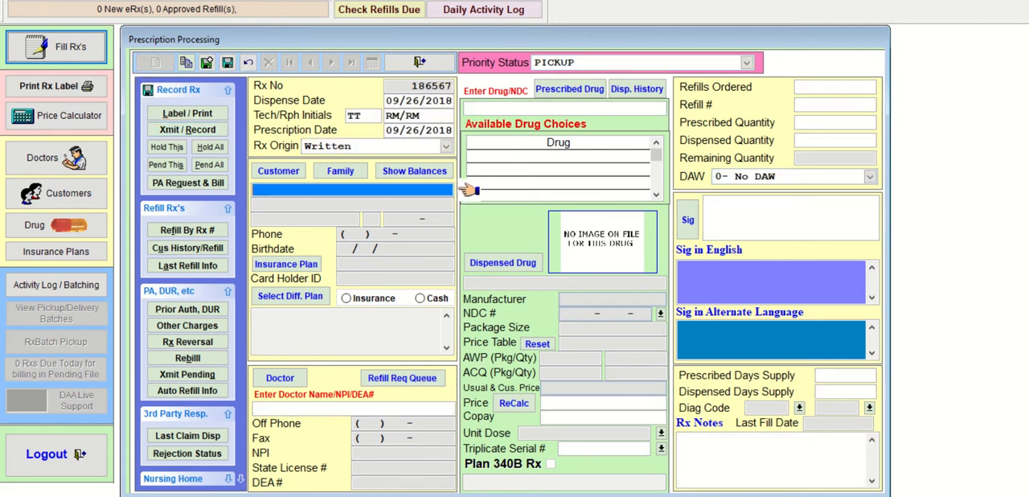
pyautogui.write('ELL')
pyautogui.press('Return')
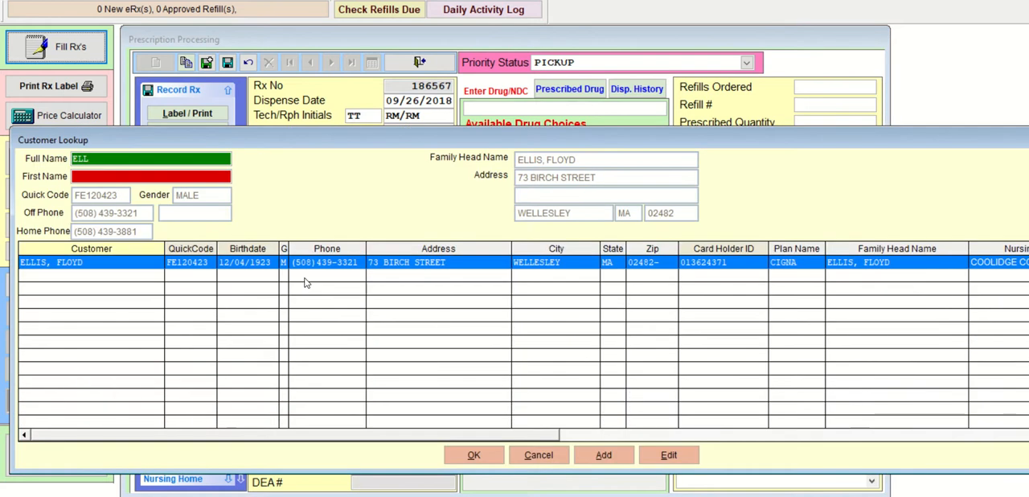
pyautogui.press('Return')
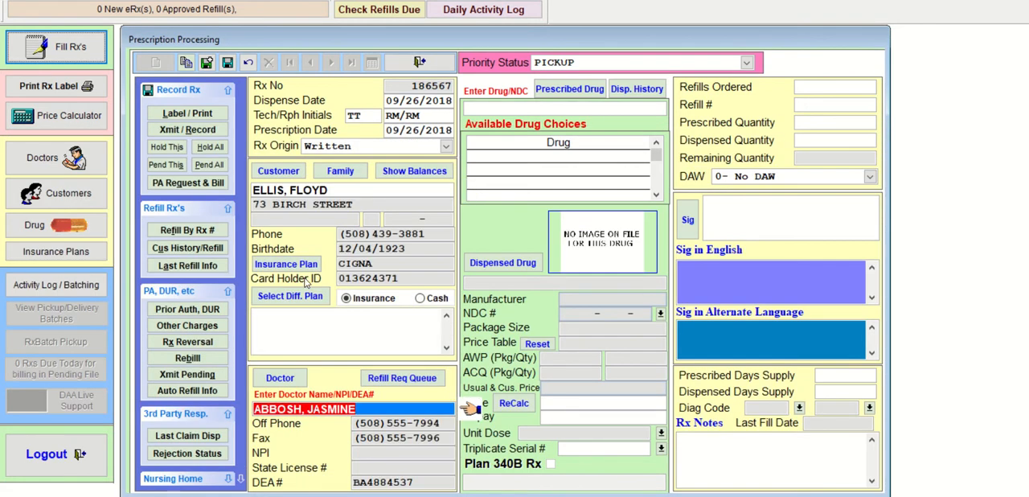
# - Replace the prefilled doctor with the third match from a lookup by the surname's first three letters
pyautogui.write('ADA')
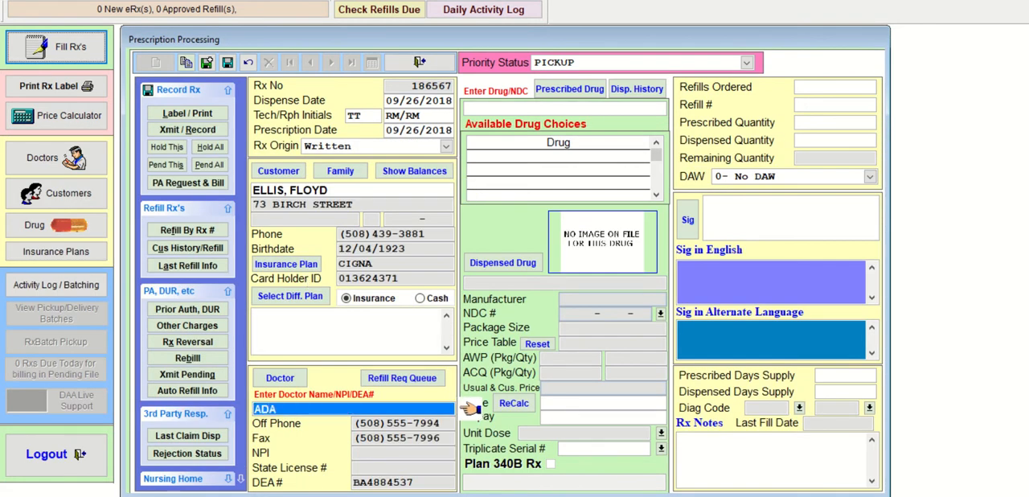
pyautogui.press('Return')
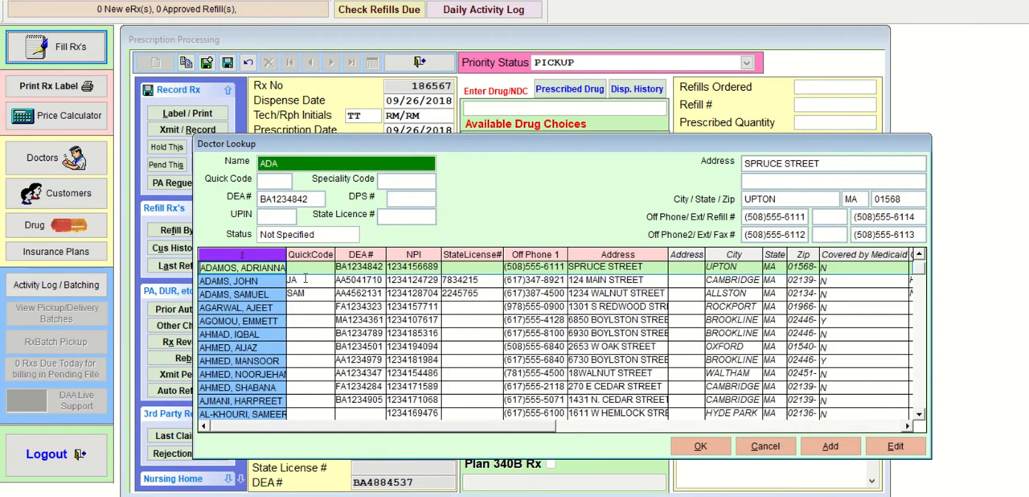
pyautogui.press('Down')
pyautogui.press('Down')
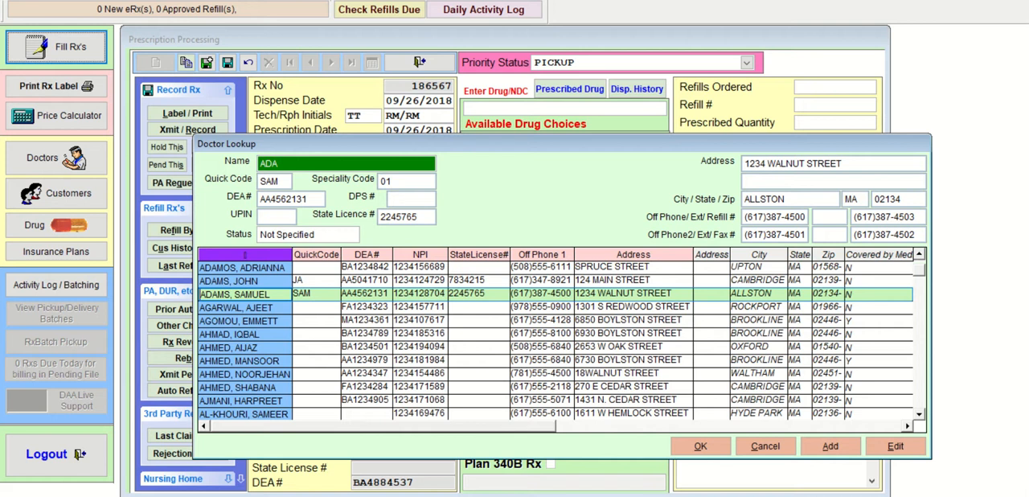
pyautogui.press('Return')
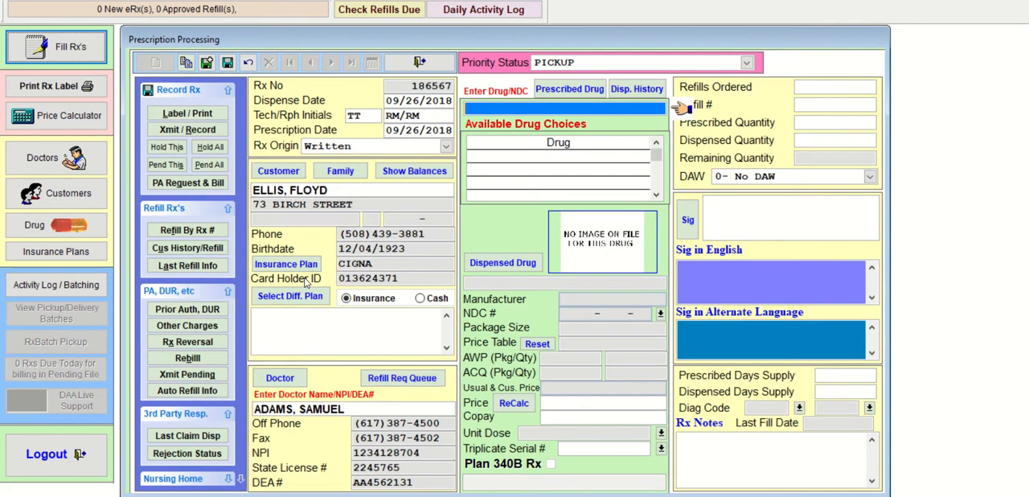
# - Look up ALBU, select ALBUTEROL 0.83 MG/ML SOLUTION, dismiss the drug interaction results and accept the generic as the dispensed drug
pyautogui.write('ALBU')
pyautogui.press('Return')
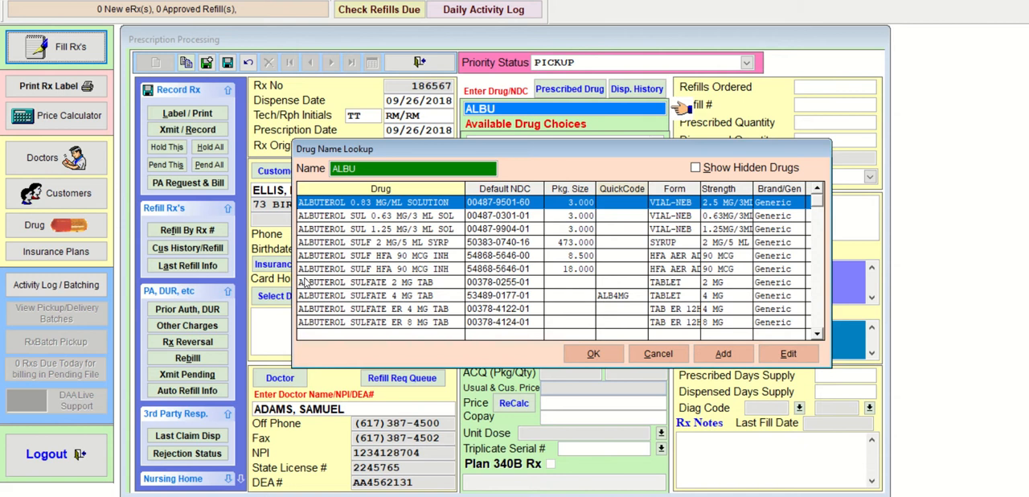
pyautogui.press('Down')
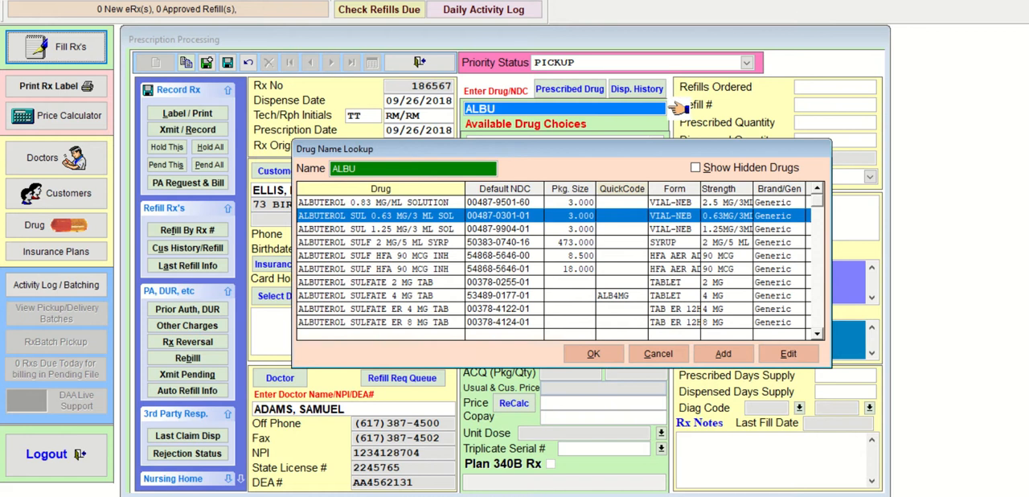
pyautogui.press('Down')
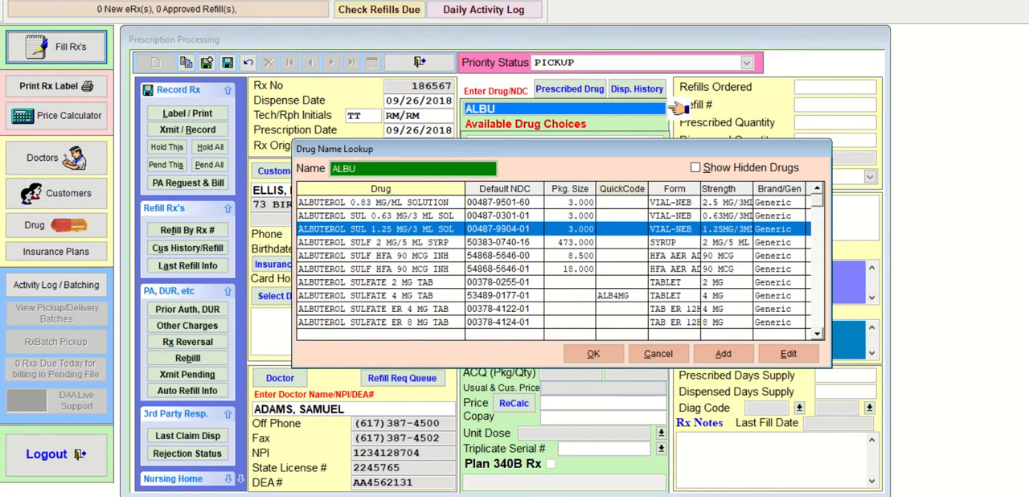
pyautogui.press('Up')
pyautogui.press('Up')
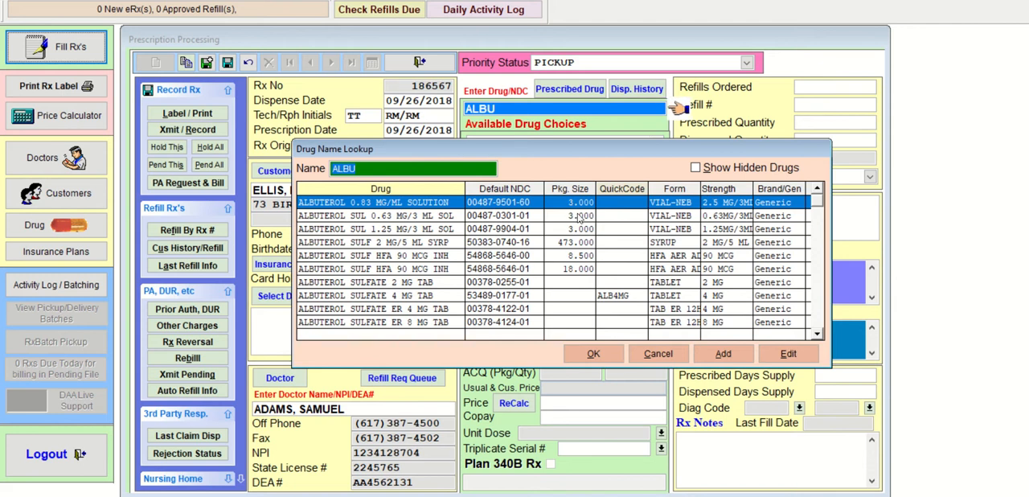
pyautogui.click(593, 355)
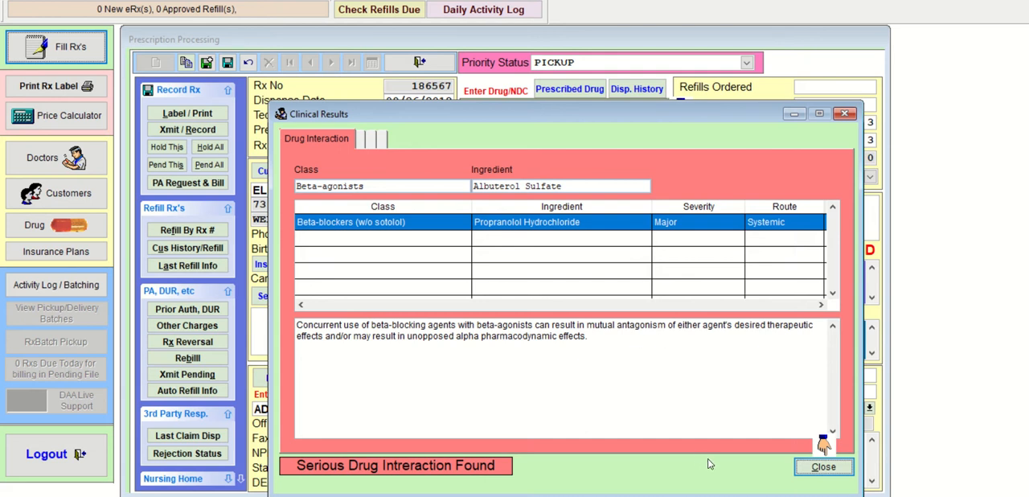
pyautogui.click(816, 467)
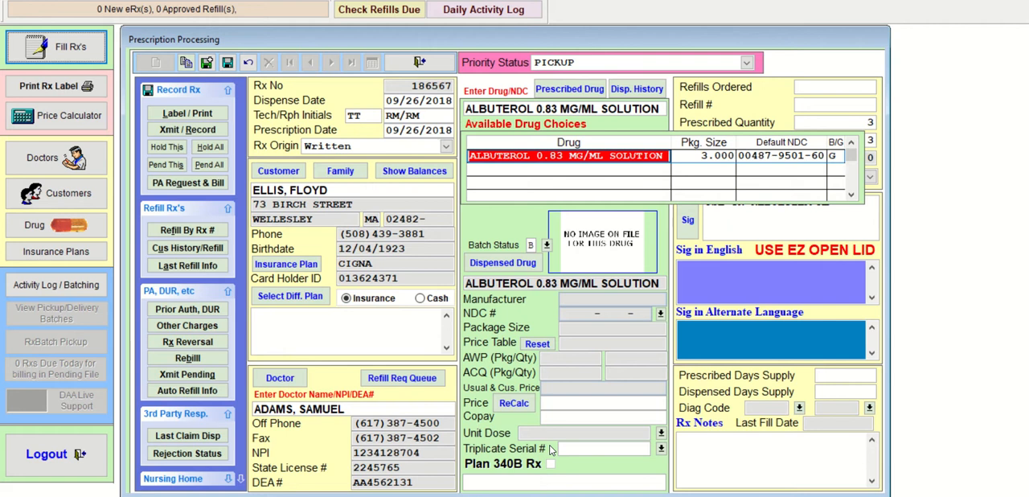
pyautogui.press('Return')
pyautogui.press('Return')
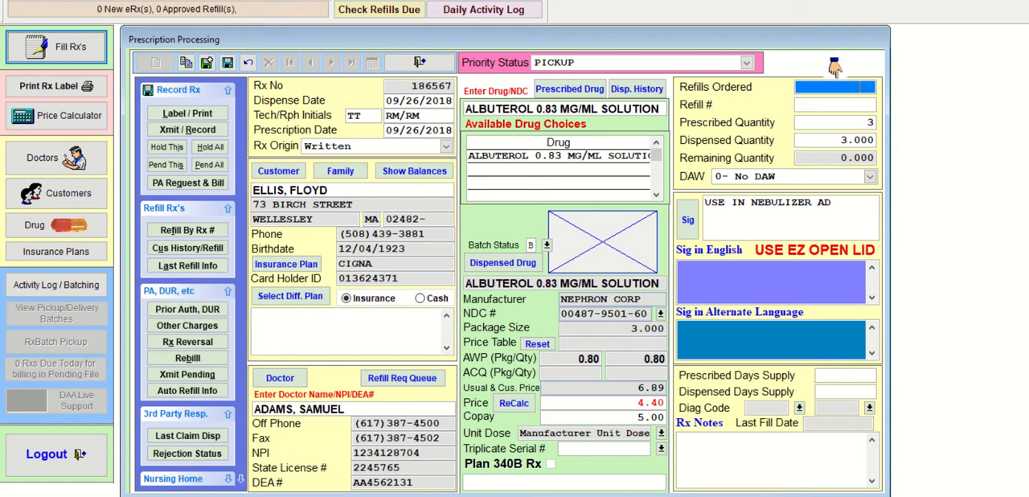
# - Leave the refills blank, set the prescribed and dispensed quantity to 45, keep the prefilled sig and enter a days supply of 2
pyautogui.press('Return')
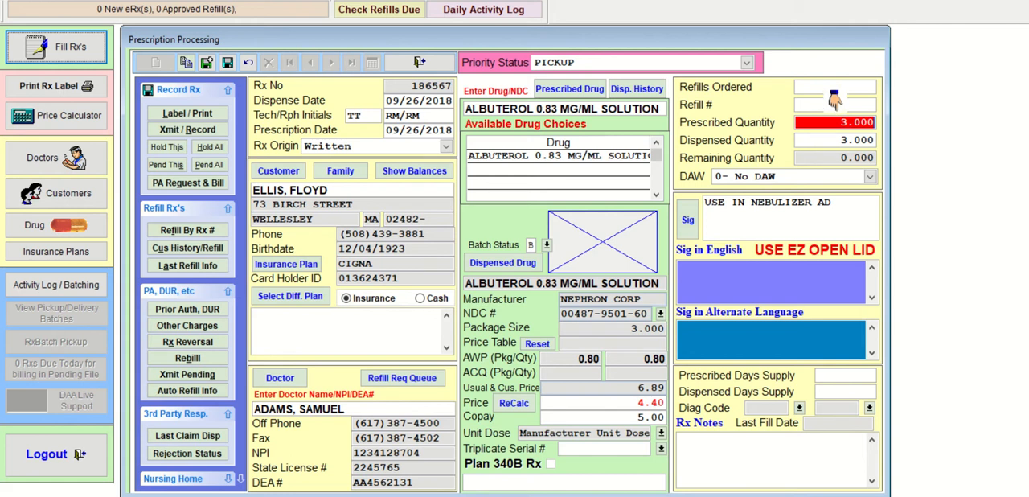
pyautogui.write('45')
pyautogui.press('Tab')
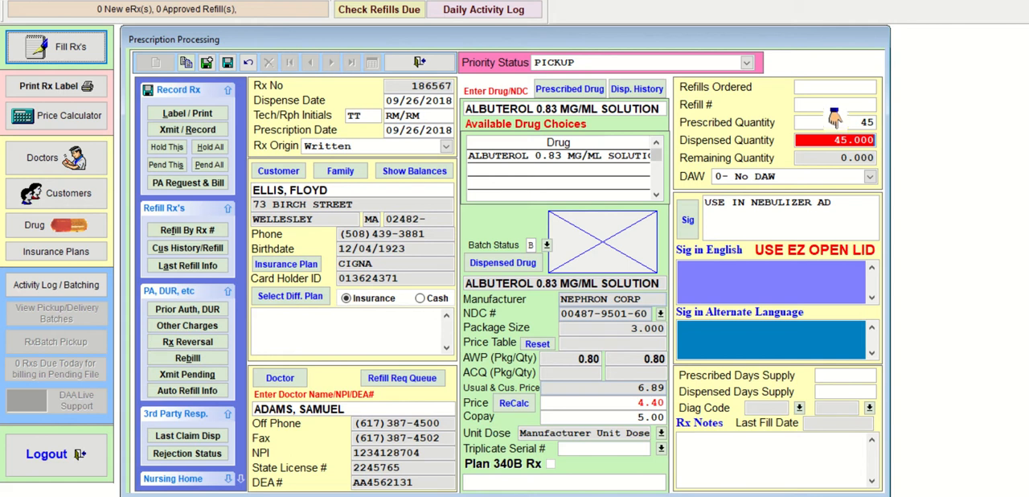
pyautogui.press('Return')
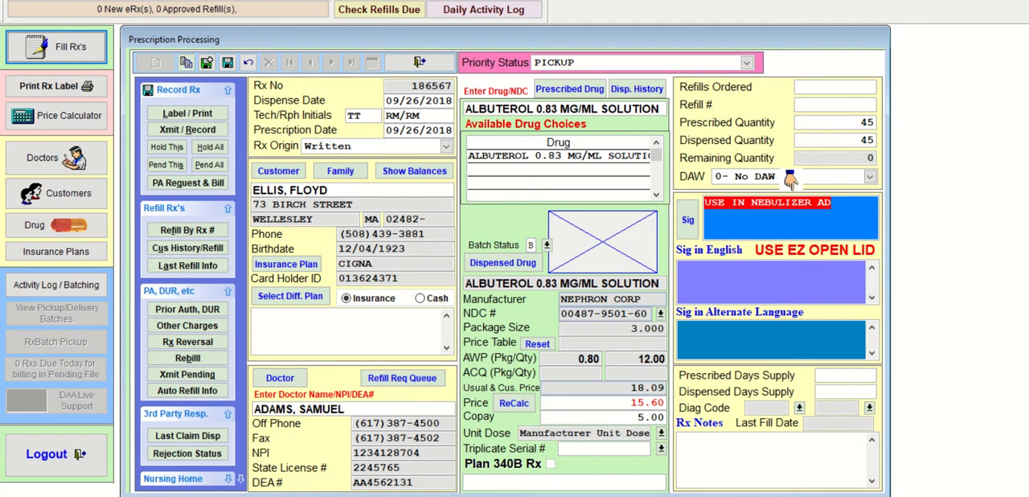
pyautogui.press('Return')
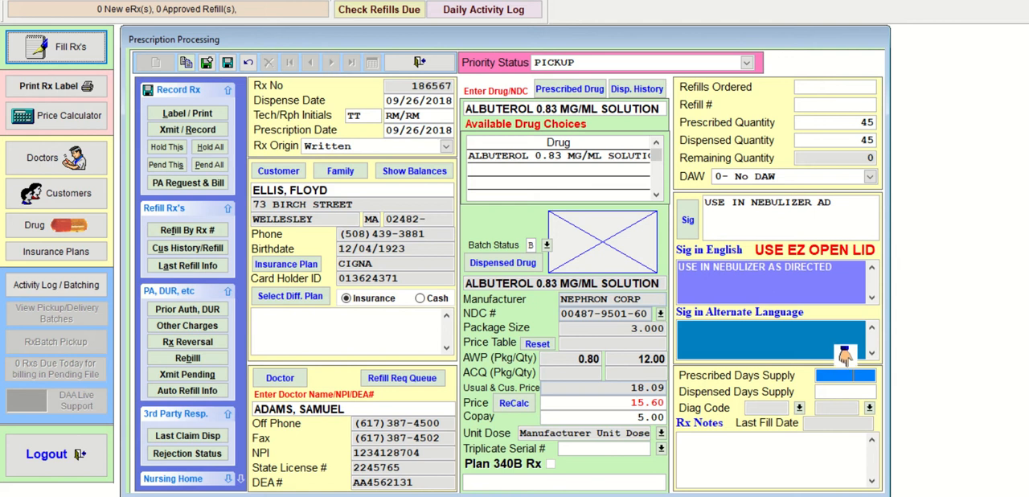
pyautogui.write('2')
pyautogui.press('Tab')
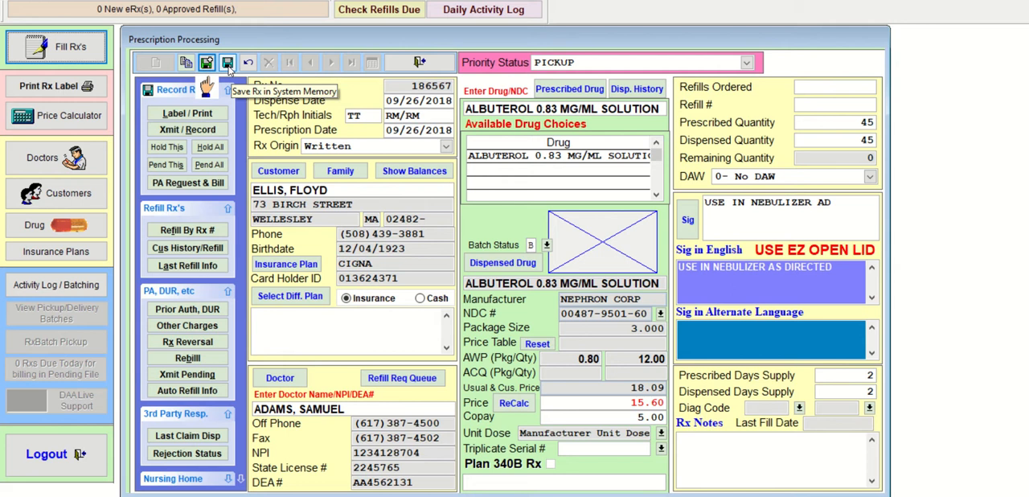
# - Save the albuterol prescription with the batch refill information at its defaults, and transmit and record its claim without printing a label
pyautogui.click(228, 69)
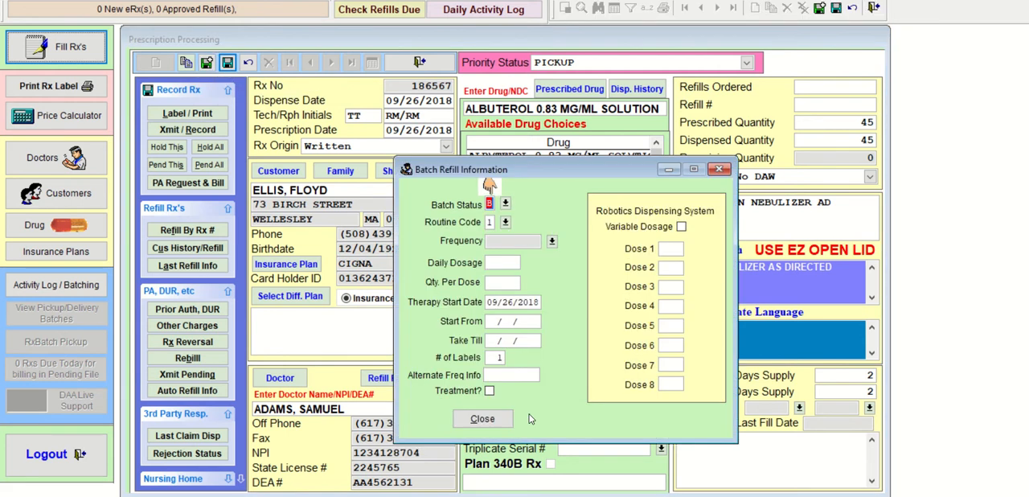
pyautogui.click(483, 418)
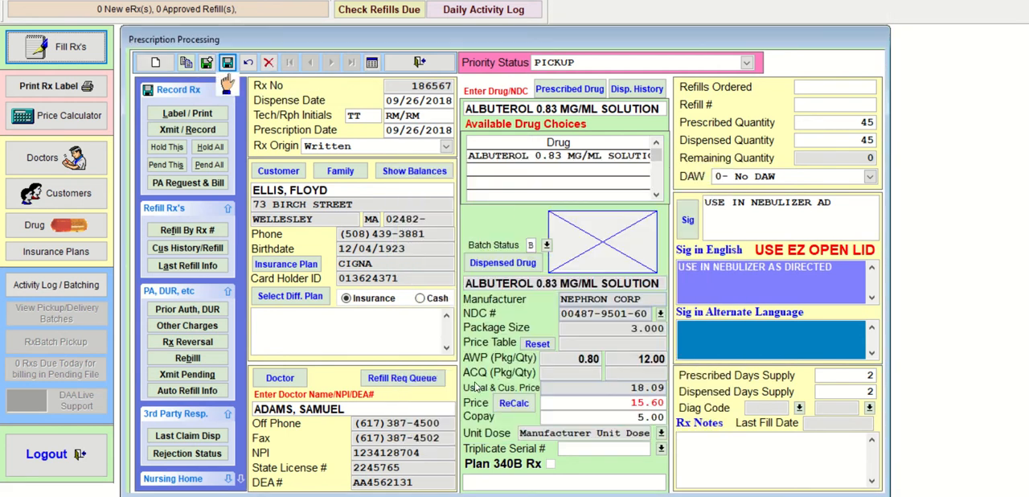
pyautogui.click(211, 132)
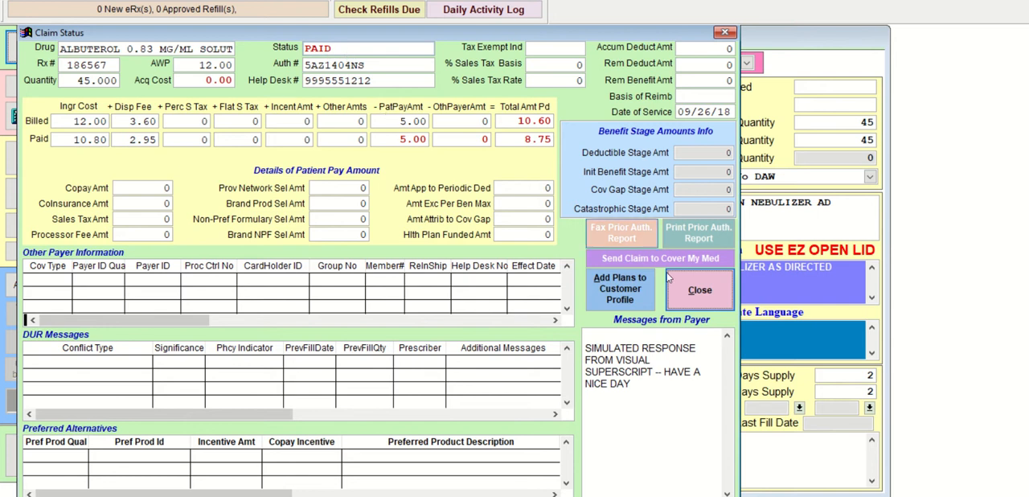
pyautogui.click(706, 294)
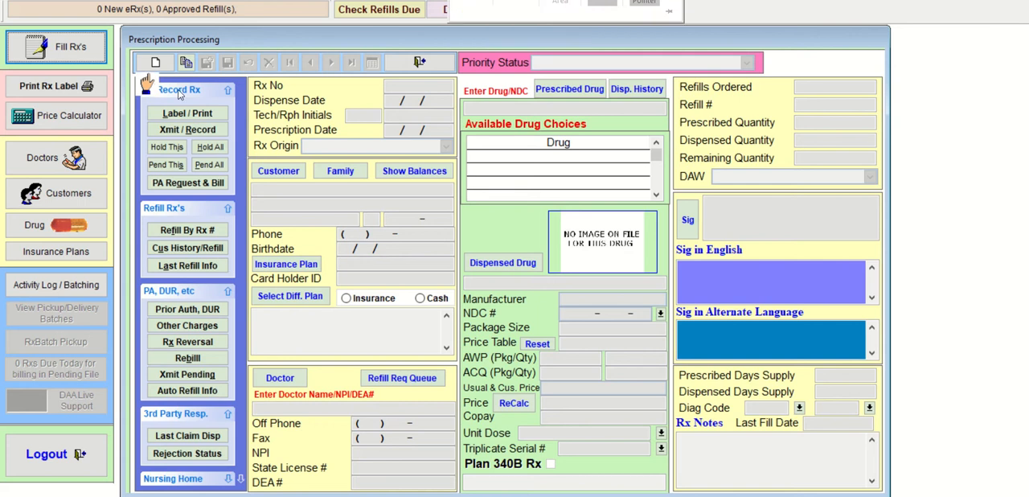
# - Start a new prescription with Written as the Rx origin and assign the first customer found by the surname's first four letters
pyautogui.click(157, 64)
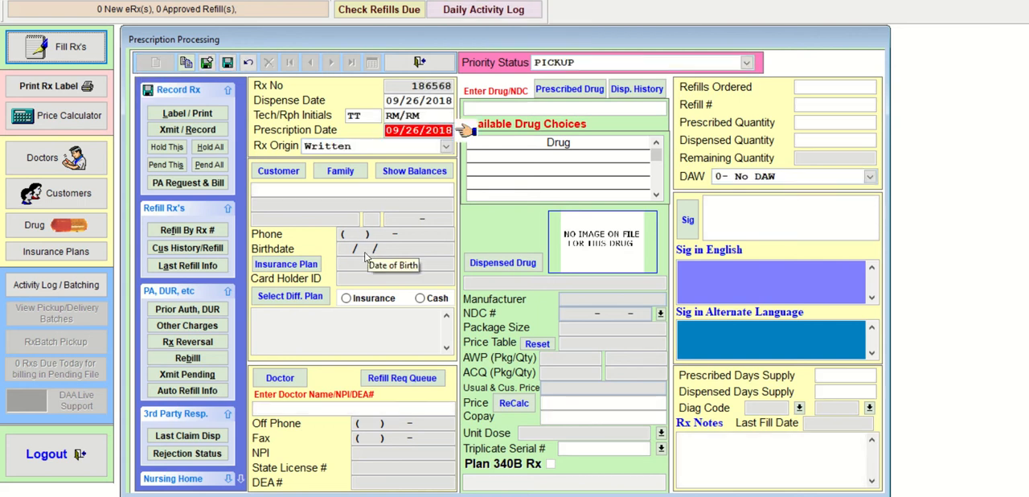
pyautogui.press('Tab')
pyautogui.press('Tab')
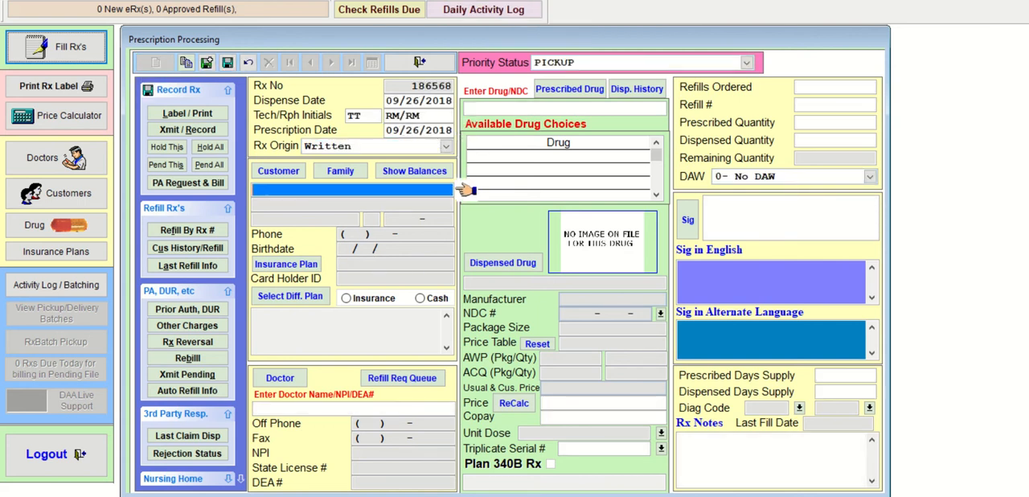
pyautogui.write('RICH')
pyautogui.press('Return')
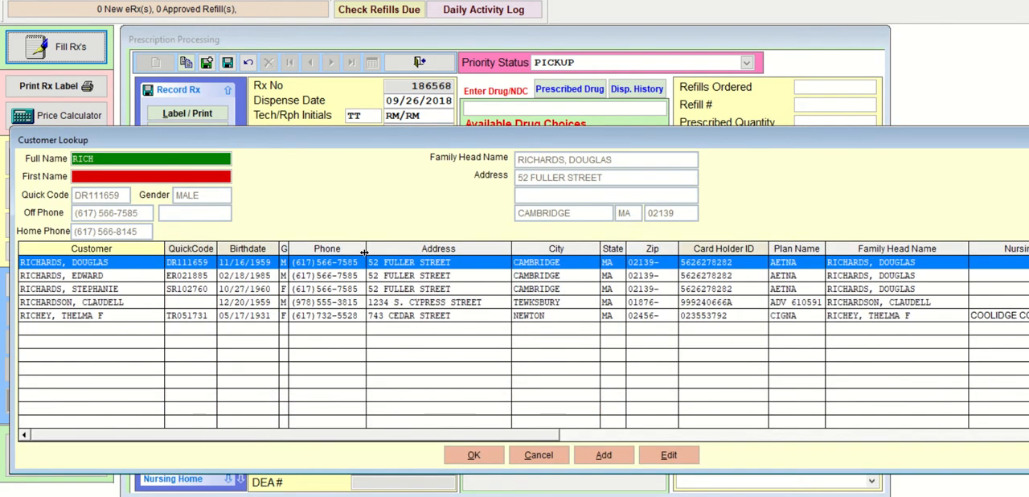
pyautogui.press('Return')
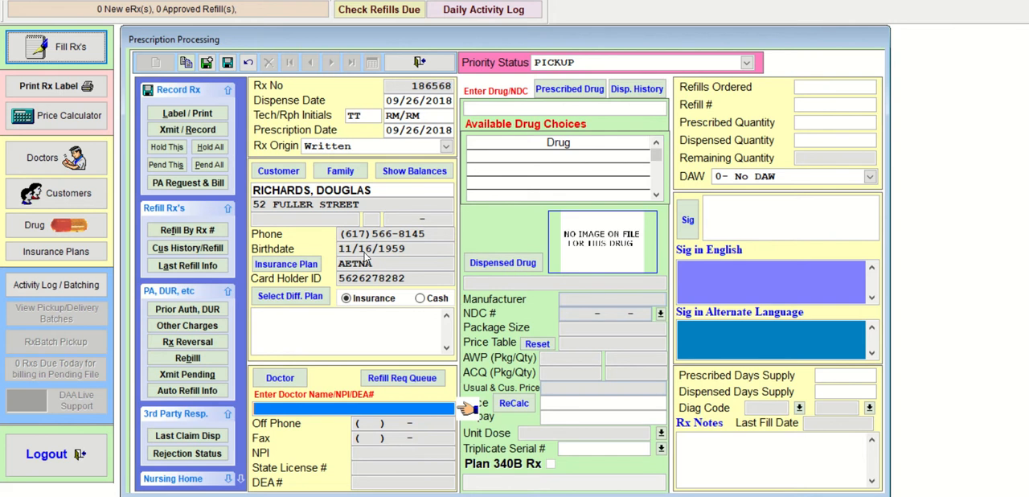
# - Assign the first doctor found by a lookup of the surname's first four letters
pyautogui.write('GAFF')
pyautogui.press('Return')
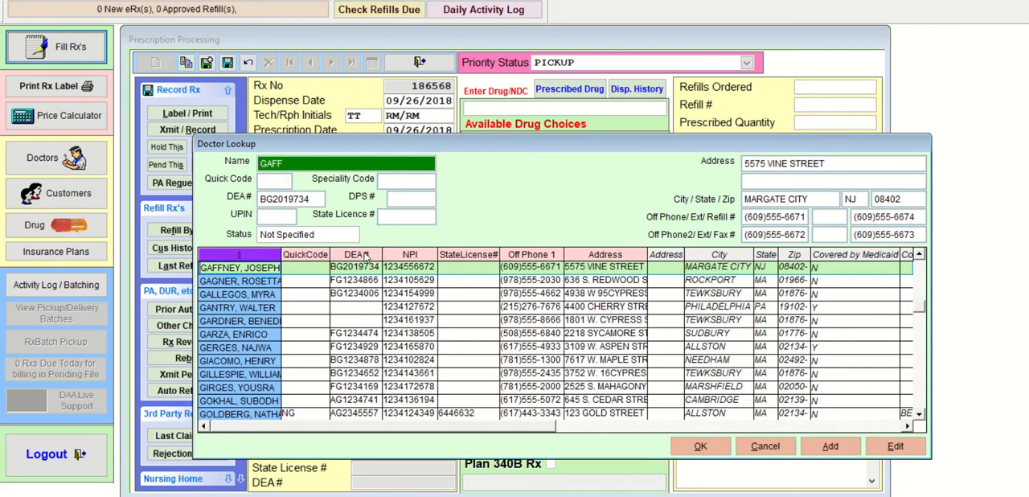
pyautogui.press('Return')
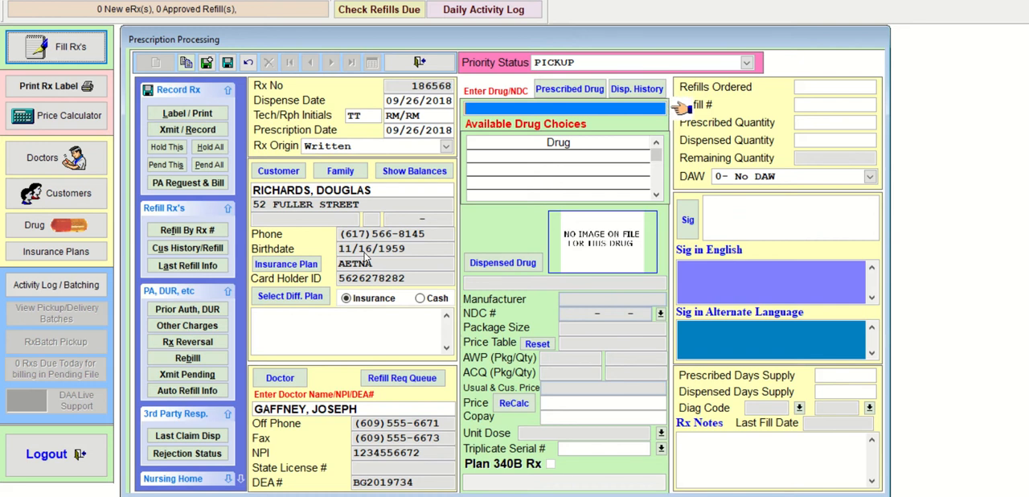
# - Look up PRI in the drug list and examine the Prilosec forms and strengths
pyautogui.write('PRI')
pyautogui.press('Return')
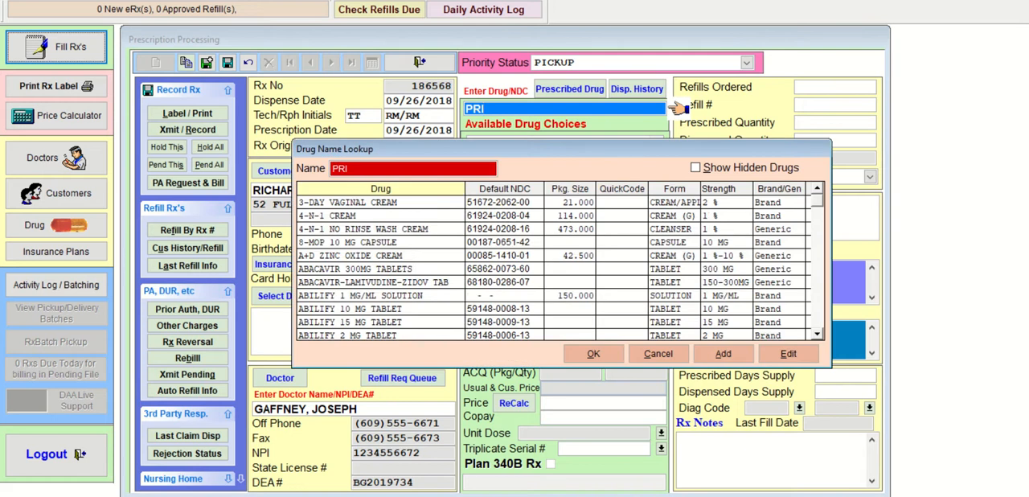
pyautogui.press('Down')
pyautogui.press('Down')
pyautogui.press('Down')
pyautogui.press('Down')
pyautogui.press('Down')
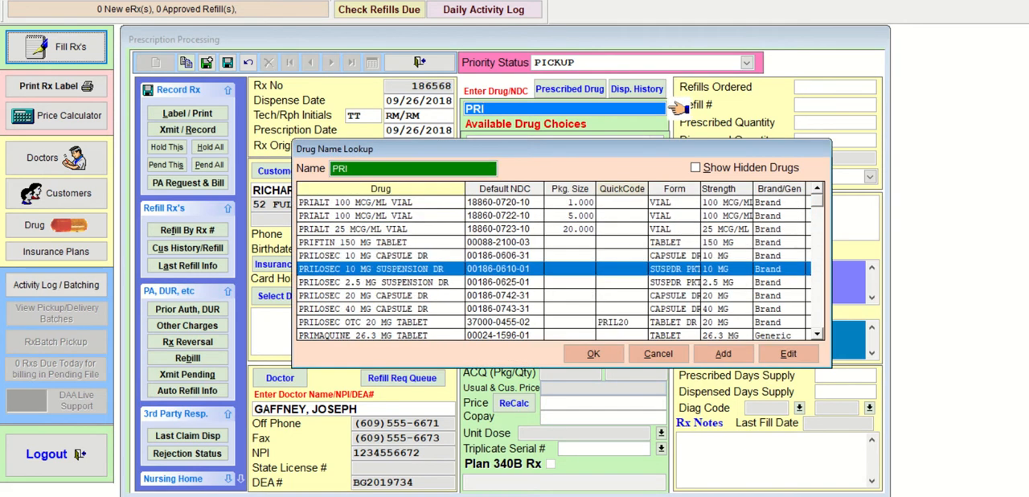
pyautogui.press('Down')
pyautogui.press('Down')
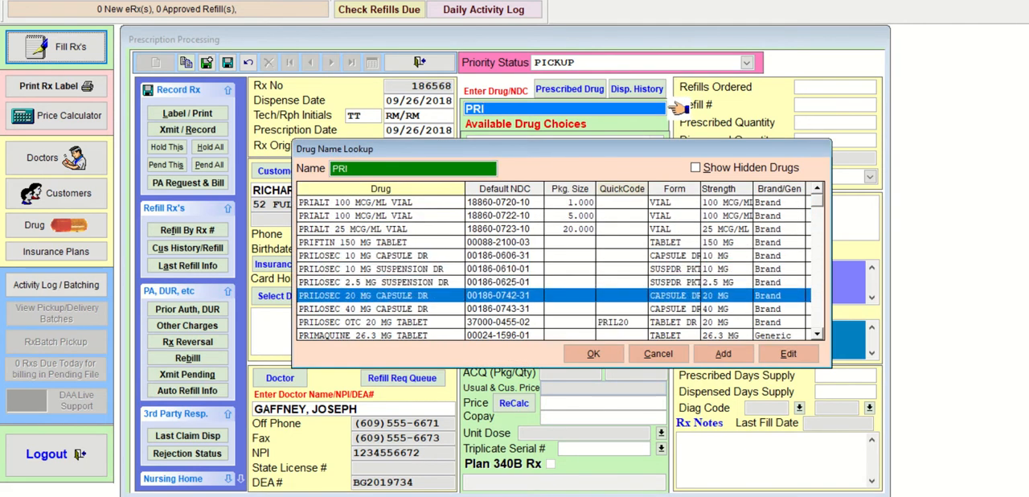
pyautogui.press('Down')
pyautogui.press('Down')
pyautogui.press('Down')
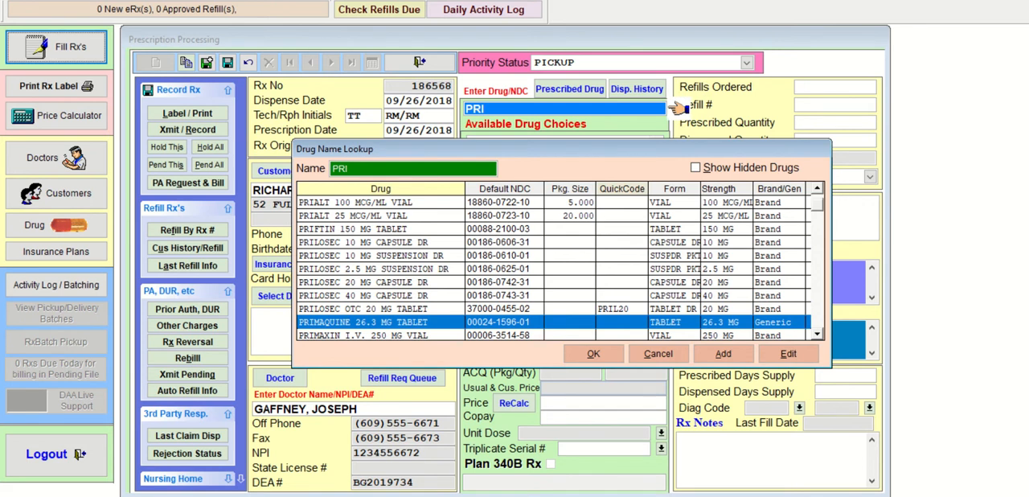
pyautogui.press('Up')
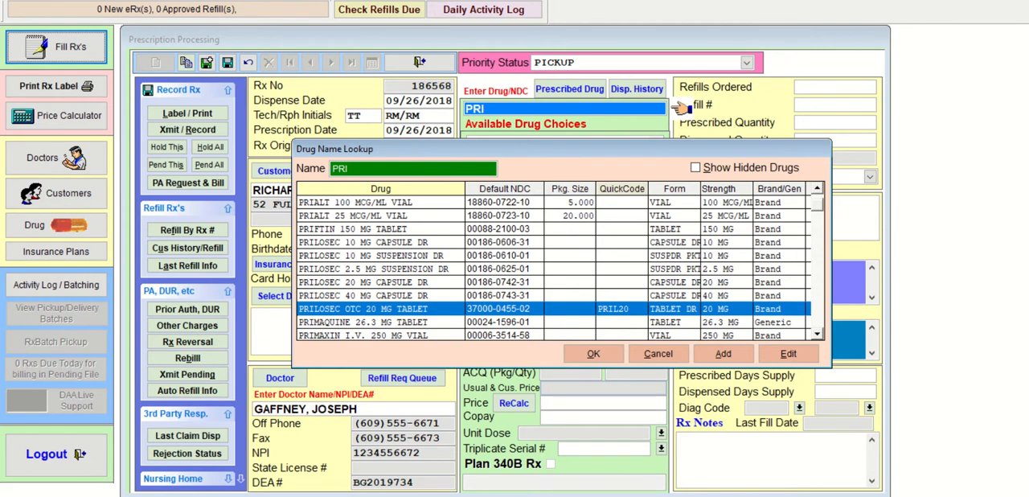
pyautogui.press('Up')
pyautogui.press('Up')
pyautogui.press('Up')
pyautogui.press('Up')
pyautogui.press('Up')
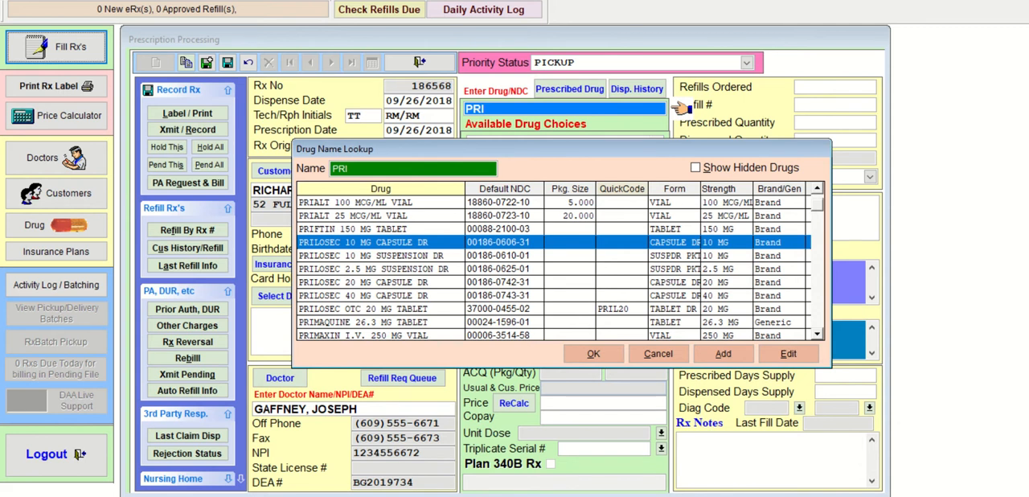
pyautogui.press('Up')
pyautogui.press('Down')
pyautogui.press('Up')
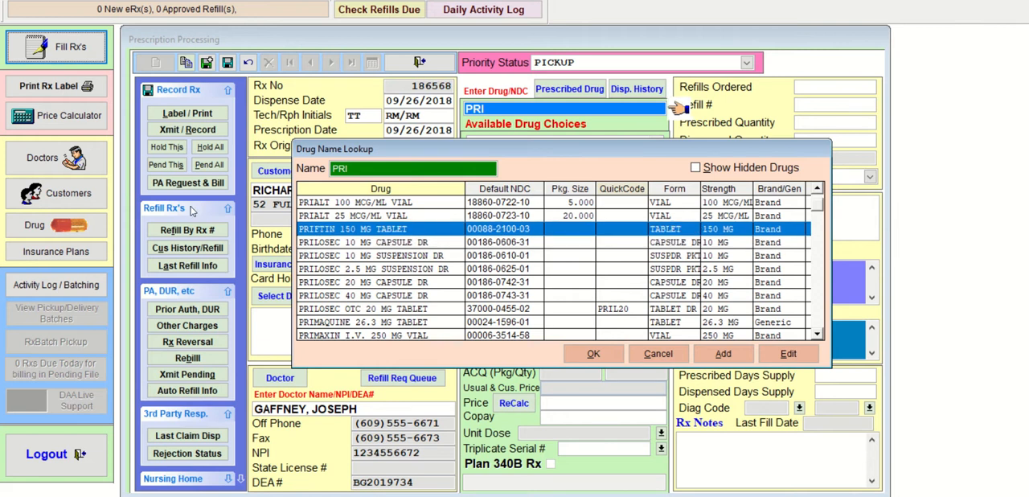
# - Replace the lookup text with OME, select OMEPRAZOLE 10 MG CAPSULE DR and accept the generic as the dispensed drug
pyautogui.click(350, 169)
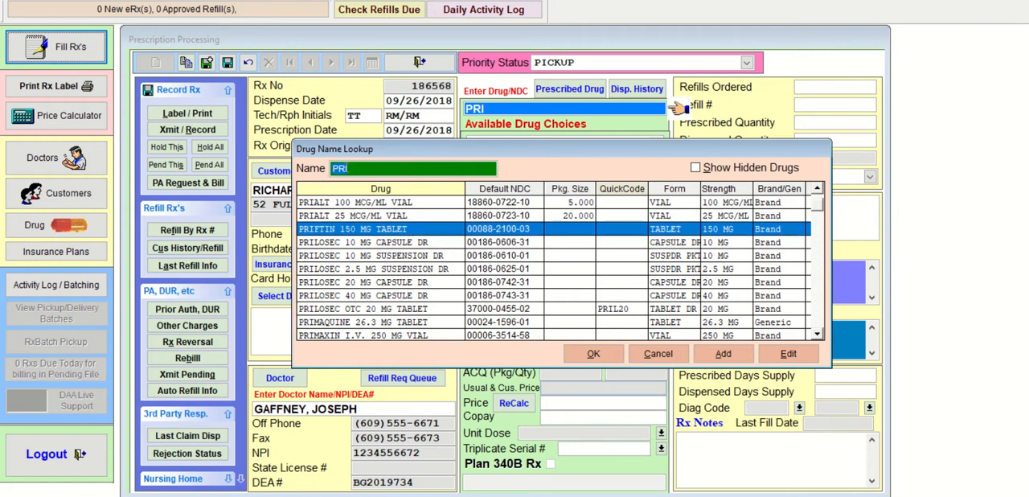
pyautogui.write('OME')
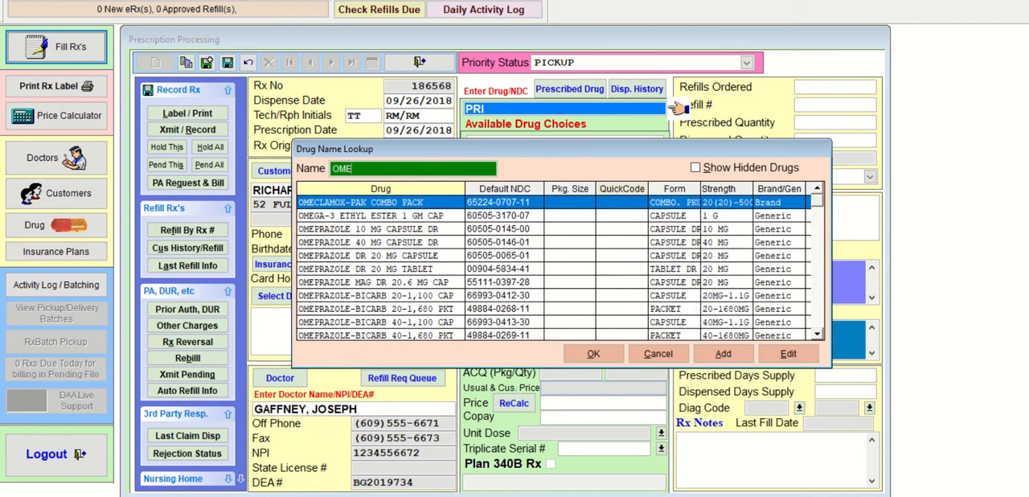
pyautogui.press('Down')
pyautogui.press('Down')
pyautogui.press('Down')
pyautogui.press('Down')
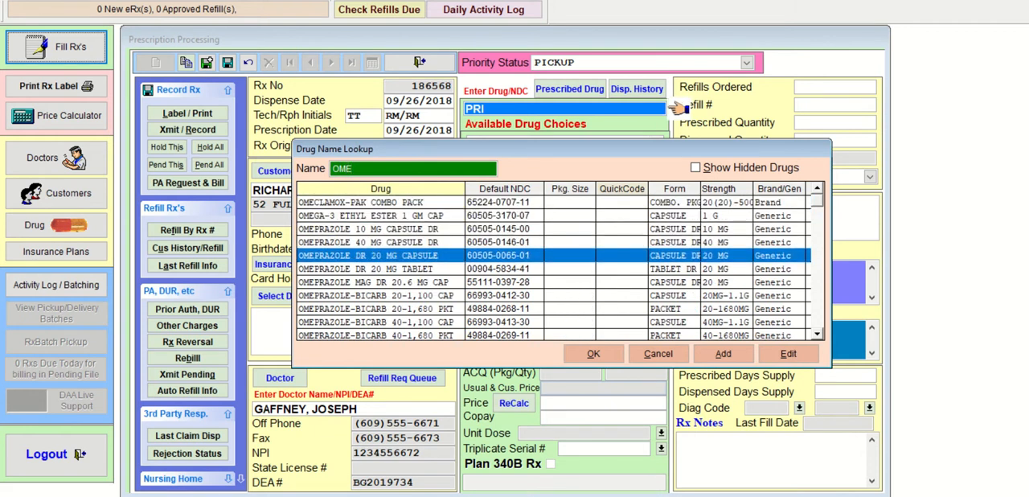
pyautogui.press('Up')
pyautogui.press('Up')
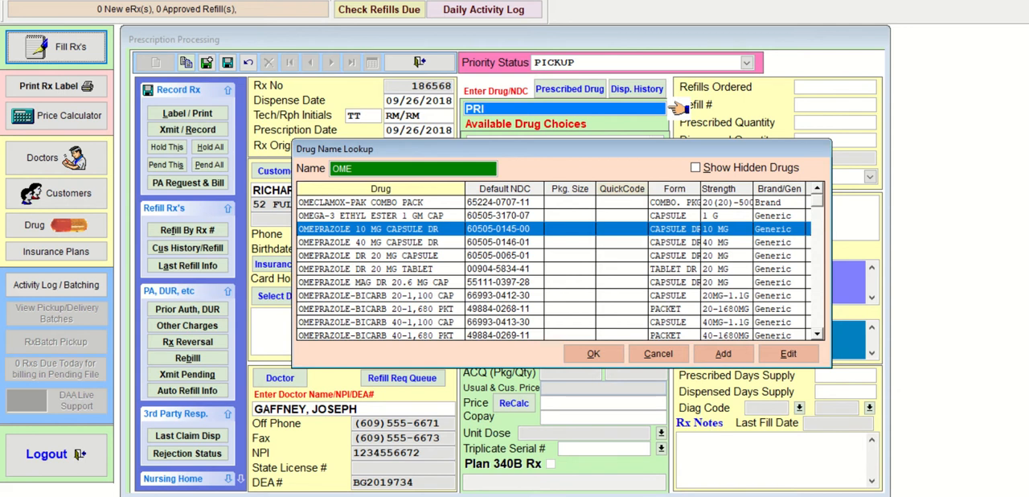
pyautogui.press('Return')
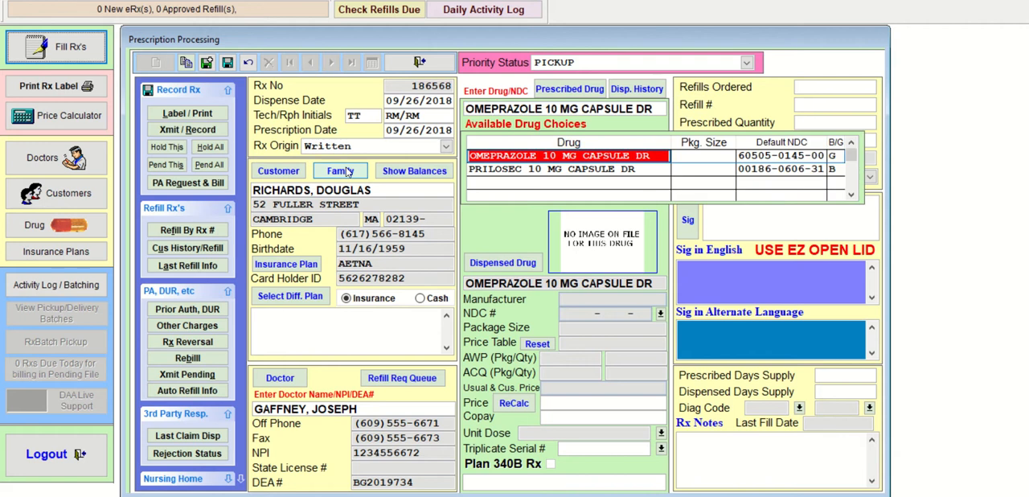
pyautogui.press('Return')
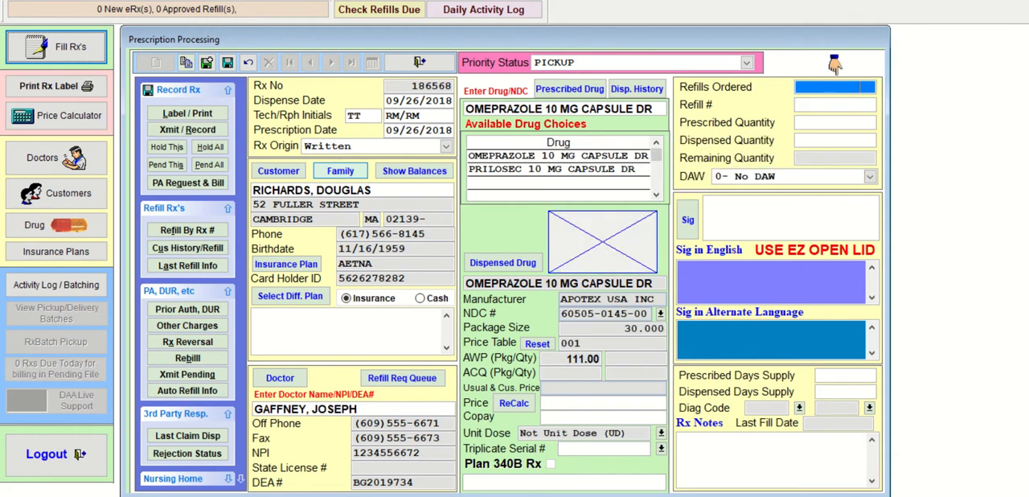
# - Set the prescribed and dispensed quantities of the omeprazole prescription to 90, leaving the refill fields empty
pyautogui.press('Return')
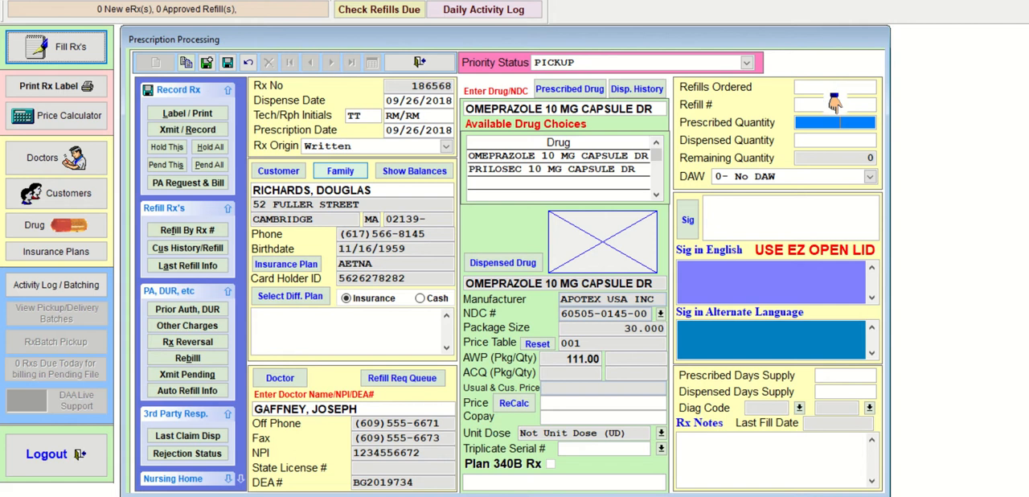
pyautogui.press('Return')
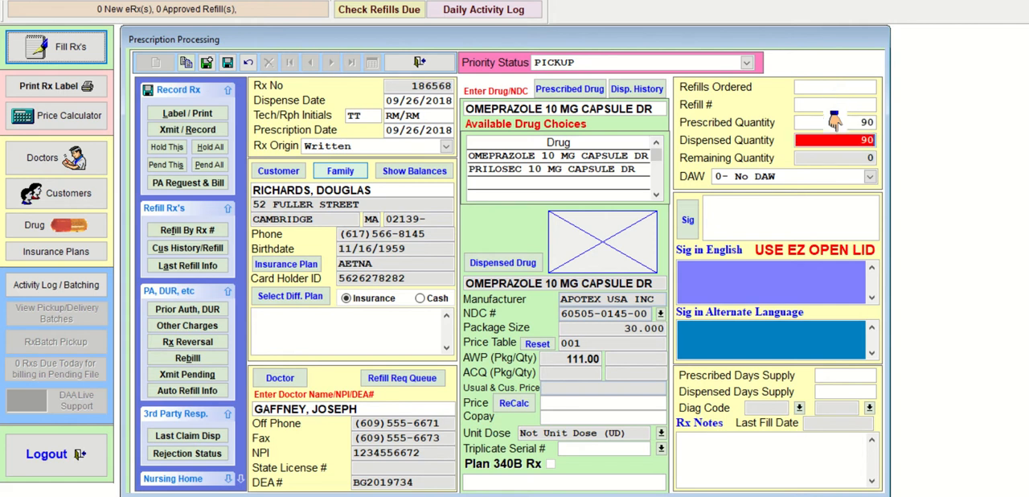
pyautogui.press('Return')
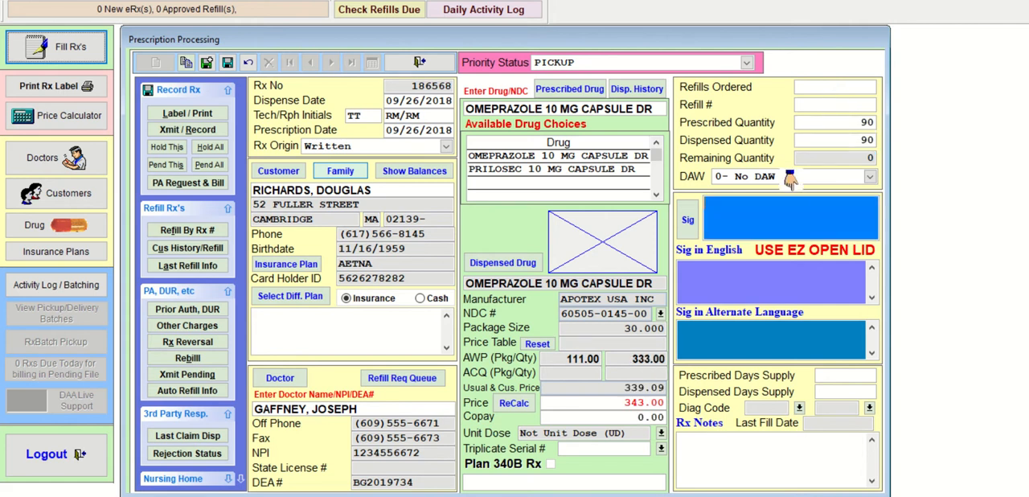
# - Enter the sig T3C PO QD and accept 30 for the prescribed and dispensed days supply
pyautogui.write('T3C PO')
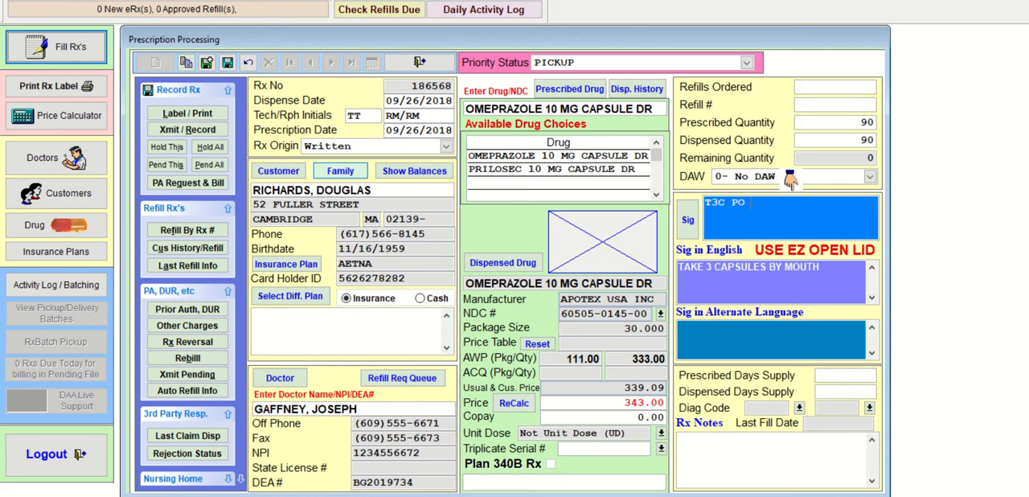
pyautogui.write(' QD')
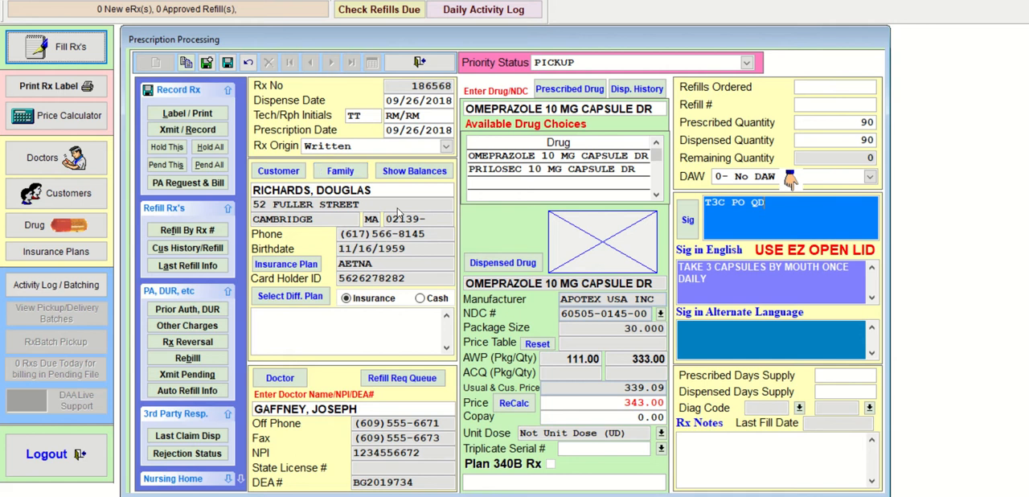
pyautogui.press('Return')
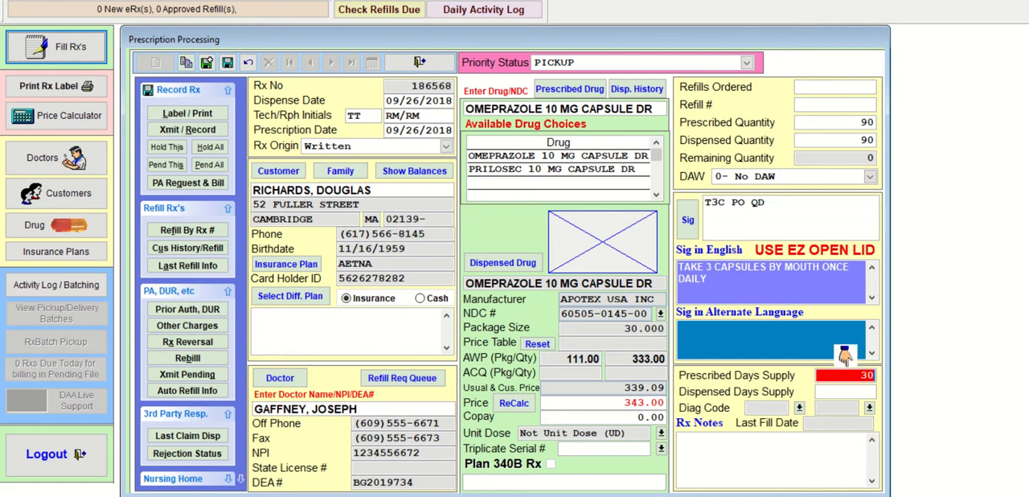
pyautogui.press('Return')
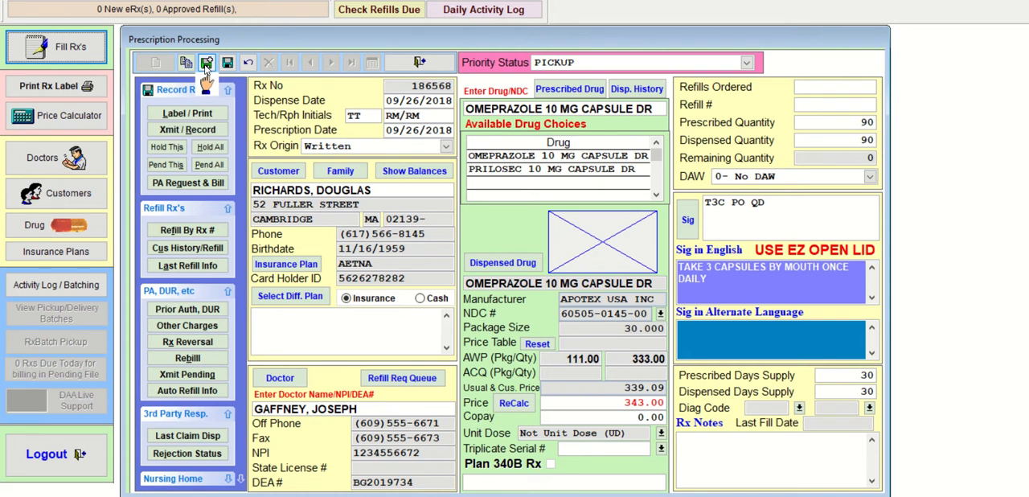
# - Save the omeprazole prescription in memory and start another for the same customer, keeping the Written origin and the same doctor
pyautogui.click(206, 63)
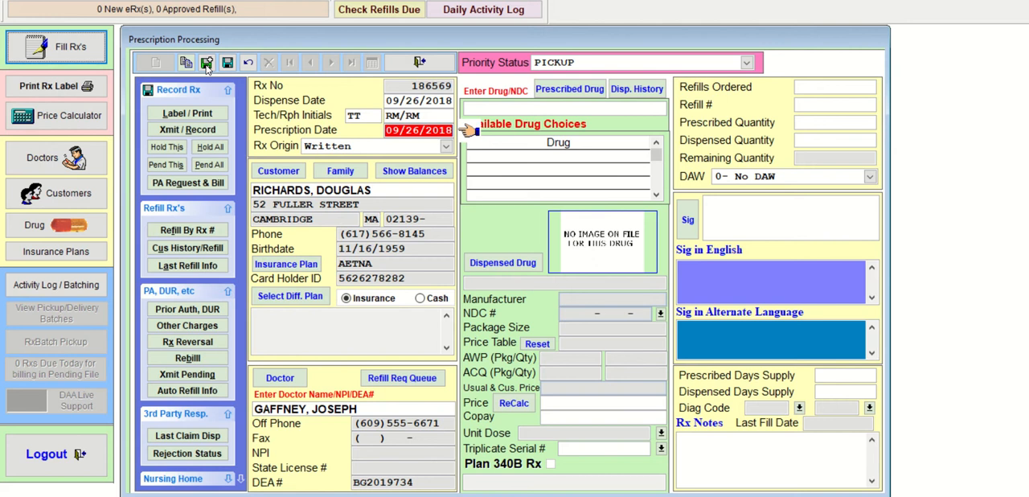
pyautogui.press('Return')
pyautogui.press('Return')
pyautogui.press('Return')
pyautogui.press('Return')
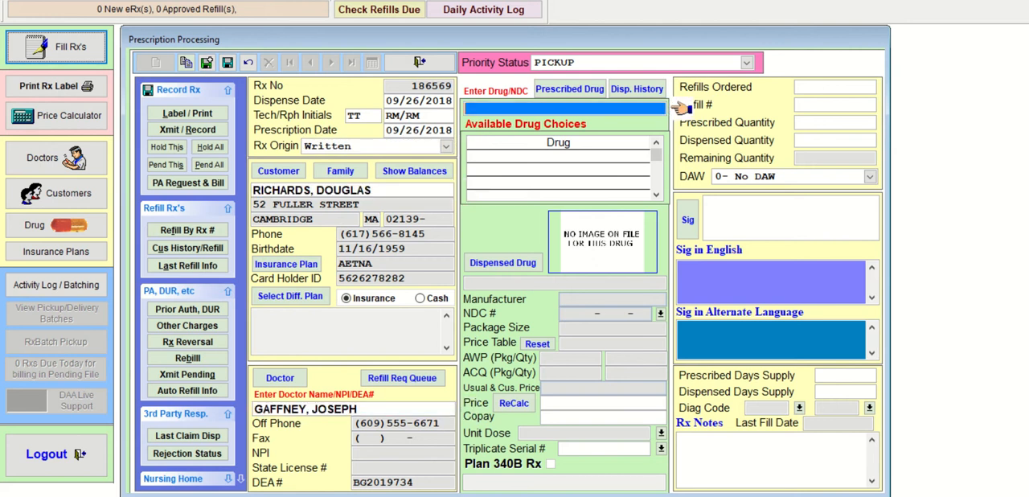
# - Look up AMB, select AMBIEN 5 MG TABLET as the prescribed drug and choose generic ZOLPIDEM 5 MG TABLET to dispense
pyautogui.write('AMB')
pyautogui.press('Return')
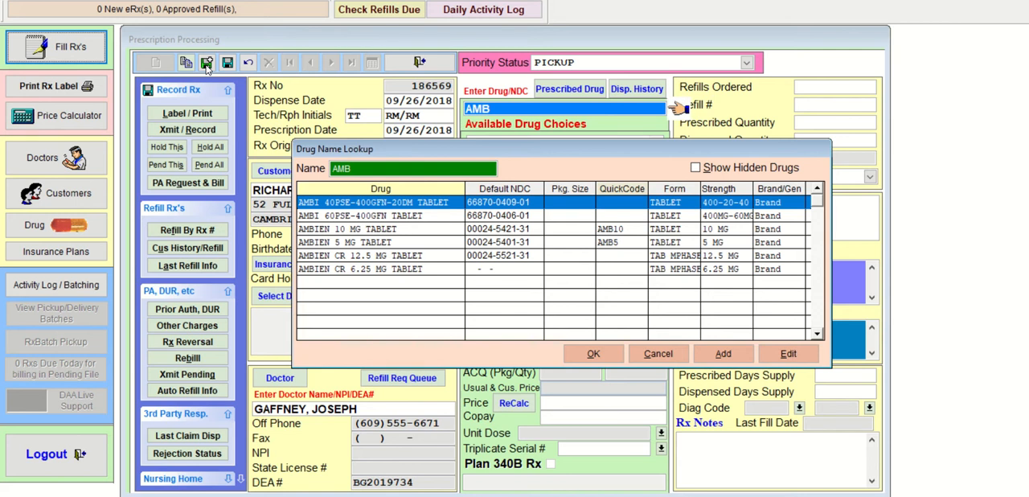
pyautogui.press('Down')
pyautogui.press('Down')
pyautogui.press('Down')
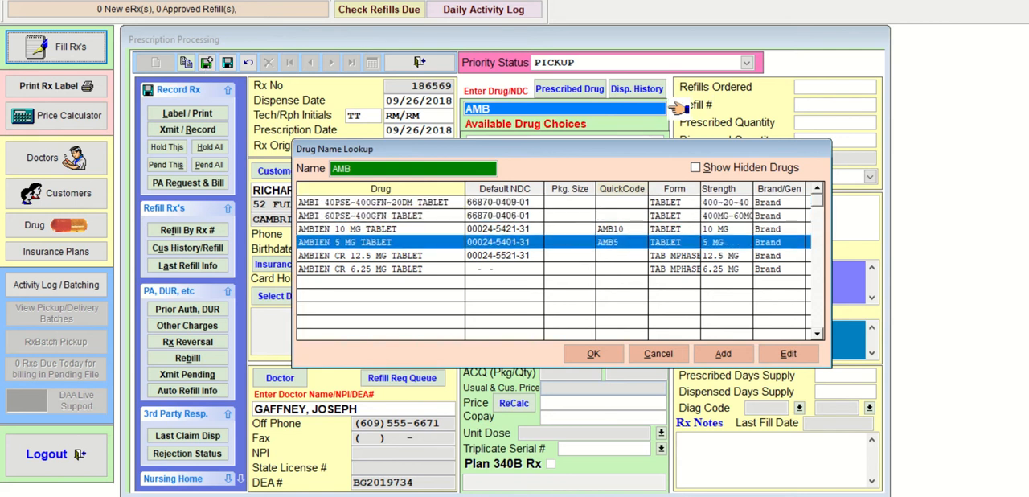
pyautogui.press('Return')
pyautogui.press('Return')
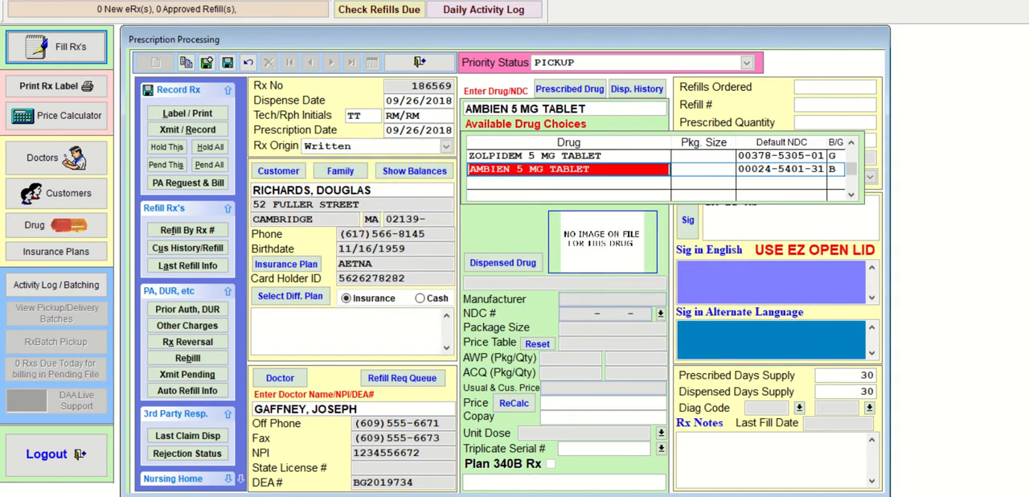
pyautogui.press('Up')
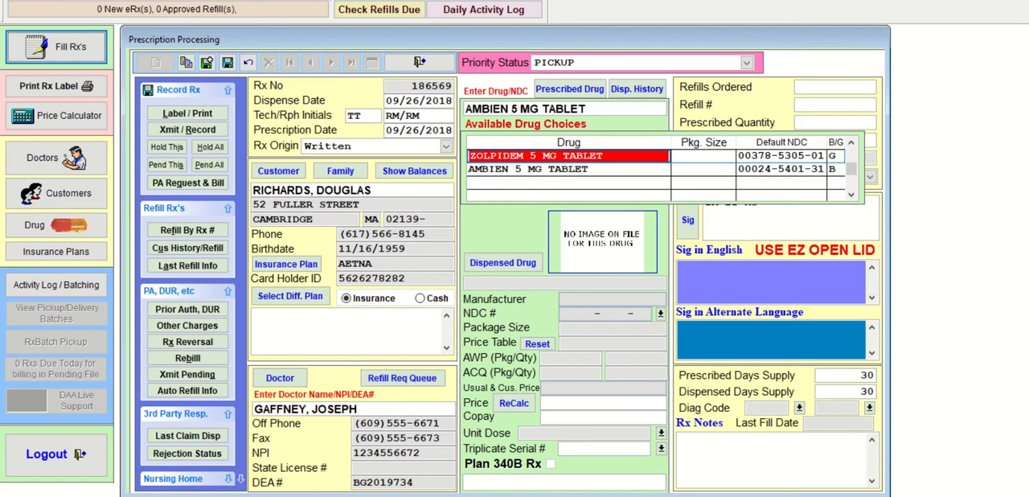
pyautogui.press('Return')
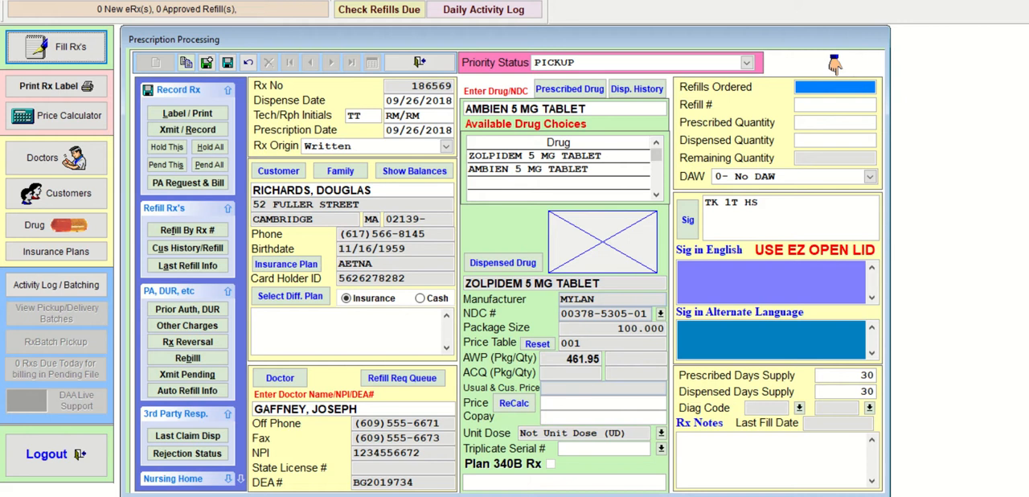
# - Set the prescribed and dispensed quantities of the zolpidem prescription to 15, leaving the refill fields empty
pyautogui.press('Return')
pyautogui.press('Return')
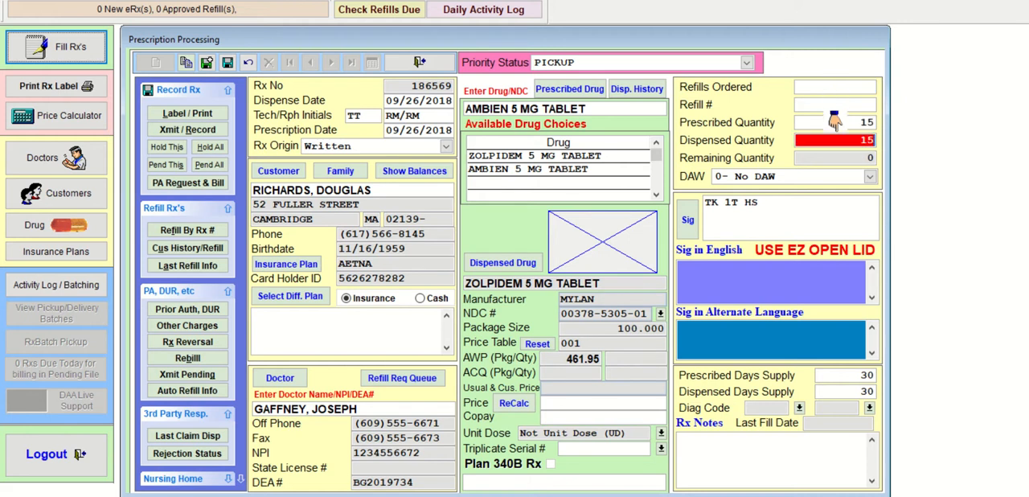
pyautogui.press('Return')
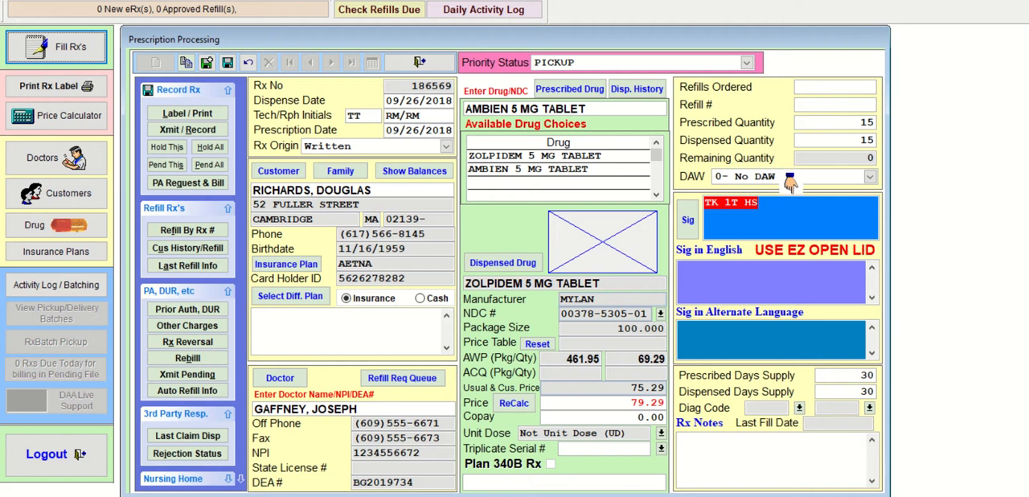
# - Replace the default sig with T1T PO QHS and accept 15 for the prescribed and dispensed days supply
pyautogui.write('T1T')
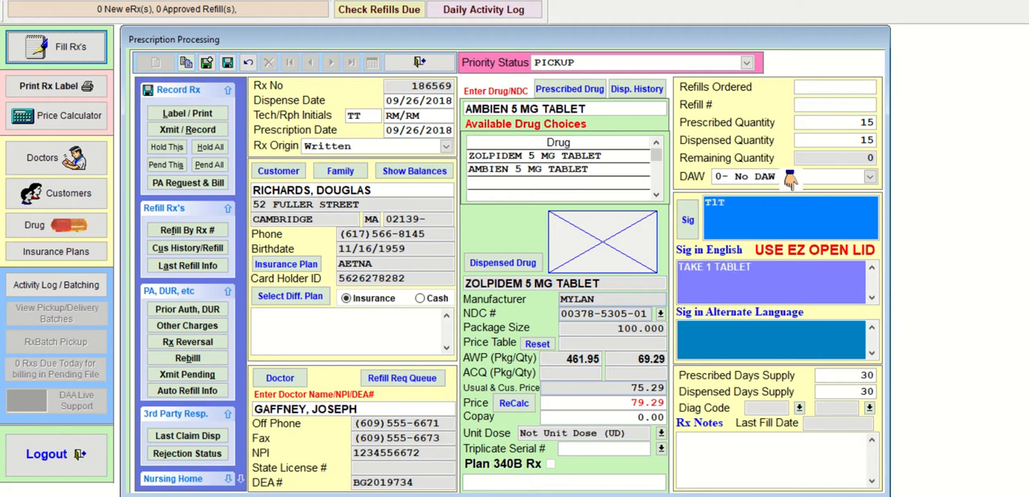
pyautogui.write(' PO QHS')
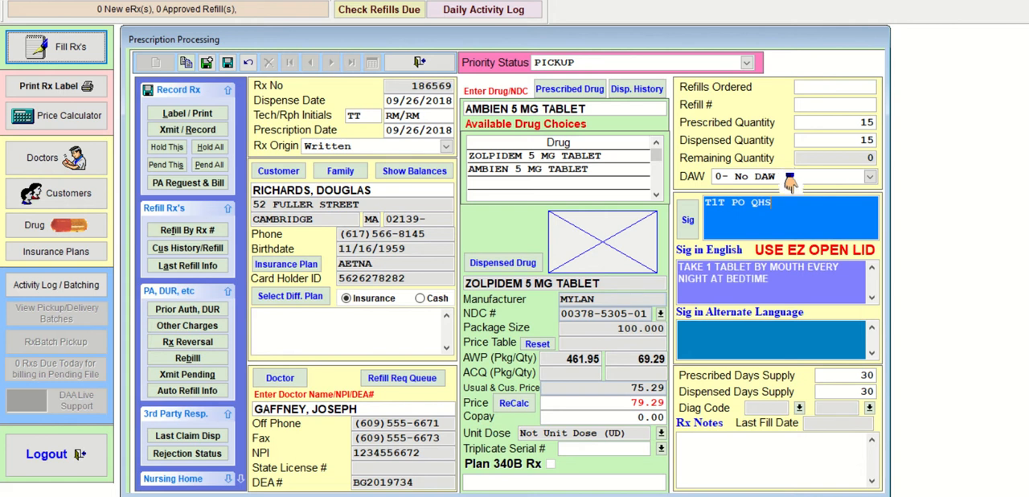
pyautogui.press('Return')
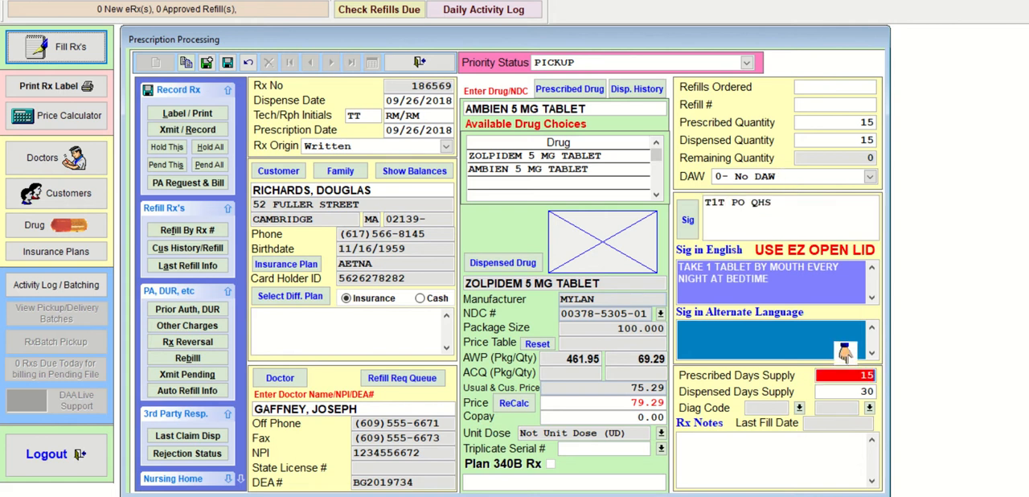
pyautogui.press('Return')
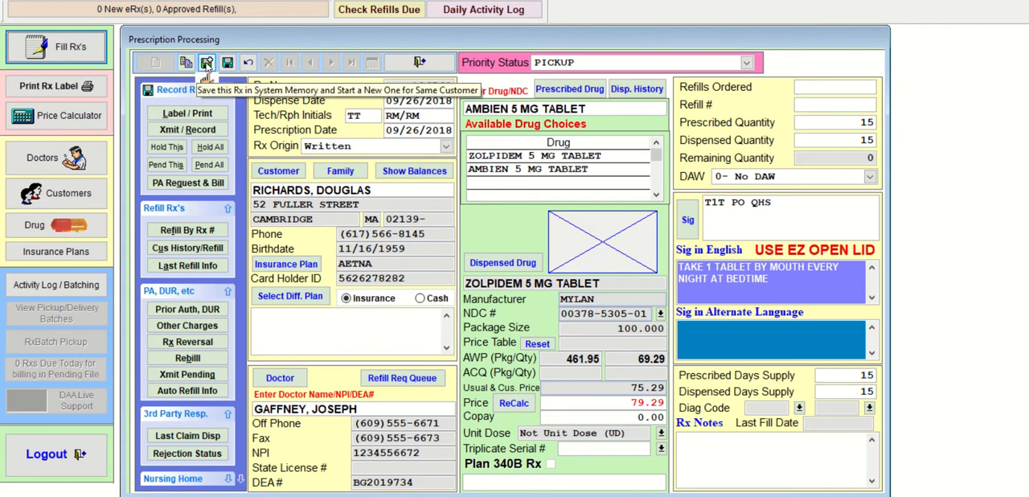
# - Save the zolpidem prescription in memory and start another for the same customer with the same origin and doctor
pyautogui.click(206, 64)
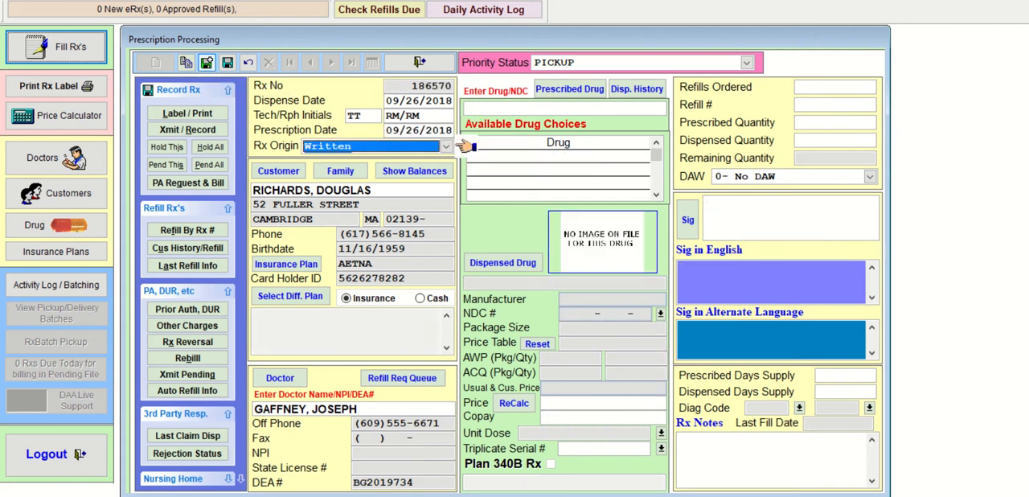
pyautogui.press('Return')
pyautogui.press('Return')
pyautogui.press('Return')
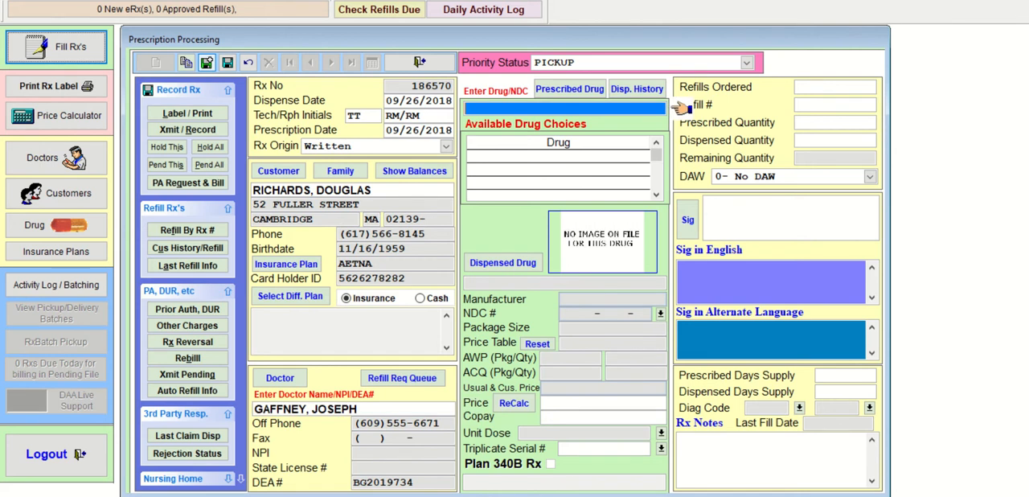
# - Look up FLO, select FLOMAX 0.4 MG CAPSULE SA as the prescribed drug and choose generic TAMSULOSIN HCL 0.4 MG CAPSULE to dispense
pyautogui.write('FLO')
pyautogui.press('Return')
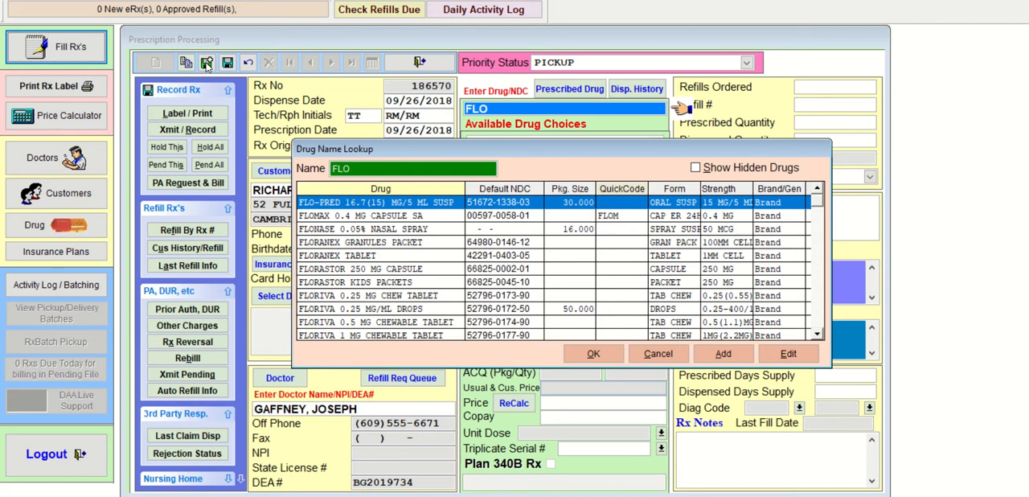
pyautogui.press('Down')
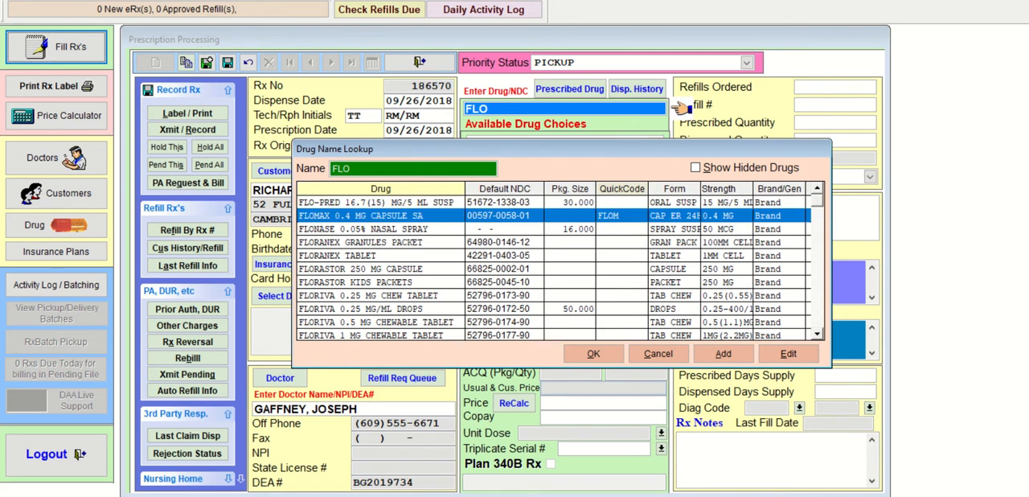
pyautogui.press('Return')
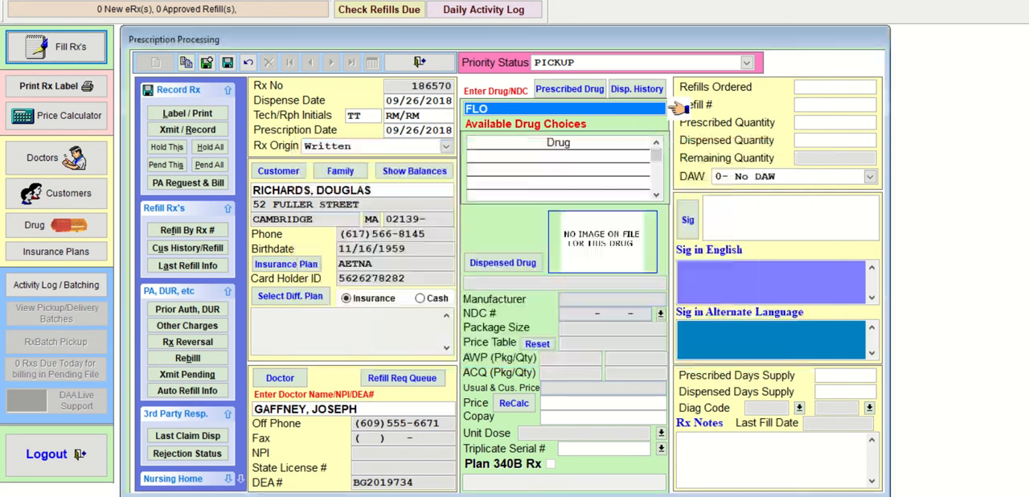
pyautogui.press('Return')
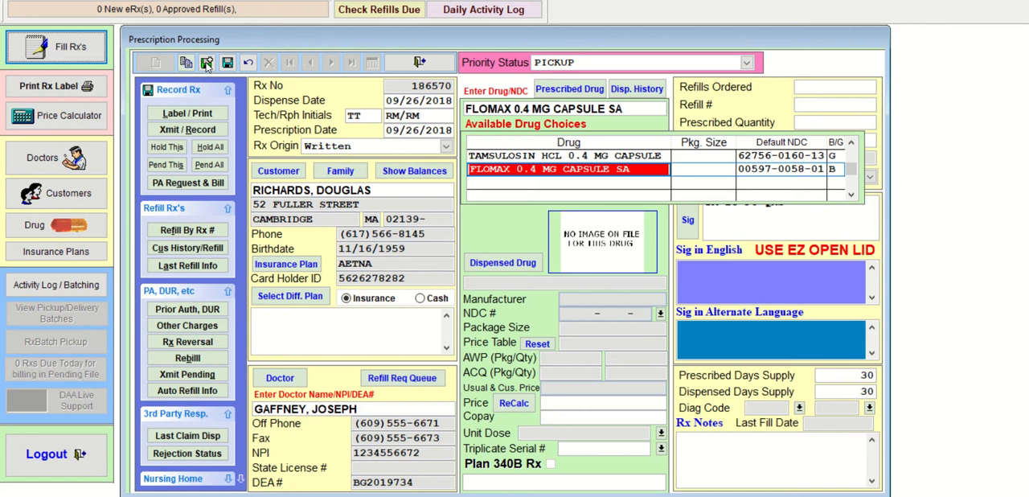
pyautogui.press('Up')
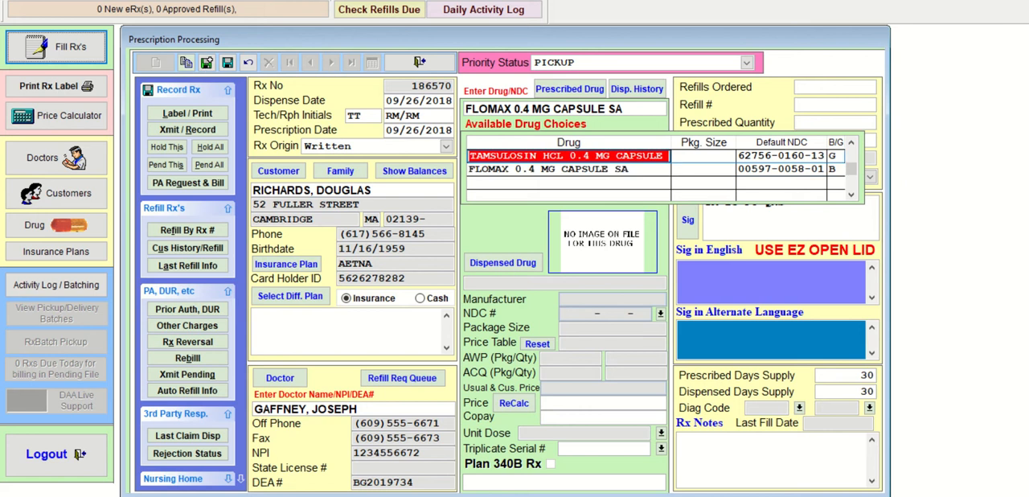
pyautogui.press('Return')
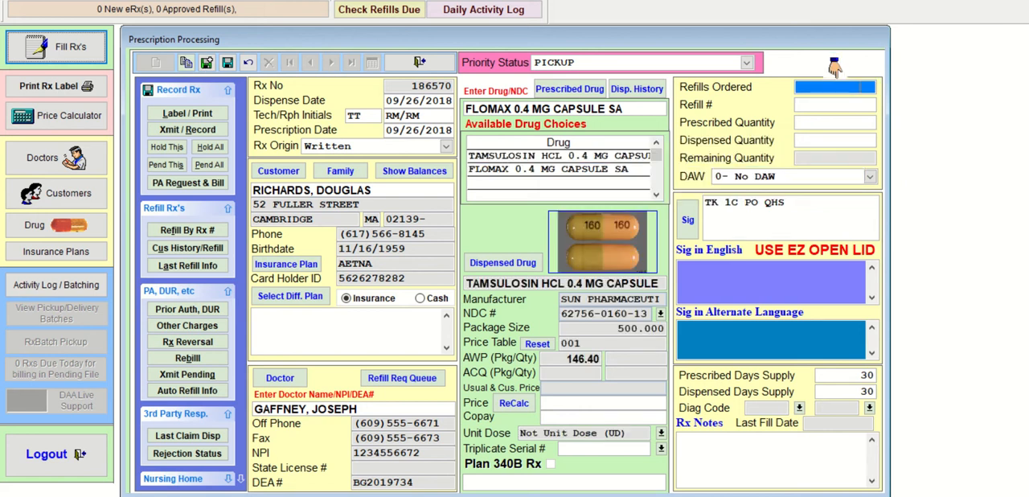
# - Set the prescribed and dispensed quantities of the tamsulosin prescription to 30, leaving the refill fields empty
pyautogui.press('Return')
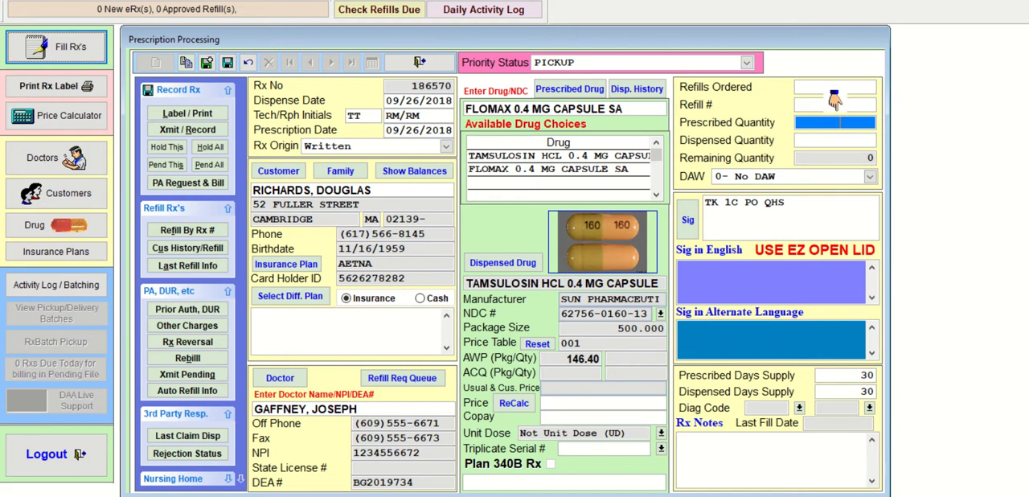
pyautogui.press('Return')
pyautogui.press('Return')
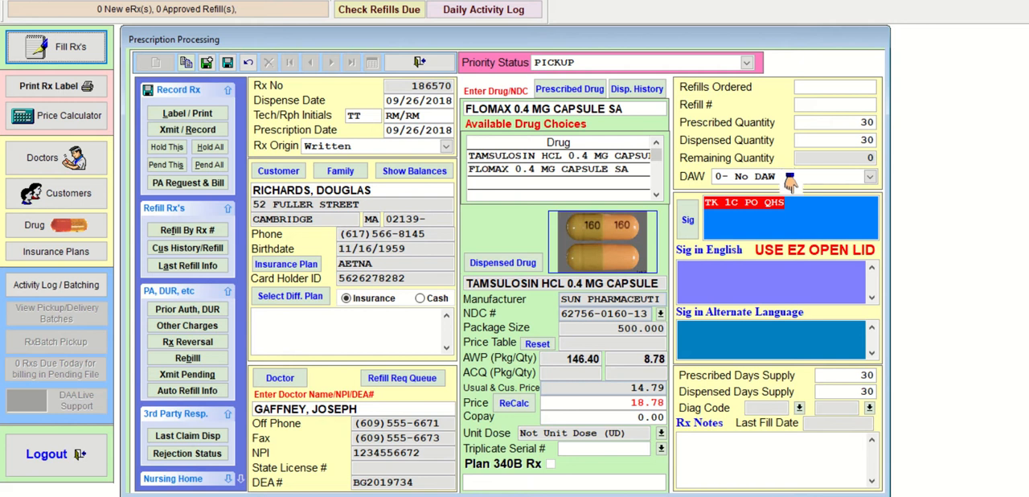
# - Replace the default sig of the tamsulosin prescription with T1C PO QD CM
pyautogui.write('T')
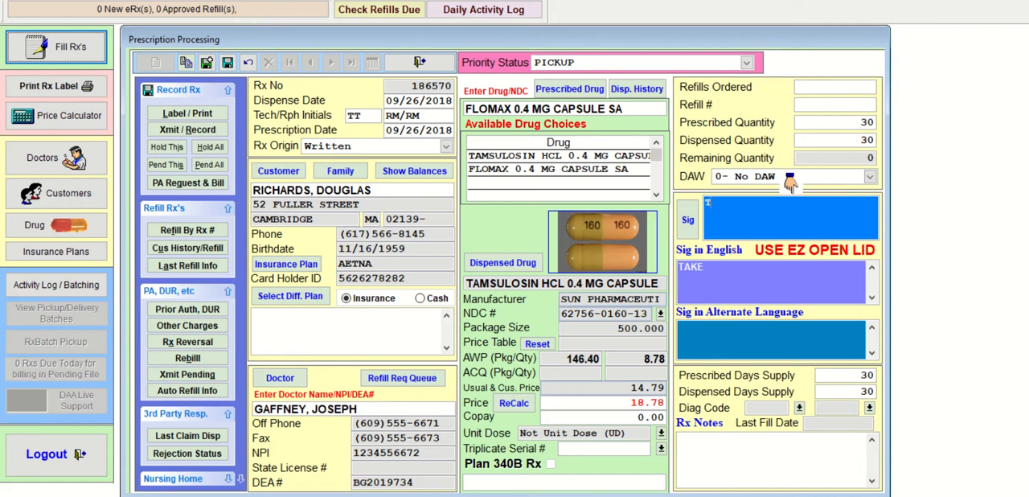
pyautogui.write('1C P')
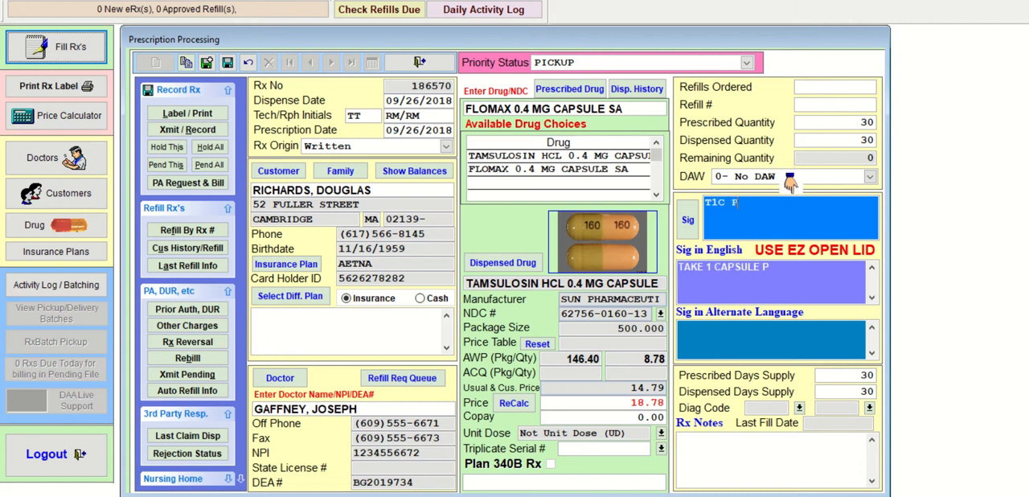
pyautogui.write('O QD')
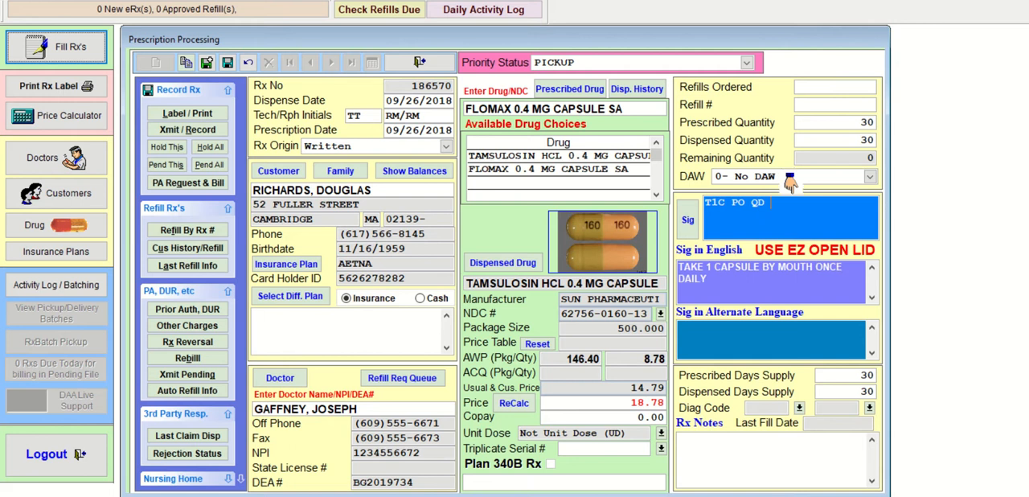
pyautogui.write(' CM')
pyautogui.press('BackSpace')
pyautogui.press('BackSpace')
pyautogui.write('WM')
pyautogui.press('BackSpace')
pyautogui.press('BackSpace')
pyautogui.write('CM')
pyautogui.press('Return')
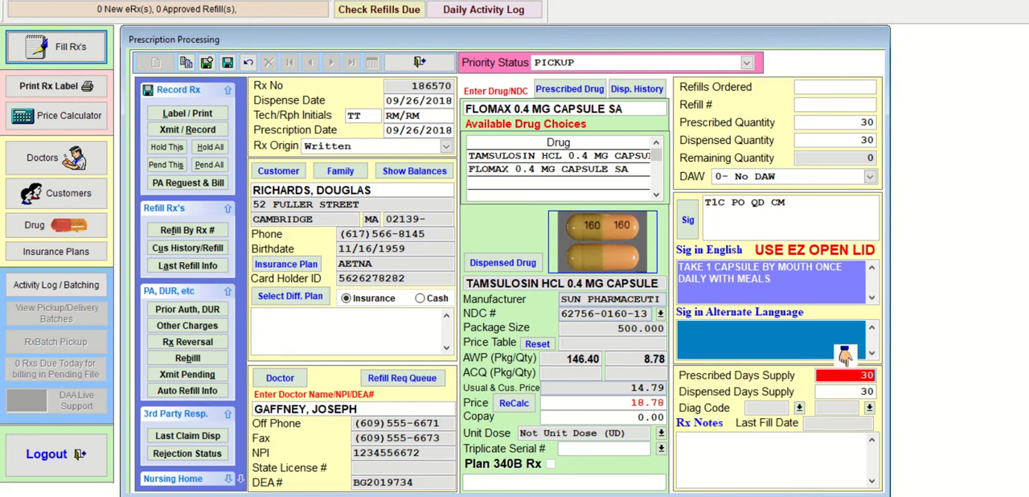
# - Save the tamsulosin prescription in memory, transmit and record the customer's saved prescriptions without labels, and close each claim status report
pyautogui.click(206, 66)
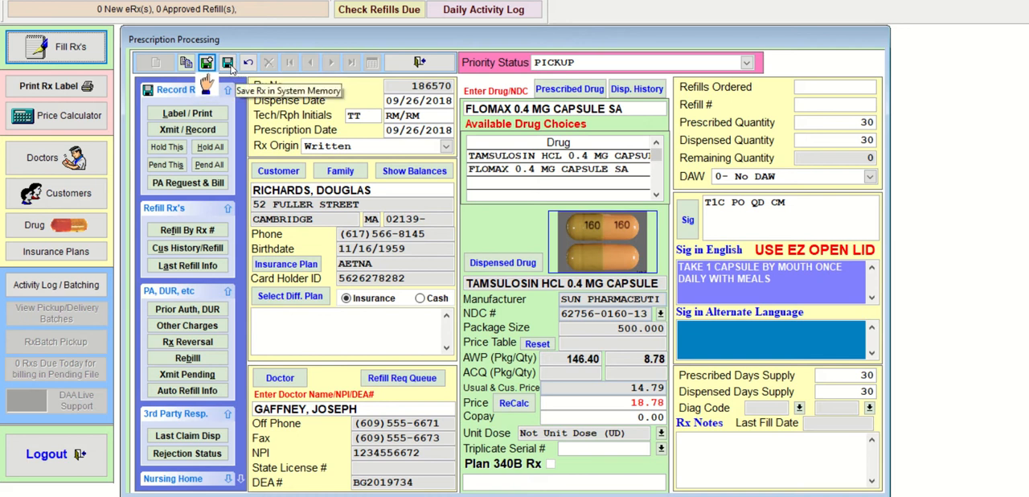
pyautogui.click(228, 64)
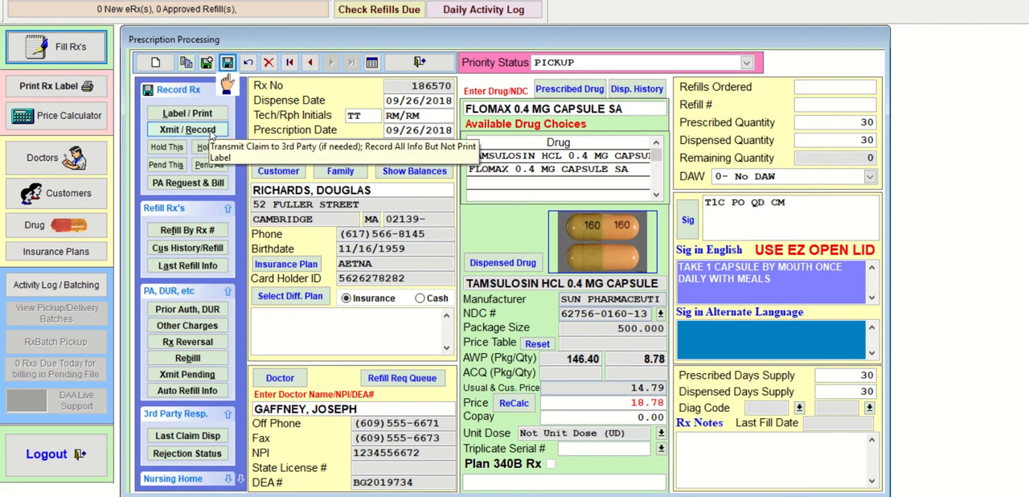
pyautogui.click(187, 129)
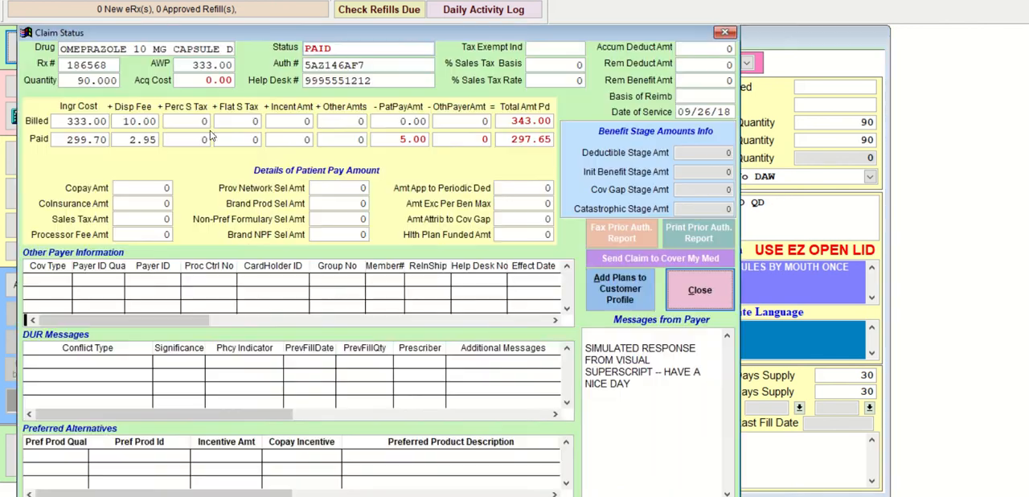
pyautogui.click(699, 291)
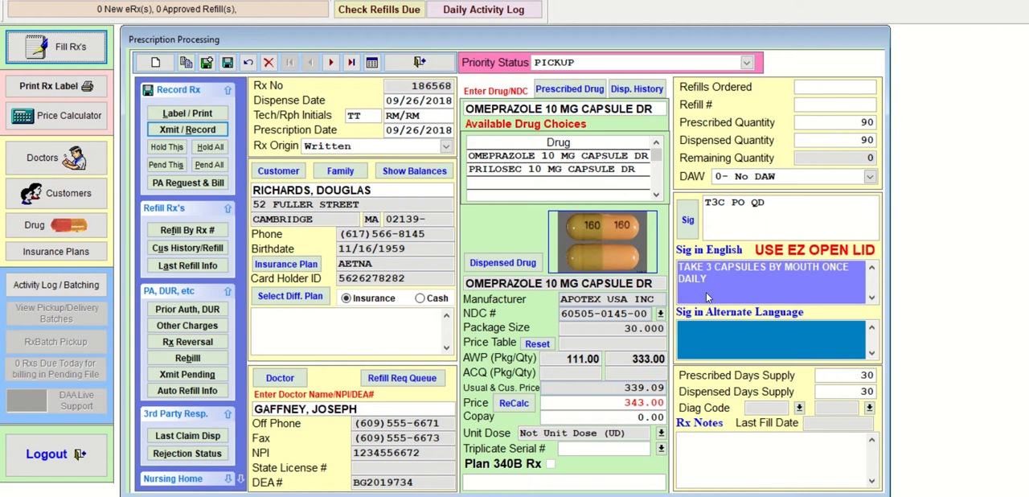
pyautogui.click(699, 291)
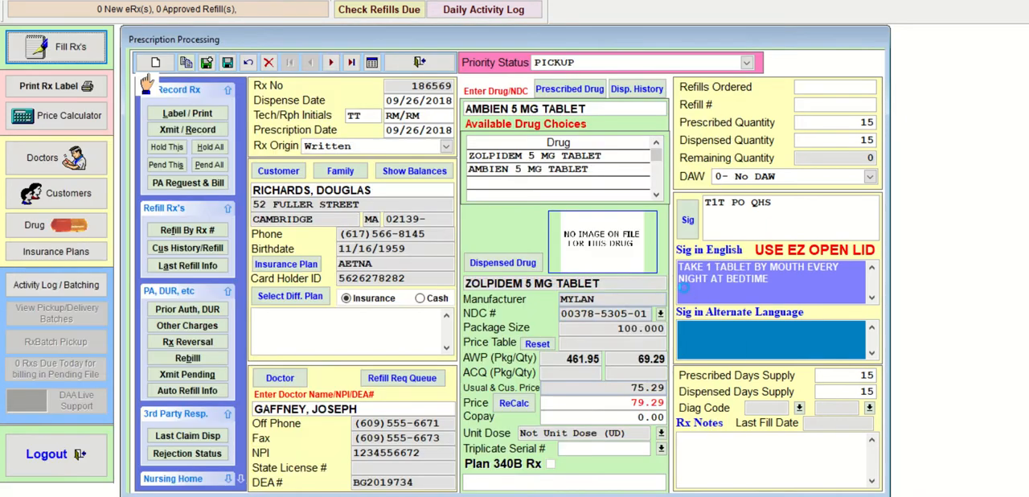
pyautogui.click(699, 291)
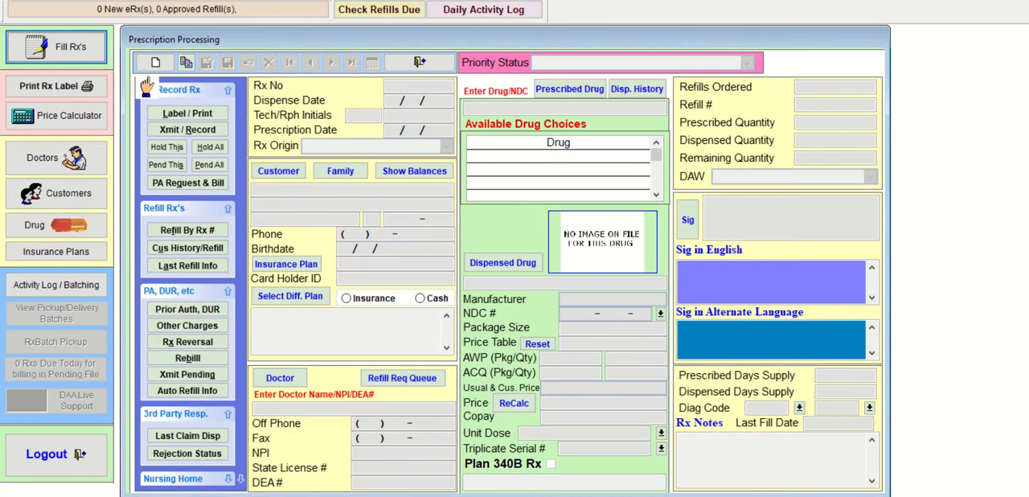
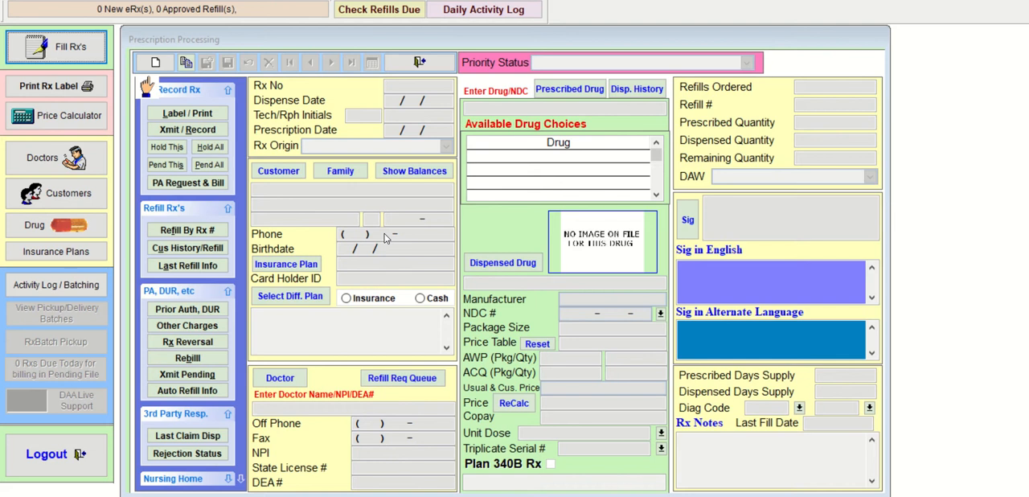
# - Start a new written prescription, select the second customer matching the partial surname, and acknowledge the HIPAA confidentiality statement reminder
pyautogui.click(155, 62)
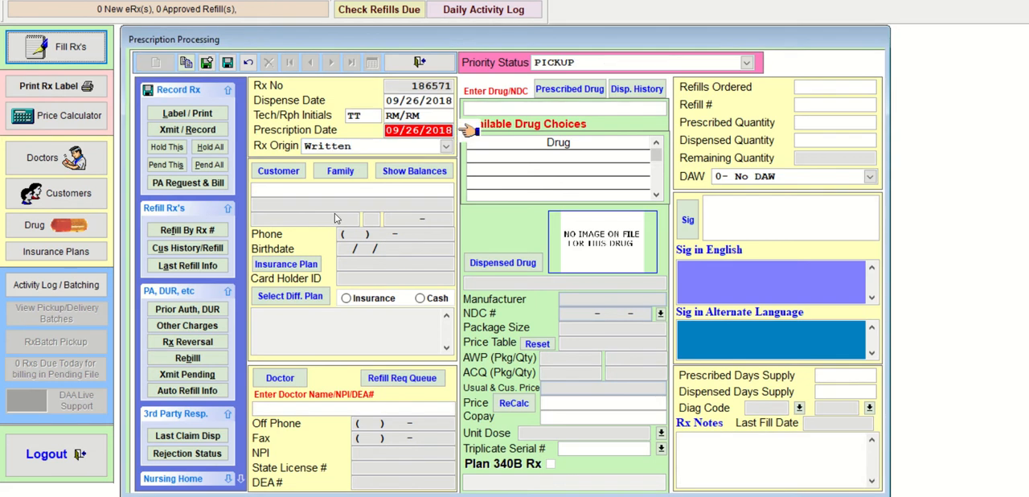
pyautogui.press('Return')
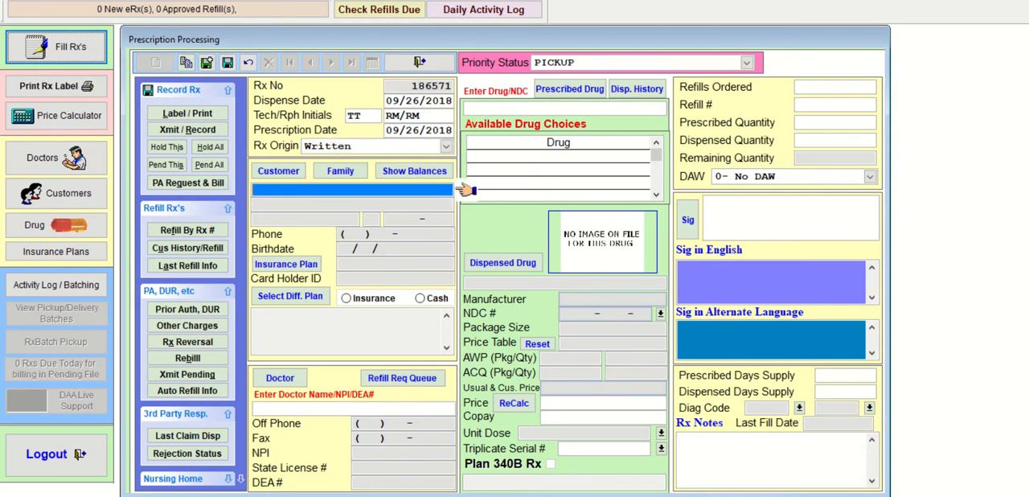
pyautogui.write('ROM')
pyautogui.press('Return')
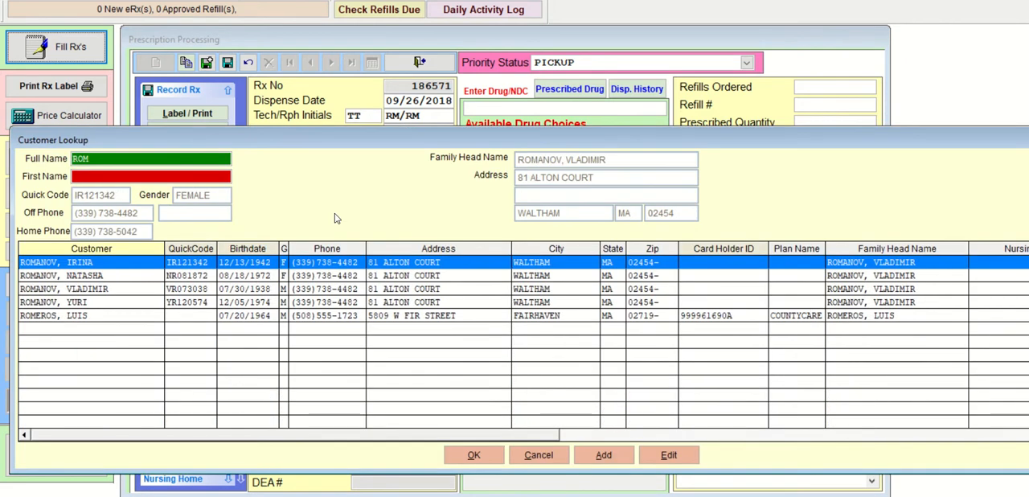
pyautogui.press('Down')
pyautogui.press('Return')
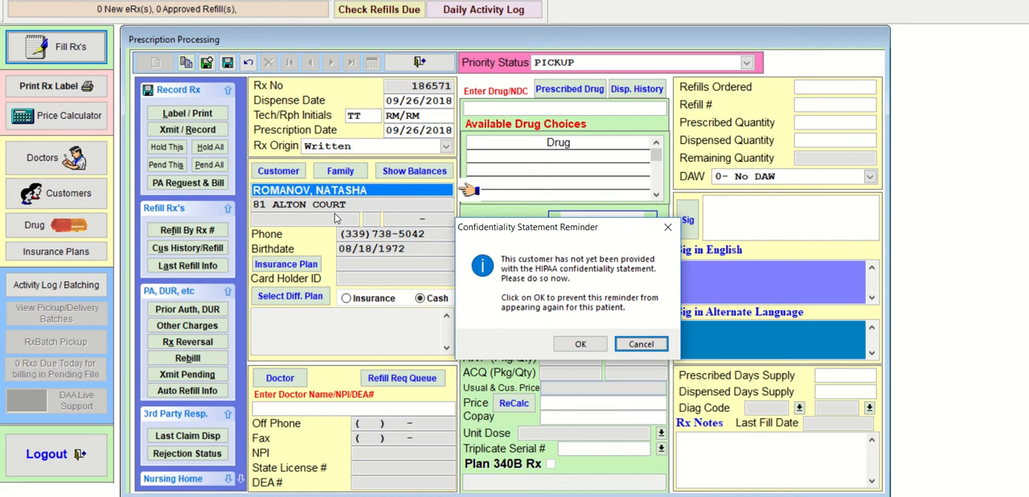
pyautogui.press('Tab')
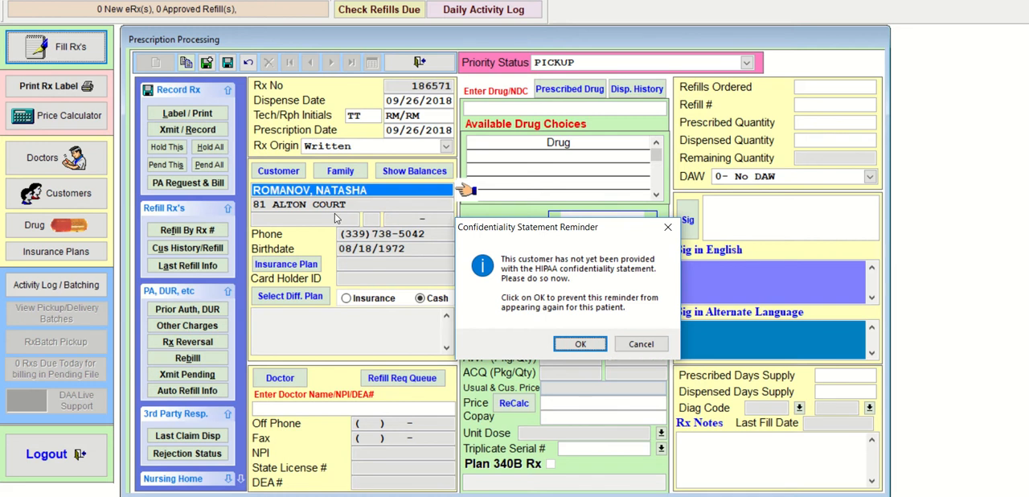
pyautogui.press('Return')
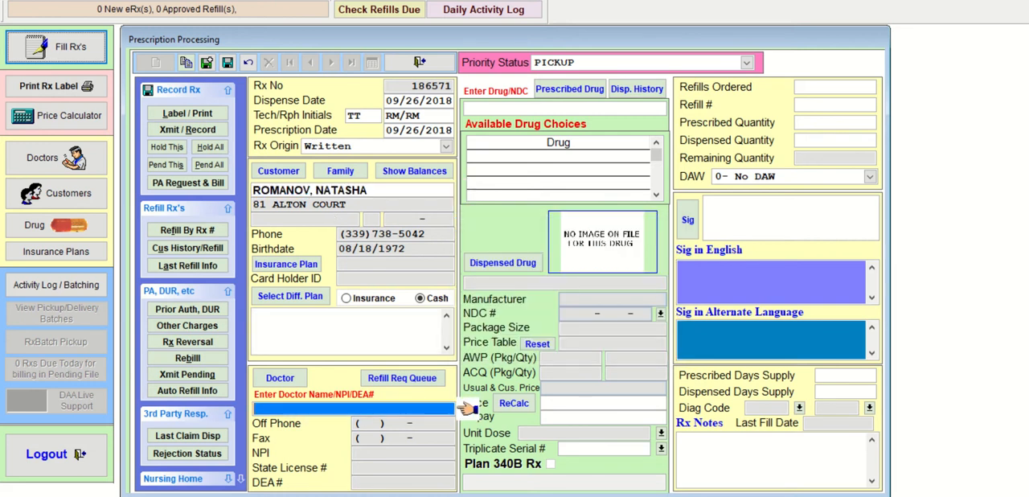
# - Look up the prescribing doctor by partial surname and add the doctor to the prescription
pyautogui.write('GAFF')
pyautogui.press('Return')
pyautogui.press('Return')
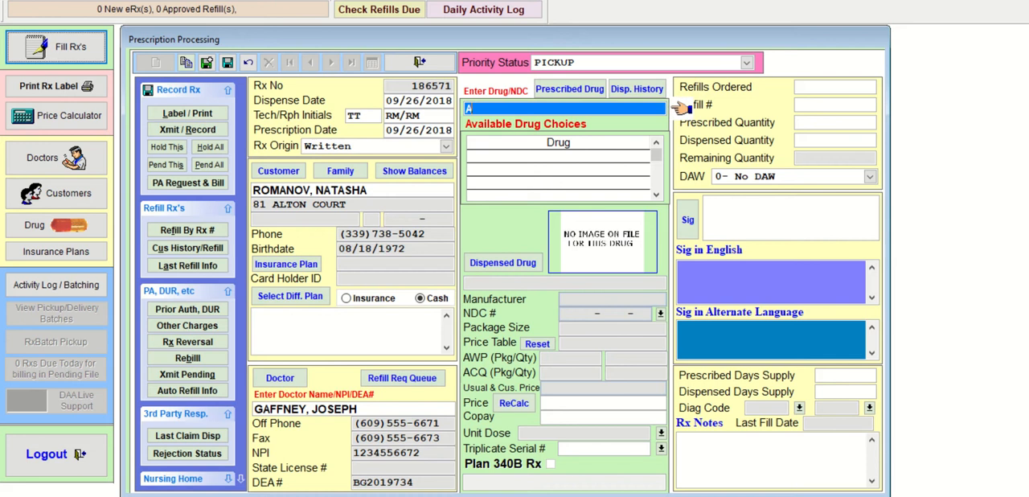
# - Look up ADDER and select ADDERALL XR 10 MG CAPSULE SA as the prescribed drug
pyautogui.write('DDER')
pyautogui.press('Return')
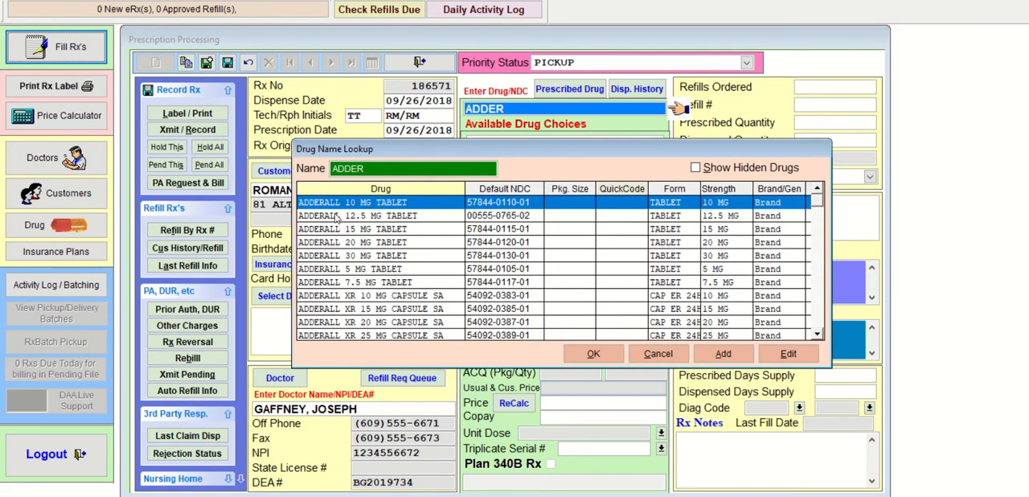
pyautogui.click(337, 216)
pyautogui.press('Down')
pyautogui.press('Down')
pyautogui.press('Down')
pyautogui.press('Down')
pyautogui.press('Down')
pyautogui.press('Down')
pyautogui.press('Down')
pyautogui.press('Down')
pyautogui.press('Down')
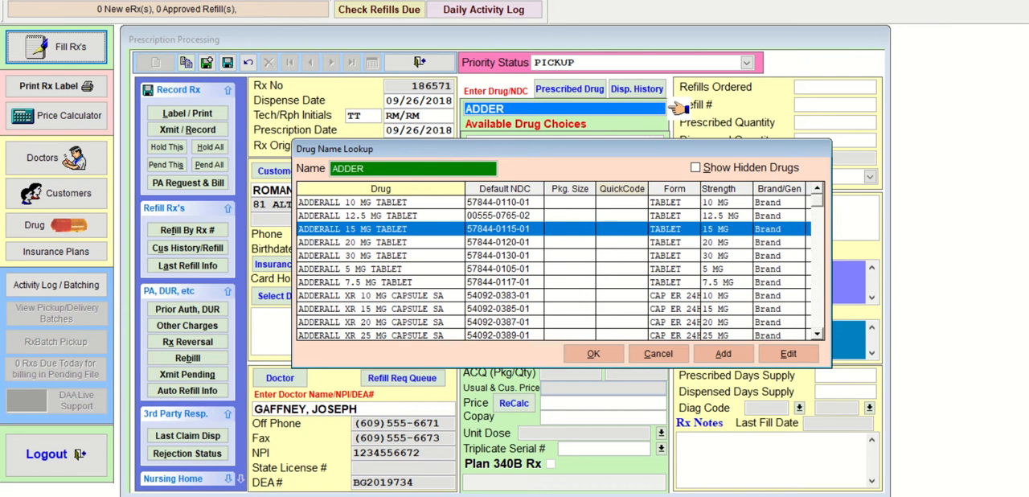
pyautogui.press('Down')
pyautogui.press('Down')
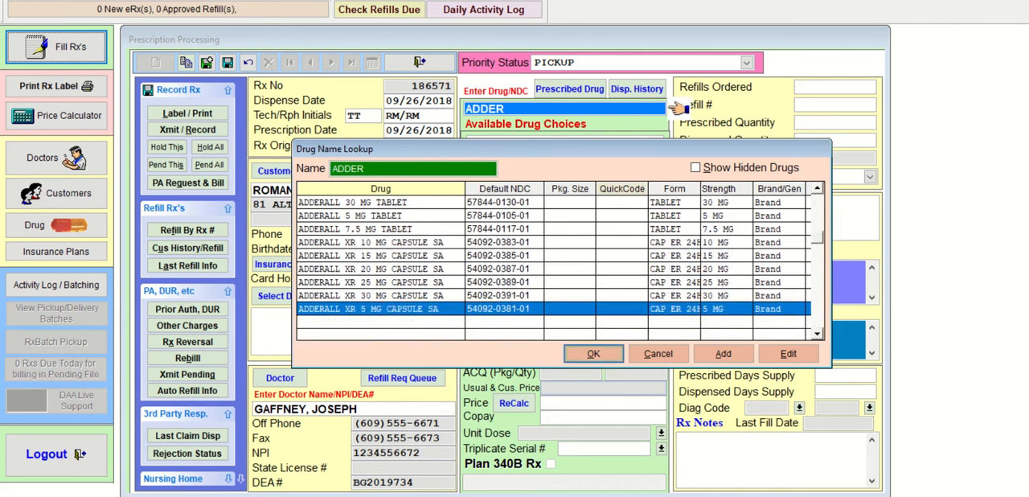
pyautogui.press('Up')
pyautogui.press('Up')
pyautogui.press('Up')
pyautogui.press('Up')
pyautogui.press('Up')
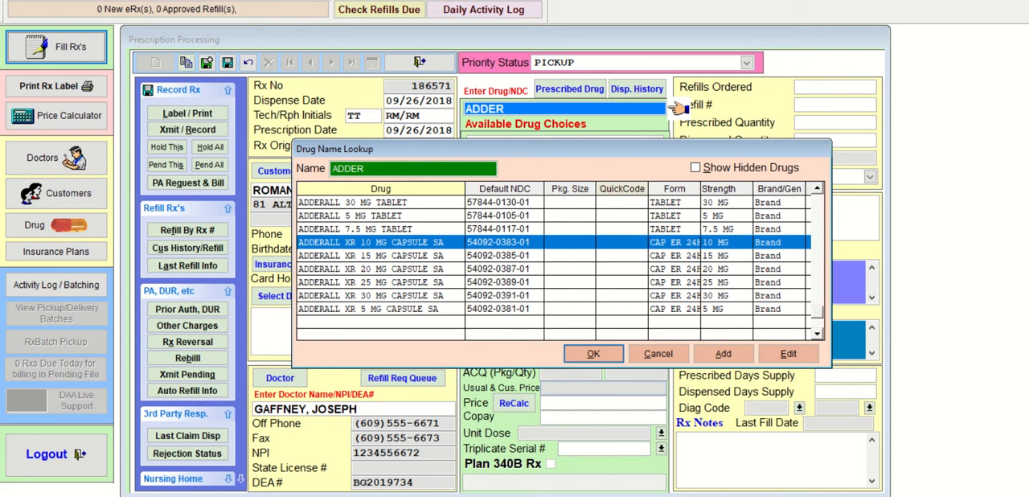
pyautogui.press('Down')
pyautogui.press('Down')
pyautogui.press('Down')
pyautogui.press('Down')
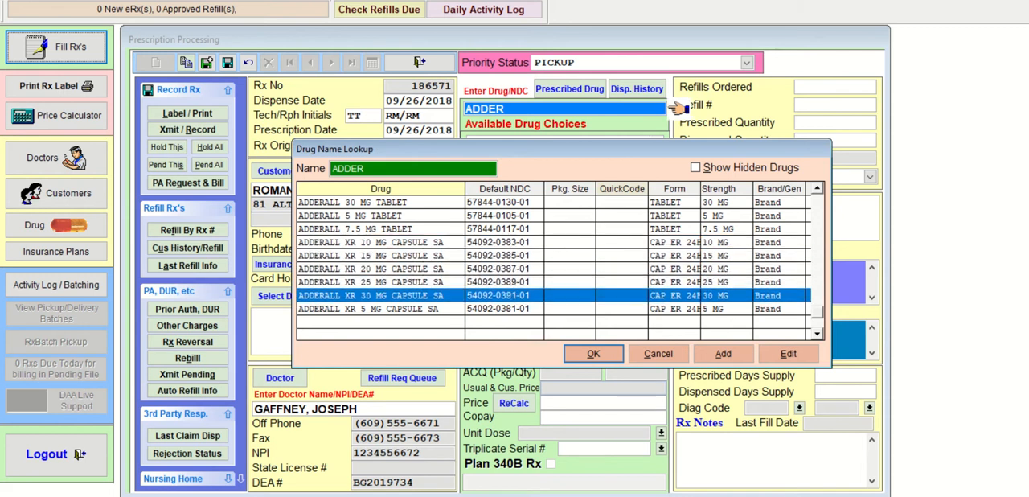
pyautogui.press('Up')
pyautogui.press('Up')
pyautogui.press('Up')
pyautogui.press('Up')
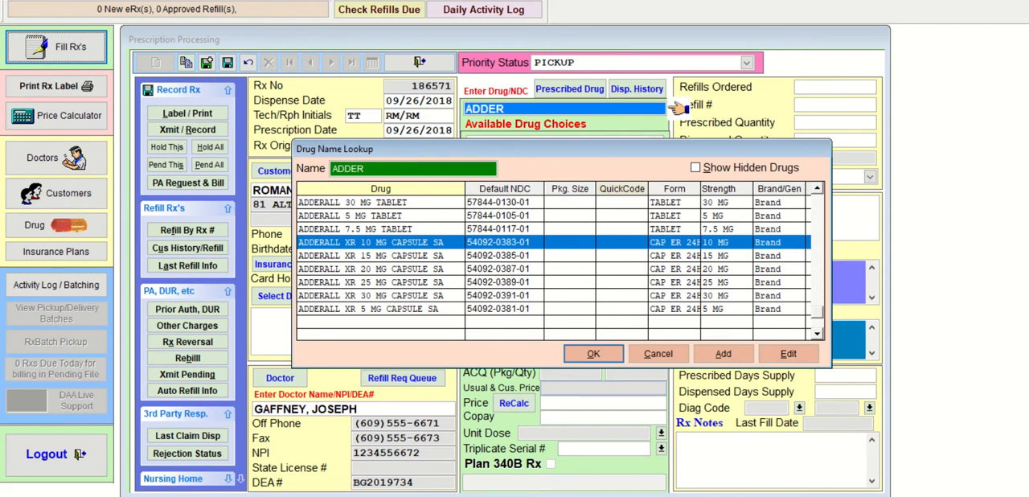
pyautogui.press('Return')
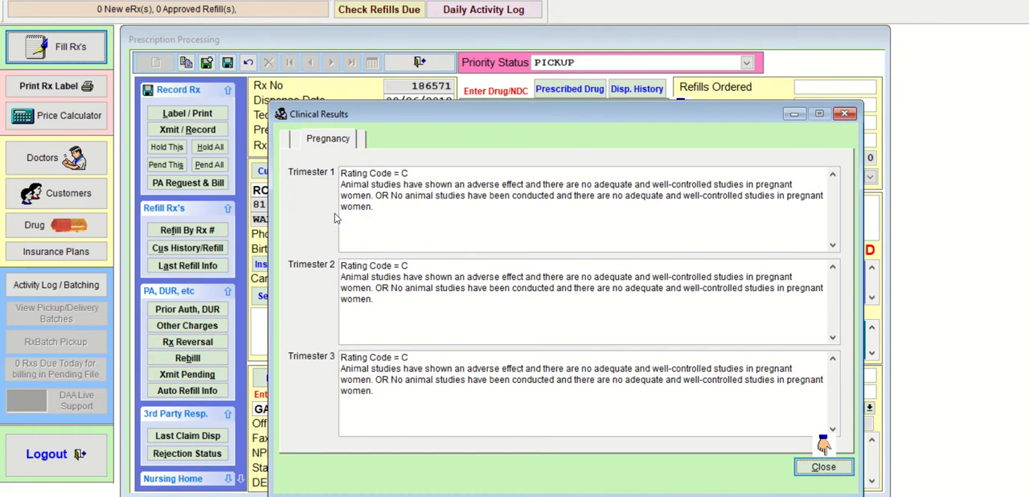
# - Close the pregnancy clinical results and choose generic DEXTROAMP-AMPHET ER 10 MG CAP to dispense
pyautogui.press('Return')
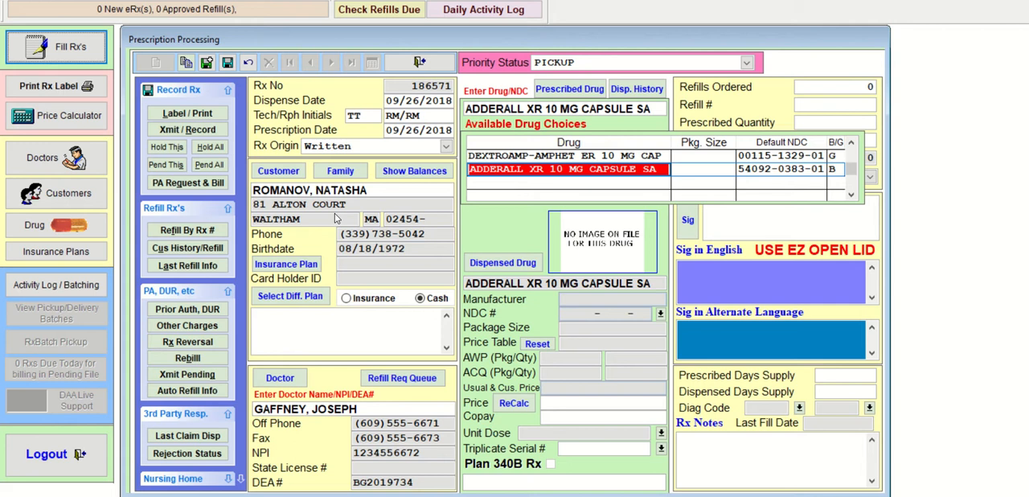
pyautogui.press('Up')
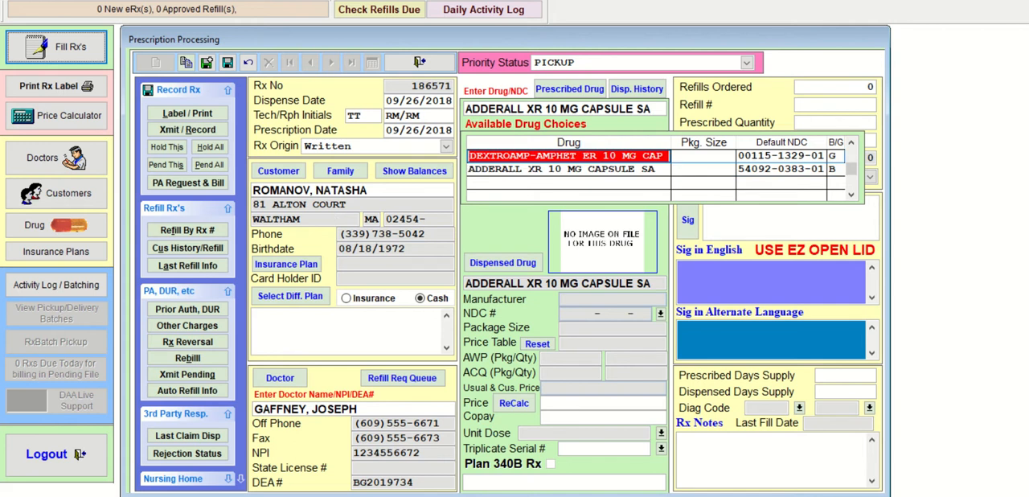
pyautogui.press('Return')
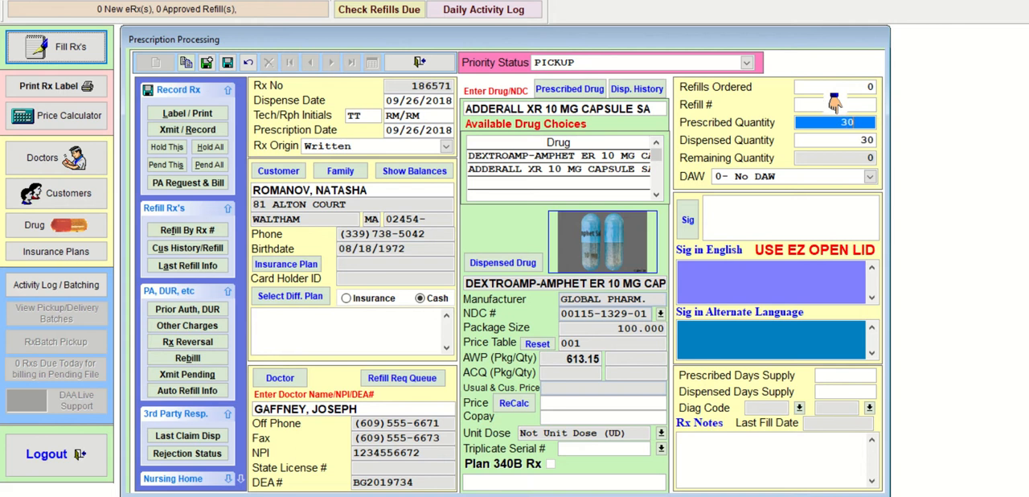
# - Set the prescribed and dispensed quantities of the dextroamphetamine prescription to 30
pyautogui.write('30')
pyautogui.press('Return')
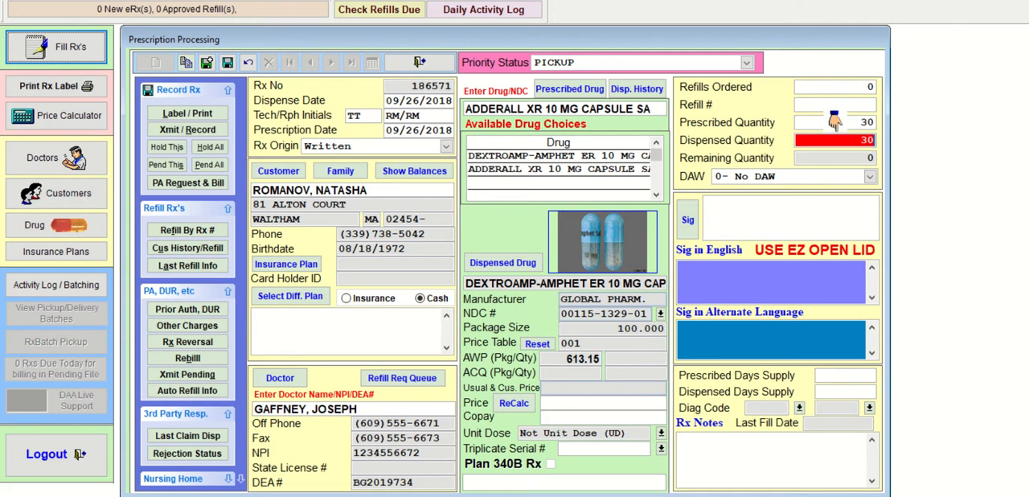
pyautogui.press('Return')
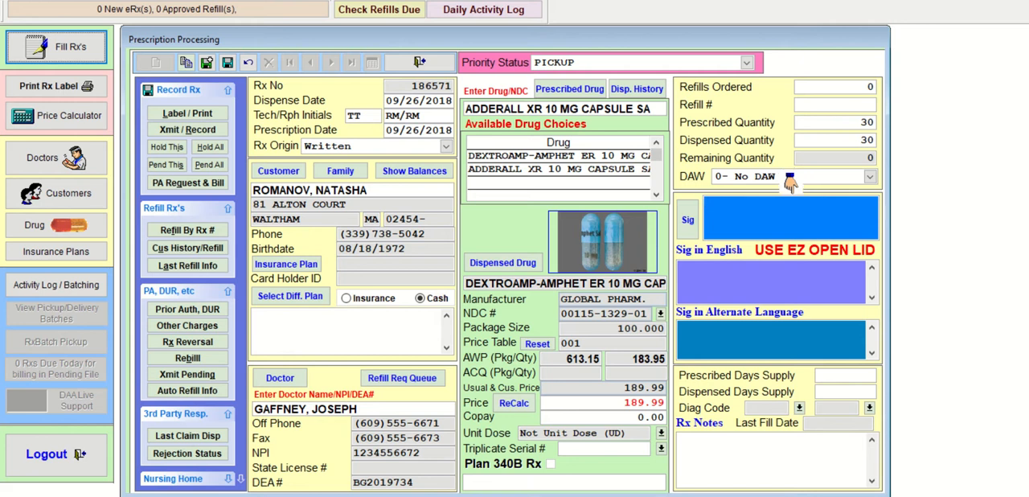
# - Enter the sig T1C PO QD for the dextroamphetamine prescription and accept a days supply of 30
pyautogui.write('T1C P')
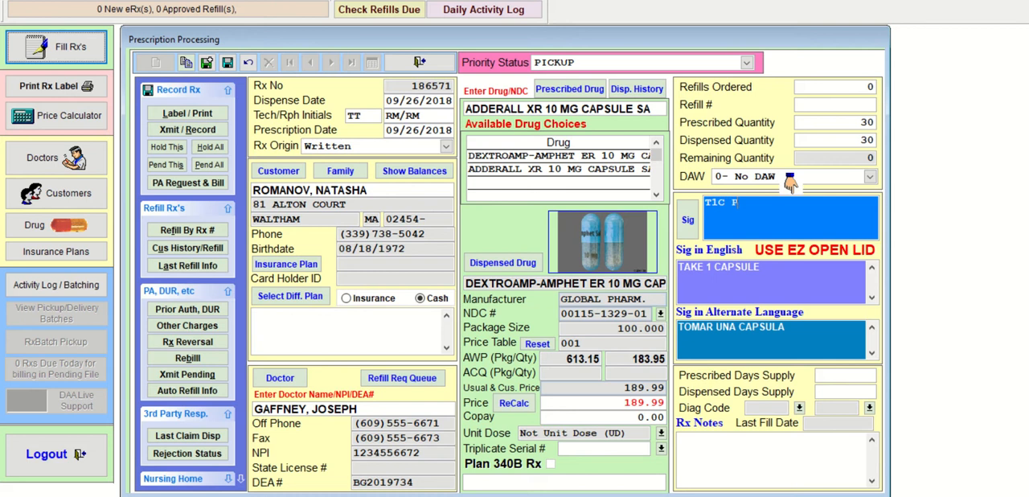
pyautogui.write('O QD')
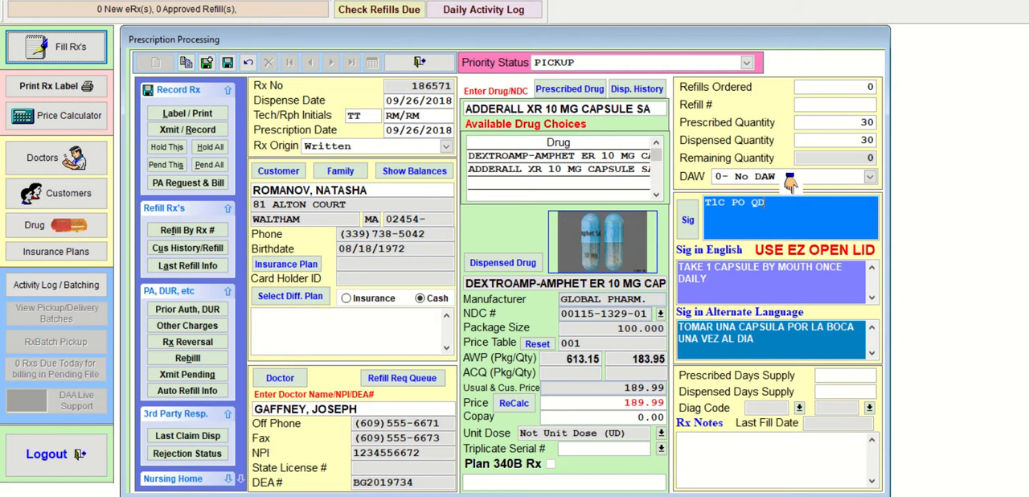
pyautogui.press('Return')
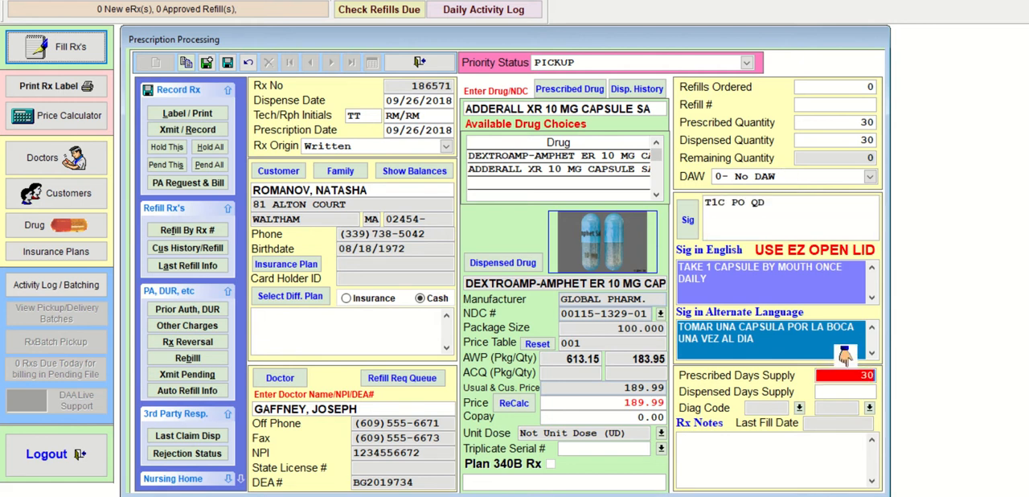
pyautogui.press('Return')
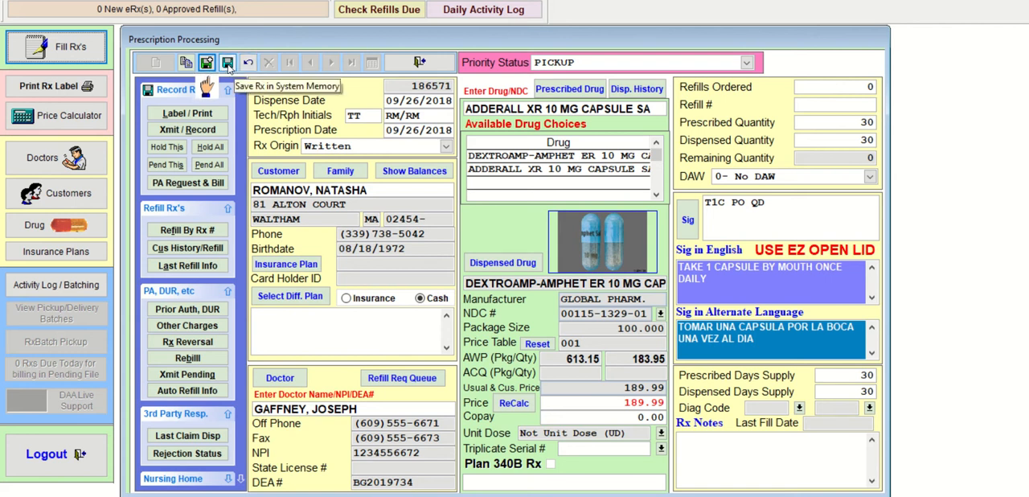
# - Save the dextroamphetamine prescription in system memory, and transmit and record it without printing a label
pyautogui.click(229, 69)
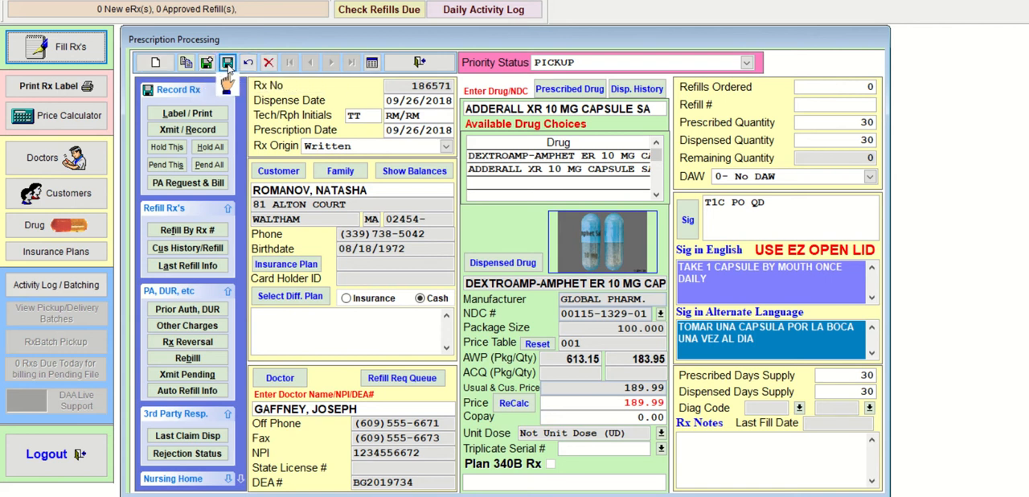
pyautogui.click(217, 132)
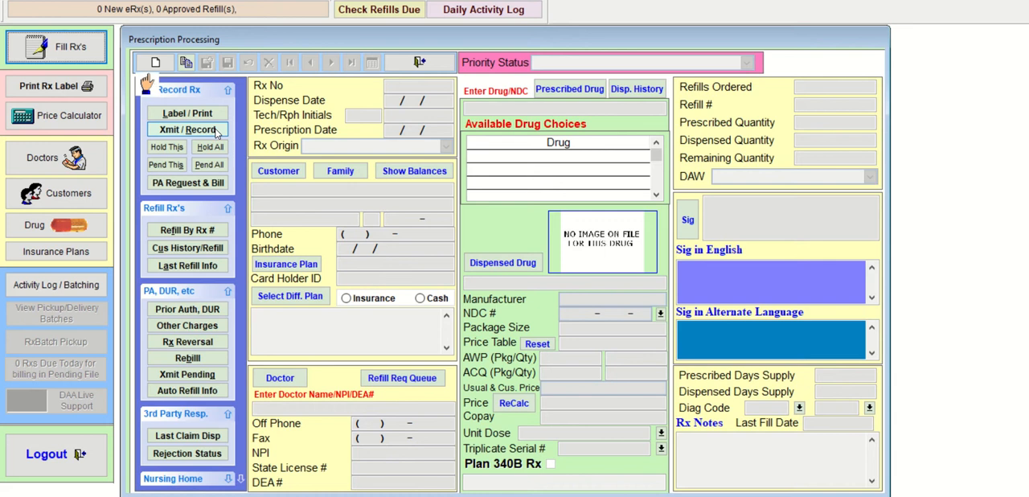
# - Start another new written prescription and select the first customer matching the partial surname, who has the AETNA plan
pyautogui.click(155, 62)
pyautogui.press('Return')
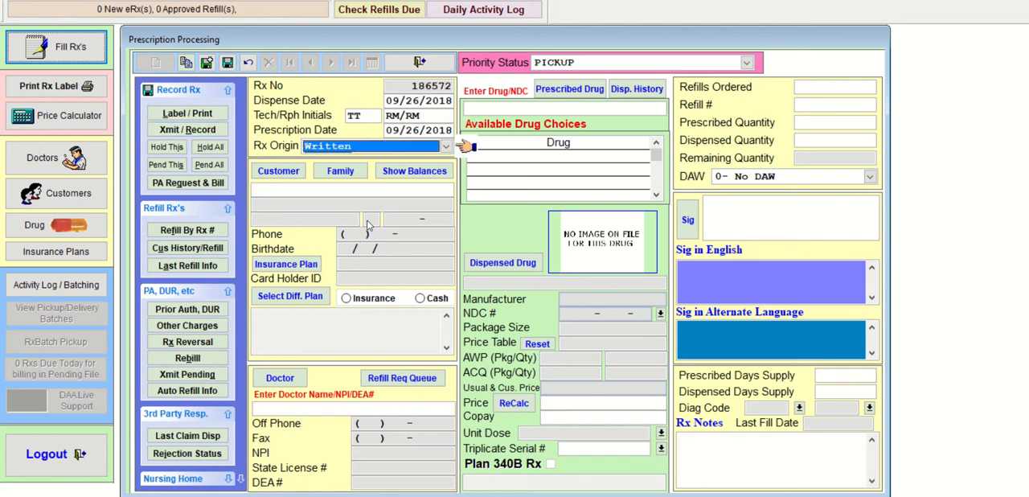
pyautogui.press('Return')
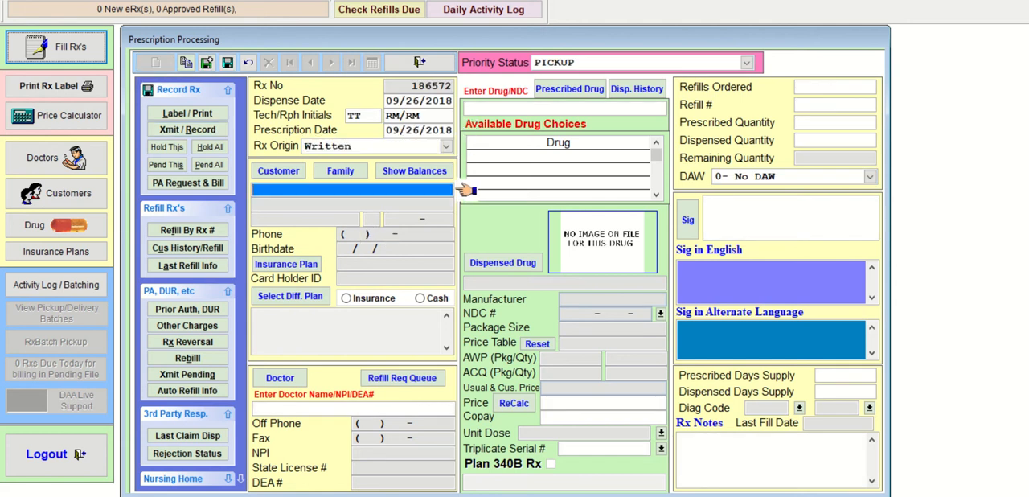
pyautogui.write('ZIN')
pyautogui.press('Return')
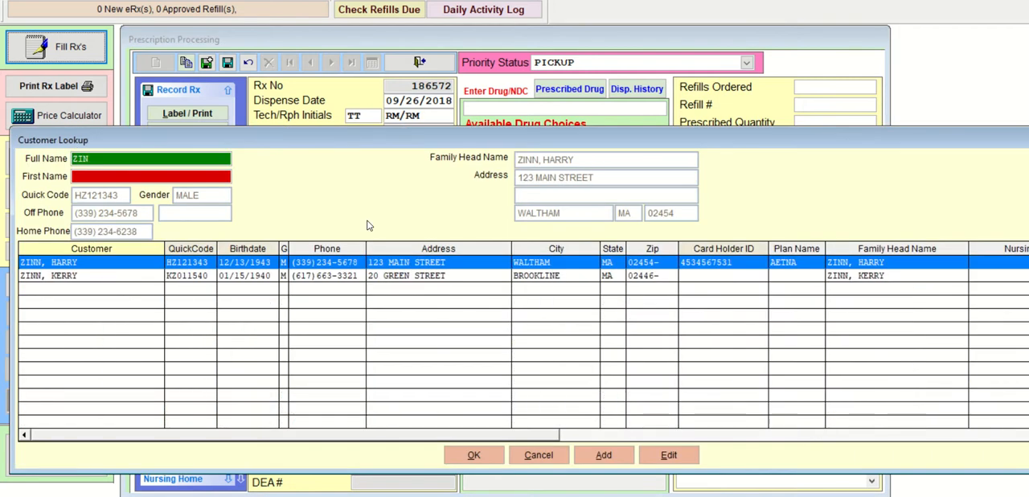
pyautogui.press('Return')
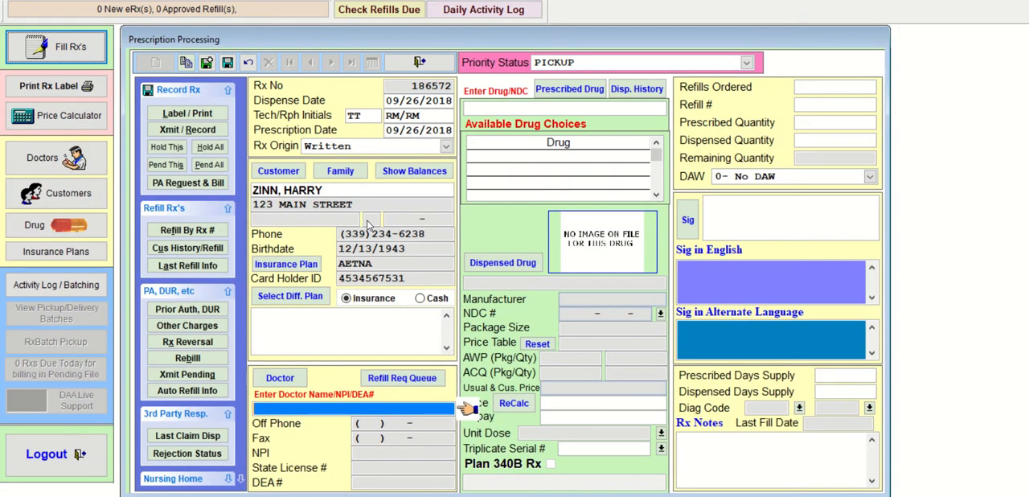
# - Look up the prescribing doctor by partial surname and select the fourth matching doctor, located in Allston
pyautogui.write('WIL')
pyautogui.press('Return')
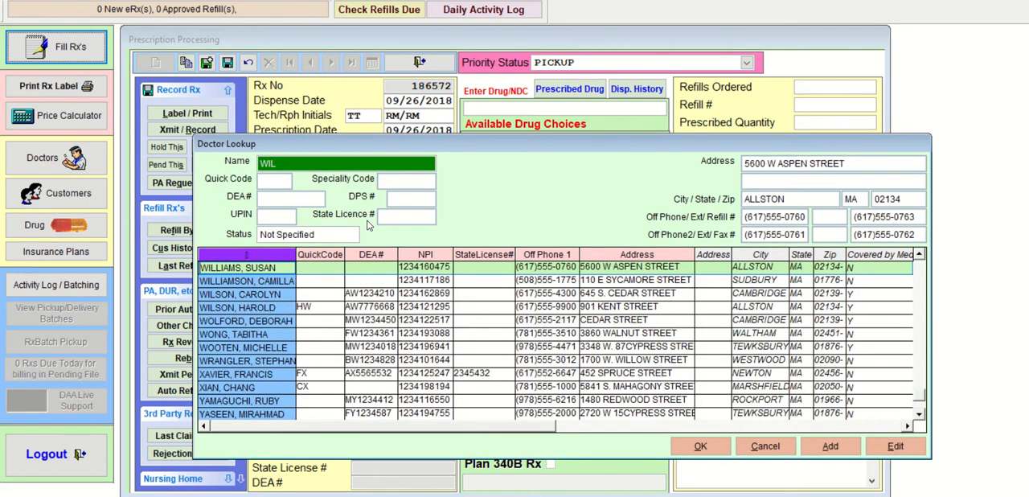
pyautogui.press('Down')
pyautogui.press('Down')
pyautogui.press('Down')
pyautogui.press('Return')
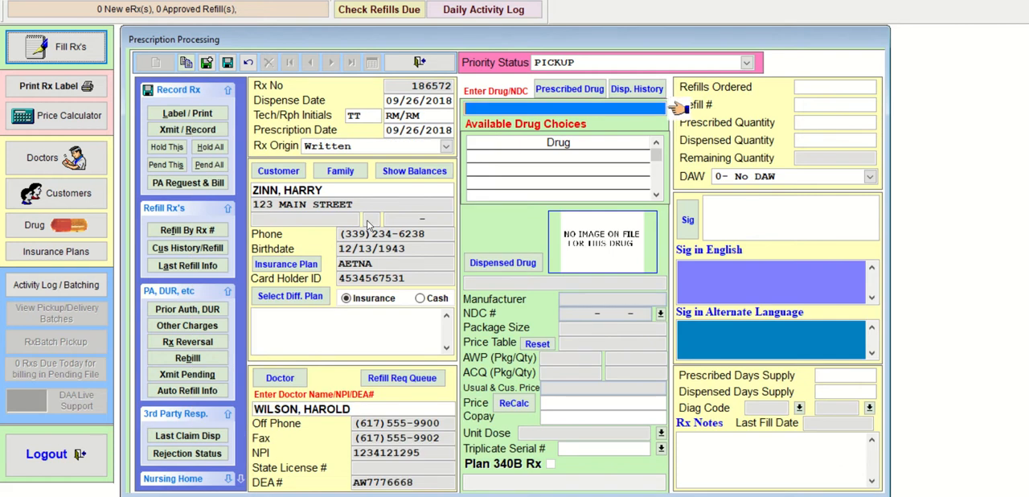
# - Look up drugs by the partial name NITRO for the prescription
pyautogui.write('NITRO')
pyautogui.press('Return')
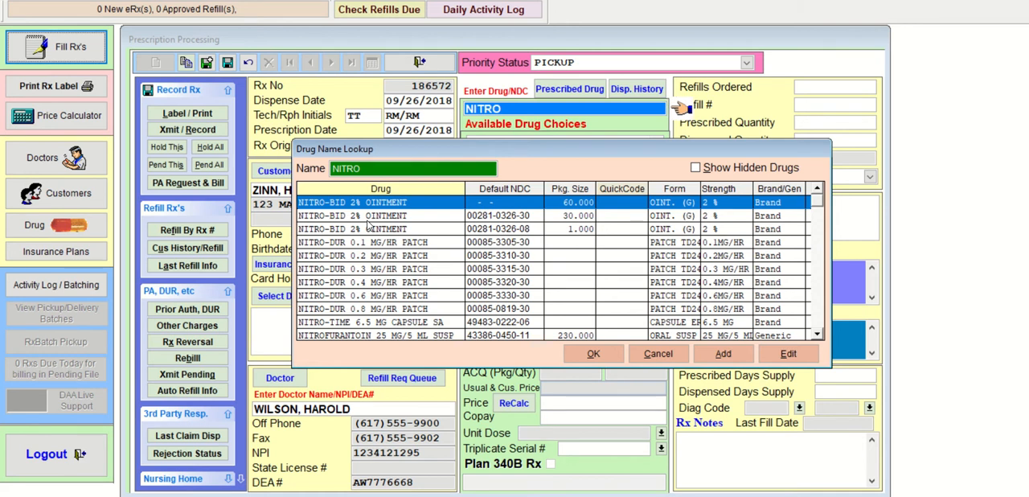
# - Examine the drugs matching NITRO, comparing their forms, strengths, package sizes and quick codes
pyautogui.press('Down')
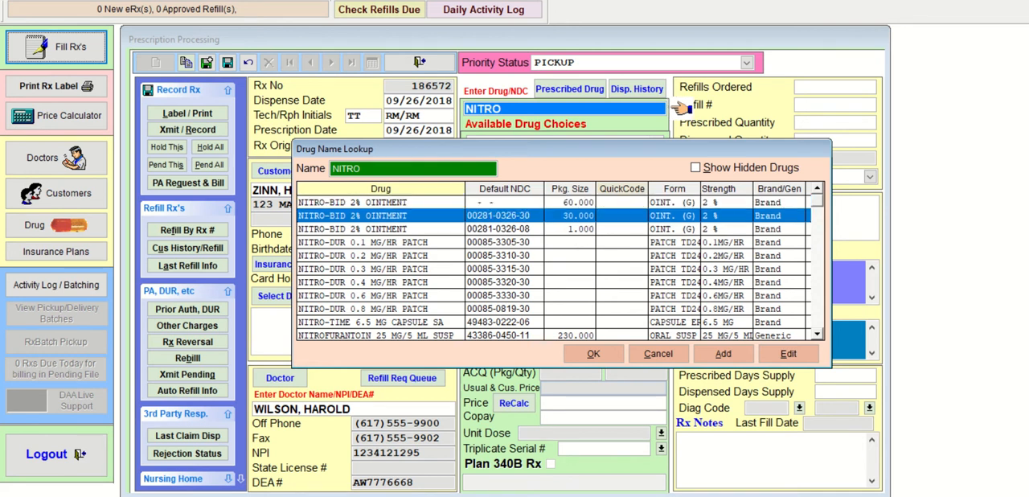
pyautogui.press('Up')
pyautogui.press('Down')
pyautogui.press('Up')
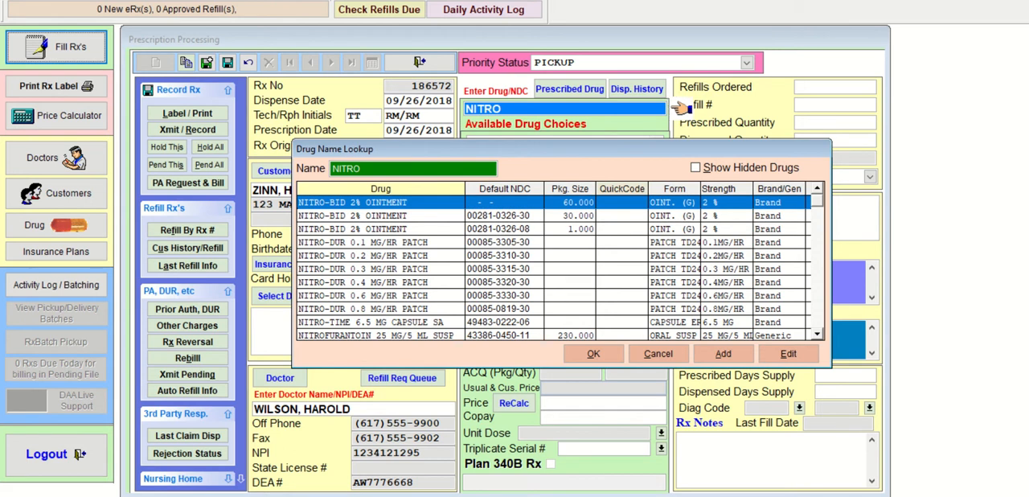
pyautogui.press('Down')
pyautogui.press('Down')
pyautogui.press('Down')
pyautogui.press('Down')
pyautogui.press('Down')
pyautogui.press('Down')
pyautogui.press('Down')
pyautogui.press('Down')
pyautogui.press('Down')
pyautogui.press('Down')
pyautogui.press('Down')
pyautogui.press('Down')
pyautogui.press('Down')
pyautogui.press('Down')
pyautogui.press('Down')
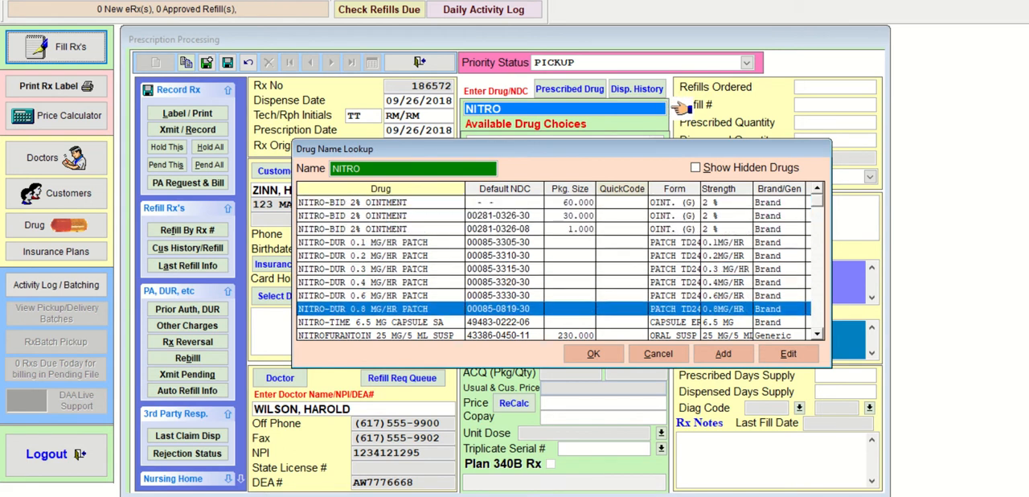
pyautogui.press('Down')
pyautogui.press('Down')
pyautogui.press('Down')
pyautogui.press('Down')
pyautogui.press('Down')
pyautogui.press('Down')
pyautogui.press('Down')
pyautogui.press('Down')
pyautogui.press('Down')
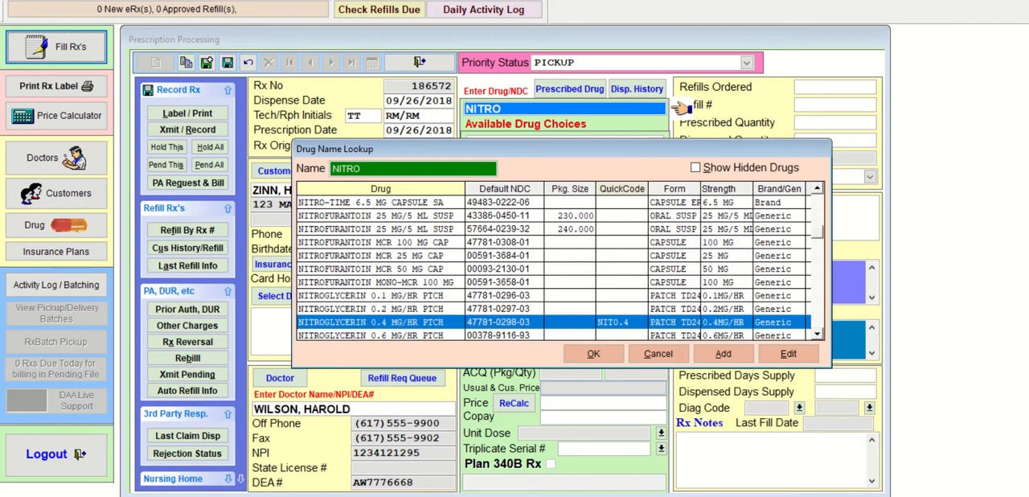
pyautogui.press('Down')
pyautogui.press('Down')
pyautogui.press('Down')
pyautogui.press('Down')
pyautogui.press('Down')
pyautogui.press('Down')
pyautogui.press('Down')
pyautogui.press('Down')
pyautogui.press('Down')
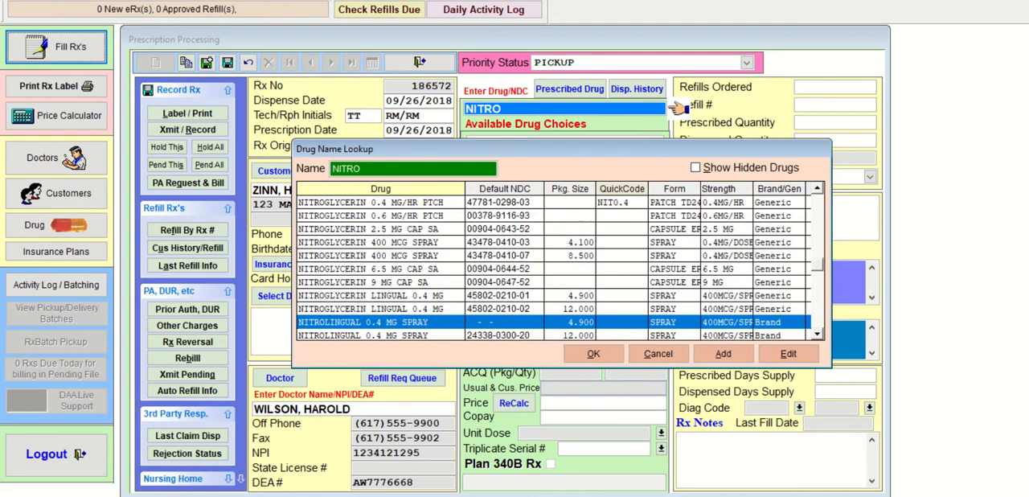
pyautogui.press('Tab')
pyautogui.hotkey('shift', 'Tab')
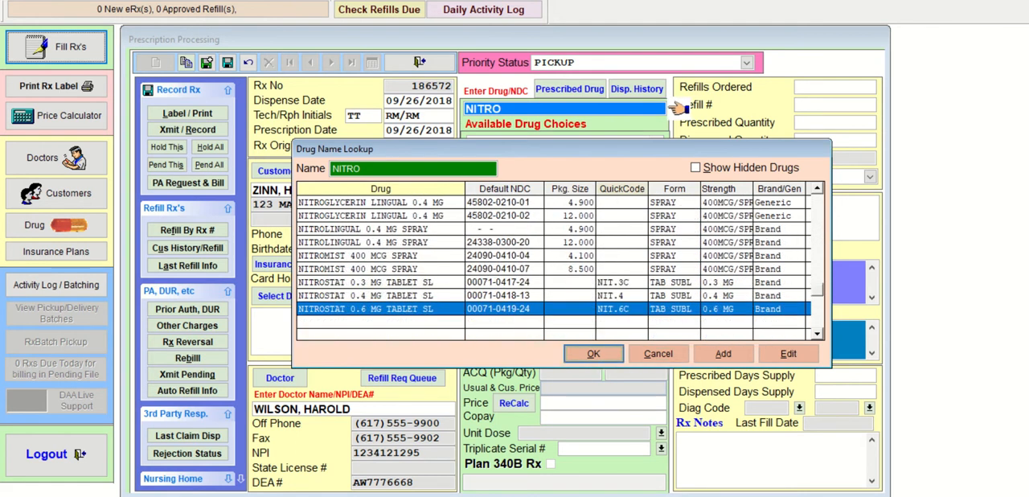
pyautogui.press('Up')
pyautogui.press('Up')
pyautogui.press('Up')
pyautogui.press('Up')
pyautogui.press('Up')
pyautogui.press('Up')
pyautogui.press('Up')
pyautogui.press('Up')
pyautogui.press('Up')
pyautogui.press('Up')
pyautogui.press('Up')
pyautogui.press('Up')
pyautogui.press('Up')
pyautogui.press('Up')
pyautogui.press('Up')
pyautogui.press('Up')
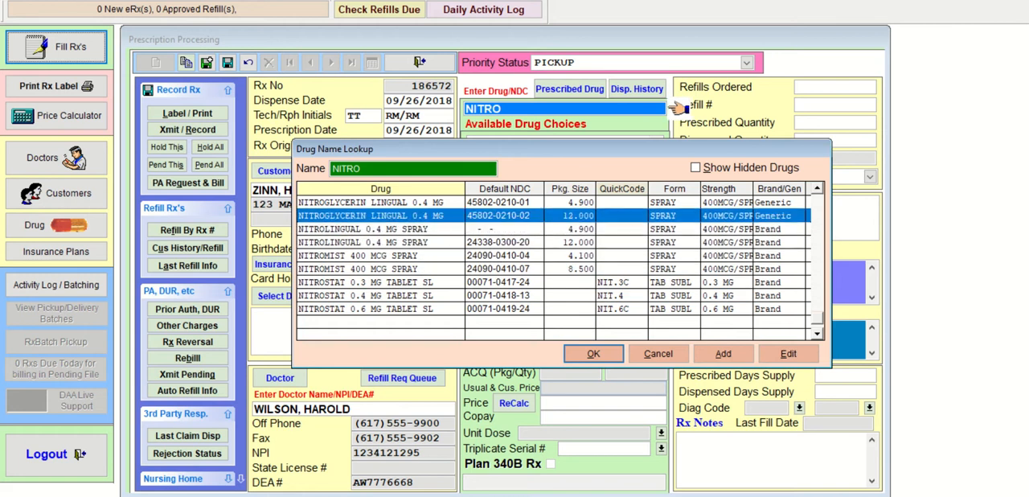
pyautogui.press('Up')
pyautogui.press('Up')
pyautogui.press('Up')
pyautogui.press('Up')
pyautogui.press('Up')
pyautogui.press('Up')
pyautogui.press('Up')
pyautogui.press('Up')
pyautogui.press('Up')
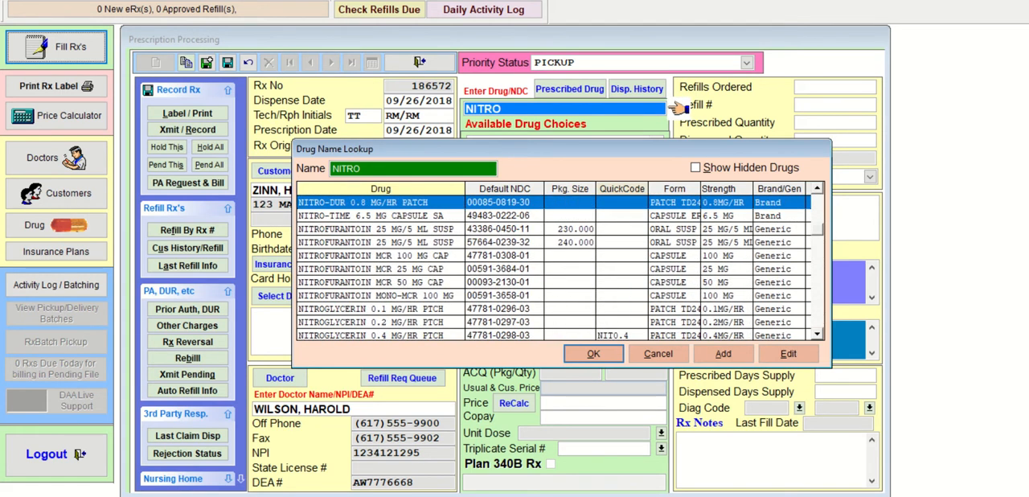
pyautogui.press('Up')
pyautogui.press('Up')
pyautogui.press('Up')
pyautogui.press('Up')
pyautogui.press('Up')
pyautogui.press('Up')
pyautogui.press('Up')
pyautogui.press('Up')
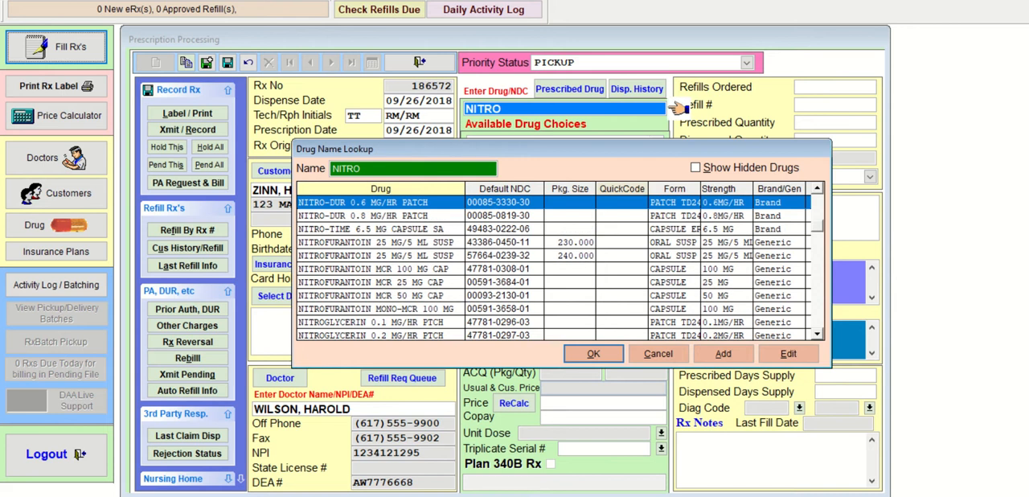
pyautogui.press('Tab')
pyautogui.press('Tab')
pyautogui.press('Tab')
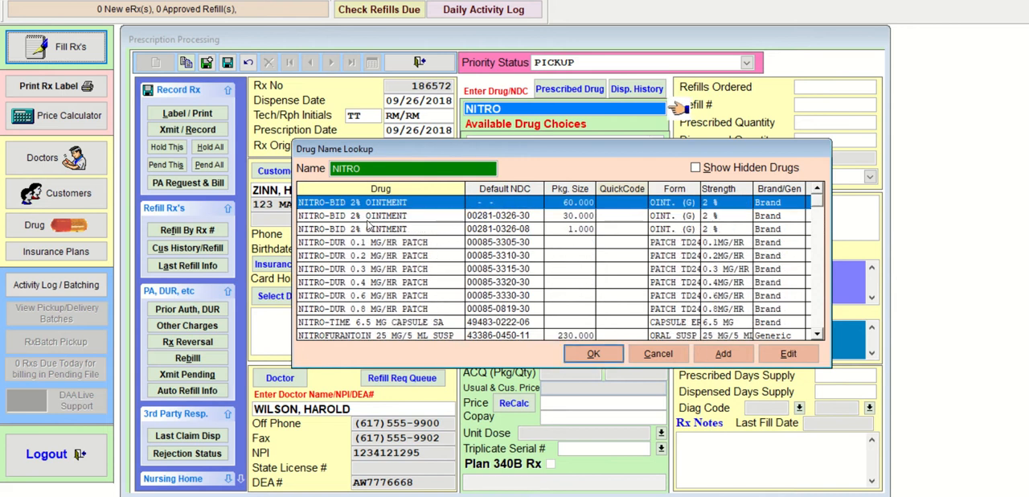
pyautogui.press('Down')
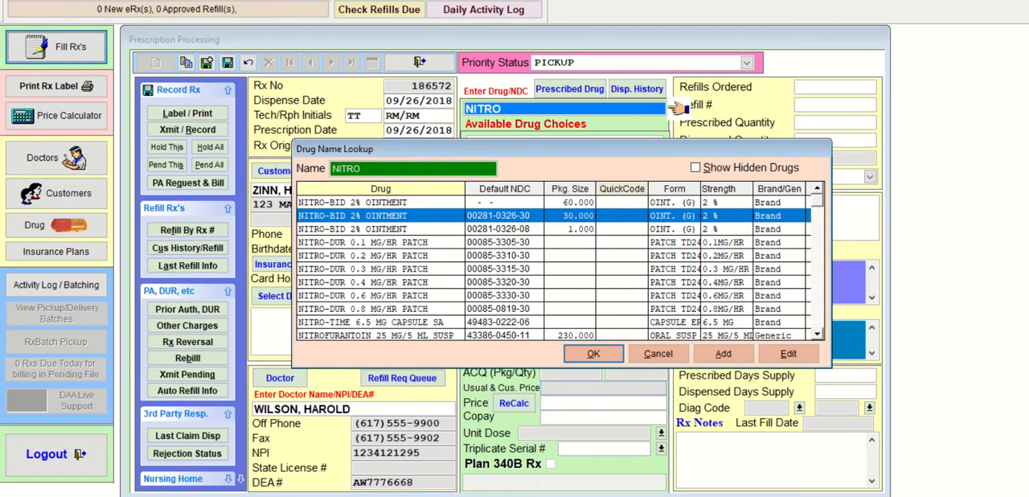
pyautogui.press('Return')
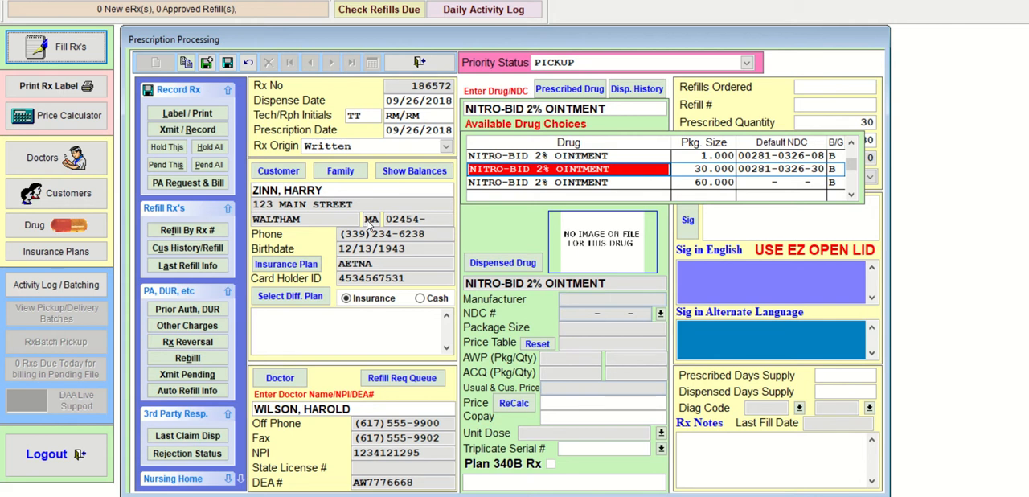
pyautogui.press('Down')
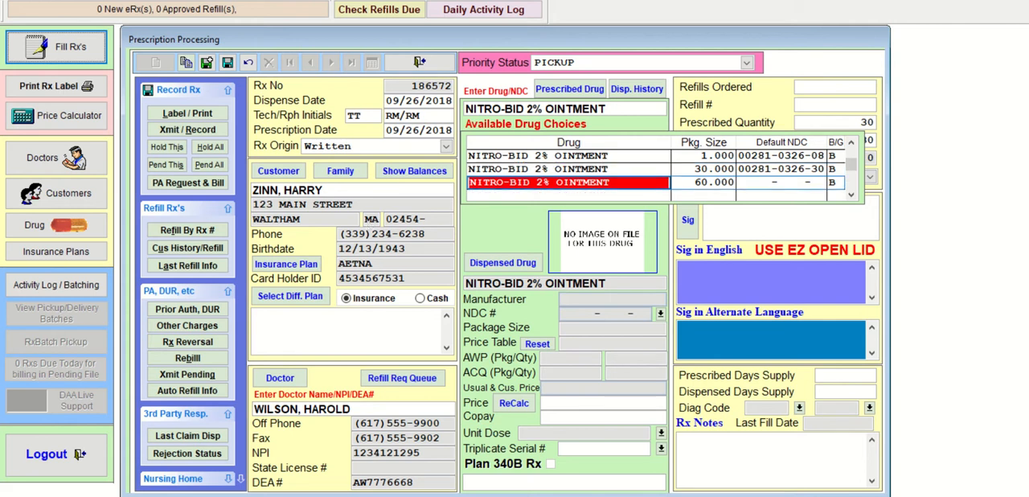
pyautogui.press('Up')
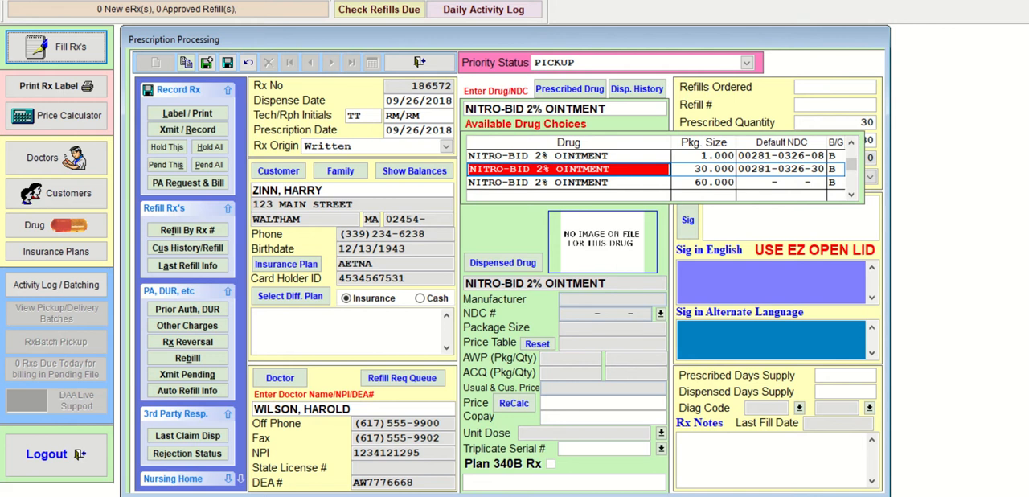
pyautogui.press('Return')
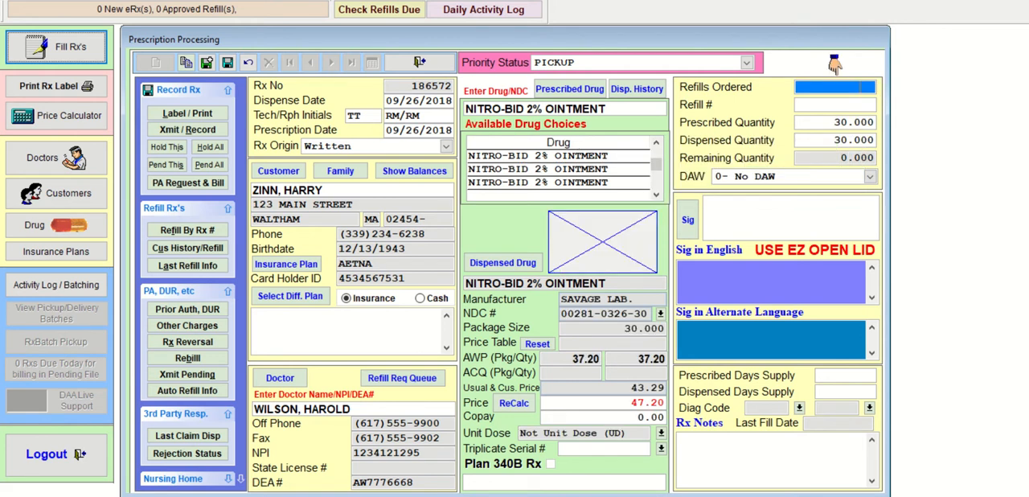
# - Leave refills blank, accept the quantity of 30, and enter the sig AP 1 INCH TO CHEST Q8H for the ointment
pyautogui.press('Return')
pyautogui.press('Return')
pyautogui.press('Return')
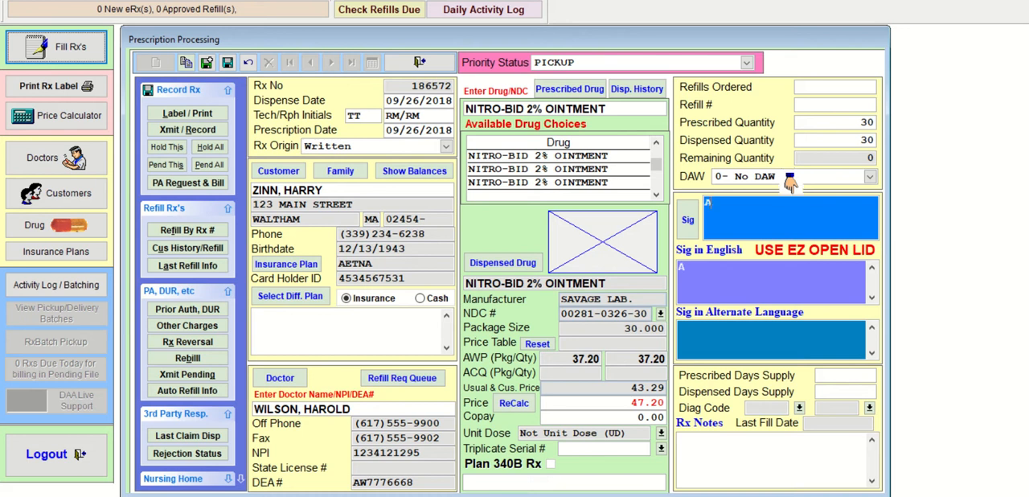
pyautogui.write('A')
pyautogui.press('BackSpace')
pyautogui.write('P 1 I')
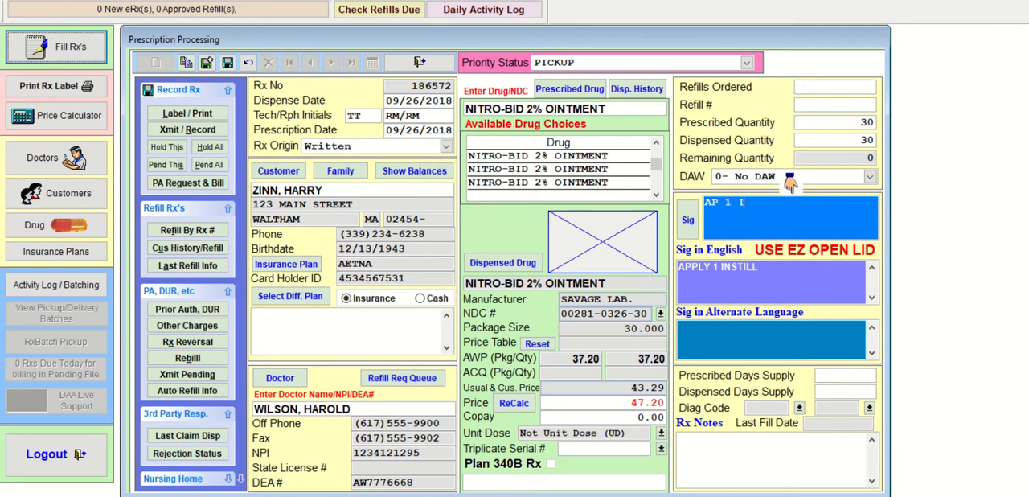
pyautogui.write('NCH TO CHEST')
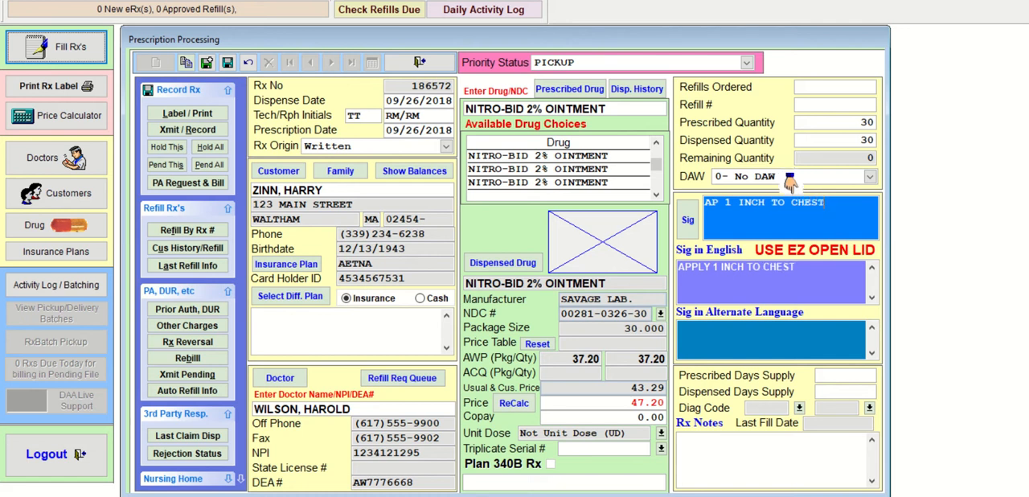
pyautogui.write(' Q8H')
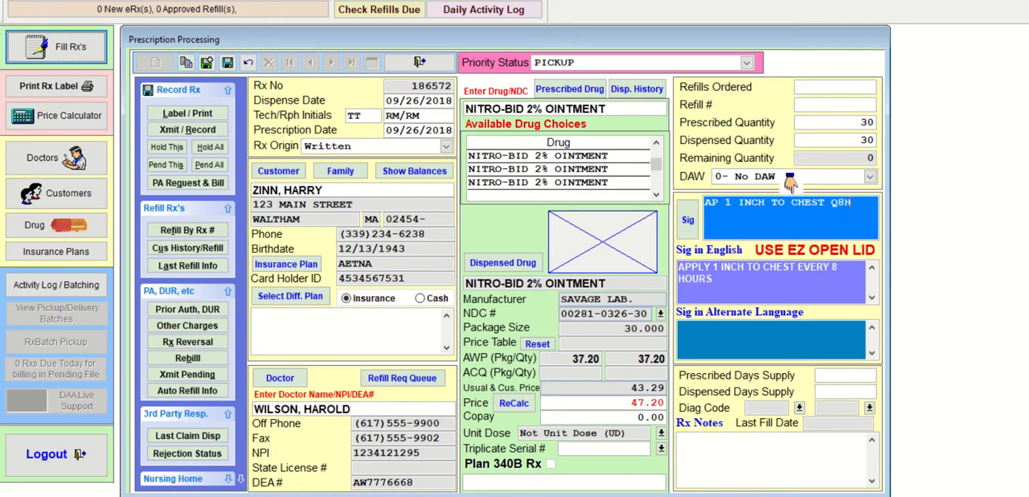
pyautogui.press('Tab')
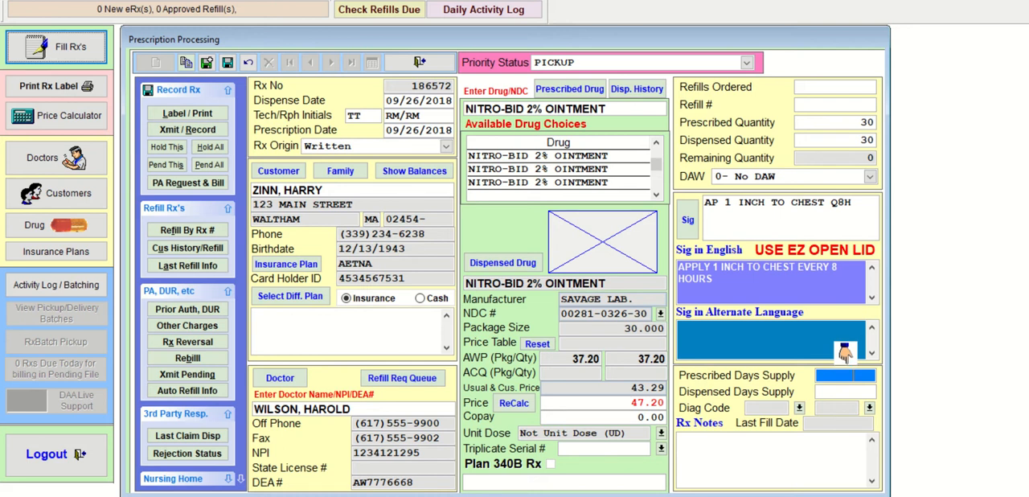
# - Set the prescribed and dispensed days supply to 10, and check it against the 1 INCH dose and package size
pyautogui.write('10')
pyautogui.press('Tab')
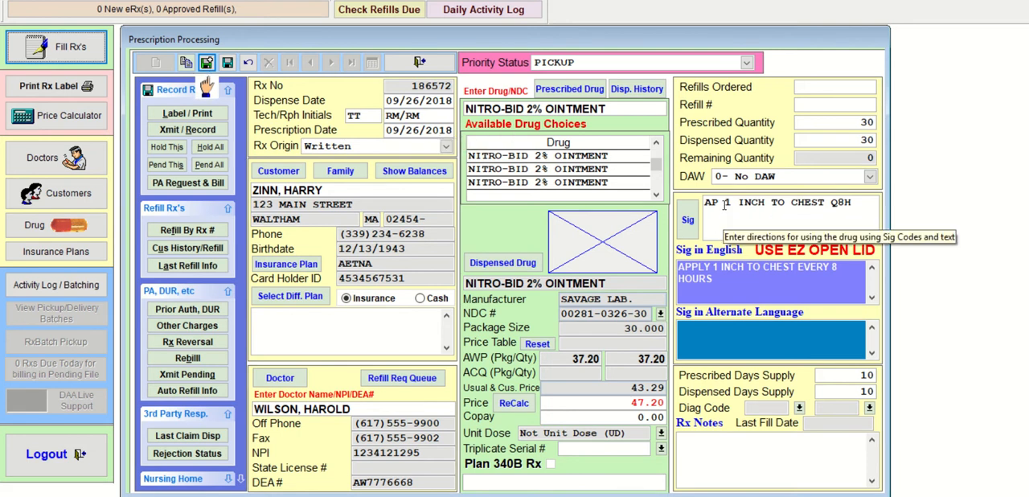
pyautogui.click(715, 231)
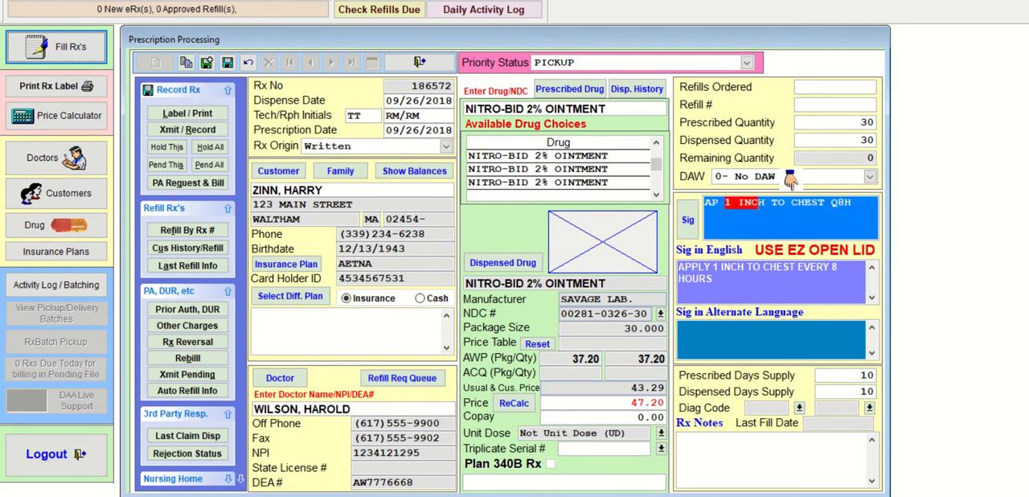
pyautogui.click(633, 330)
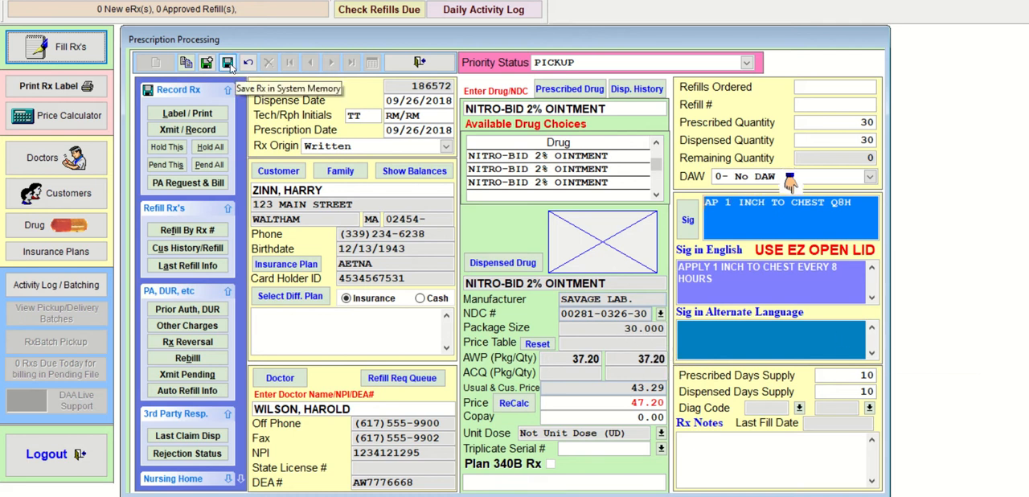
# - Save the NITRO-BID prescription, transmit and record it, and close its claim status
pyautogui.click(228, 63)
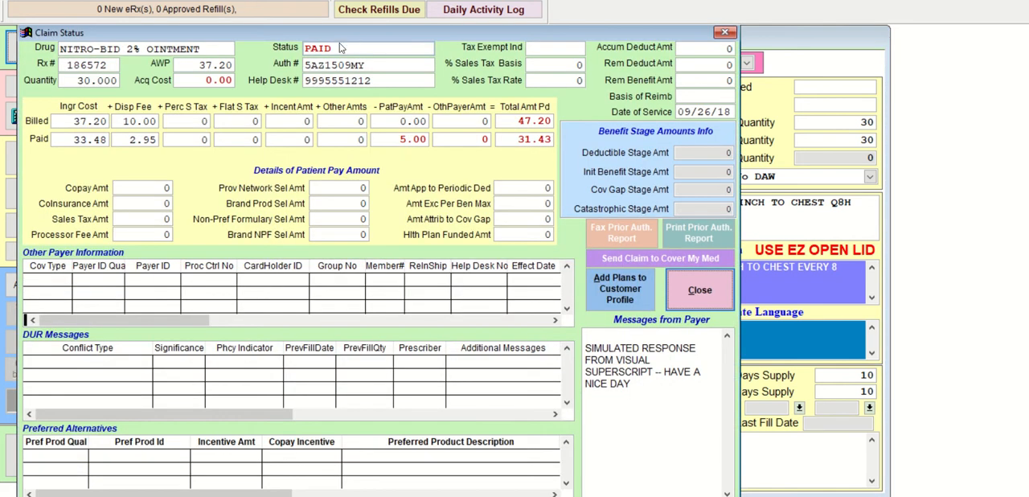
pyautogui.click(699, 290)
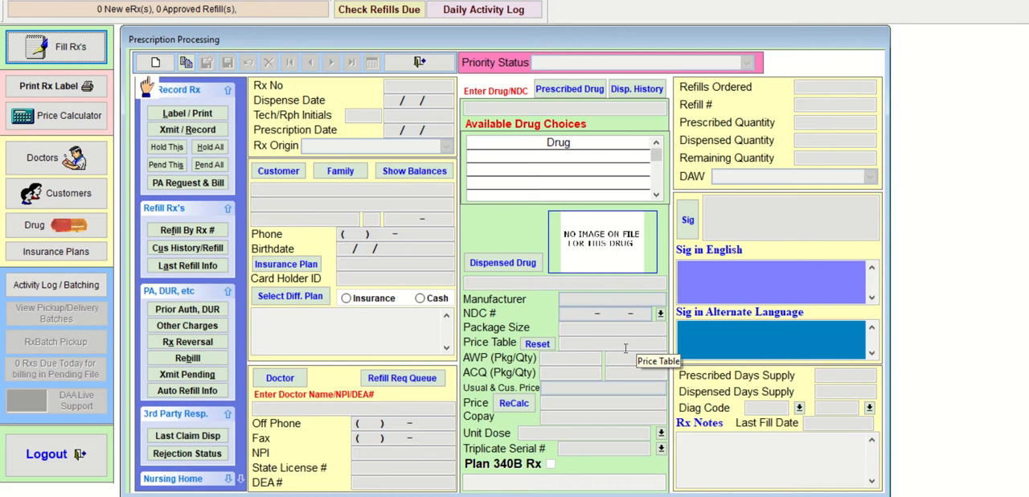
# - Start a new written prescription and select the customer matching the partial surname, who has the CIGNA plan
pyautogui.click(156, 62)
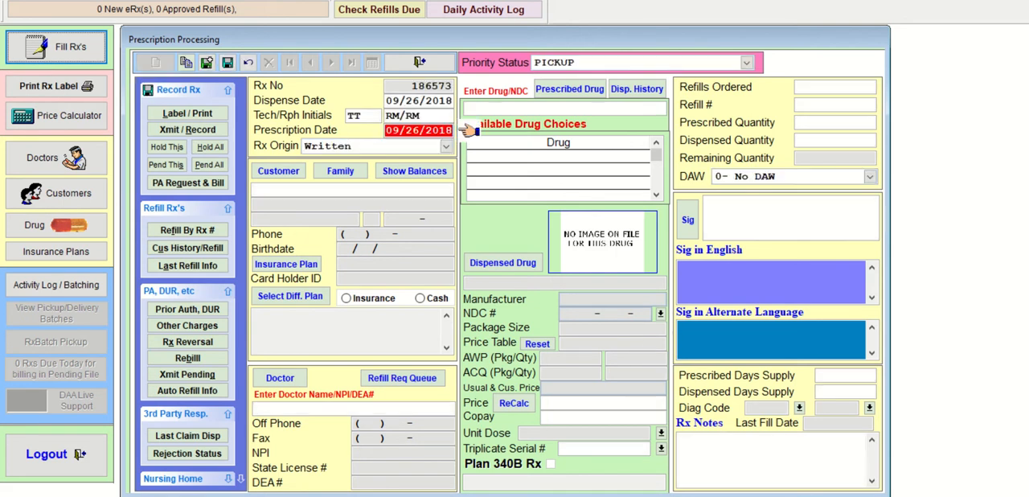
pyautogui.press('Return')
pyautogui.press('Return')
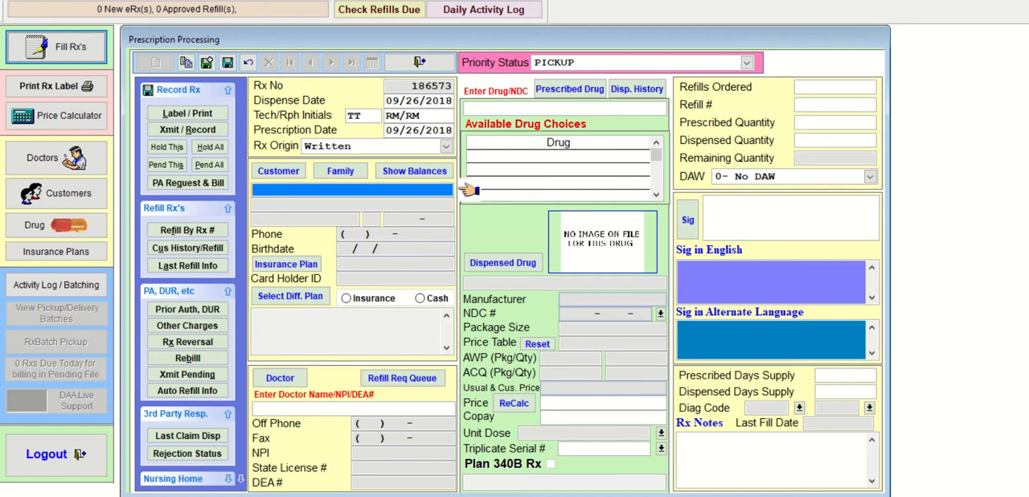
pyautogui.write('YOR')
pyautogui.press('Return')
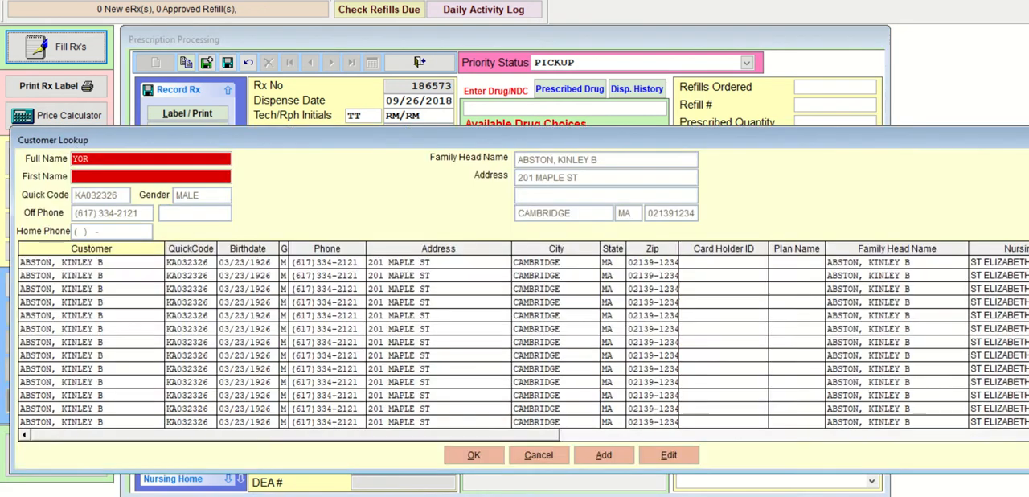
pyautogui.press('Return')
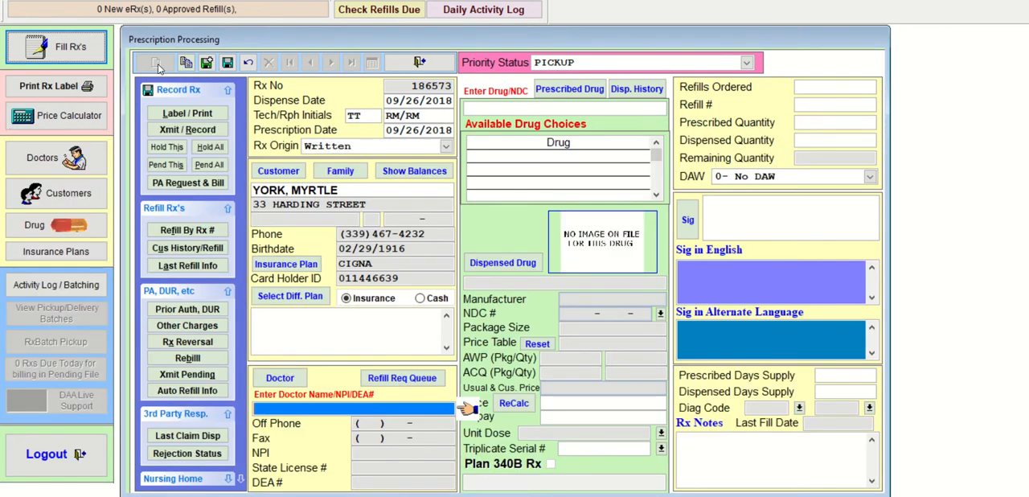
# - Look up the doctor by partial surname for this prescription and select the fourth match, on Kent Street in Allston
pyautogui.write('WIL')
pyautogui.press('Return')
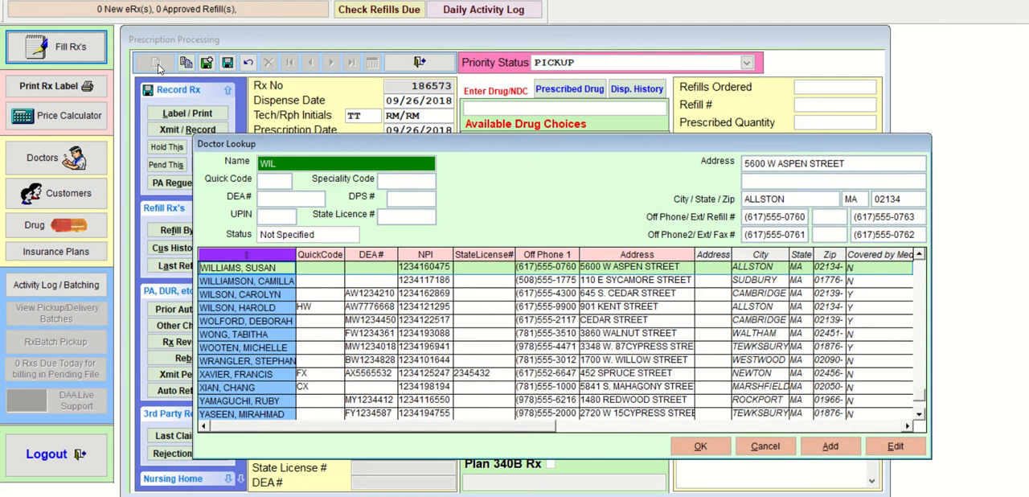
pyautogui.press('Down')
pyautogui.press('Down')
pyautogui.press('Down')
pyautogui.press('Return')
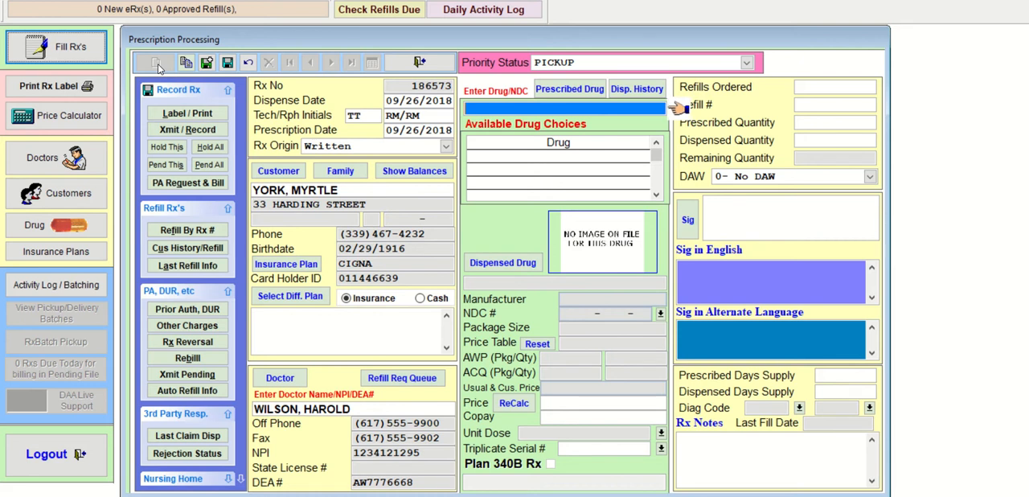
# - Look up the drug by NYST and choose NYSTATIN 100,000 UNITS/ML SUSP with the 473 package size
pyautogui.write('NYST')
pyautogui.press('Return')
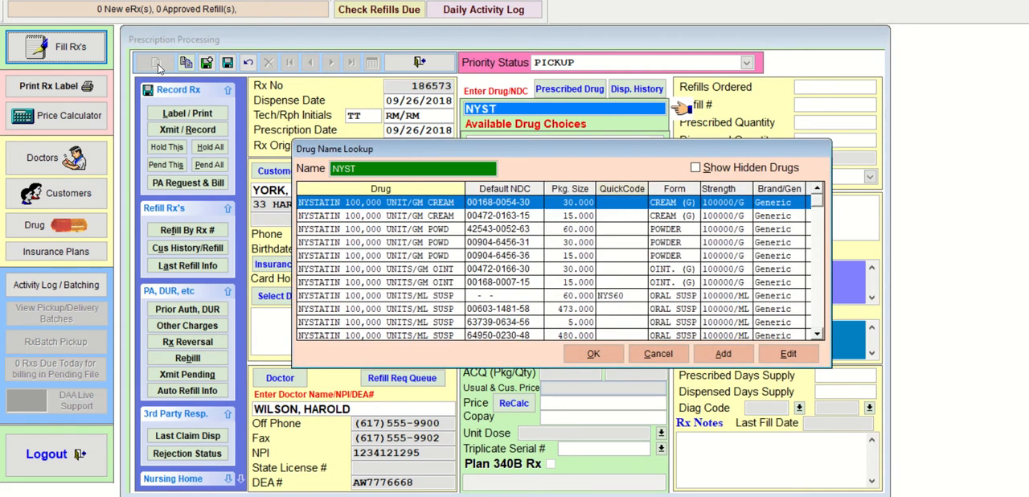
pyautogui.press('Down')
pyautogui.press('Down')
pyautogui.press('Down')
pyautogui.press('Down')
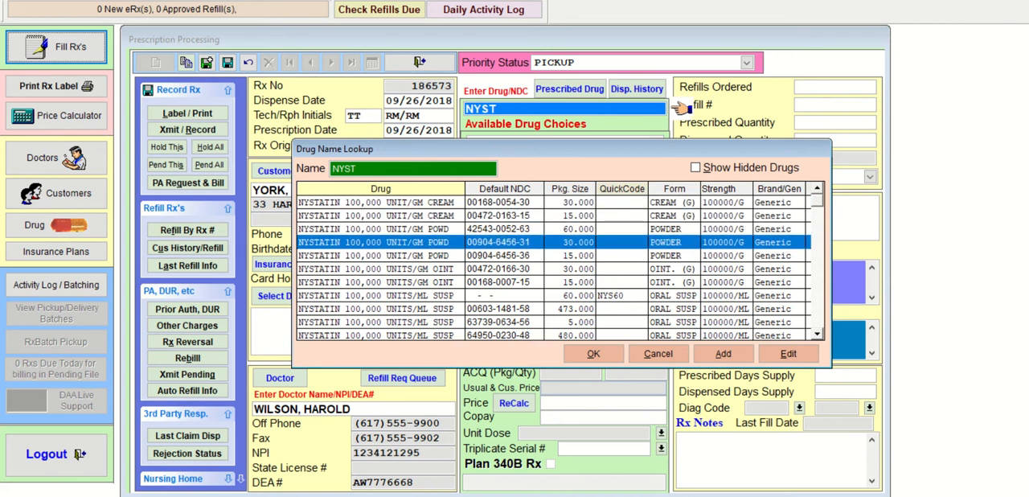
pyautogui.press('Down')
pyautogui.press('Down')
pyautogui.press('Down')
pyautogui.press('Down')
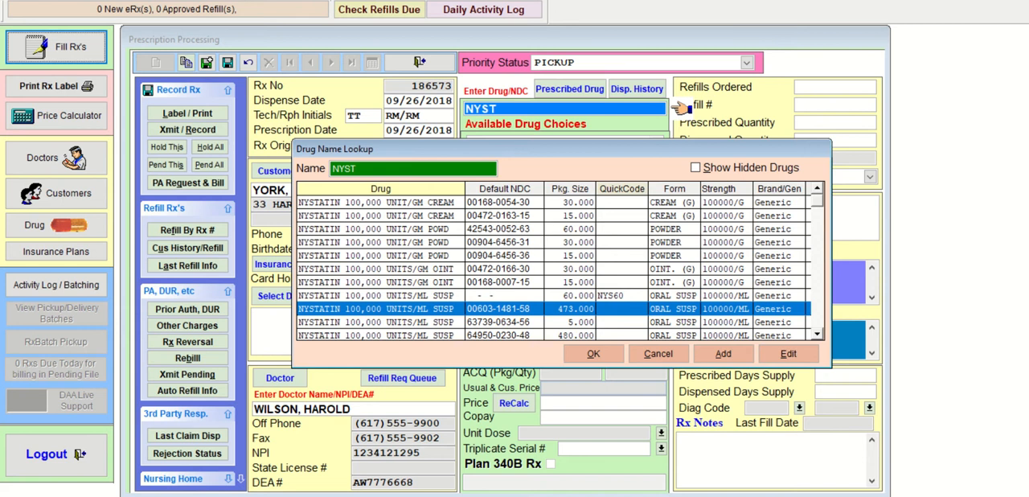
pyautogui.press('Return')
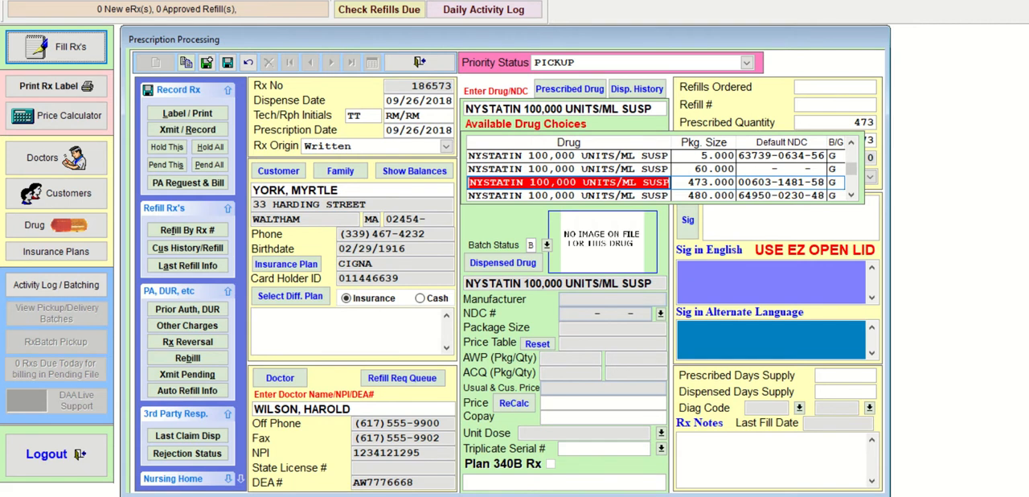
pyautogui.press('Return')
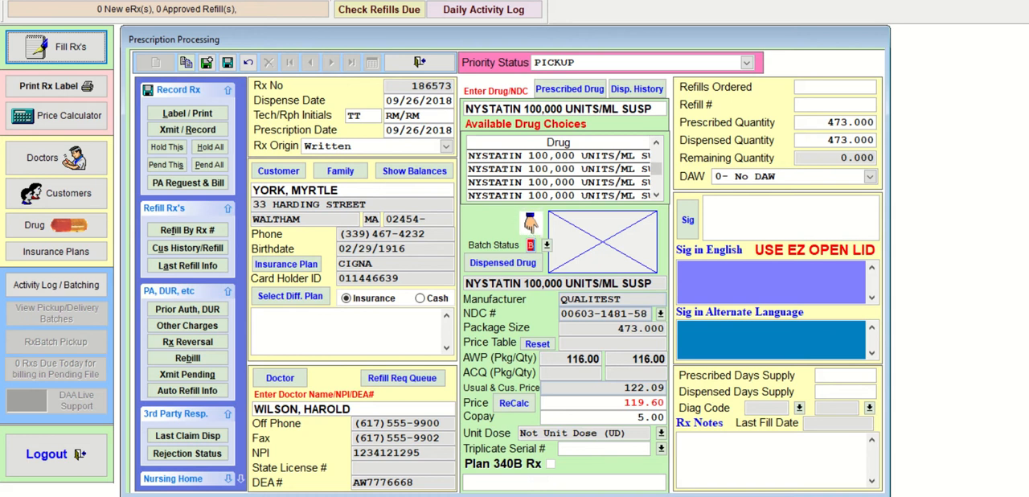
# - Accept 473 as both the prescribed and the dispensed quantity, and proceed to the sig
pyautogui.press('Tab')
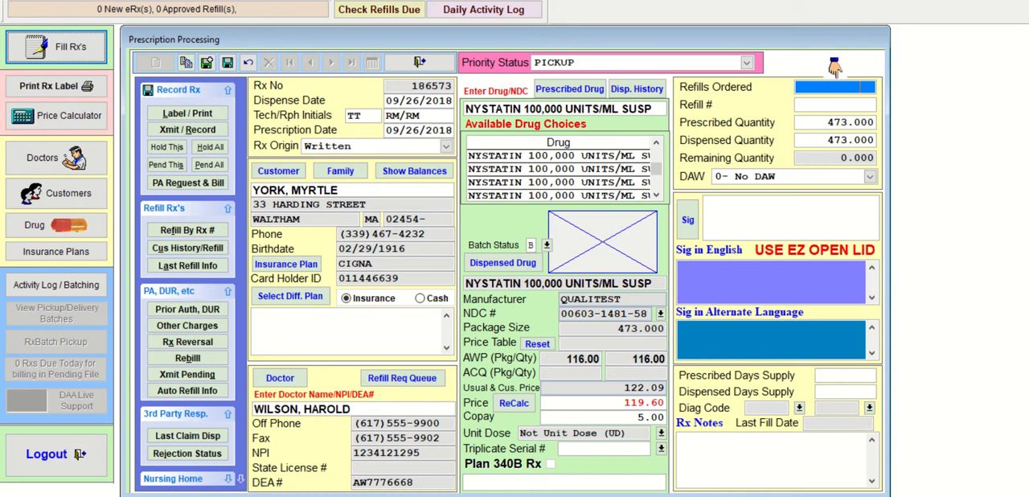
pyautogui.press('Tab')
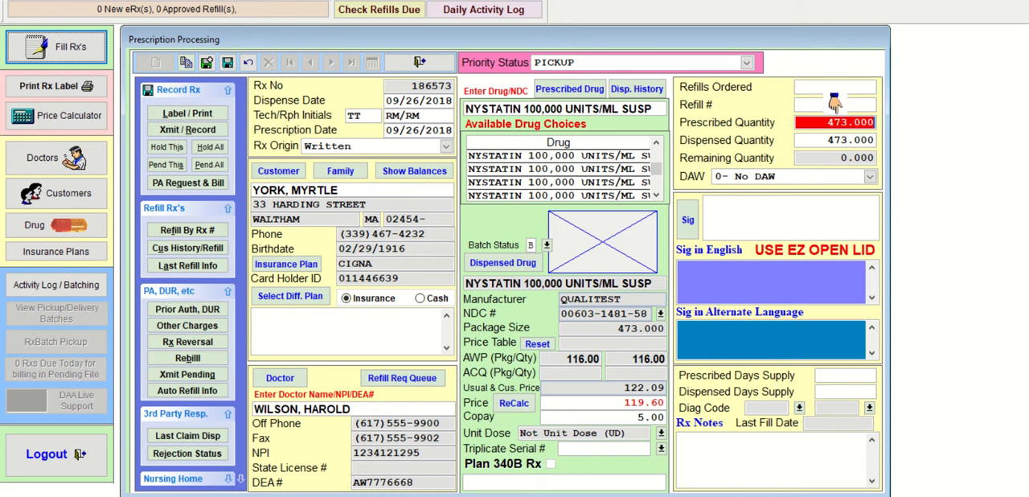
pyautogui.press('Tab')
pyautogui.press('Tab')
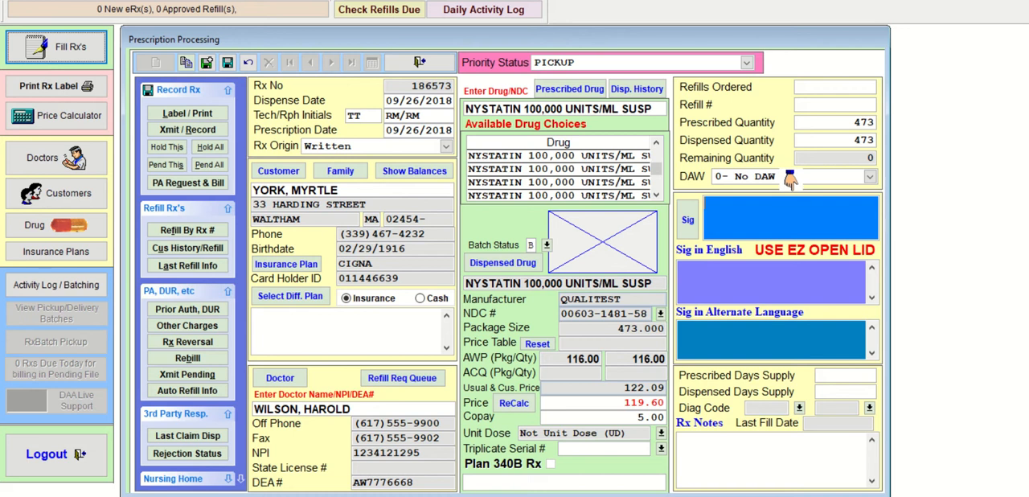
pyautogui.write('S')
pyautogui.write('S')
pyautogui.press('BackSpace')
pyautogui.press('BackSpace')
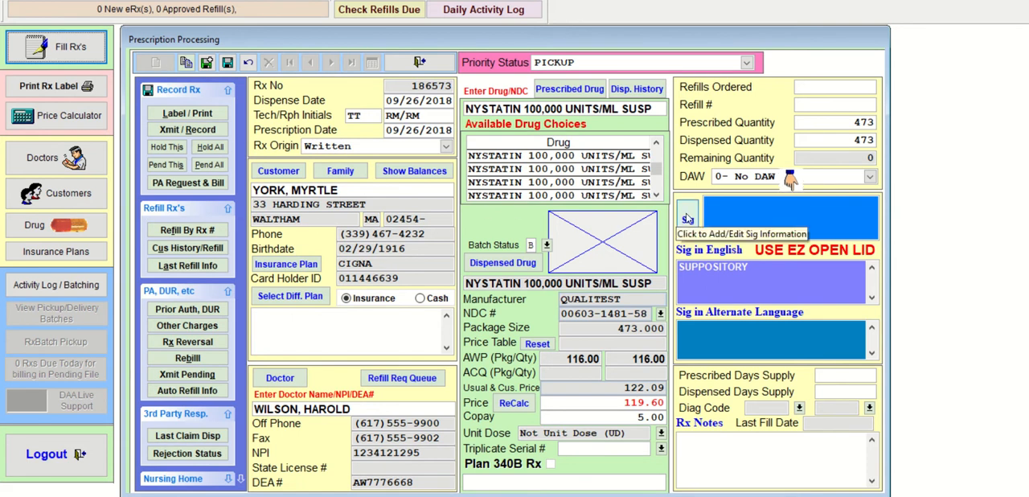
# - Begin the sig with SWISH and set the refills ordered to 1
pyautogui.click(713, 208)
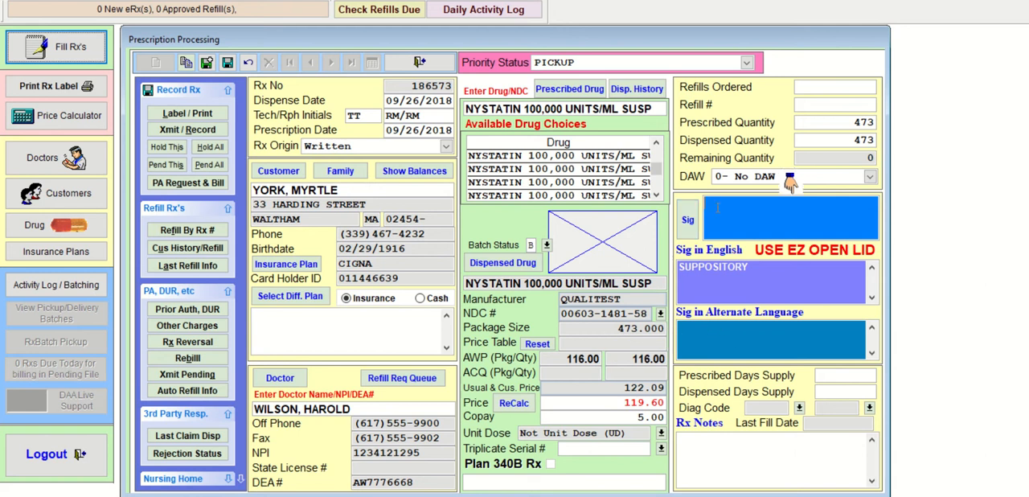
pyautogui.write('SWISH')
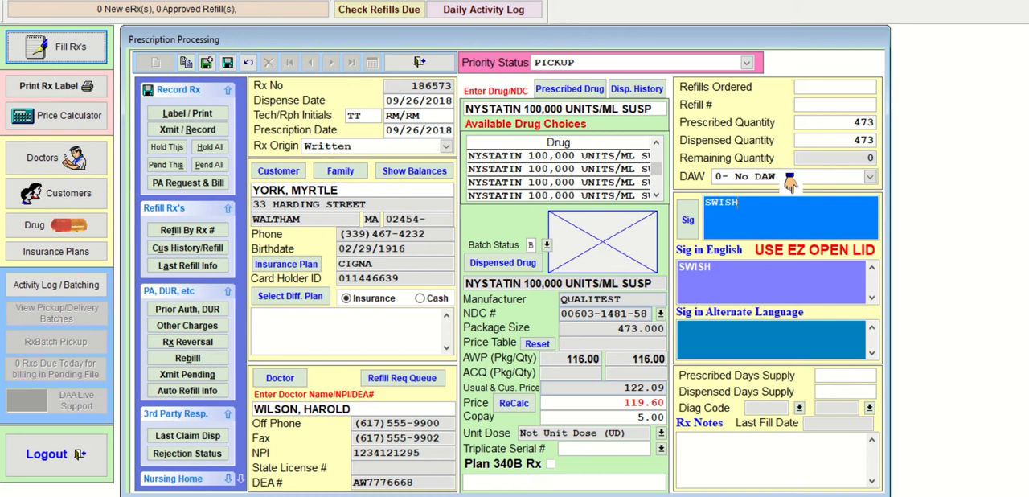
pyautogui.click(874, 86)
pyautogui.press('Tab')
# - Extend the sig with & SWALLOW 1TSP PO
pyautogui.write('& SWALLOW 1')
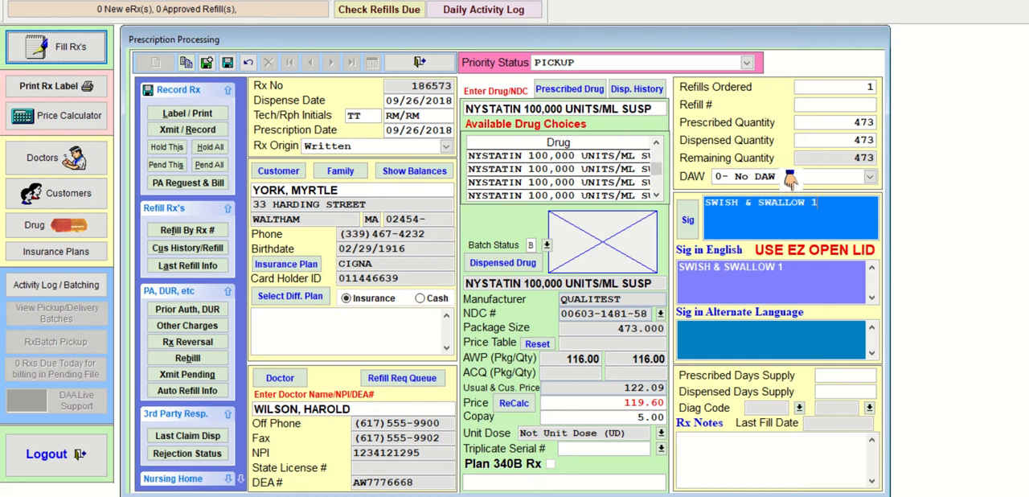
pyautogui.write('TSP')
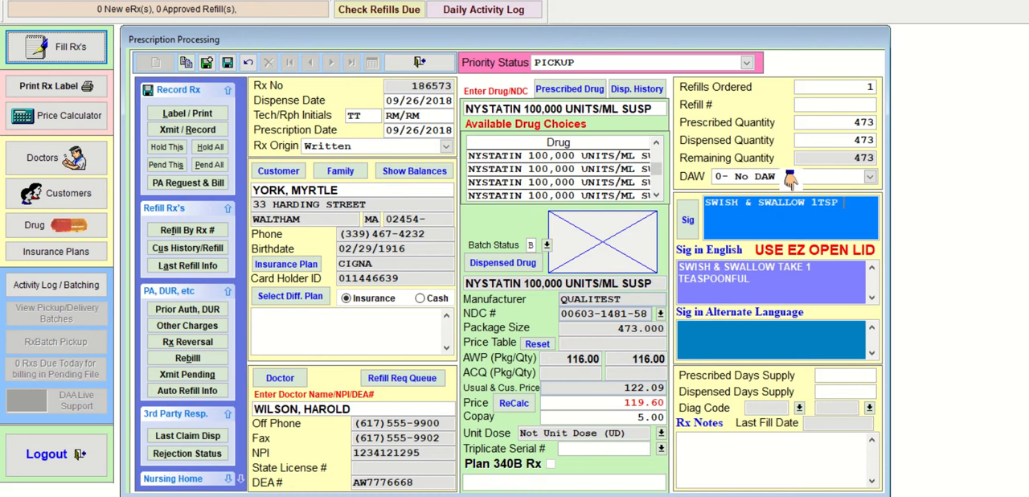
pyautogui.write(' PO')
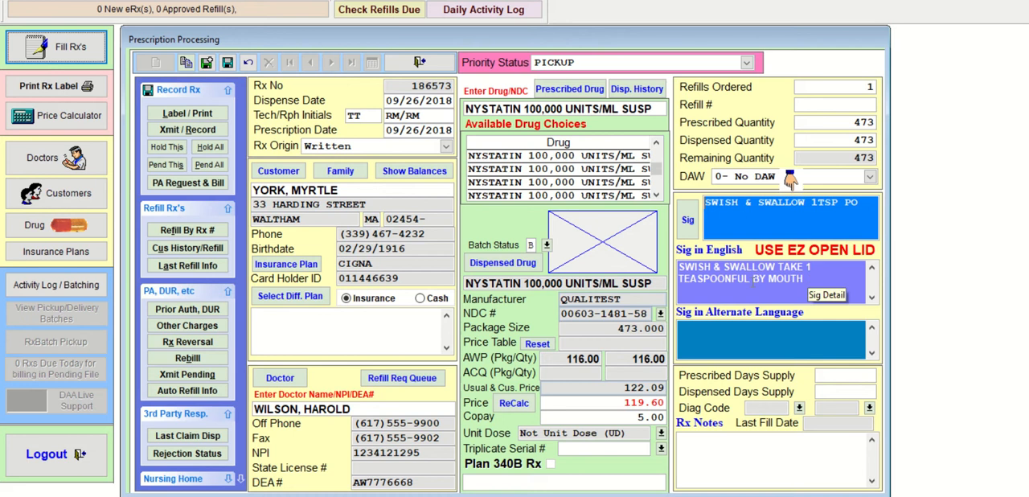
# - Rewrite the end of the sig so that it reads SWISH & SWALLOW 1 TSP PO QID F10
pyautogui.press('BackSpace')
pyautogui.press('BackSpace')
pyautogui.press('BackSpace')
pyautogui.press('BackSpace')
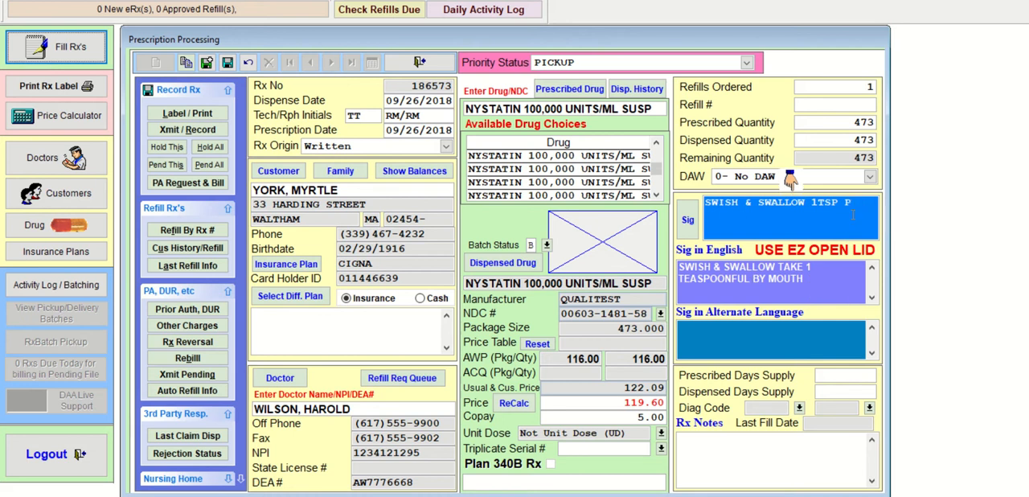
pyautogui.press('BackSpace')
pyautogui.press('BackSpace')
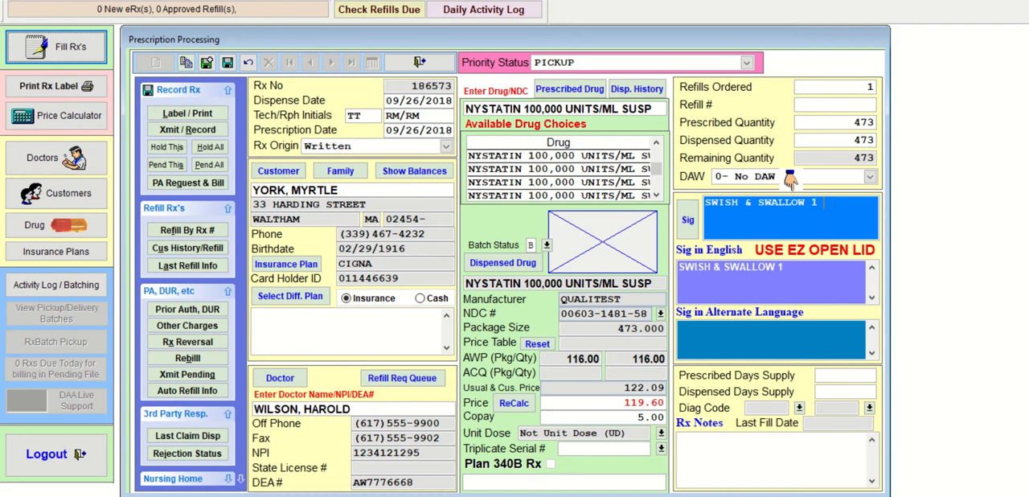
pyautogui.write('TSP')
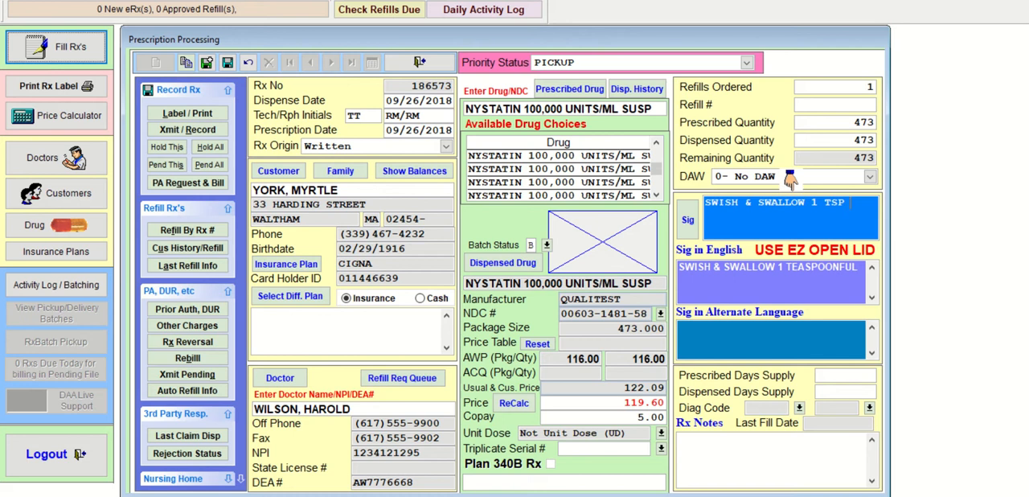
pyautogui.write('PO QI')
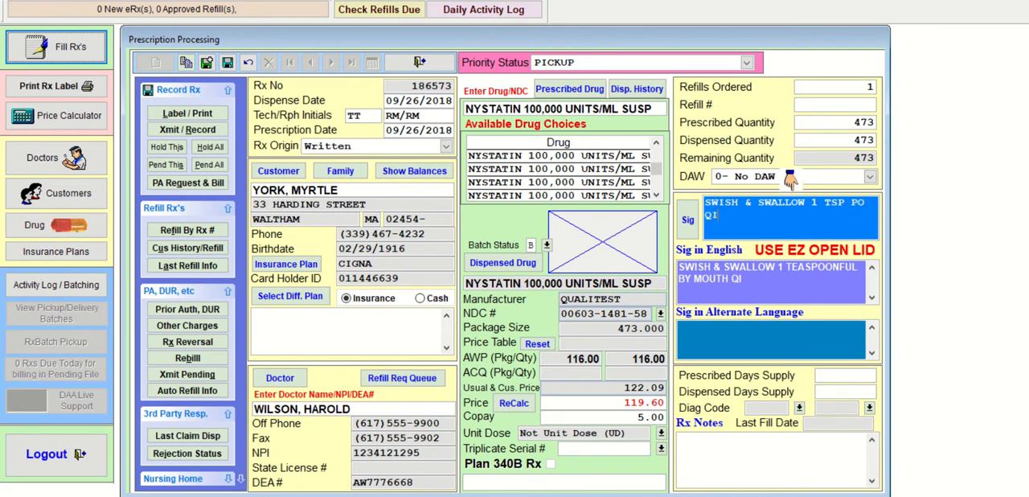
pyautogui.write('D')
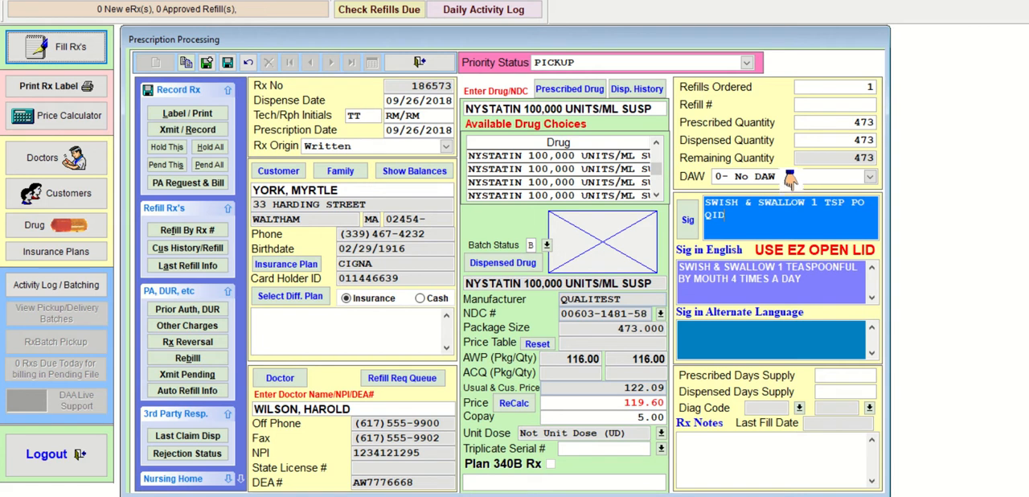
pyautogui.write(' F10')
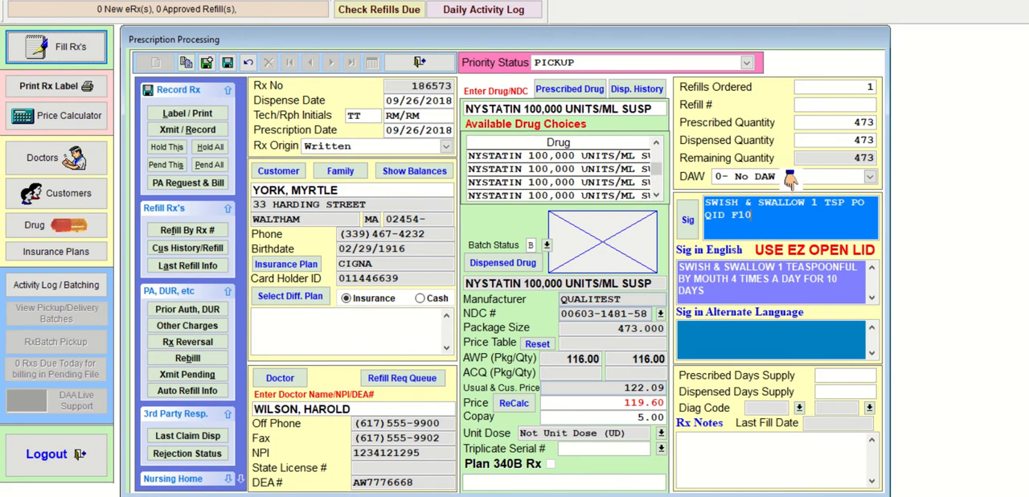
# - Set the prescribed and dispensed days supply of the nystatin prescription to 10
pyautogui.press('Tab')
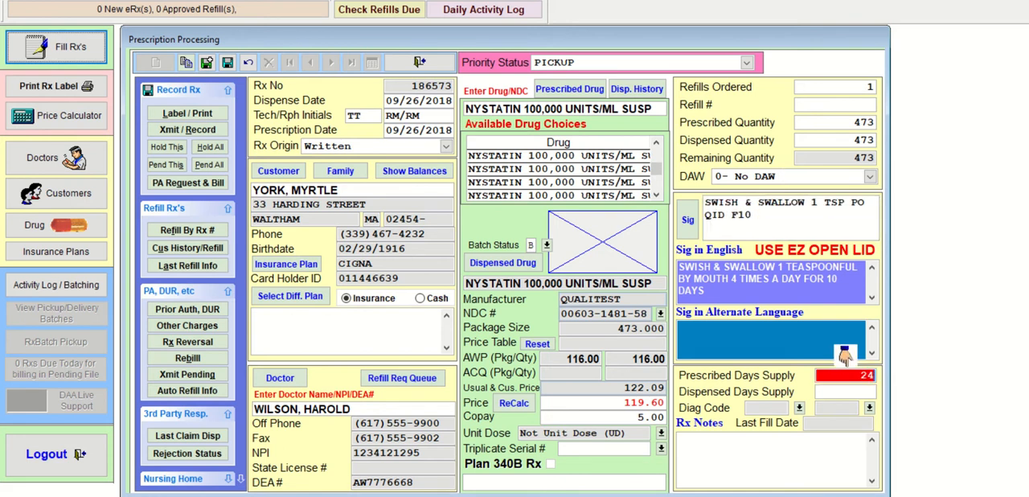
pyautogui.write('10')
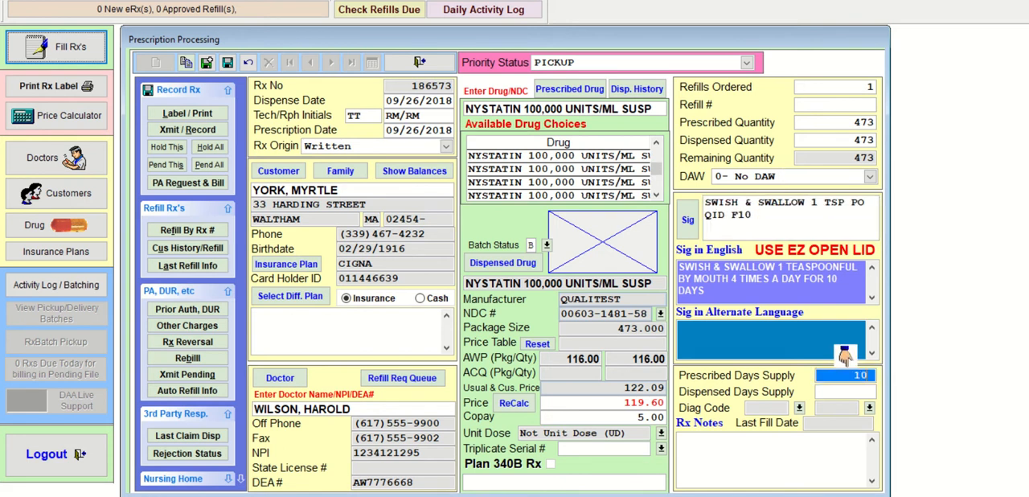
pyautogui.press('Return')
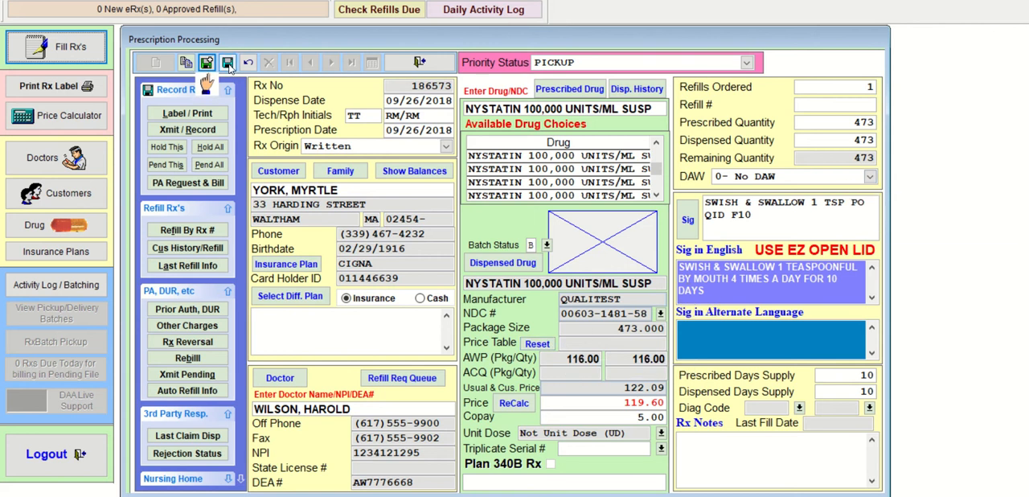
# - Save the nystatin prescription with its batch refill information, transmit and record it, and close its claim status
pyautogui.click(229, 66)
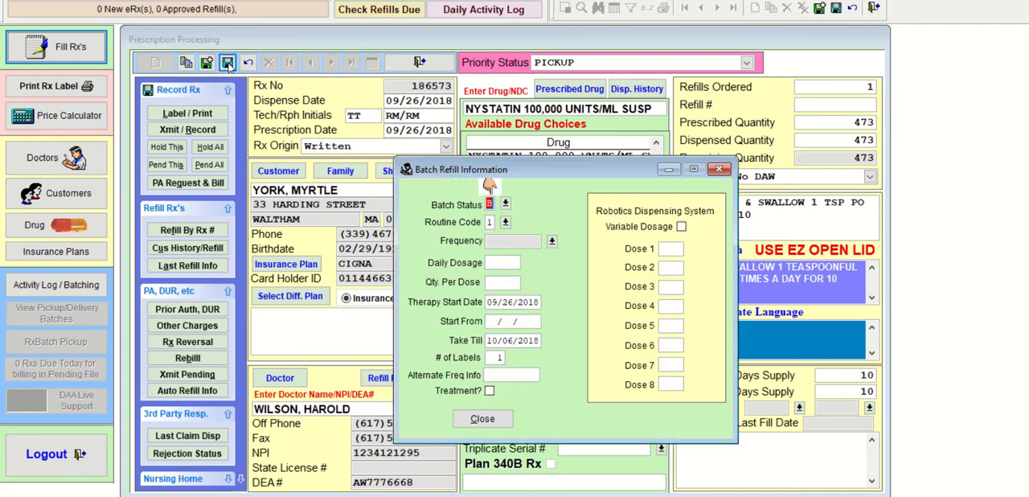
pyautogui.click(492, 423)
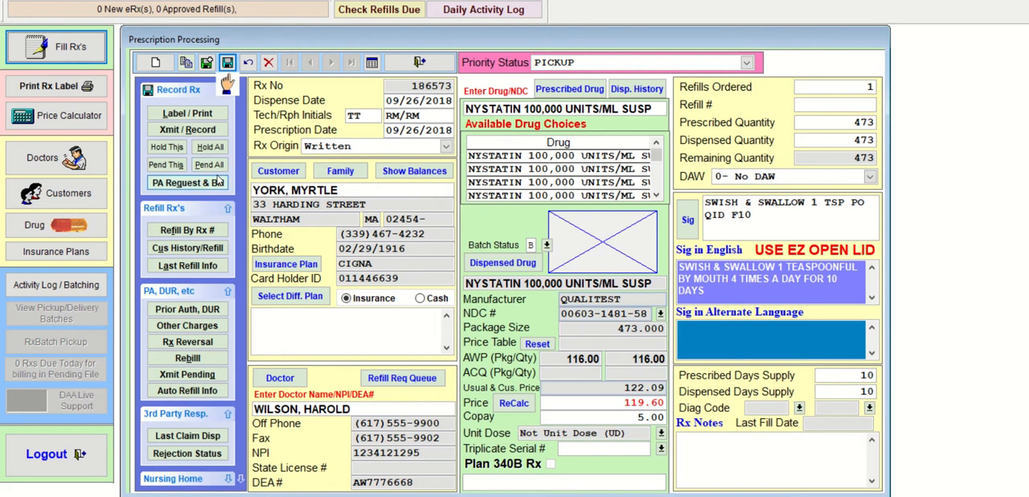
pyautogui.click(187, 129)
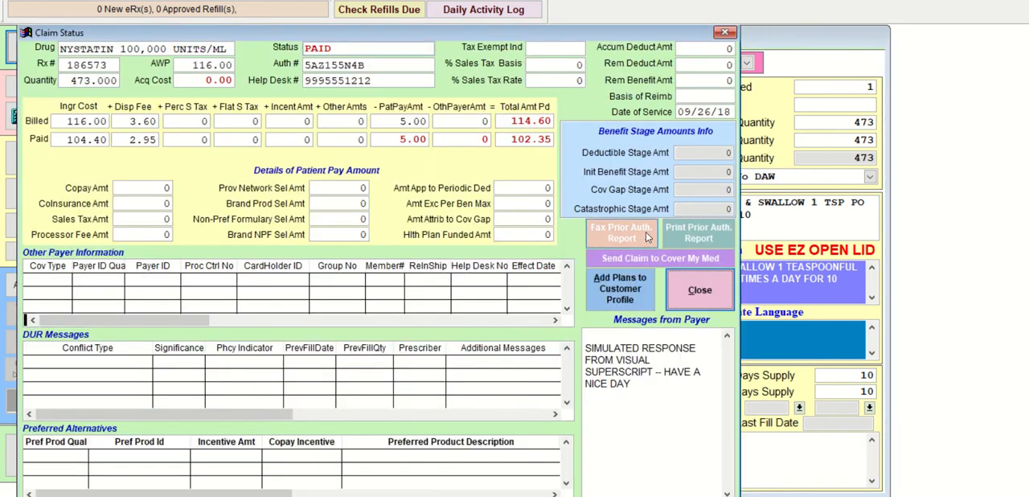
pyautogui.click(701, 294)
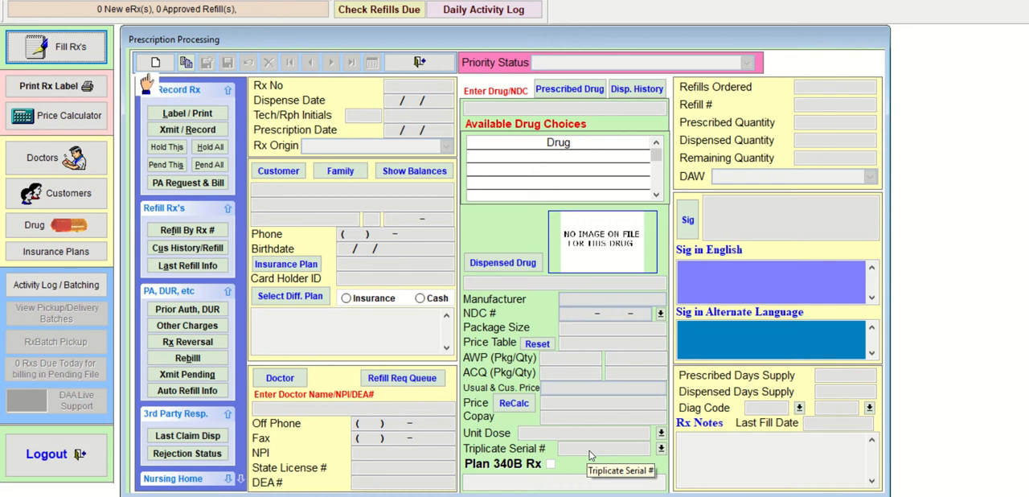
# - Start another new written prescription and select the customer matching the partial surname, who has the AETNA plan
pyautogui.click(157, 64)
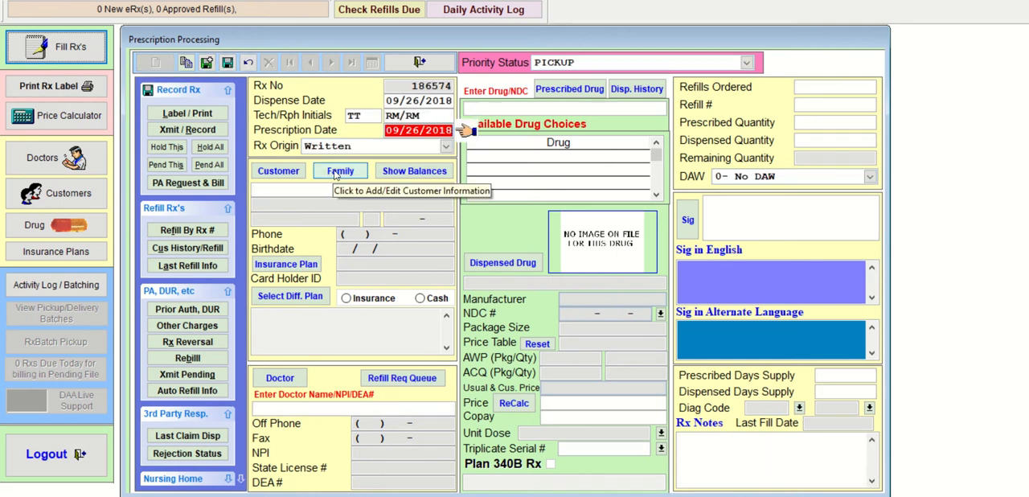
pyautogui.press('Tab')
pyautogui.press('Tab')
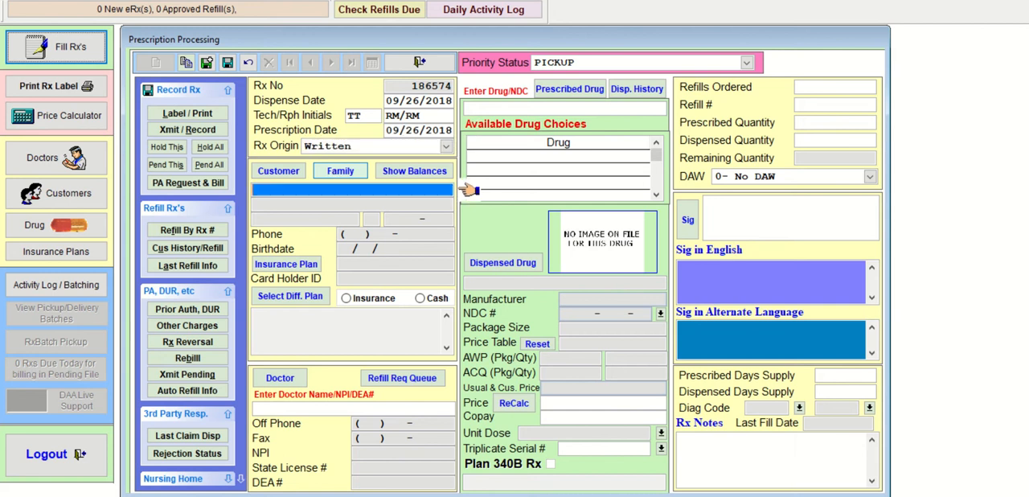
pyautogui.write('YOS')
pyautogui.press('Return')
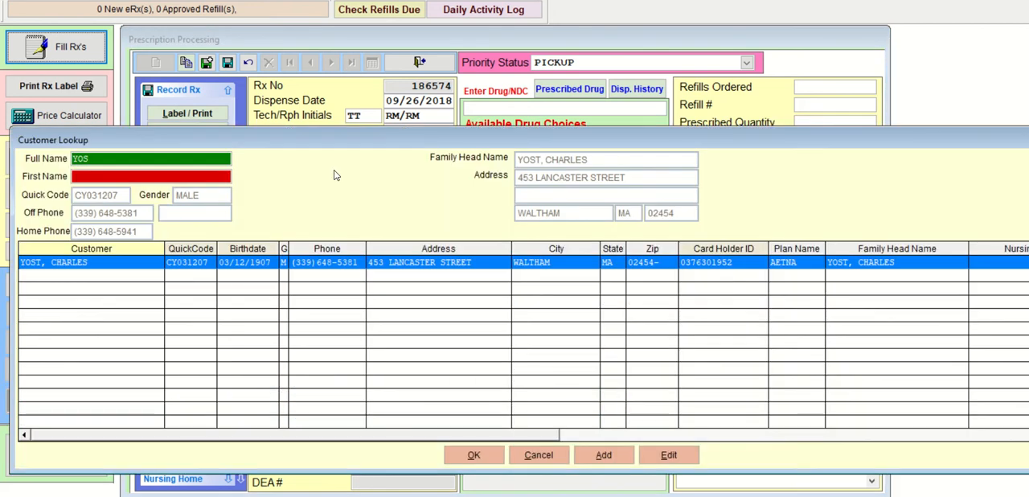
pyautogui.press('Return')
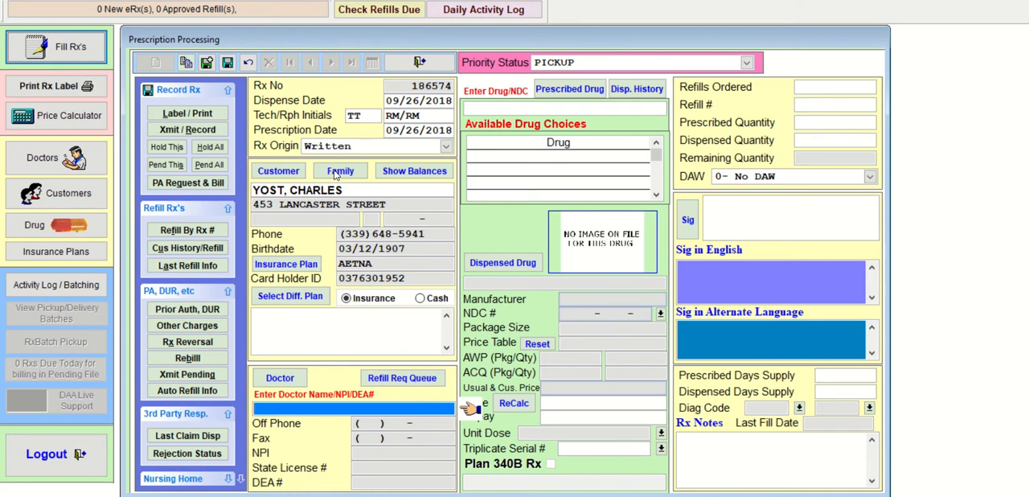
# - Look up the doctor by partial surname and assign the fourth match, on Kent Street in Allston, to the AETNA customer's prescription
pyautogui.write('WIL')
pyautogui.press('Return')
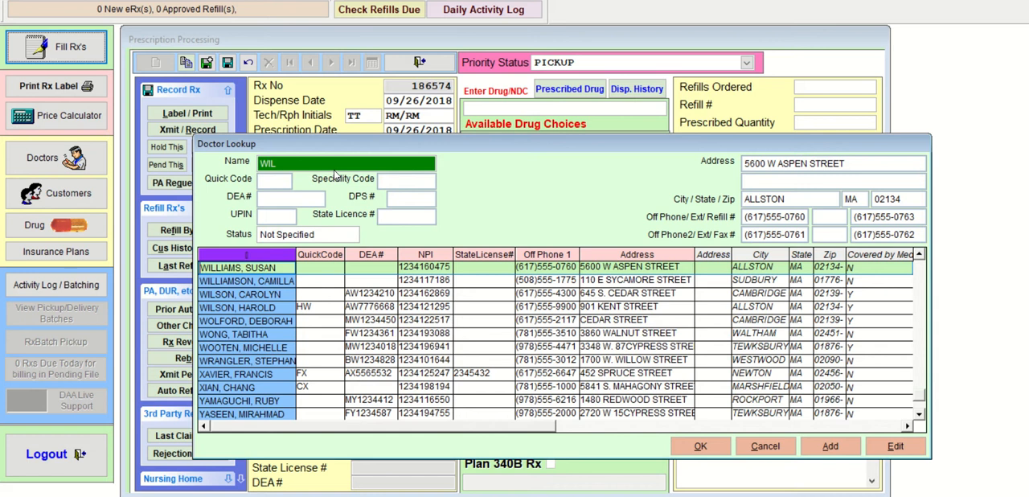
pyautogui.press('Down')
pyautogui.press('Down')
pyautogui.press('Down')
pyautogui.press('Return')
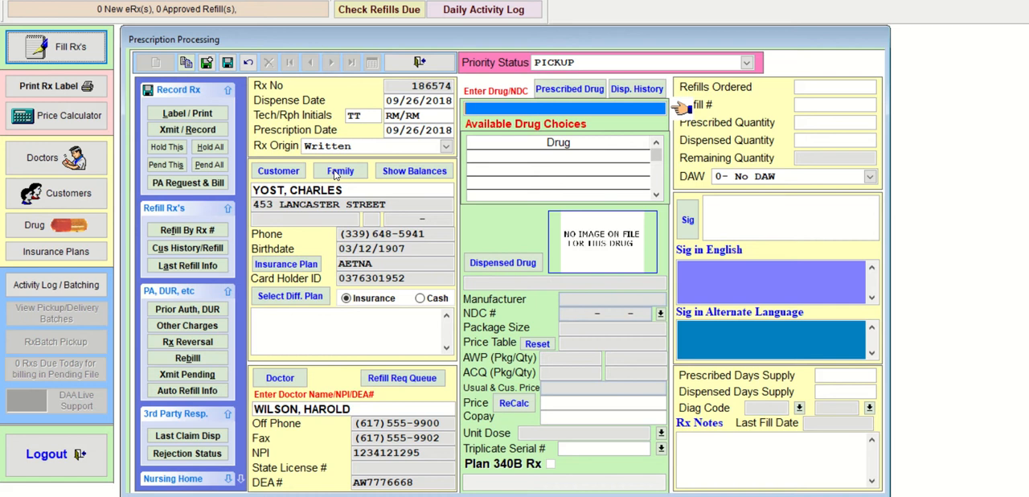
# - Look up KEFL, choose KEFLEX 500 MG PULVULE as the prescribed drug and CEPHALEXIN 500 MG CAPSULE as the dispensed drug
pyautogui.write('KEFL')
pyautogui.press('Return')
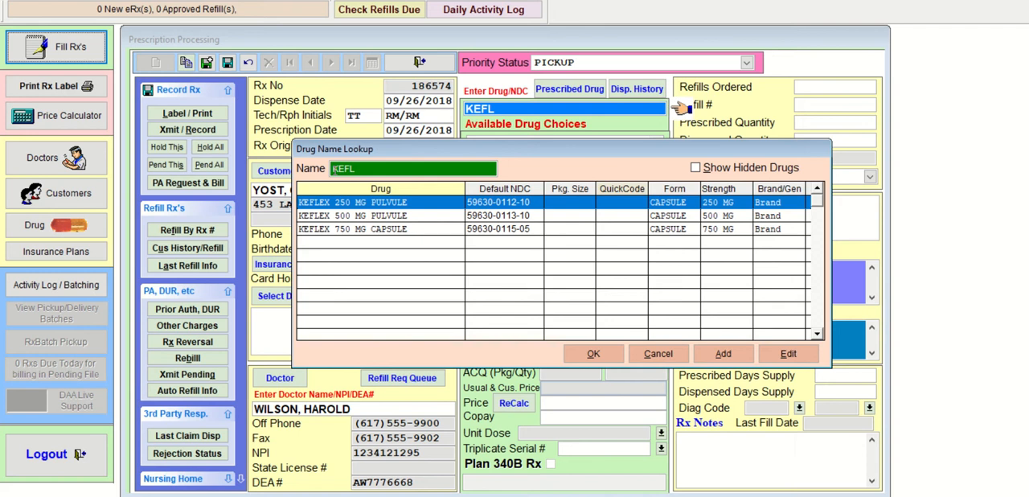
pyautogui.press('Down')
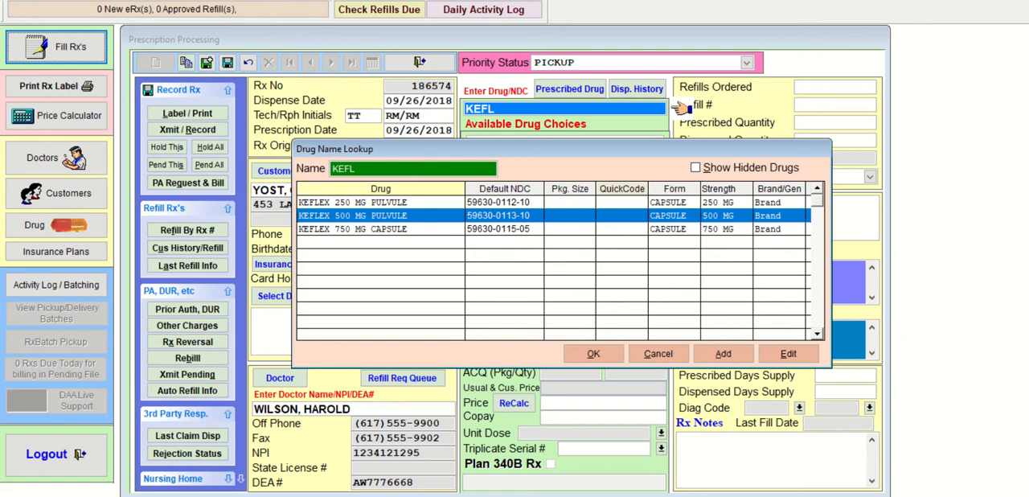
pyautogui.press('Return')
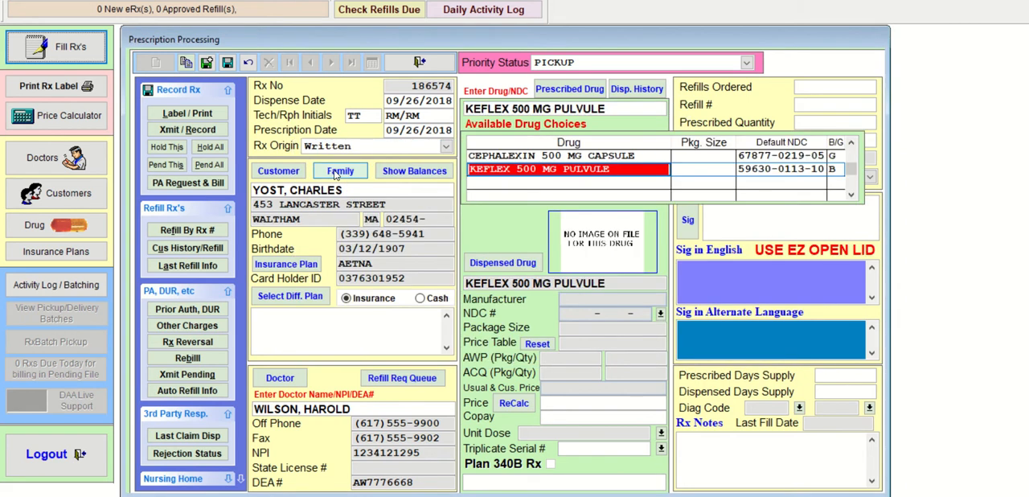
pyautogui.press('Up')
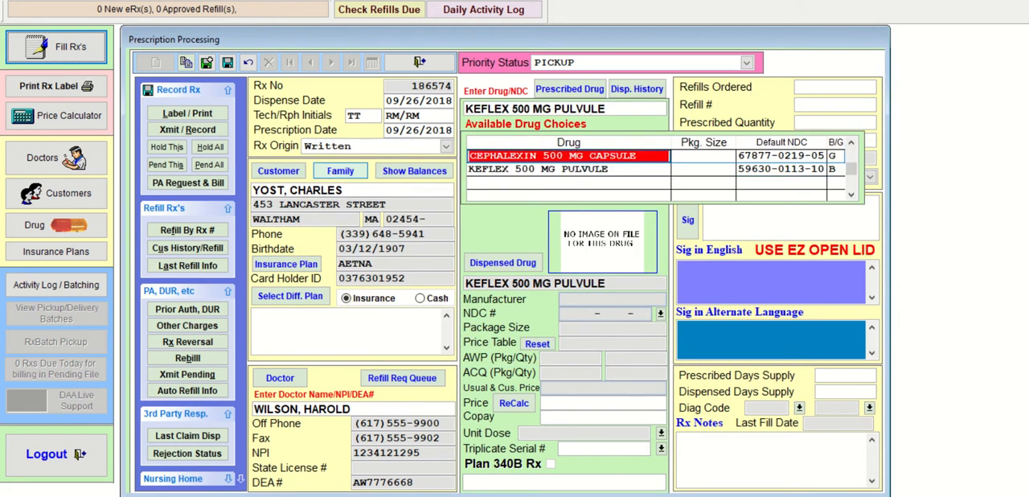
pyautogui.press('Return')
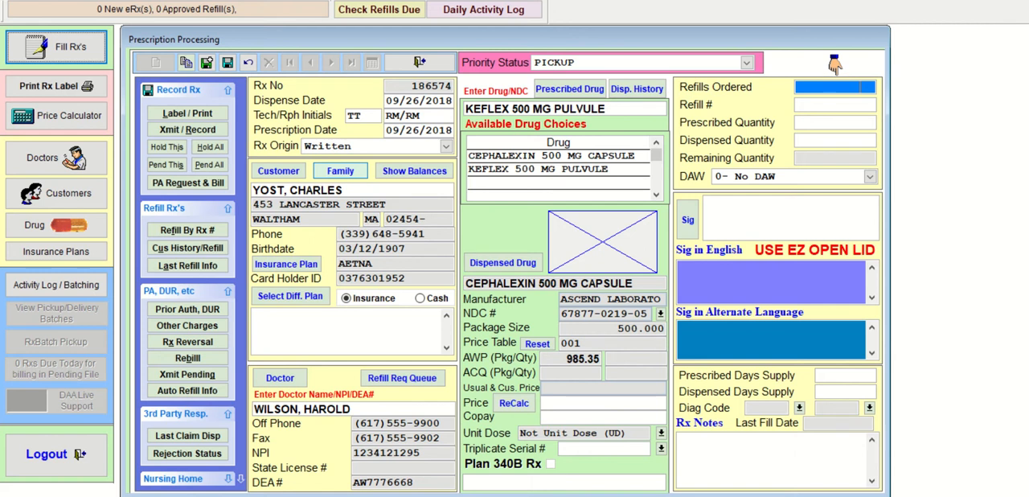
# - Leave the cephalexin prescription without refills and set its prescribed and dispensed quantity to 40
pyautogui.press('Return')
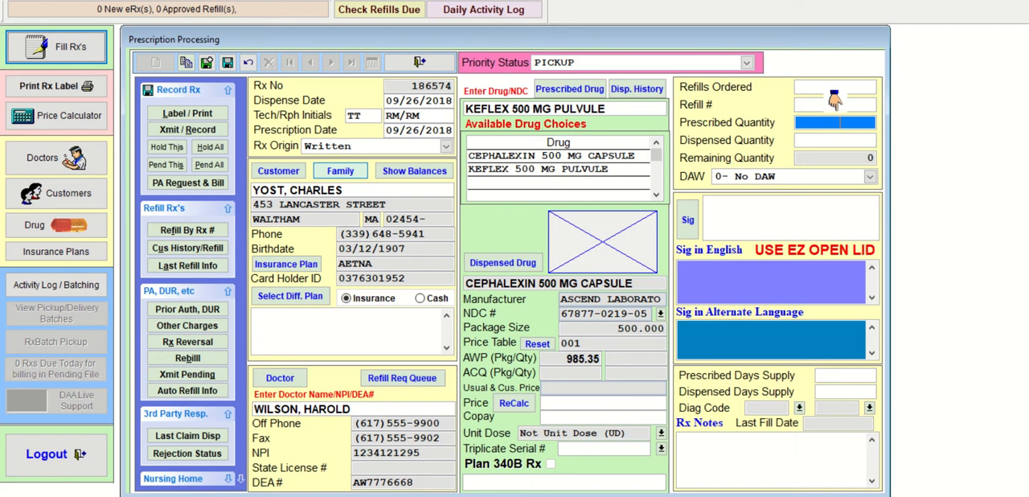
pyautogui.write('40')
pyautogui.press('Tab')
pyautogui.press('Tab')
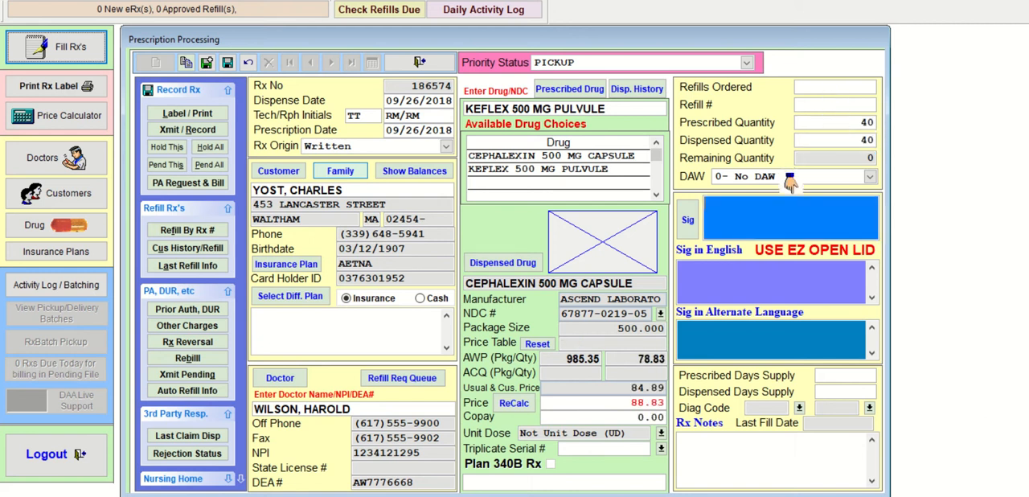
# - Enter the sig T1C PO Q6H F10 for the cephalexin and accept 10 as its prescribed and dispensed days supply
pyautogui.write('T1C')
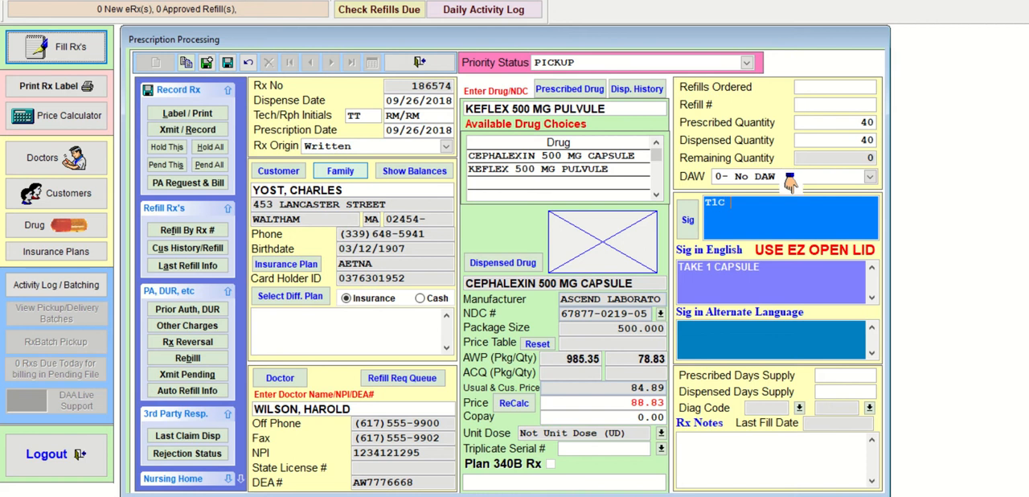
pyautogui.write(' PC')
pyautogui.write(' Q6')
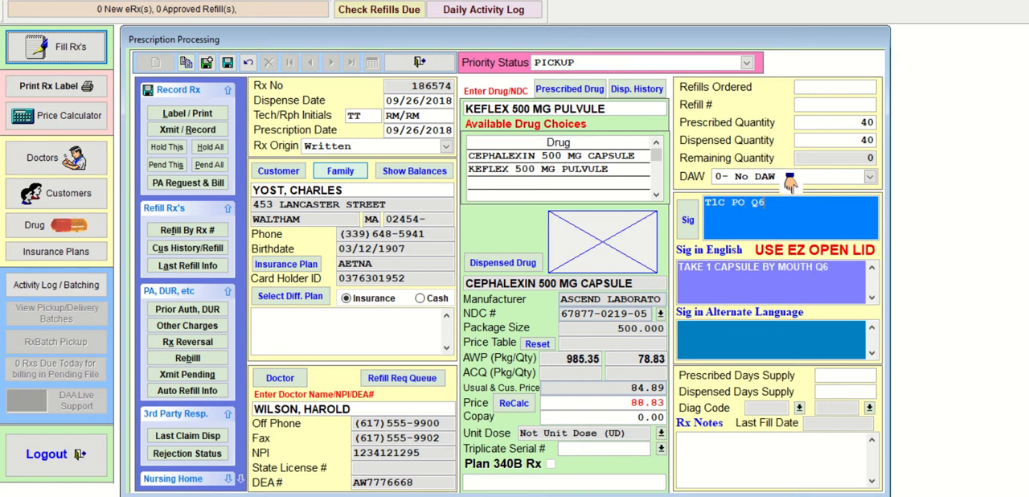
pyautogui.write('H F10')
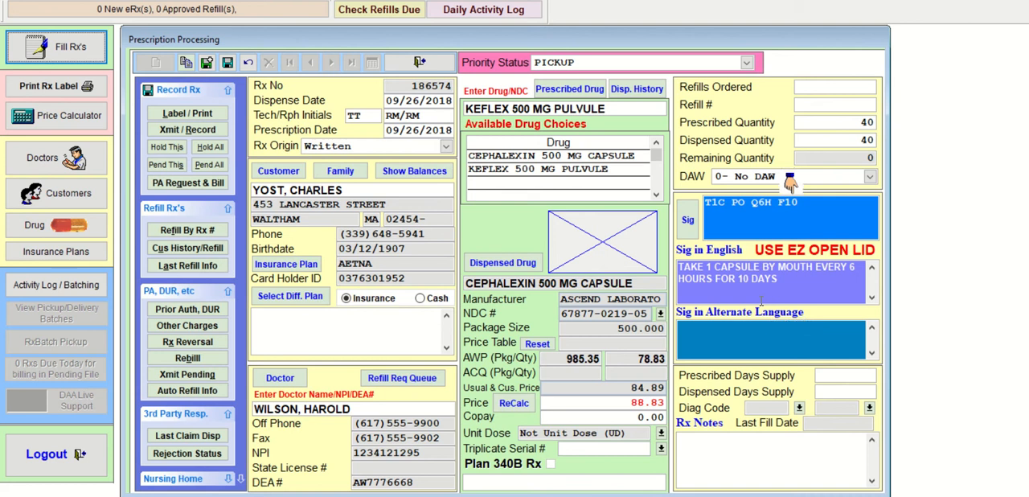
pyautogui.press('Return')
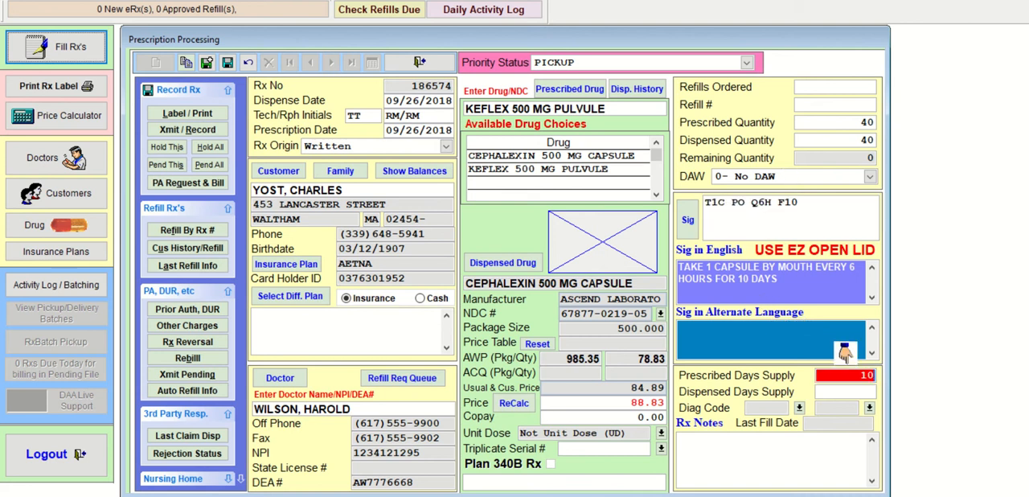
pyautogui.press('Return')
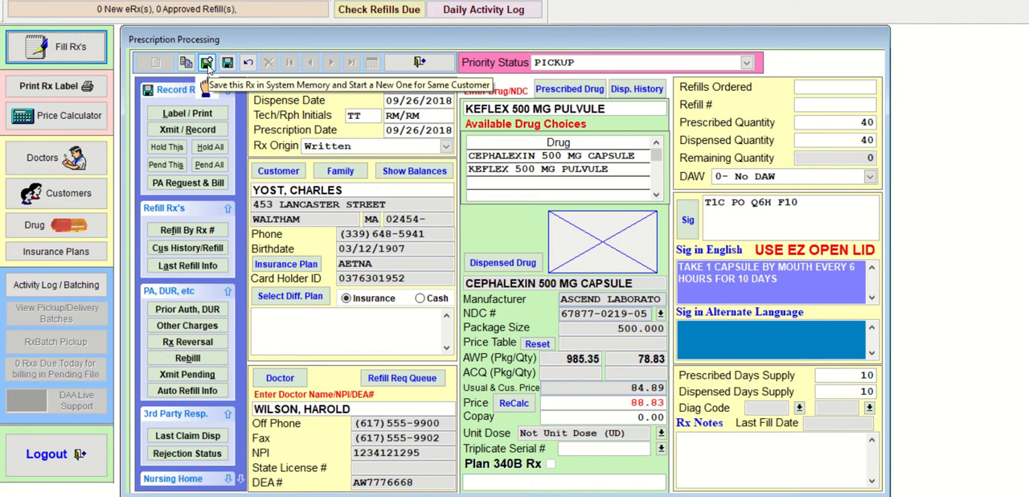
# - Save the cephalexin prescription in system memory and start a new written one for the same customer with the same doctor
pyautogui.click(207, 63)
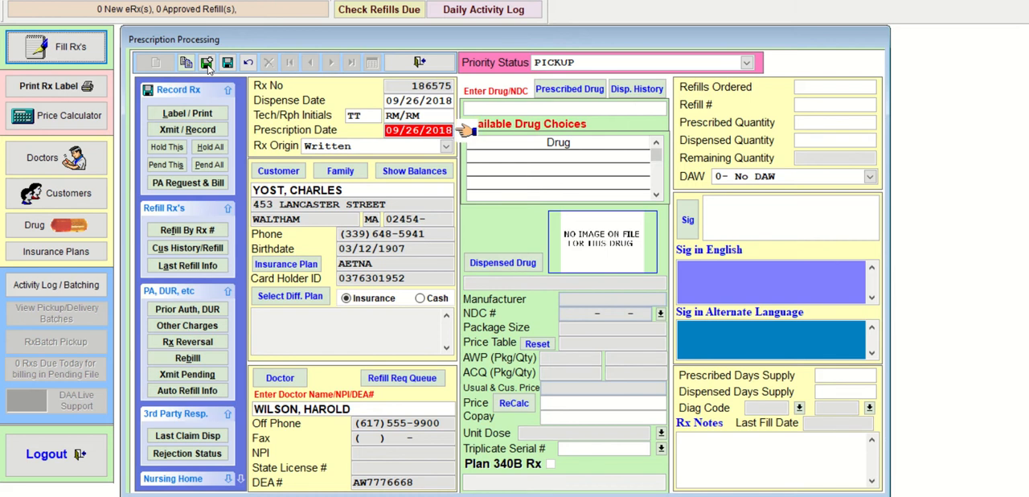
pyautogui.press('Return')
pyautogui.press('Return')
# - Look up LIDO, choose LIDOCAINE 2% VISCOUS SOLN despite the obsolete NDC, and accept a quantity of 100 without refills
pyautogui.press('Return')
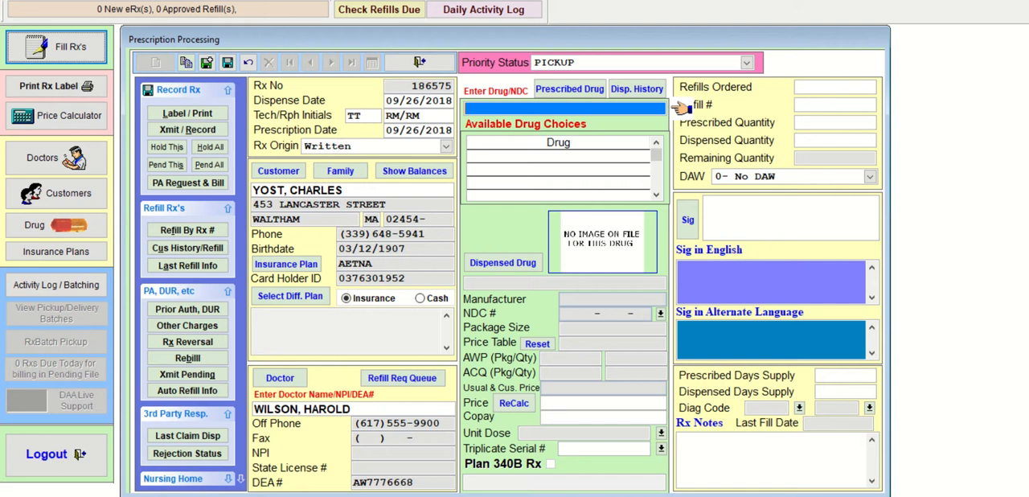
pyautogui.write('LIDO')
pyautogui.press('Return')
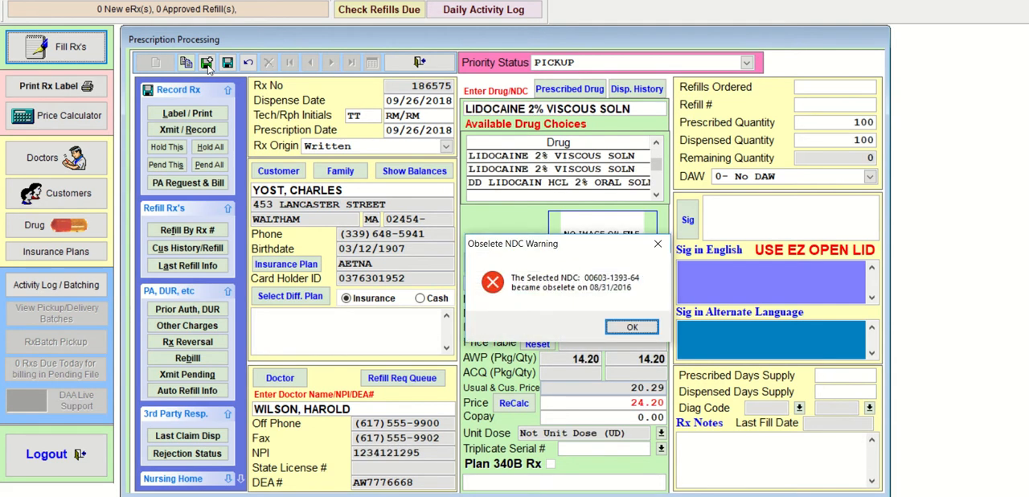
pyautogui.press('Return')
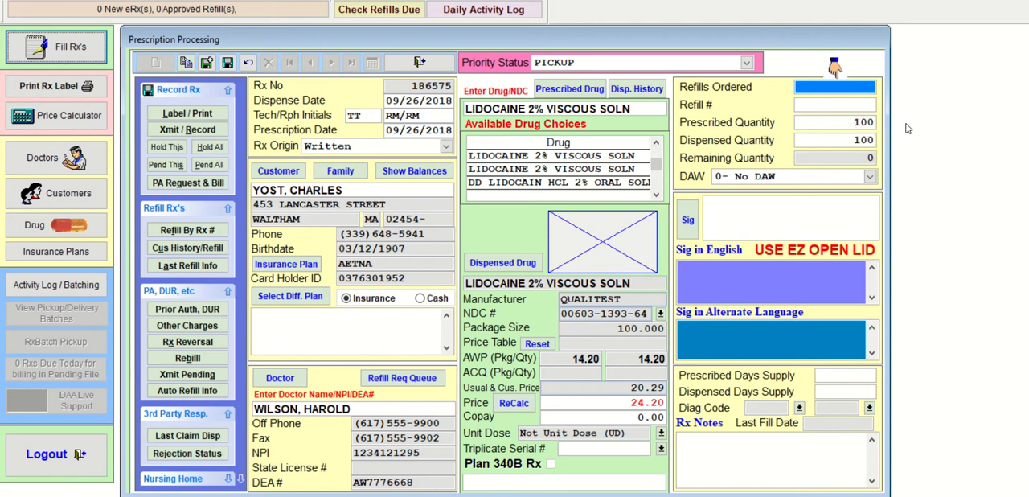
pyautogui.press('Tab')
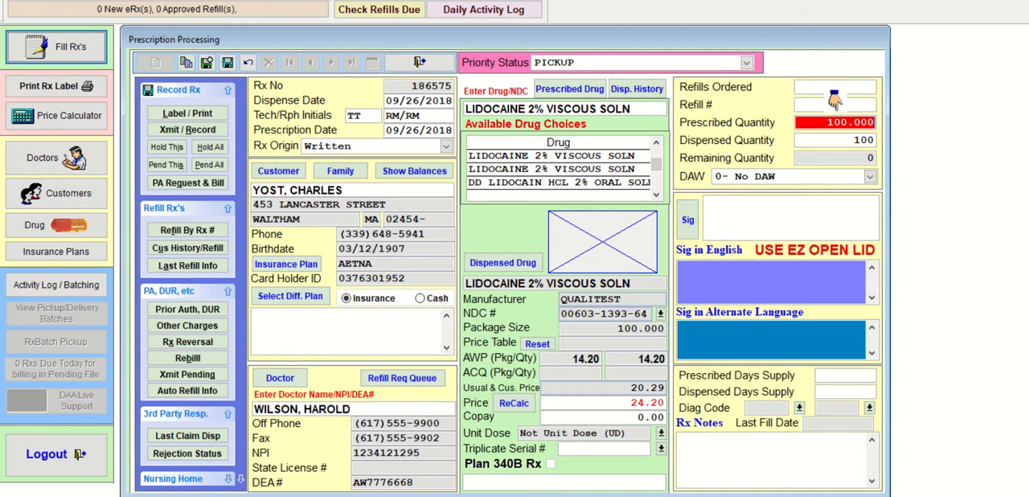
pyautogui.press('Tab')
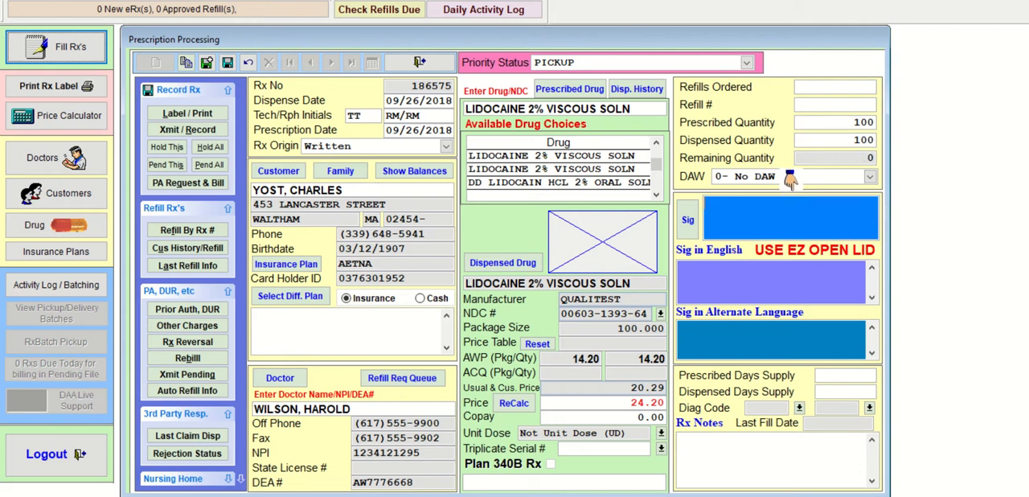
# - Enter the sig SWISH & SWALLOW 1 TSP PO QD for the lidocaine prescription
pyautogui.write('SWISH &')
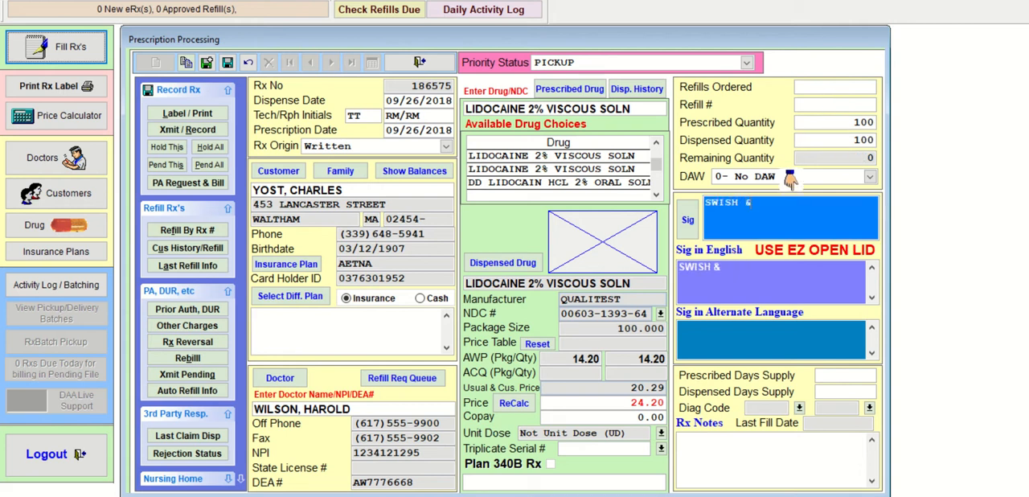
pyautogui.write(' SWALLOW 1 TSP P')
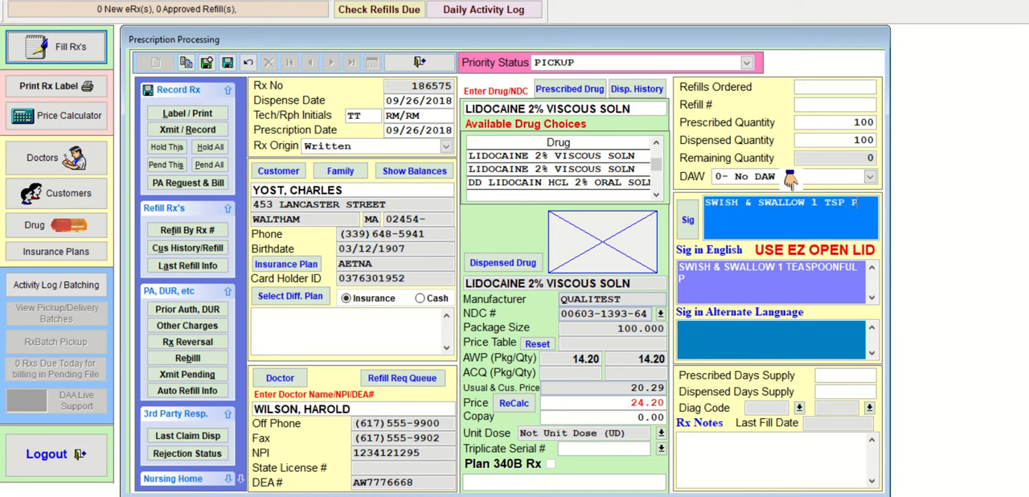
pyautogui.write('O QD')
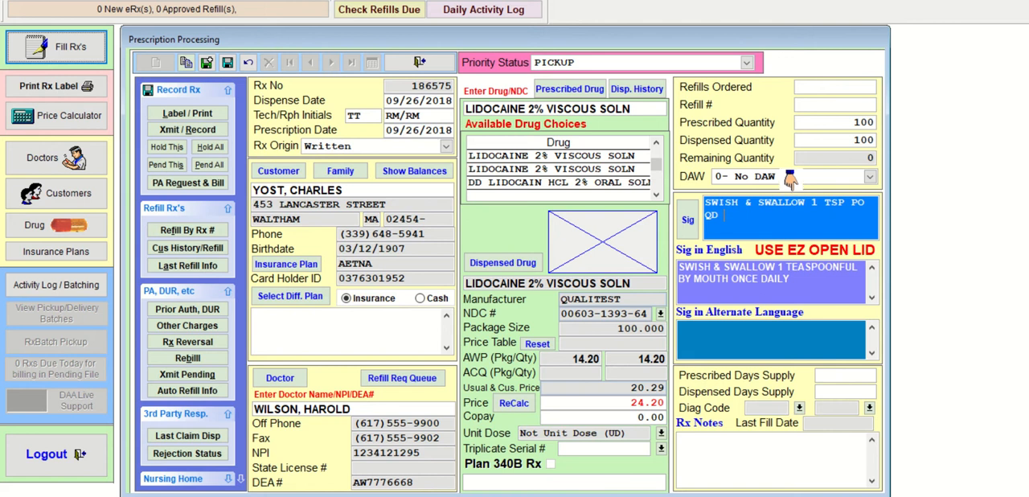
pyautogui.press('Return')
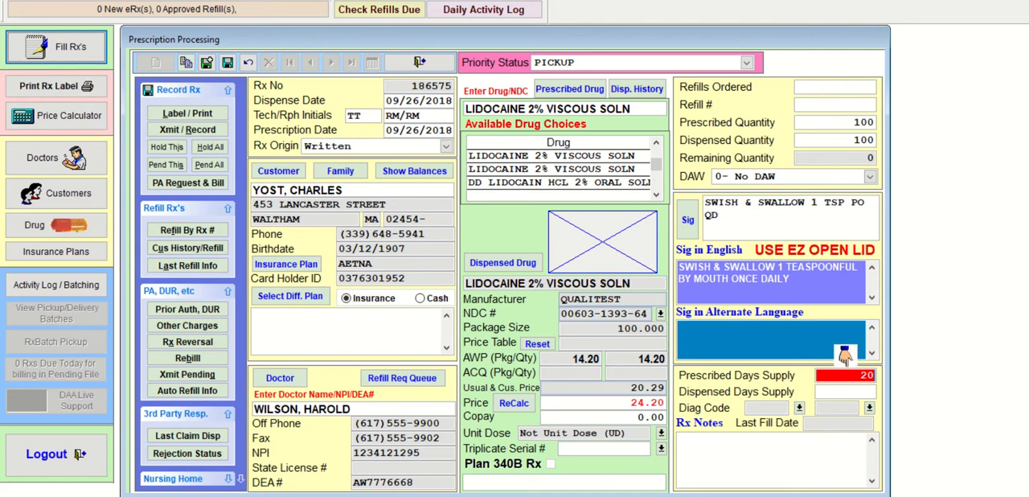
# - Save the lidocaine prescription in system memory, transmit and record it without a label, and close its claim status
pyautogui.click(207, 64)
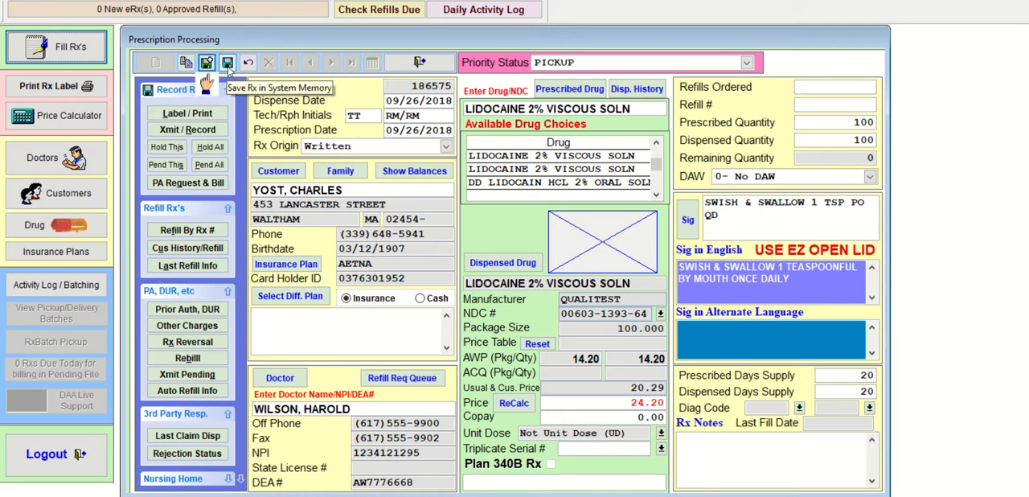
pyautogui.click(227, 64)
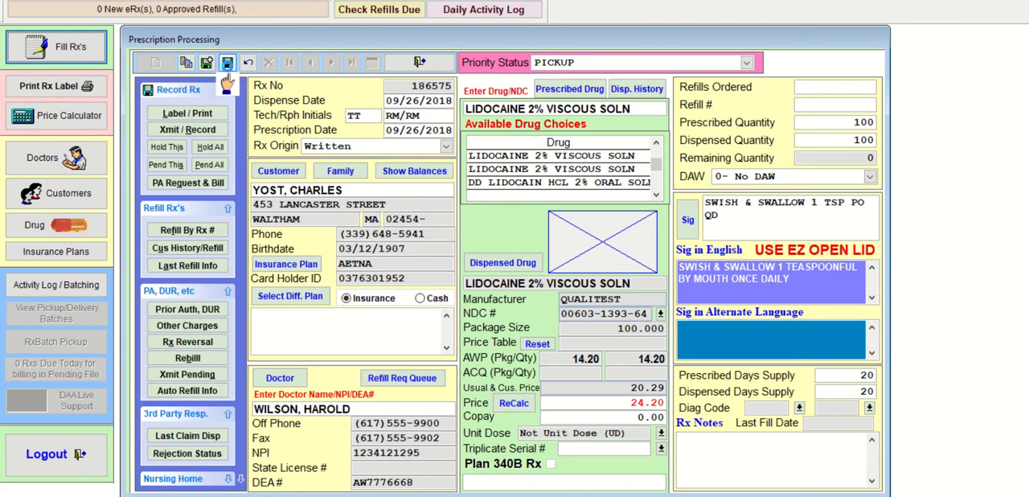
pyautogui.click(221, 131)
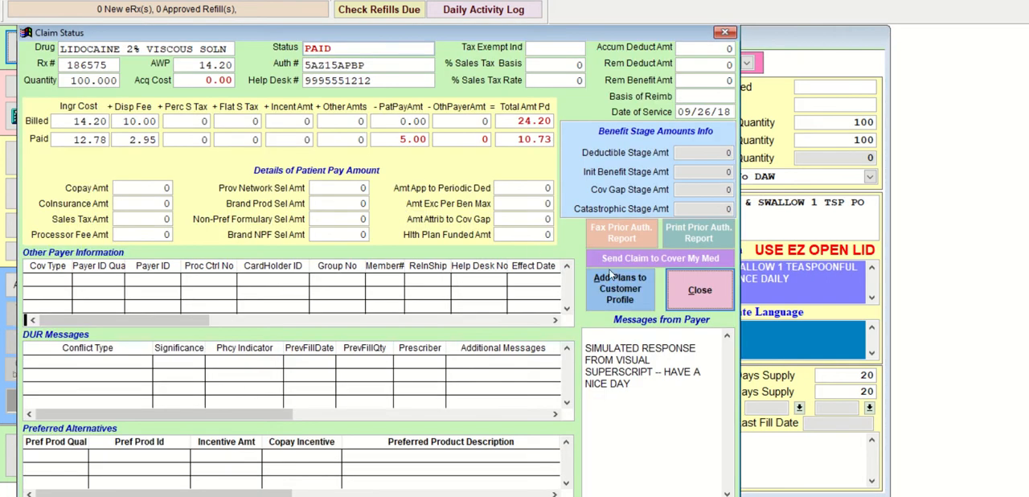
pyautogui.click(679, 290)
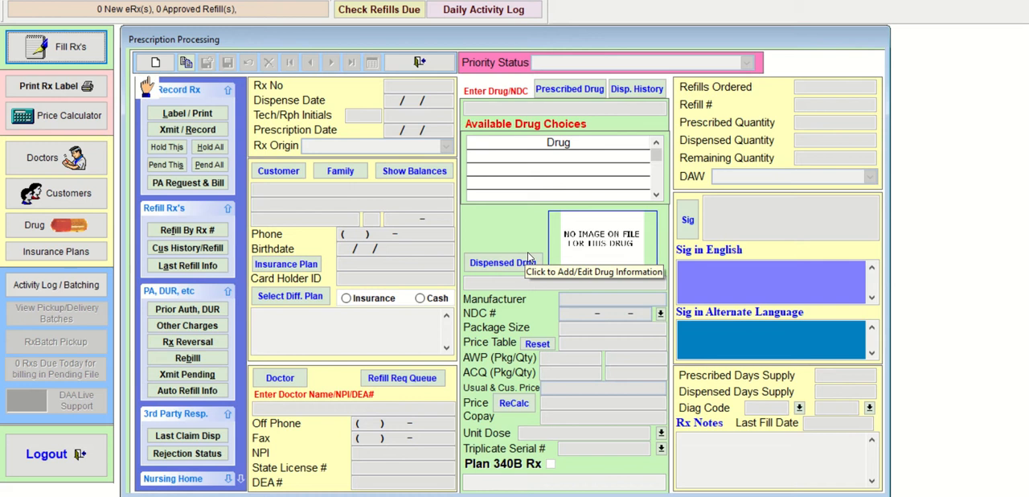
# - Start a new electronic prescription, select the first customer matching the partial surname, and acknowledge the HIPAA confidentiality reminder
pyautogui.press('Return')
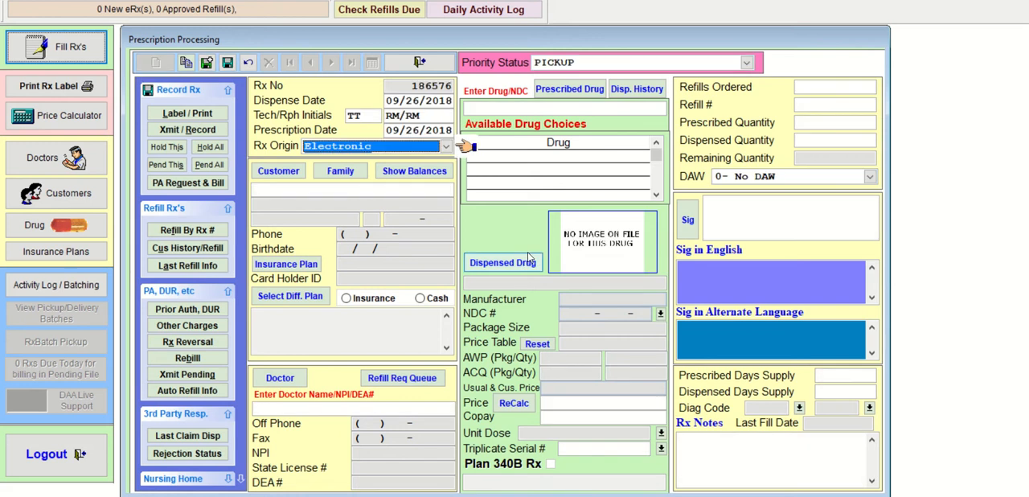
pyautogui.press('Return')
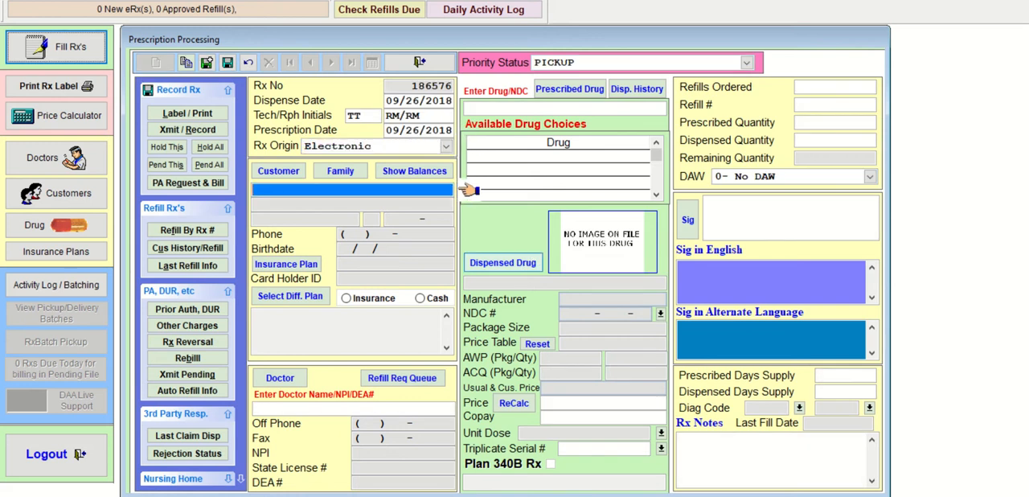
pyautogui.write('ZU')
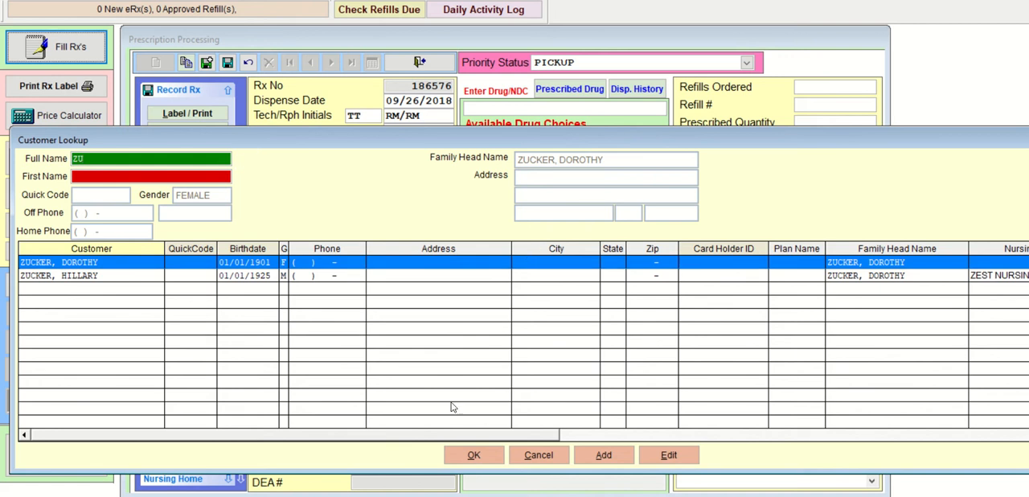
pyautogui.click(473, 454)
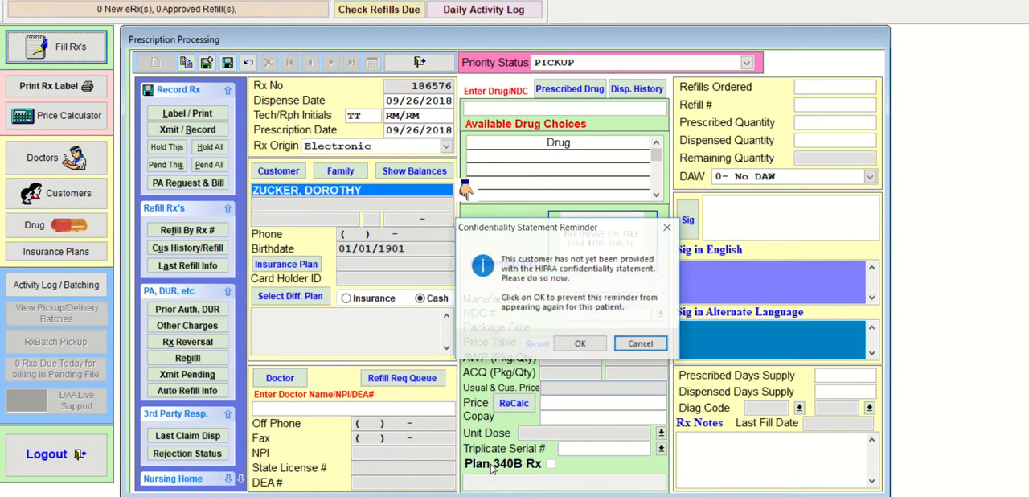
pyautogui.click(595, 346)
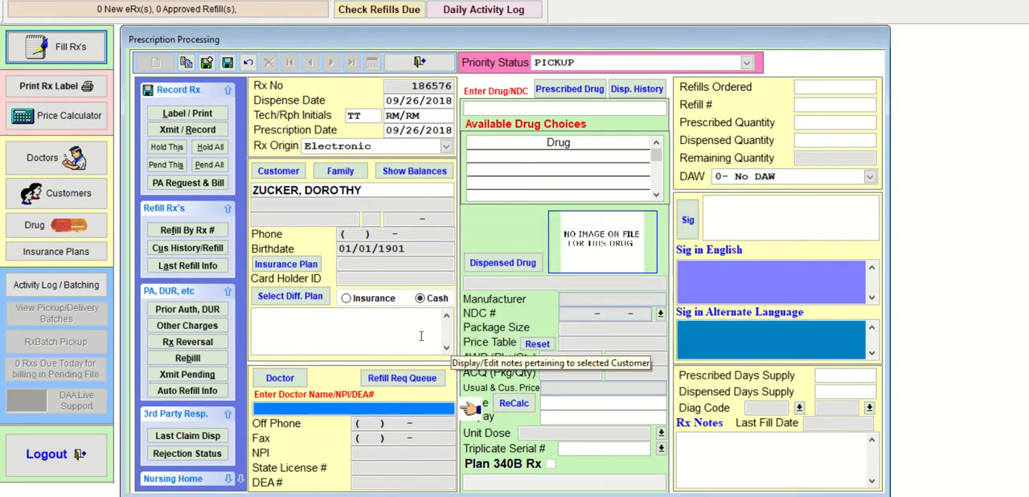
# - Look up the doctor by partial surname and assign the first match, in Newton, to the cash customer's prescription
pyautogui.write('U')
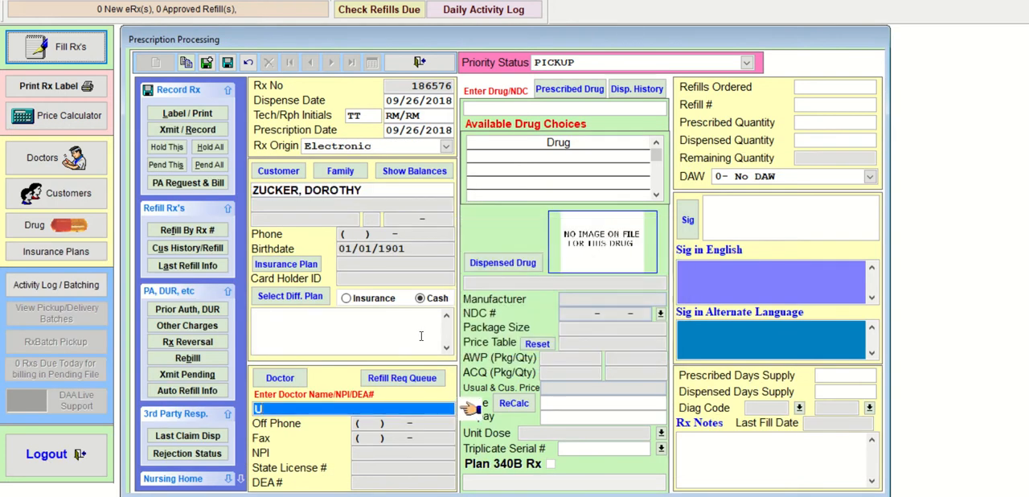
pyautogui.write('NG')
pyautogui.press('Return')
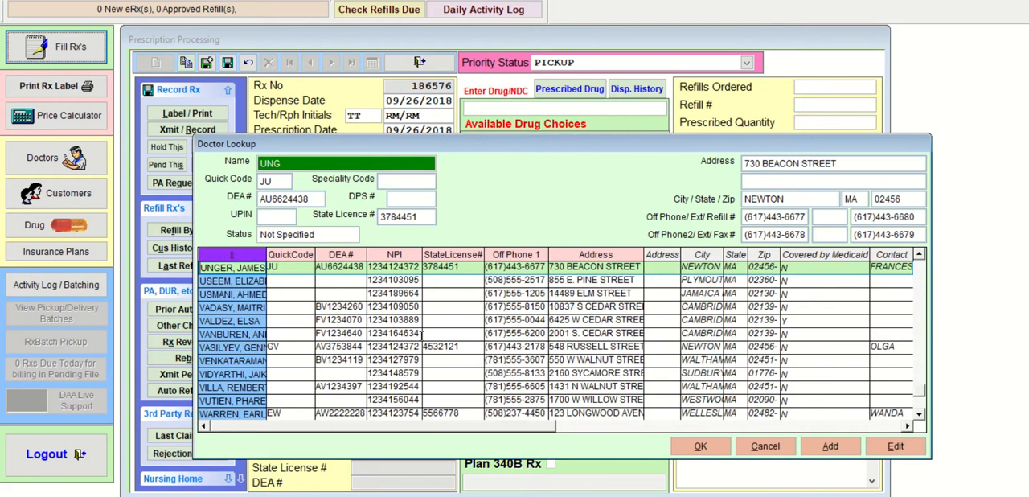
pyautogui.press('Return')
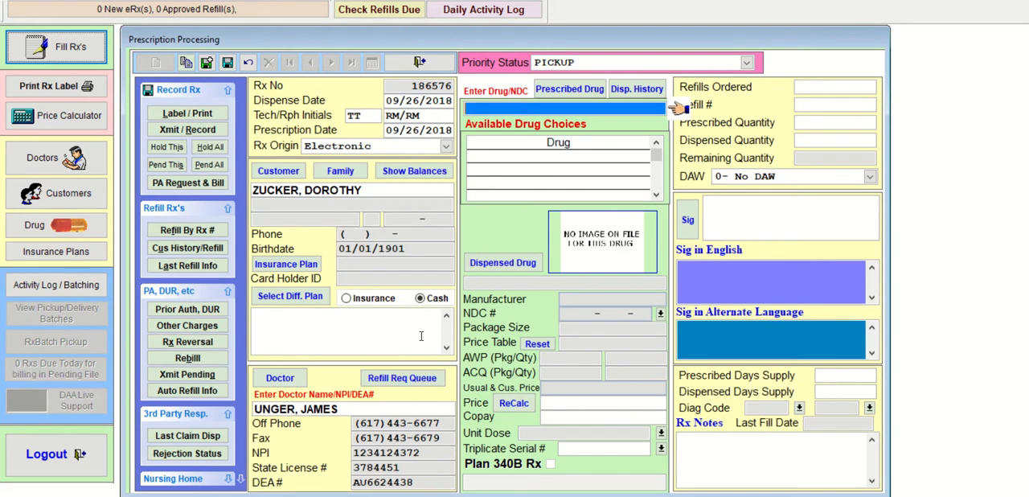
# - Look up VIST, prescribe VISTARIL 25 MG CAPSULE, and choose the generic HYDROXYZINE PAM 25 MG CAP as the dispensed drug
pyautogui.write('VIST')
pyautogui.press('Return')
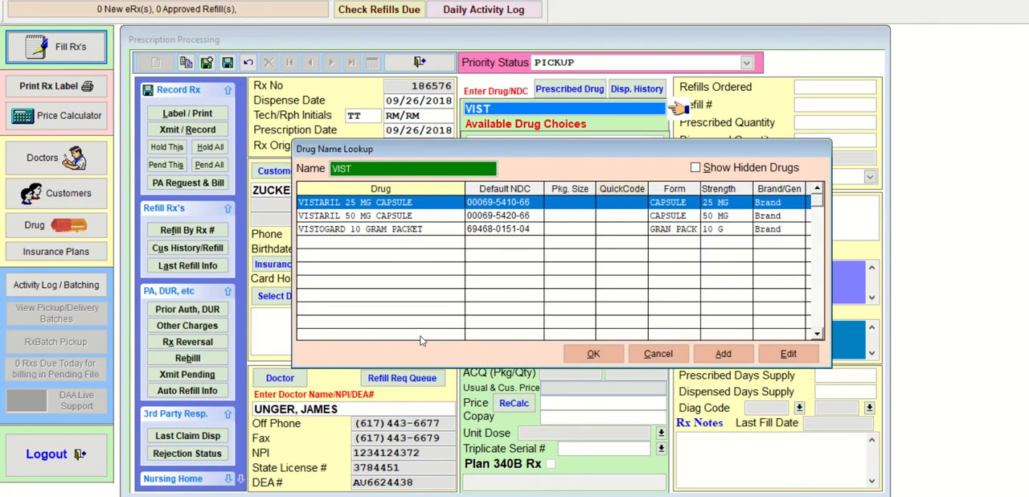
pyautogui.press('Return')
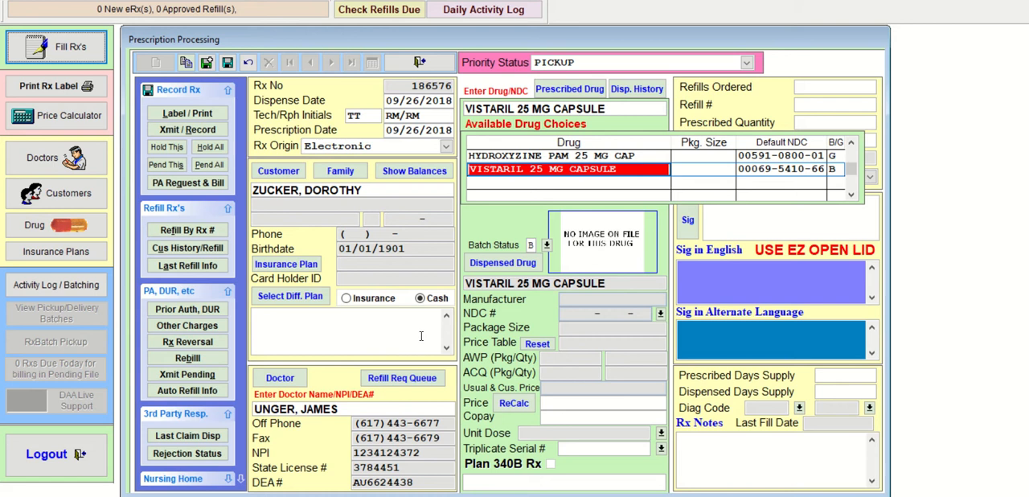
pyautogui.press('Up')
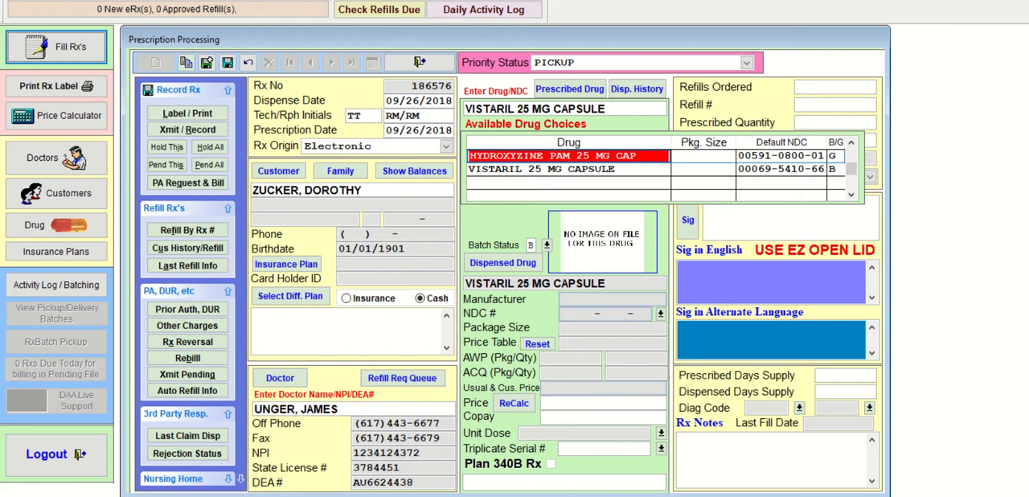
pyautogui.press('Return')
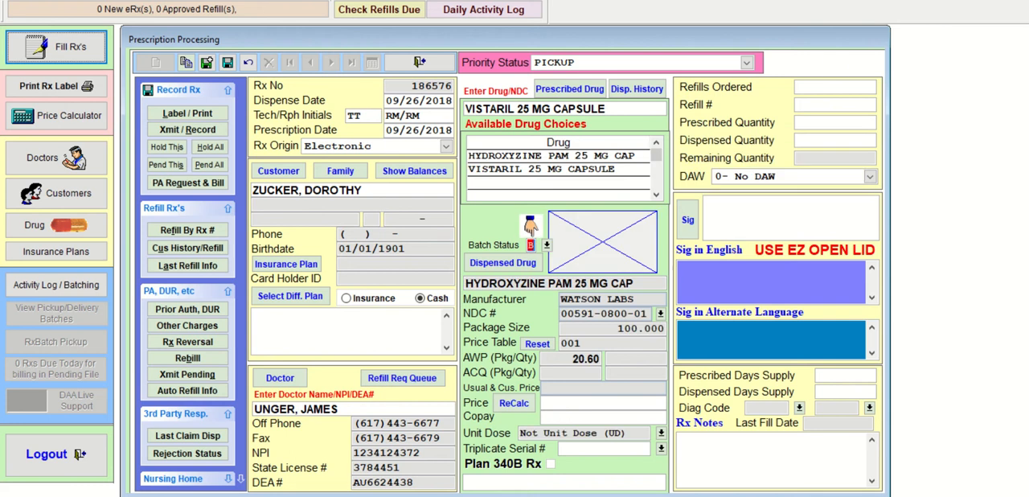
# - Keep batch status B, leave refills blank, and set the prescribed and dispensed quantities to 30
pyautogui.press('Return')
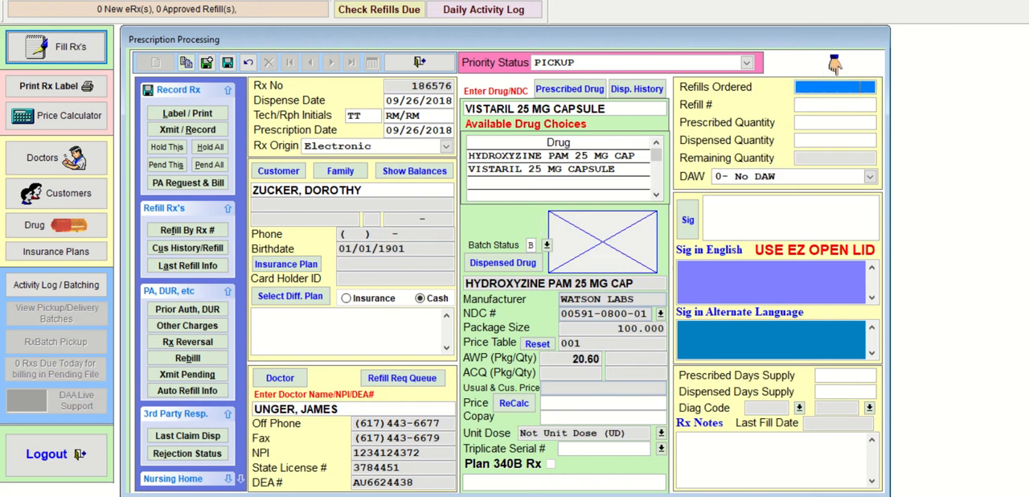
pyautogui.press('Return')
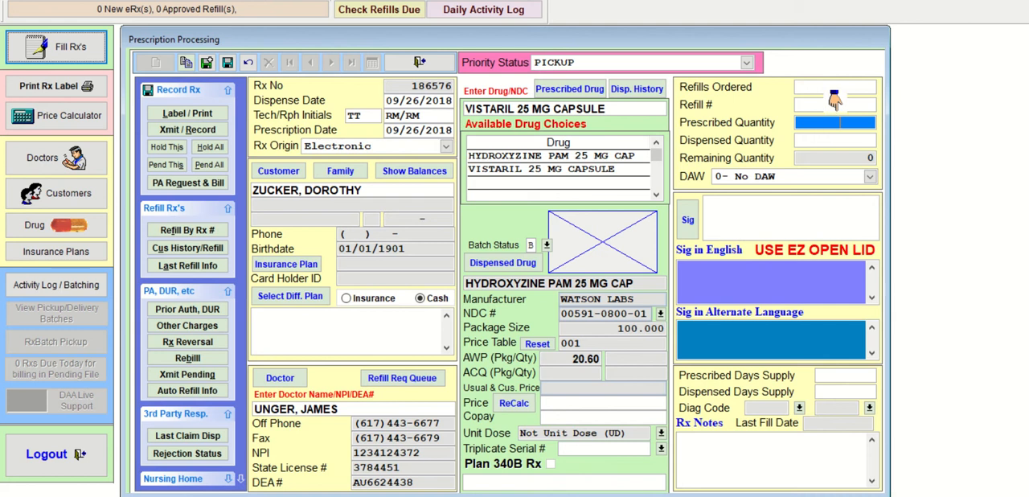
pyautogui.write('30')
pyautogui.press('Return')
pyautogui.press('Return')
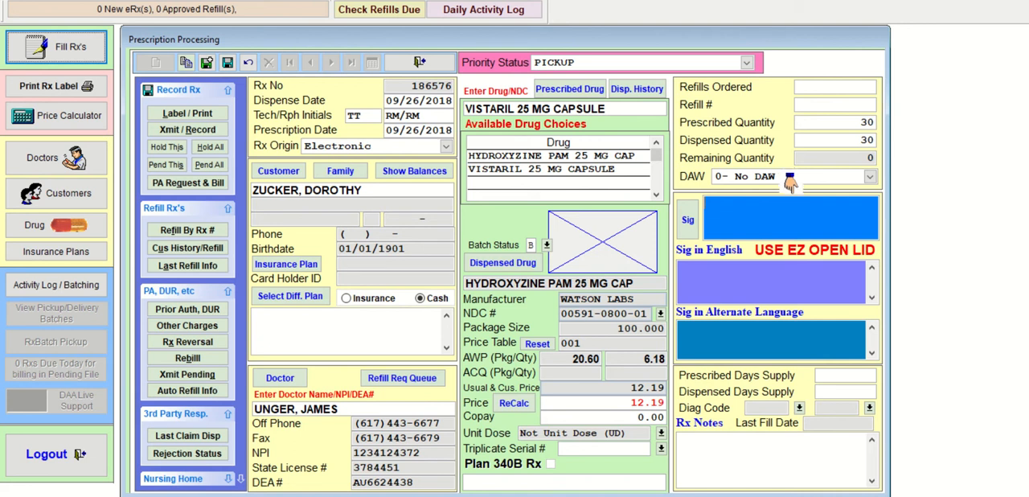
# - Enter the sig T1C PO QID PRNF ANXIETY for the hydroxyzine prescription
pyautogui.write('T1T')
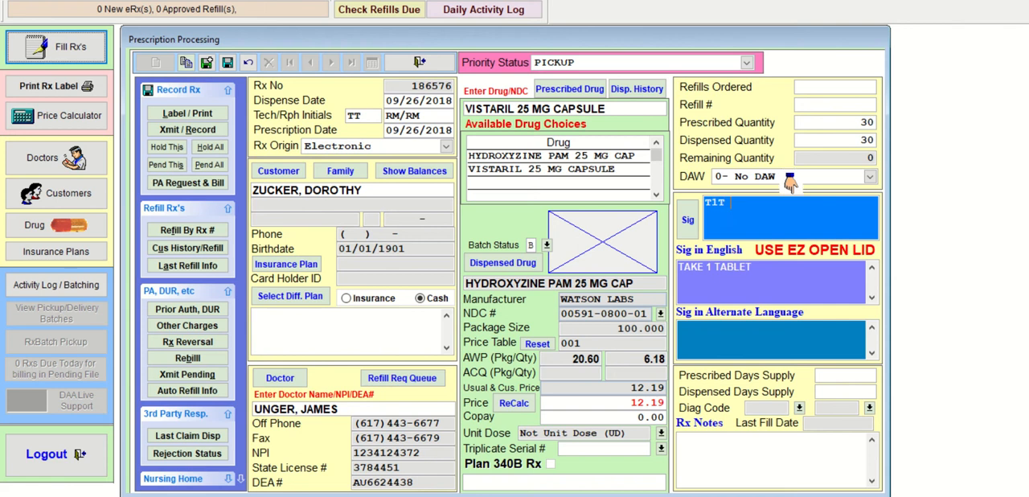
pyautogui.write(' PO QID')
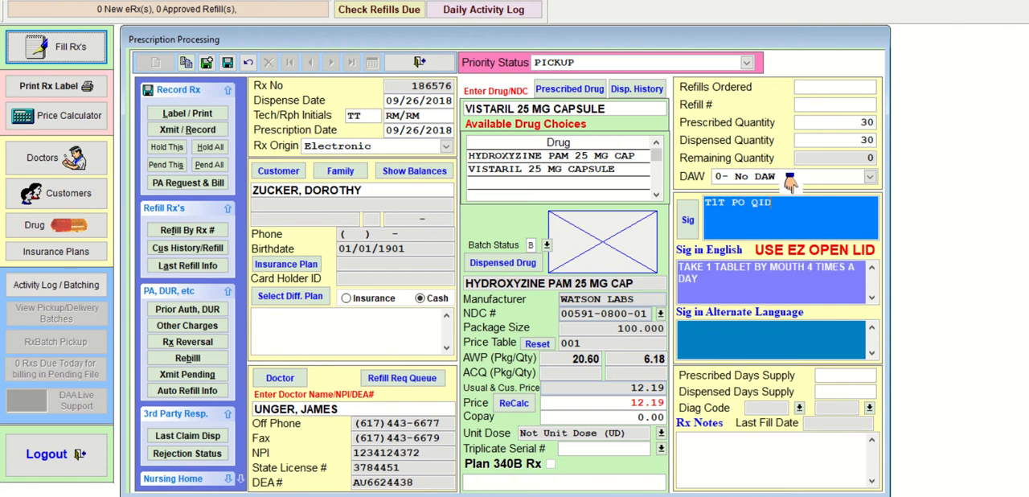
pyautogui.write(' PRNF')
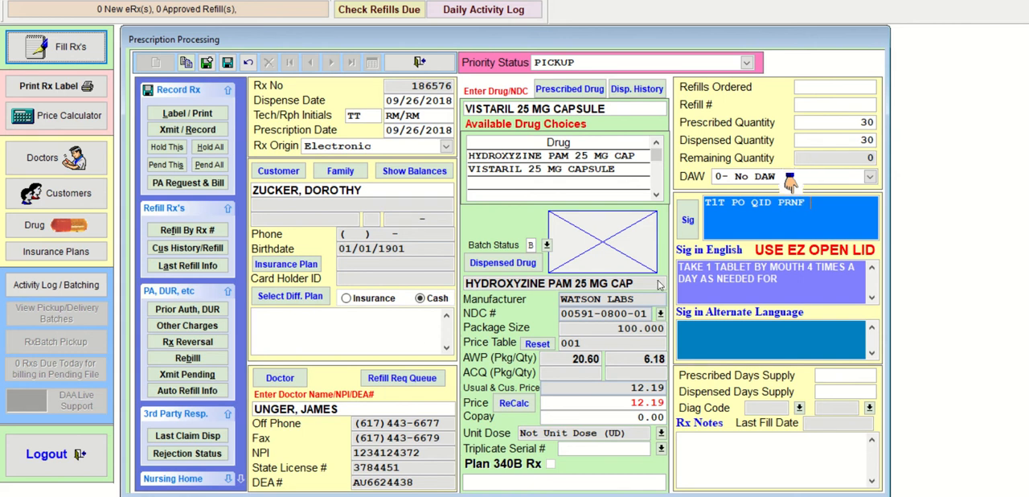
pyautogui.press('BackSpace')
pyautogui.write('C')
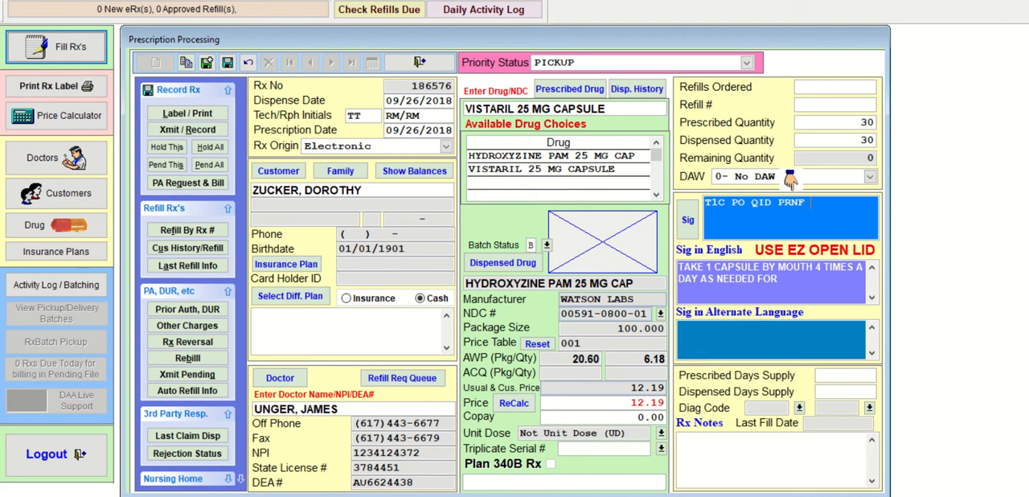
pyautogui.write('ANXIETY')
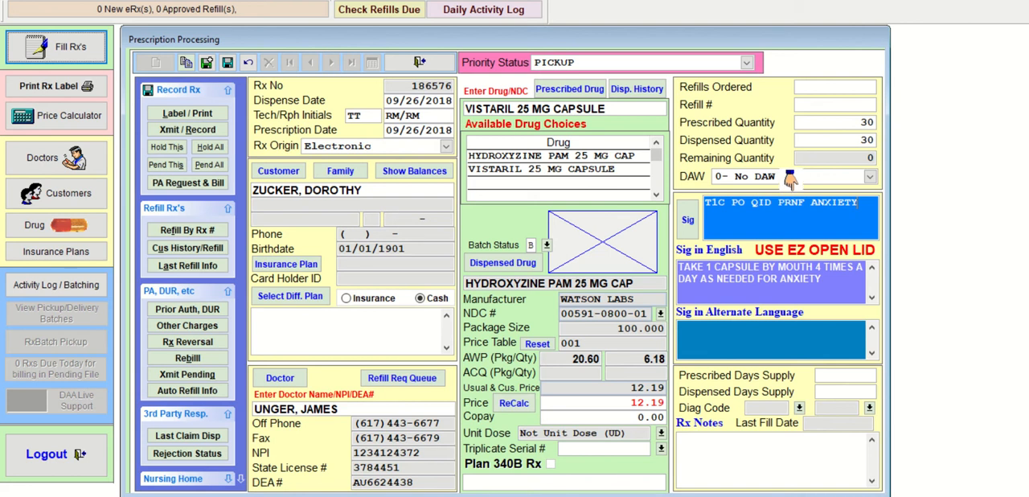
# - Set the prescribed and dispensed days supply of the hydroxyzine prescription to 7
pyautogui.press('Return')
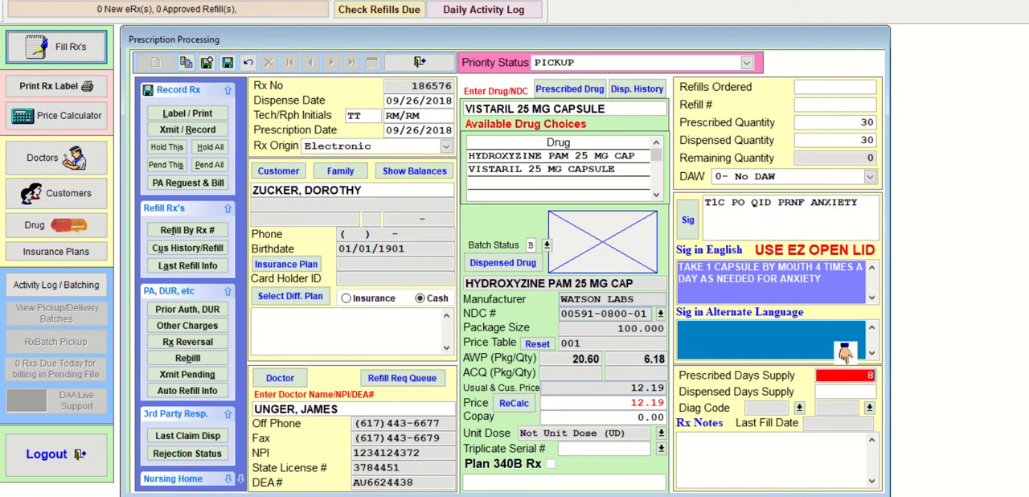
pyautogui.write('7')
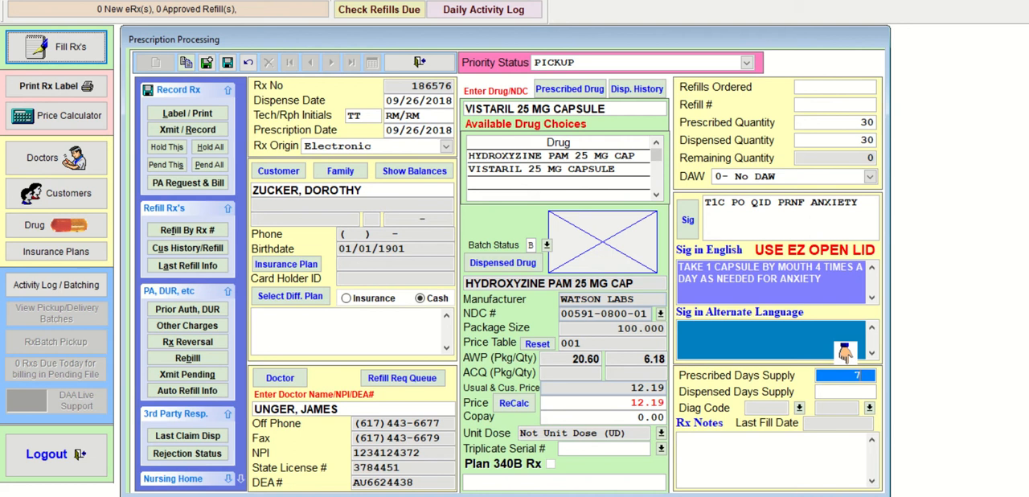
pyautogui.press('Return')
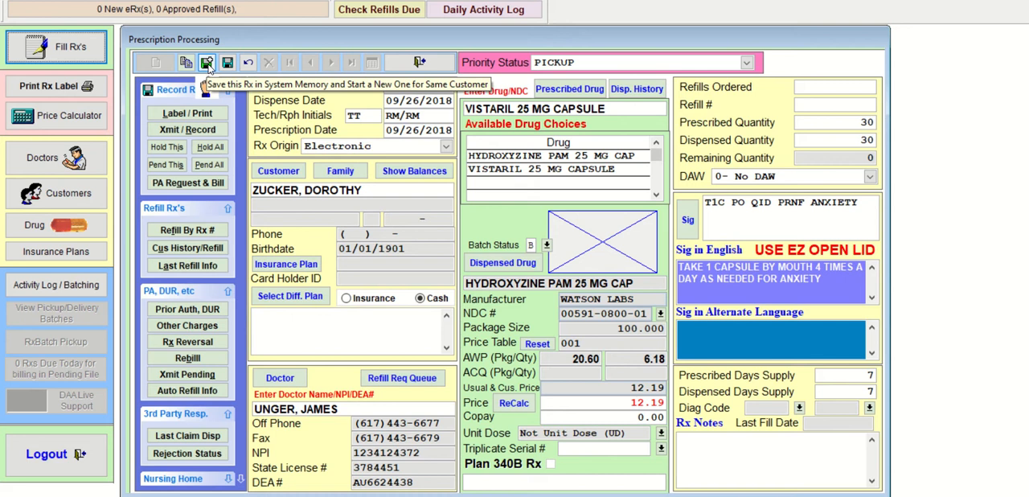
# - Save the hydroxyzine prescription in system memory and start another for the same customer, keeping the date, electronic origin and doctor
pyautogui.click(207, 64)
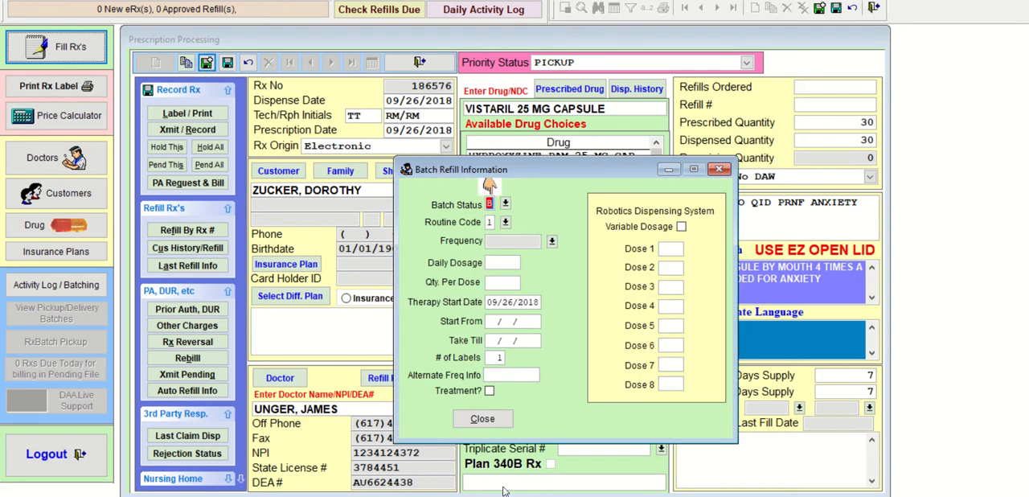
pyautogui.click(495, 428)
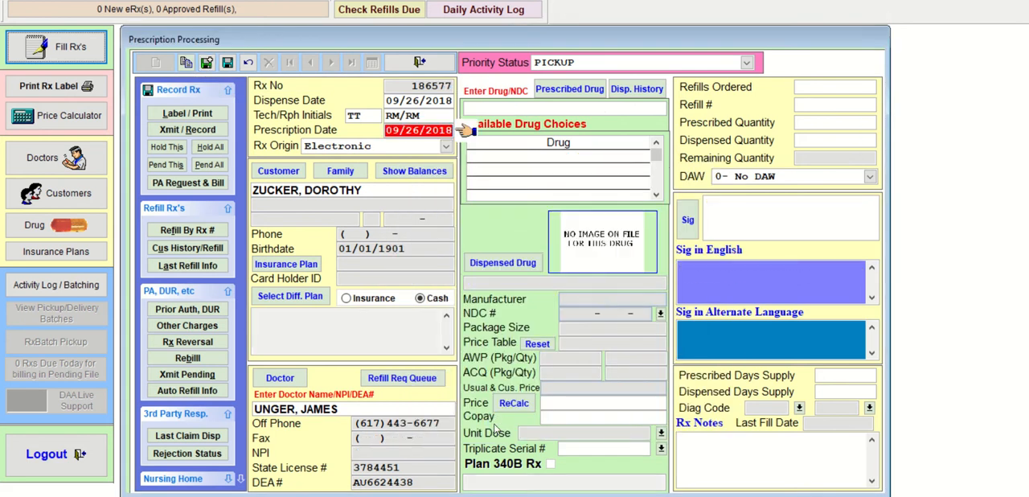
pyautogui.press('Return')
pyautogui.press('Return')
pyautogui.press('Return')
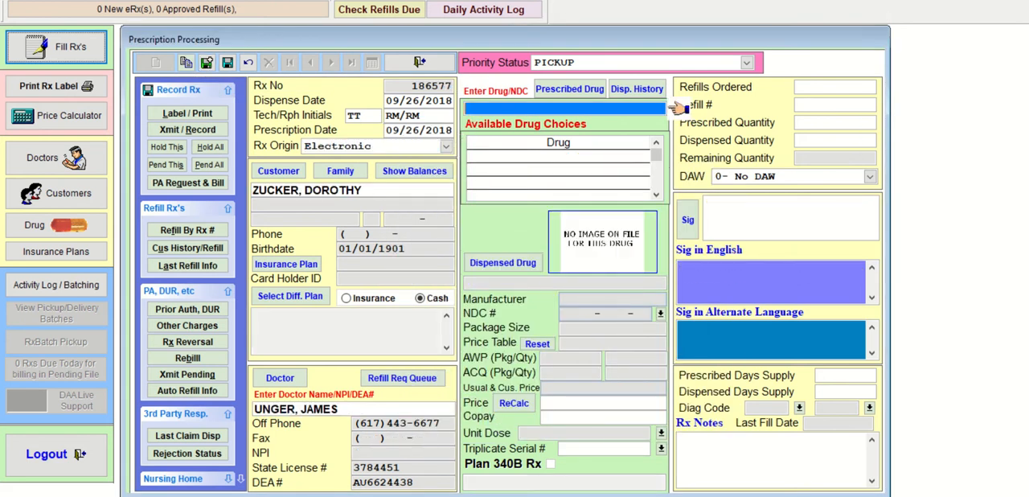
# - Look up METF and choose METFORMIN HCL 500 MG TABLET as the prescribed and dispensed drug, keeping batch status B
pyautogui.write('METF')
pyautogui.press('Return')
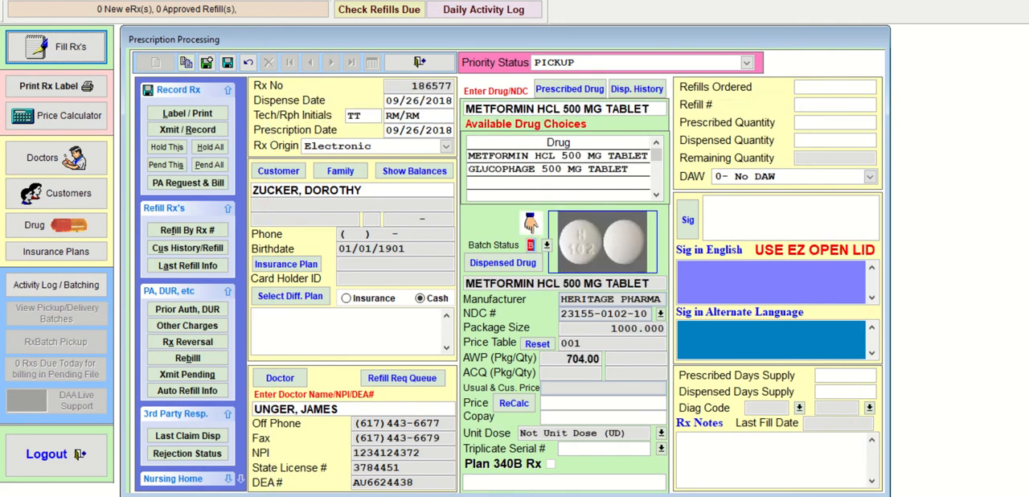
pyautogui.press('Return')
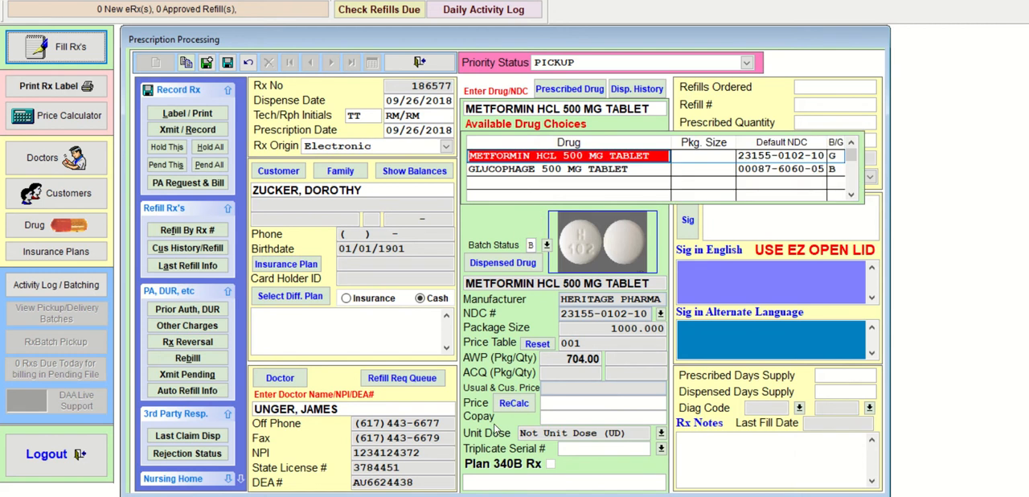
pyautogui.press('Return')
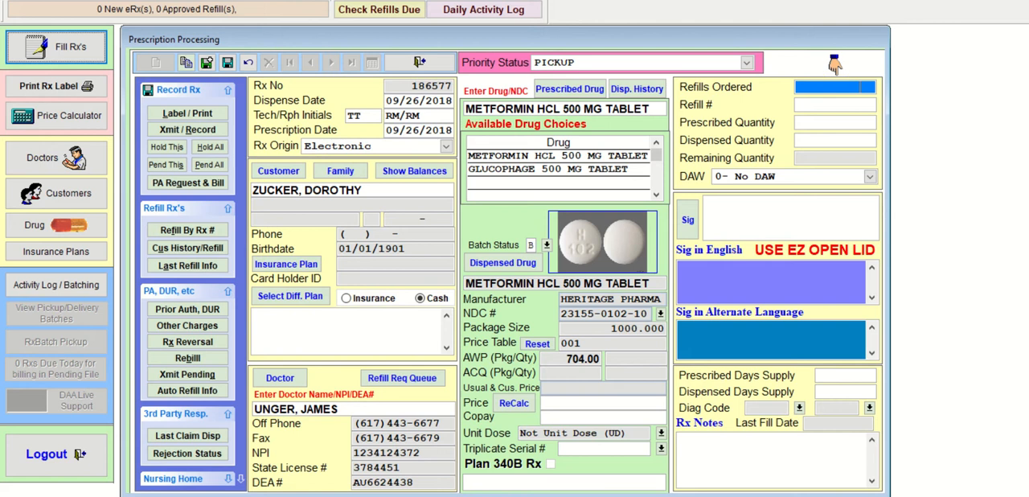
# - Leave the metformin refills blank and set the prescribed and dispensed quantities to 90
pyautogui.press('Return')
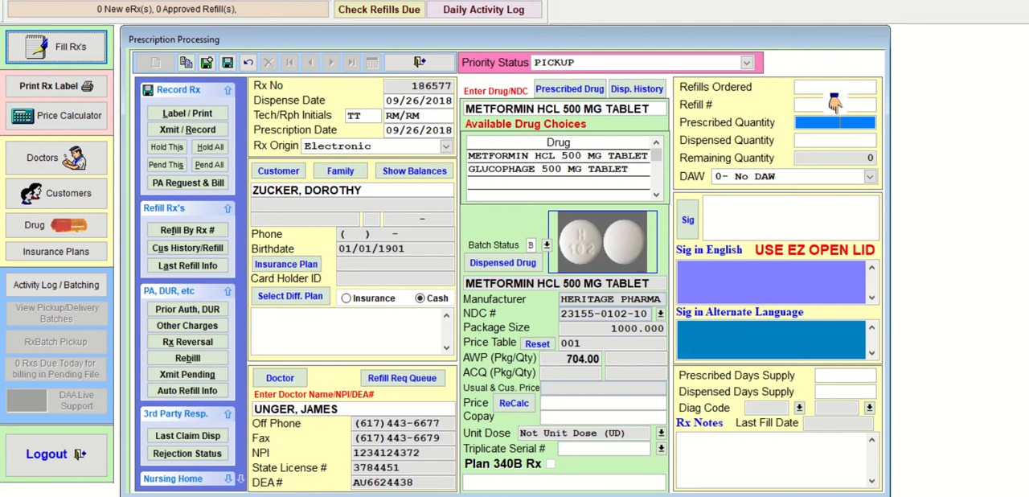
pyautogui.write('90')
pyautogui.press('Return')
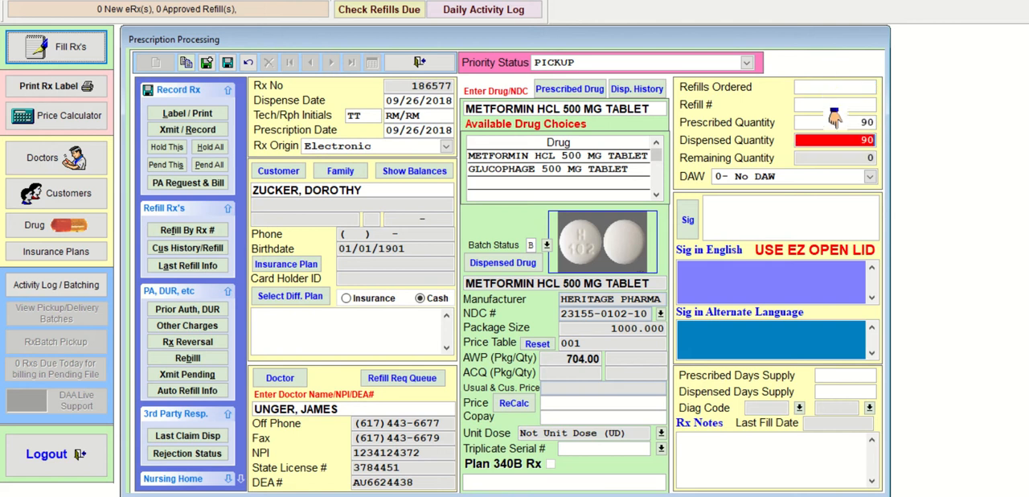
pyautogui.press('Return')
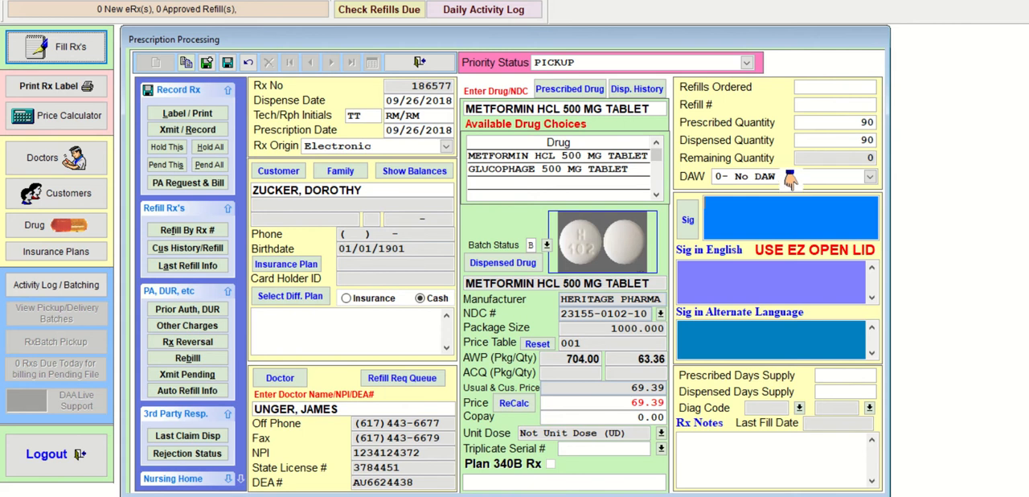
# - Enter the sig T1T PO TID AC for the metformin prescription and set its days supply to 30
pyautogui.write('T1T')
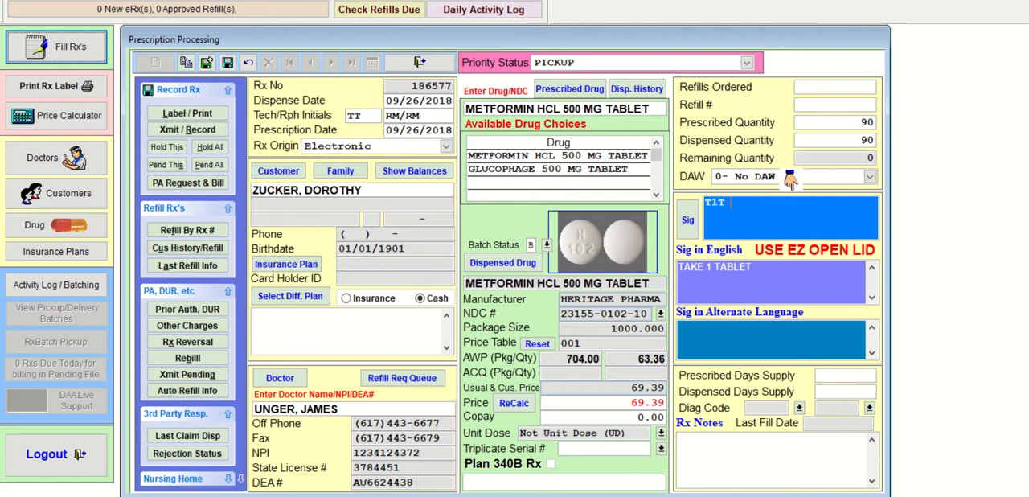
pyautogui.write(' PO TID')
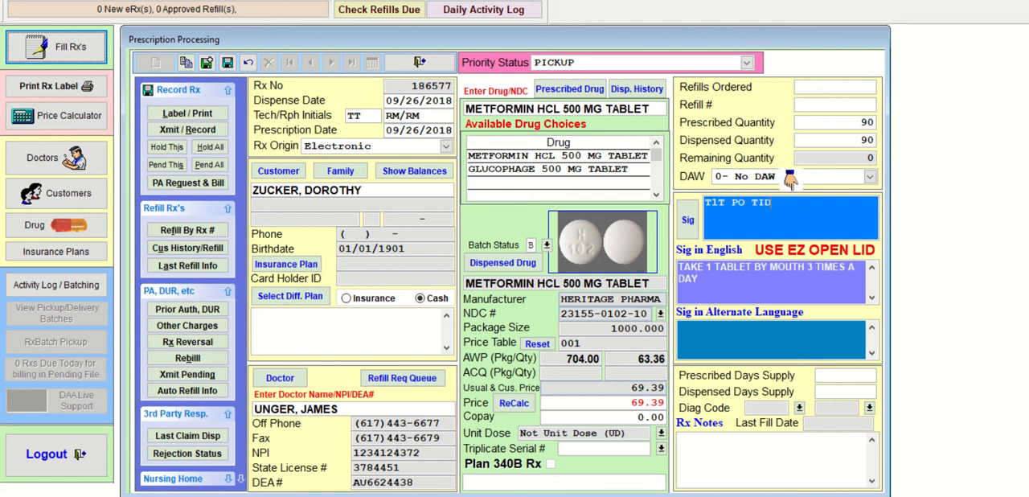
pyautogui.write(' AC')
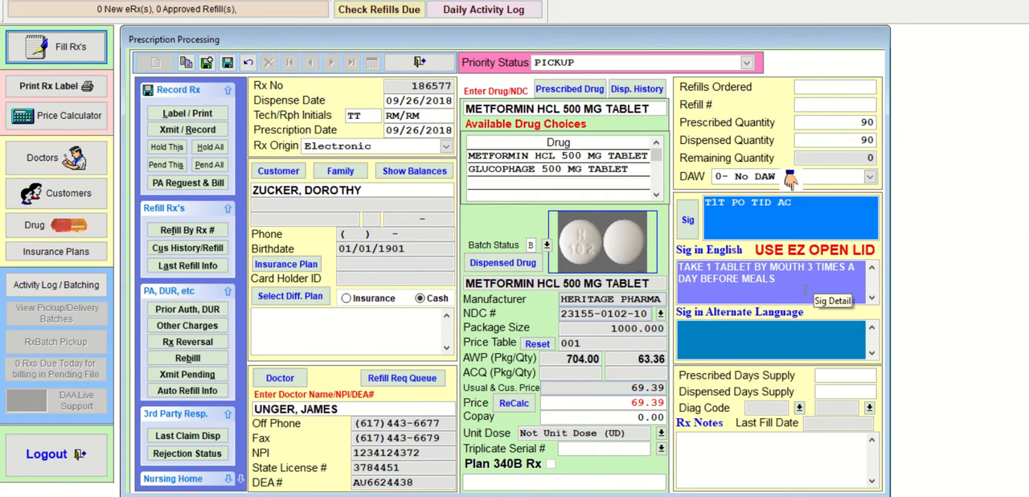
pyautogui.press('Tab')
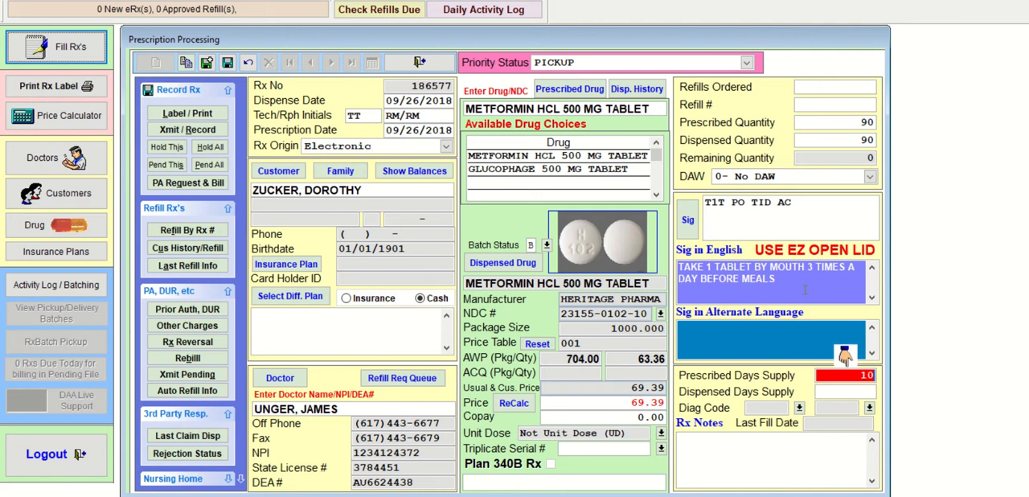
pyautogui.write('30')
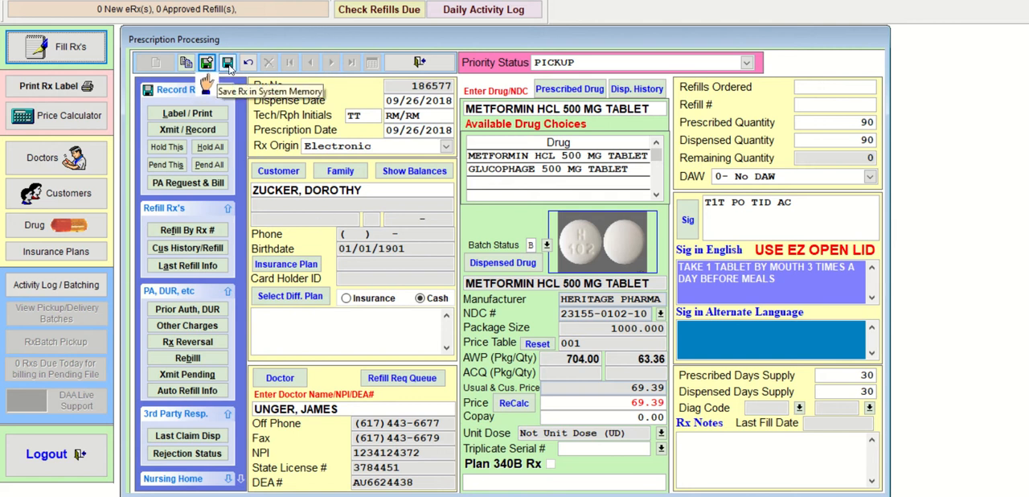
# - Save the metformin prescription in system memory, close its batch refill information, and transmit and record the prescriptions without labels
pyautogui.click(228, 62)
pyautogui.click(483, 418)
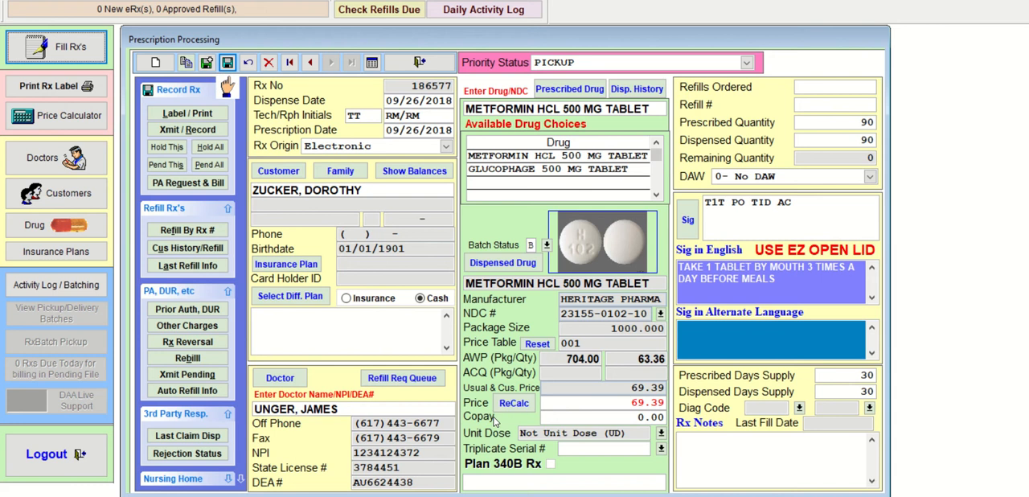
pyautogui.click(216, 133)
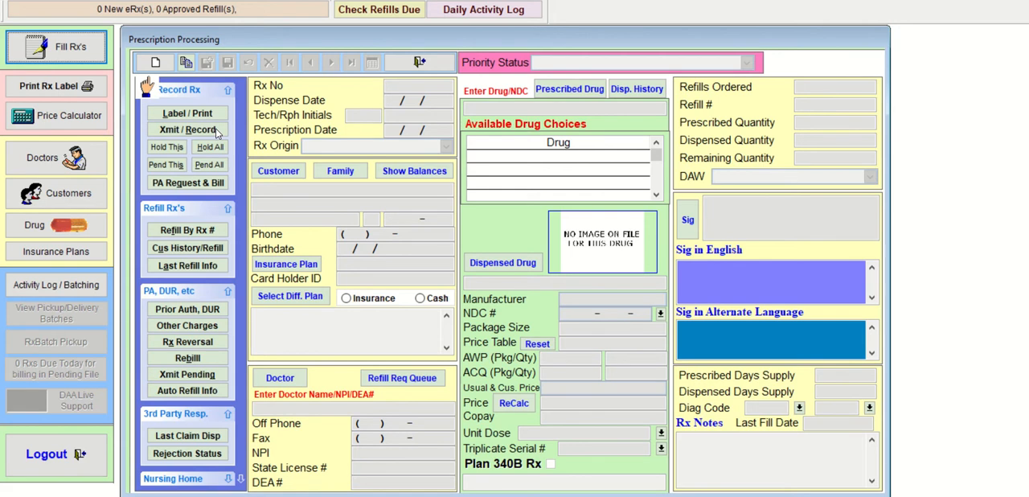
# - Start a new written prescription and select the second customer matching the partial surname
pyautogui.click(155, 63)
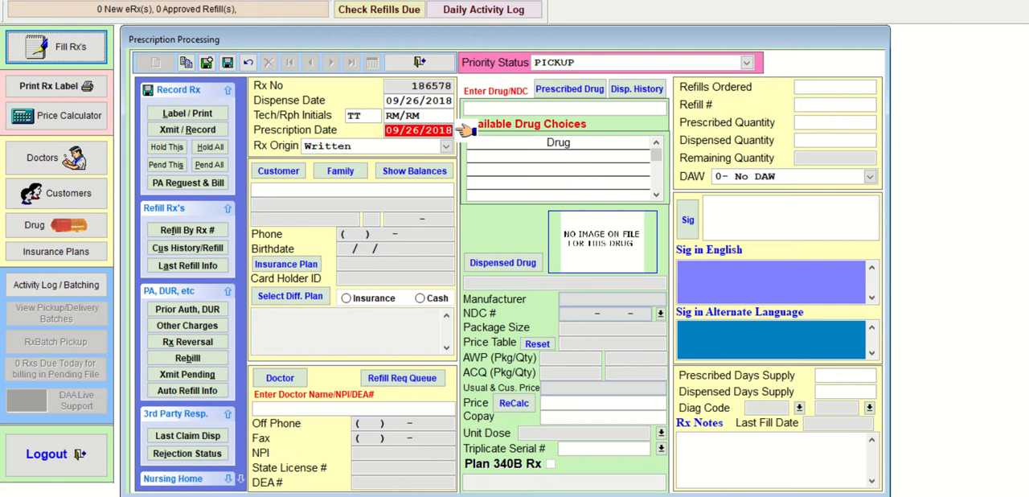
pyautogui.press('Return')
pyautogui.press('Return')
pyautogui.write('FINN')
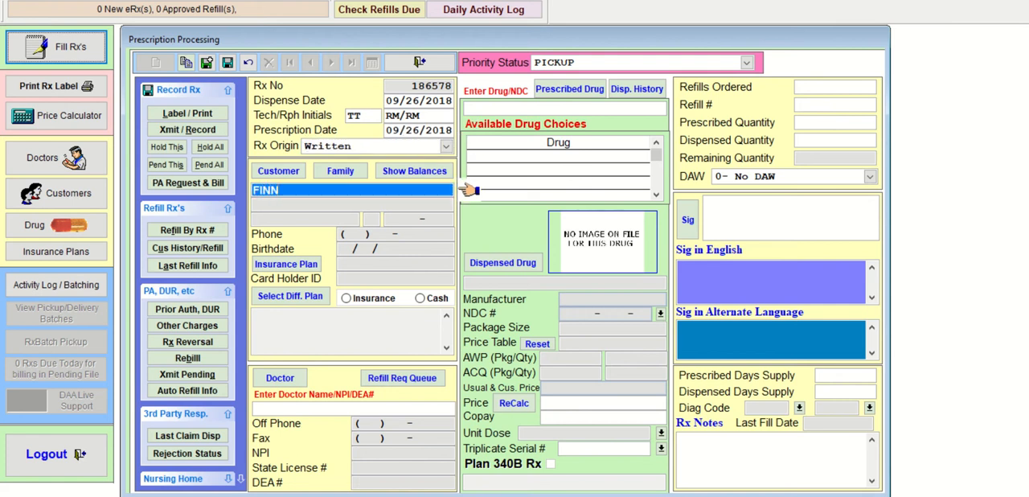
pyautogui.press('Return')
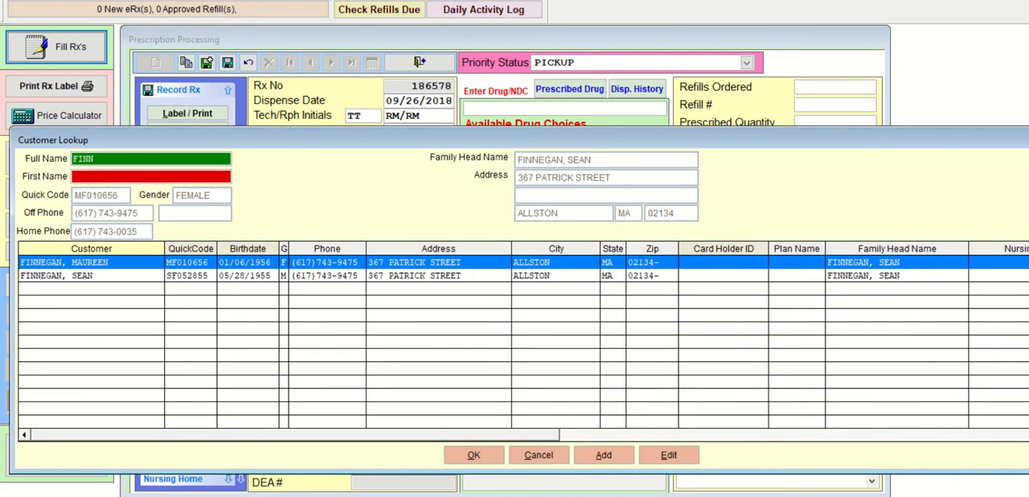
pyautogui.press('Down')
pyautogui.press('Return')
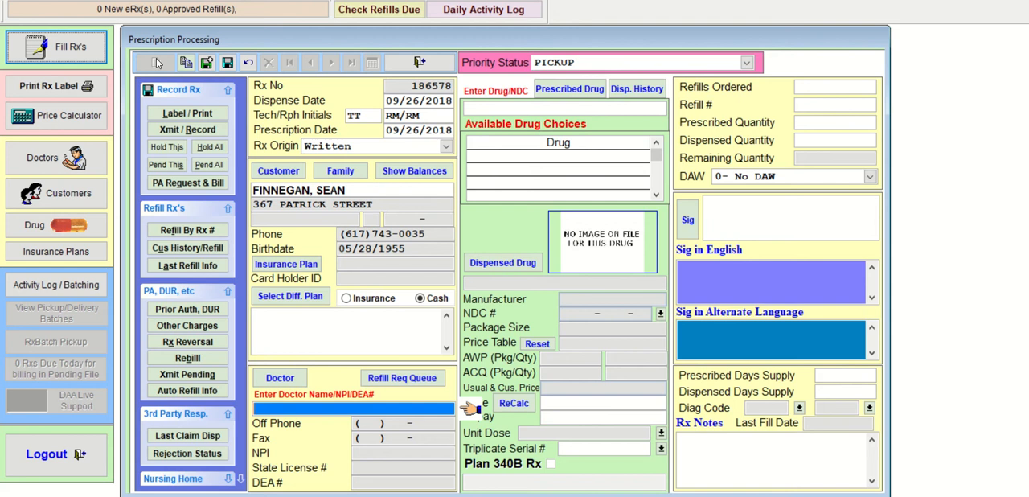
# - Look up the prescribing doctor by partial surname and select the first match
pyautogui.write('ALEX')
pyautogui.press('Return')
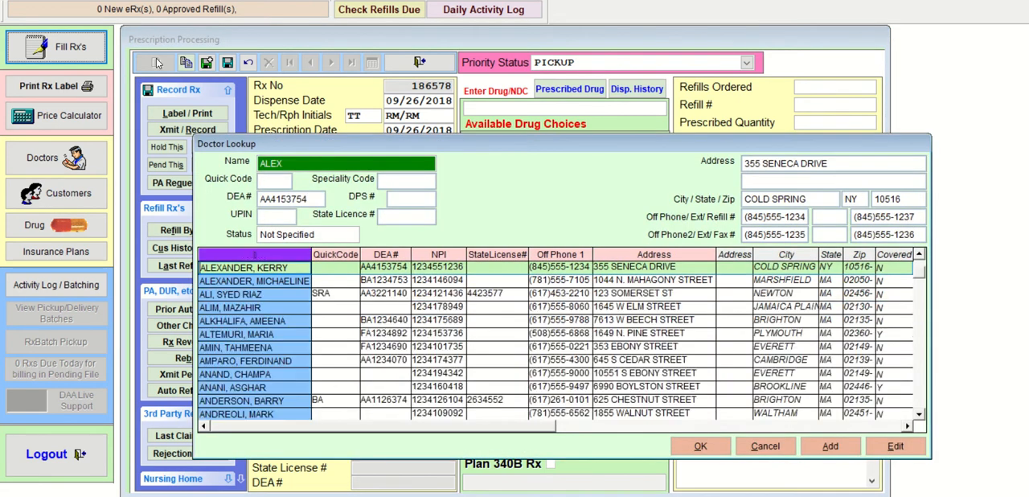
pyautogui.press('Return')
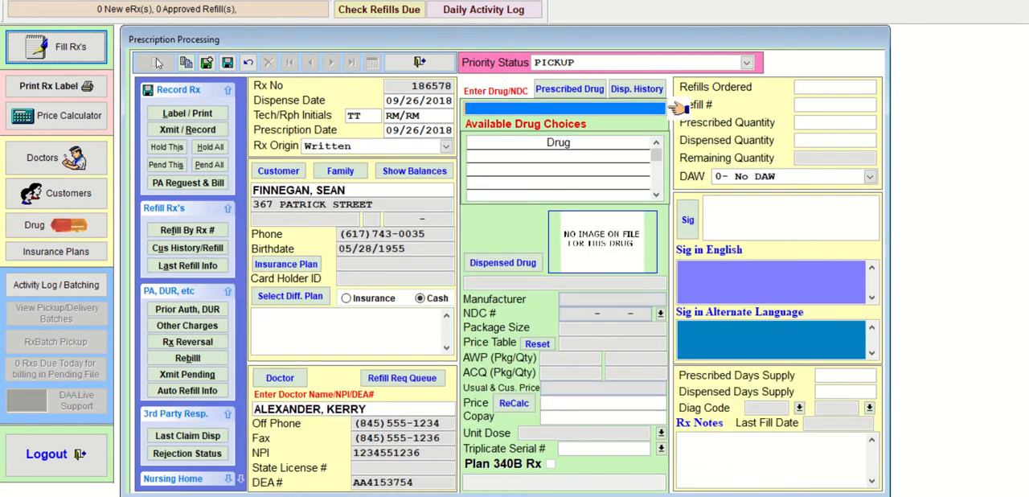
pyautogui.write('DONN')
pyautogui.press('Return')
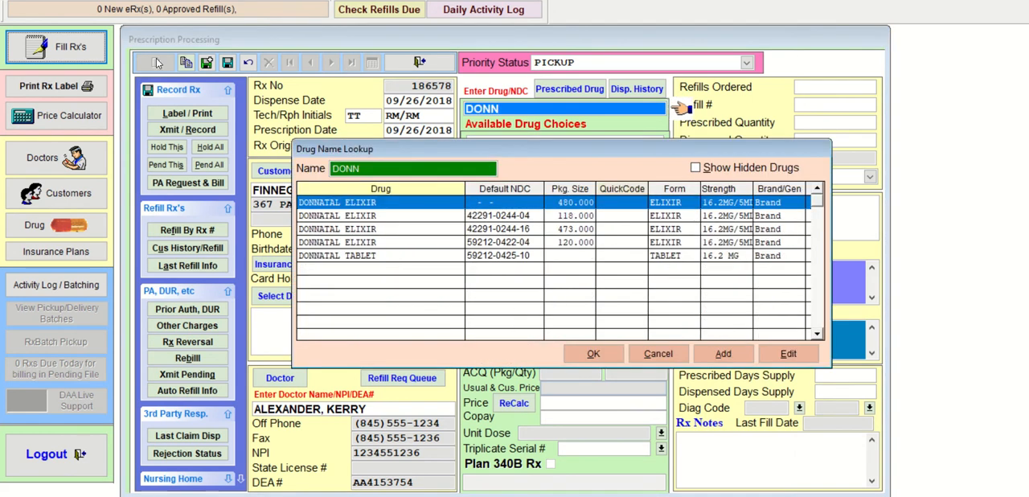
pyautogui.press('Down')
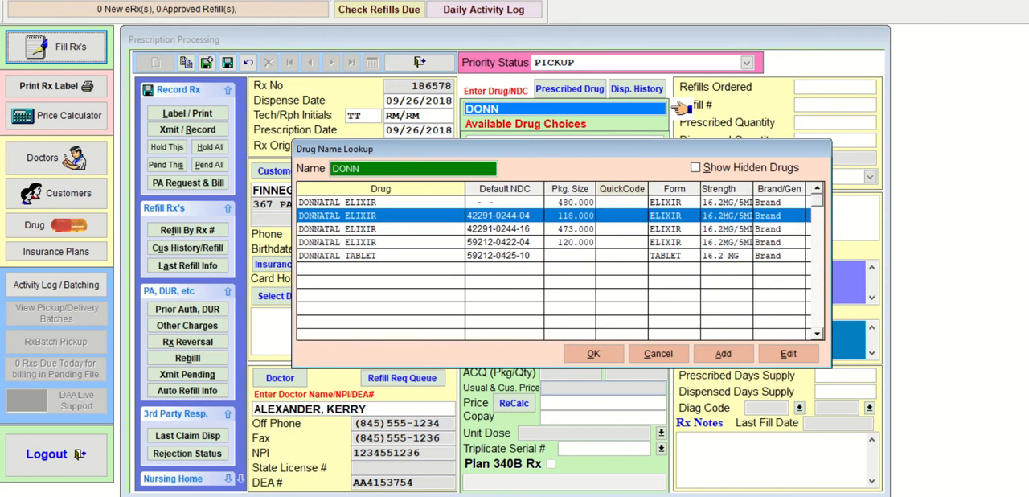
pyautogui.press('Down')
pyautogui.press('Down')
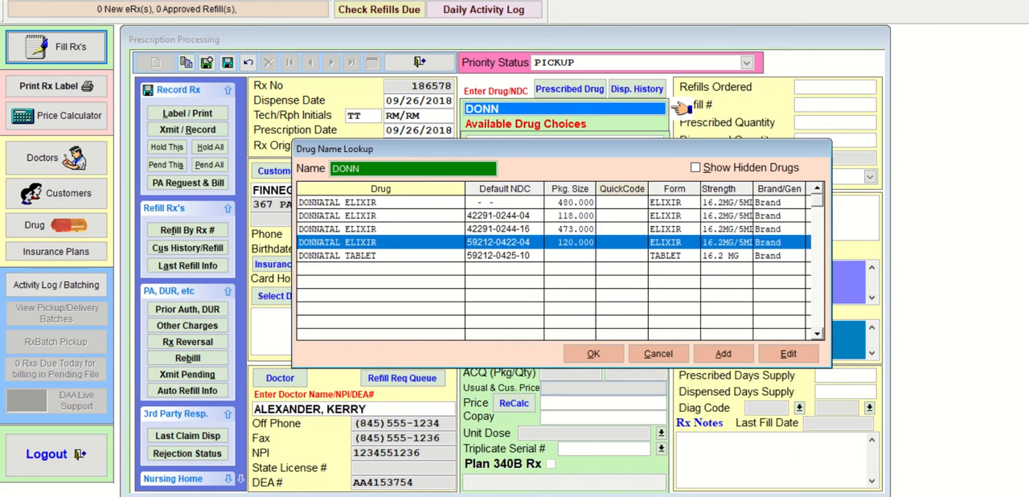
pyautogui.press('Return')
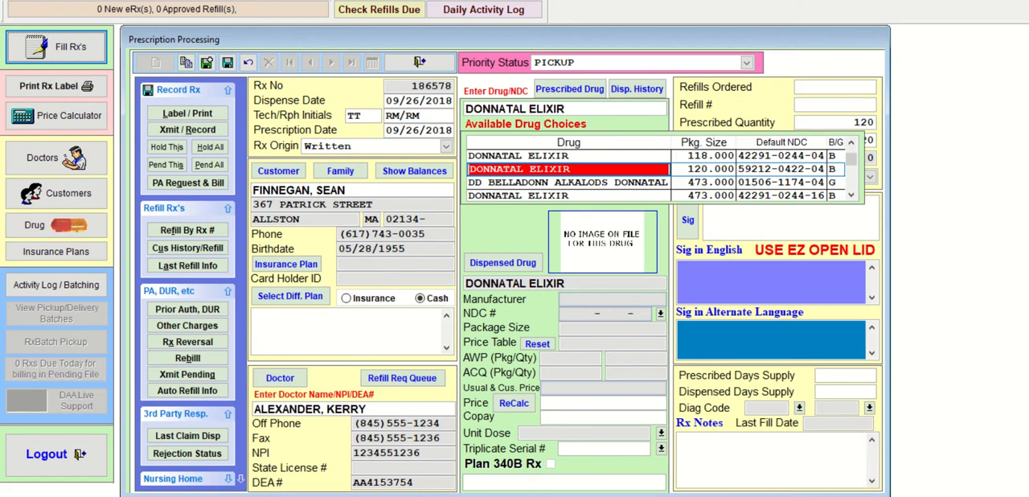
# - Choose the generic DD BELLADONN ALKALODS DONNATAL with package size 473 as the dispensed drug and accept the quantity adjustment
pyautogui.press('Down')
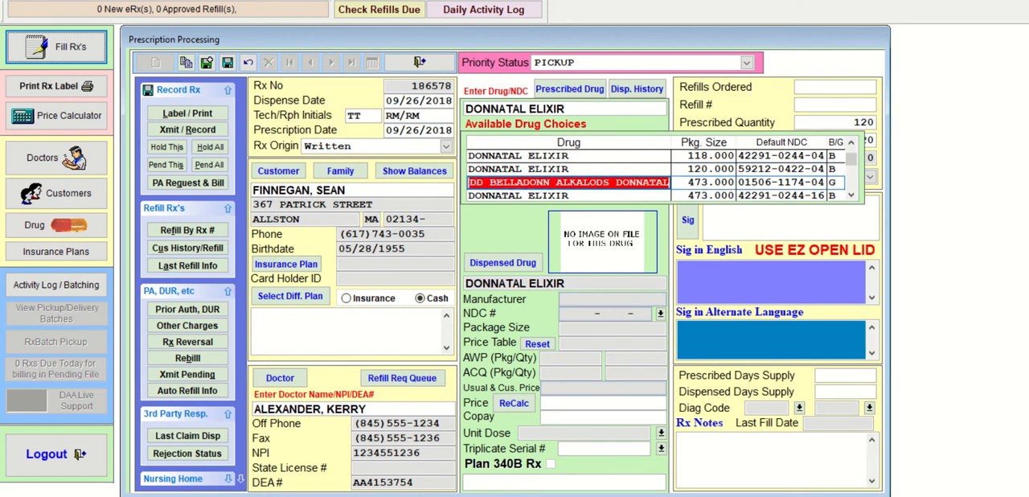
pyautogui.press('Return')
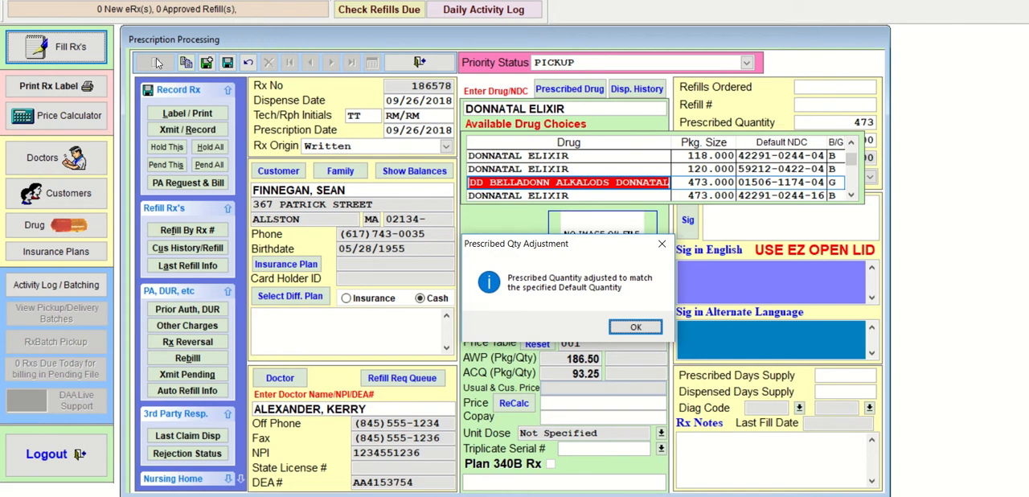
pyautogui.press('Return')
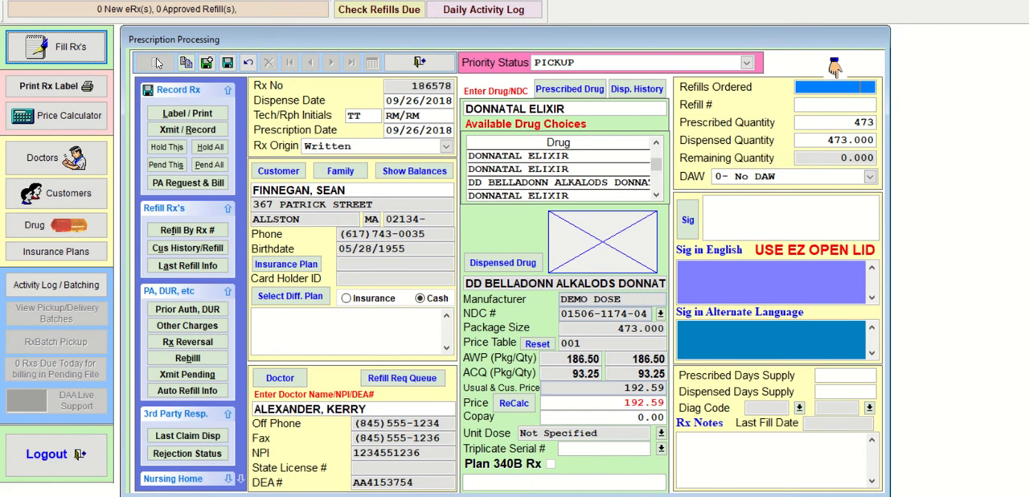
pyautogui.click(598, 169)
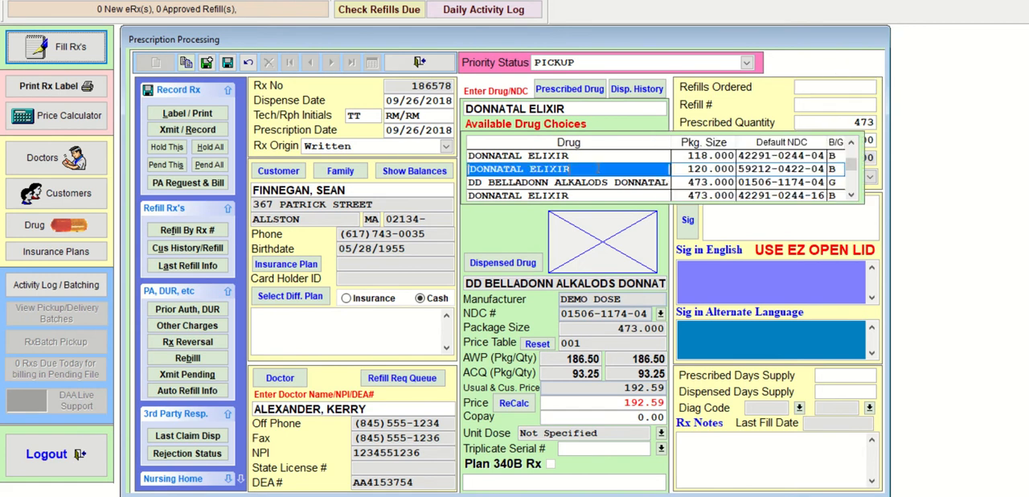
pyautogui.click(617, 169)
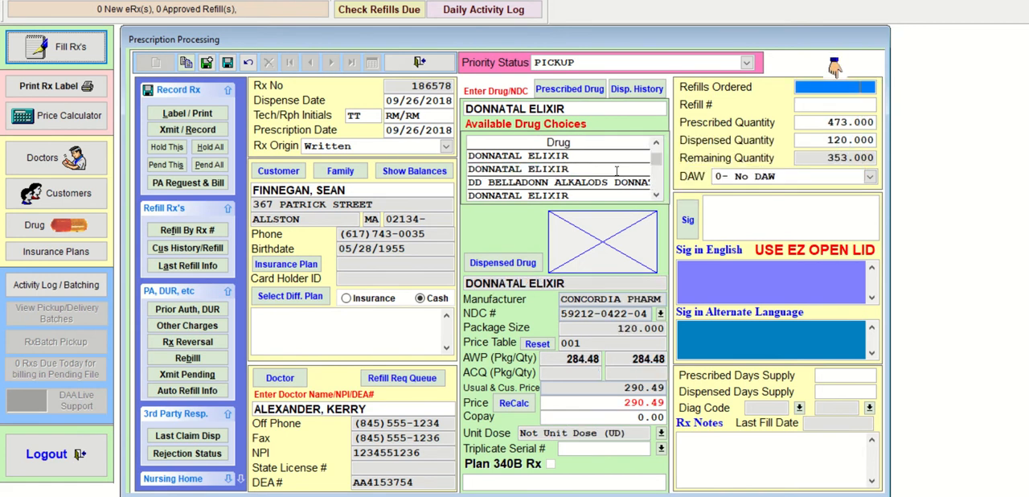
pyautogui.press('Tab')
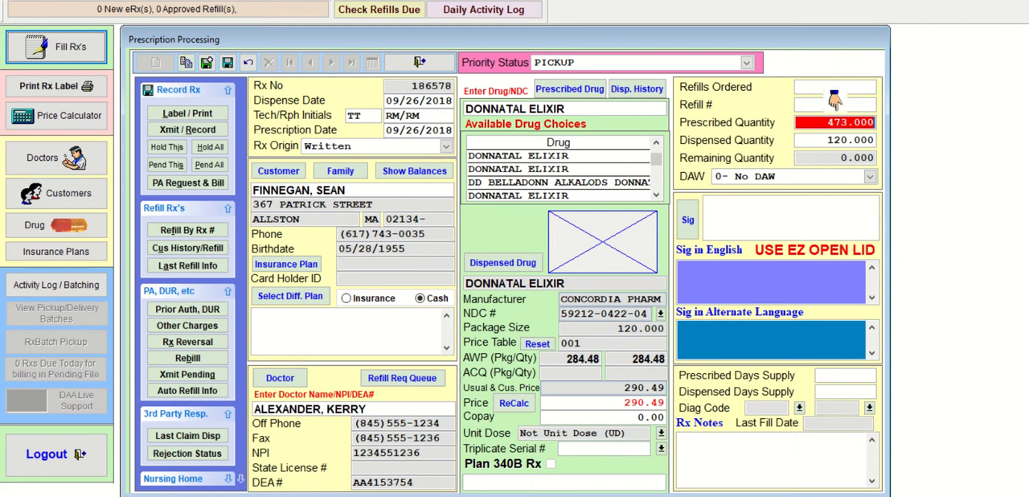
pyautogui.write('120')
pyautogui.press('BackSpace')
pyautogui.press('BackSpace')
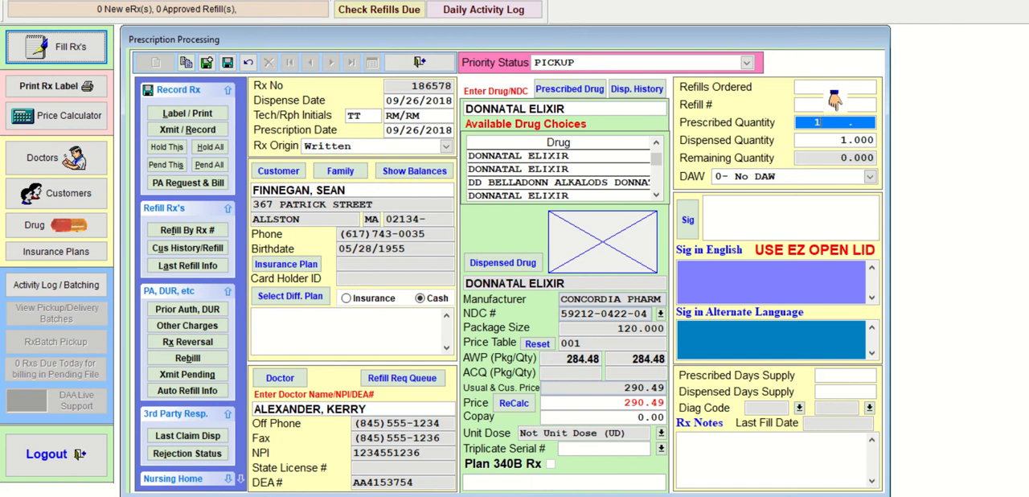
pyautogui.press('BackSpace')
# - Set the Donnatal refills ordered to 1 and the prescribed and dispensed quantities to 240
pyautogui.click(834, 91)
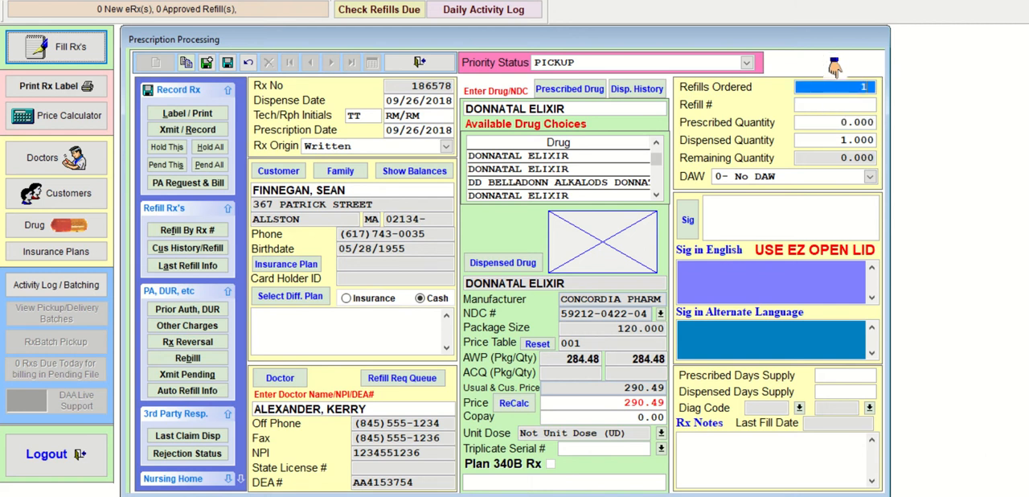
pyautogui.press('Tab')
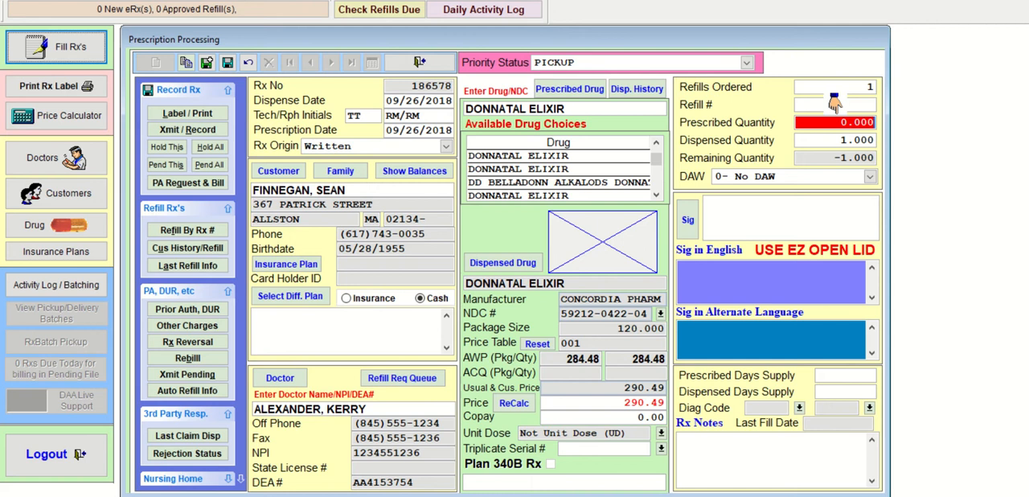
pyautogui.write('240')
pyautogui.press('Tab')
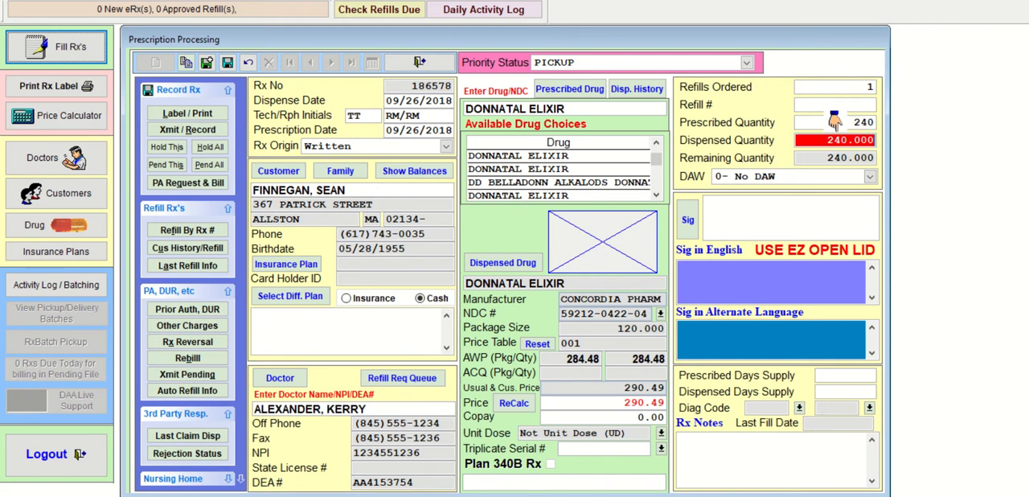
pyautogui.press('Tab')
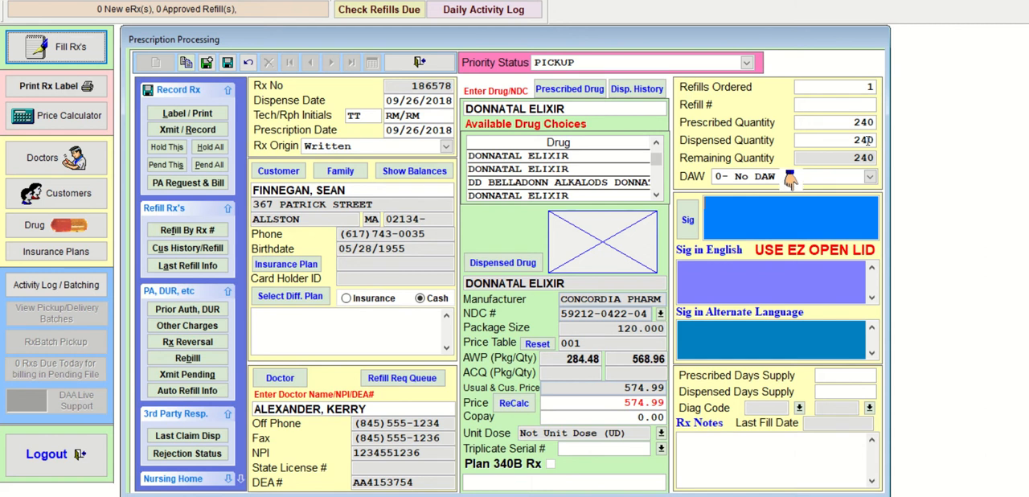
# - Enter the sig T1 TO 2 TSP PO WITH 30ML MAALOX PRN for the Donnatal prescription
pyautogui.click(735, 211)
pyautogui.write('T1-2TSP')
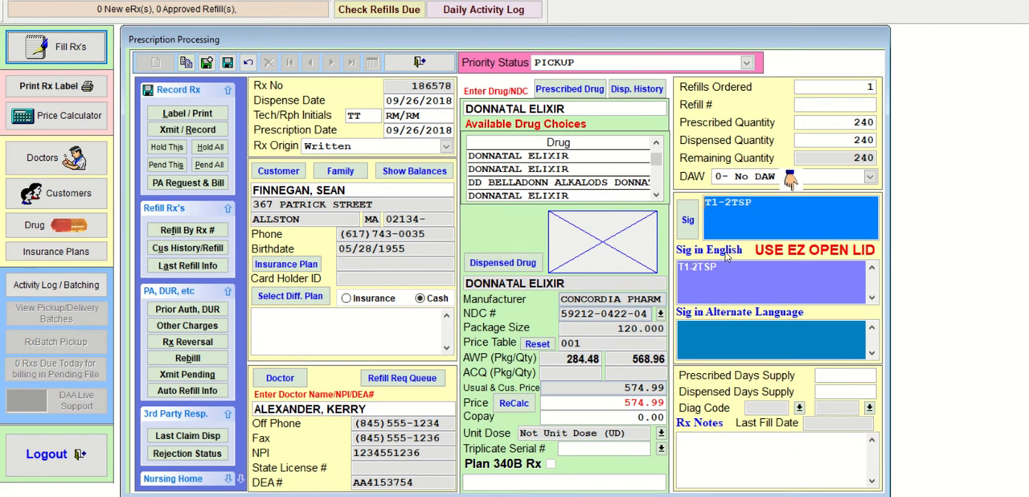
pyautogui.press('BackSpace')
pyautogui.write('TO')
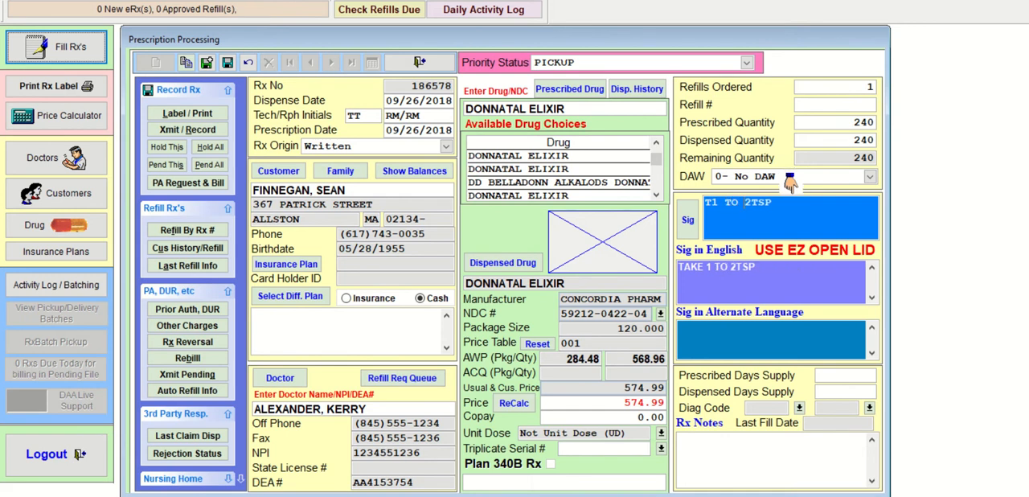
pyautogui.click(754, 203)
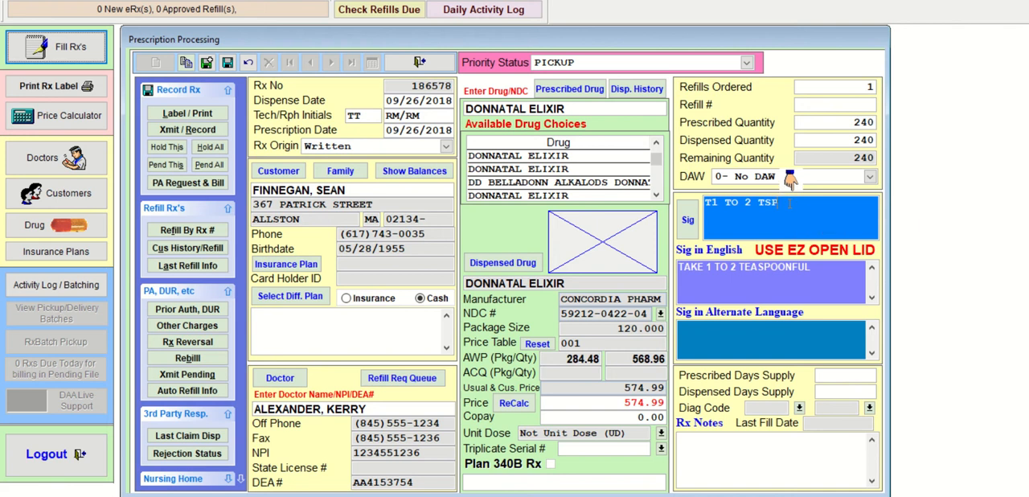
pyautogui.write('PO')
pyautogui.write('WITH ')
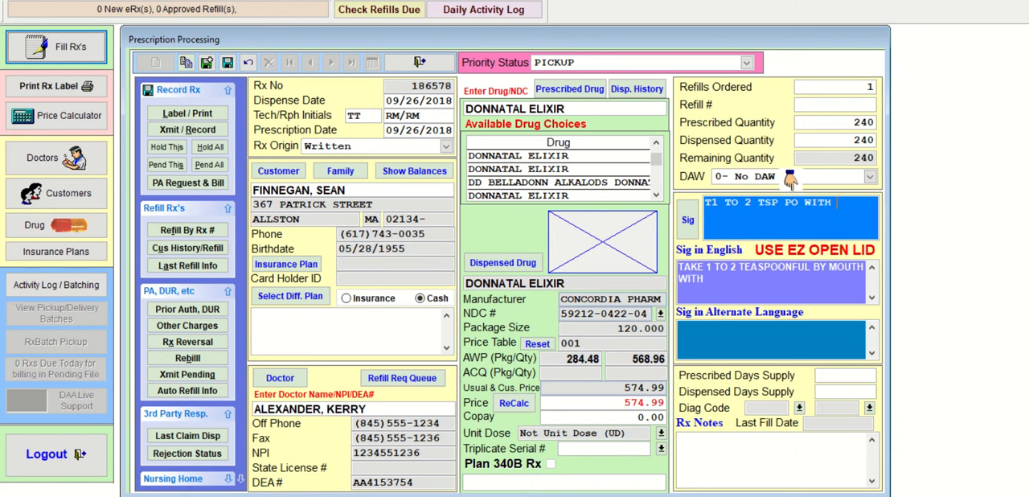
pyautogui.write('30ML MAALO')
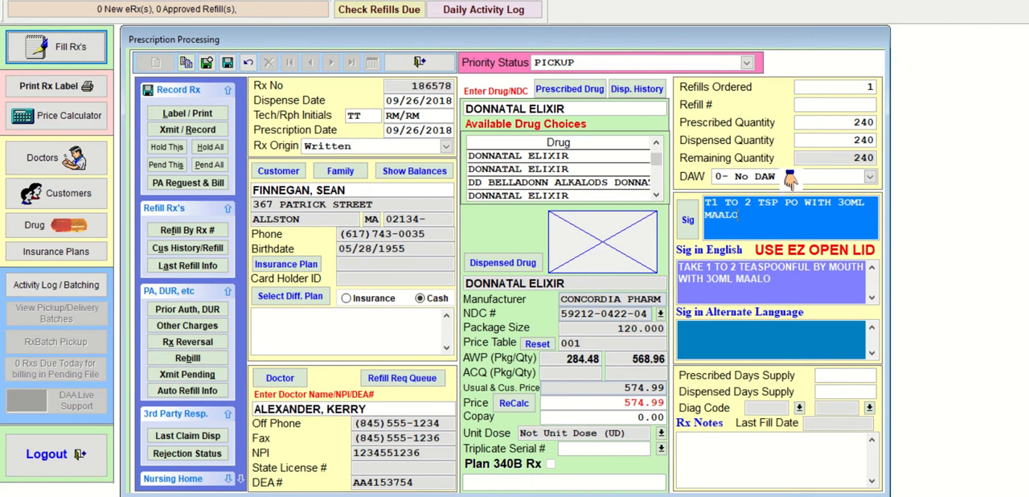
pyautogui.write('X PRN')
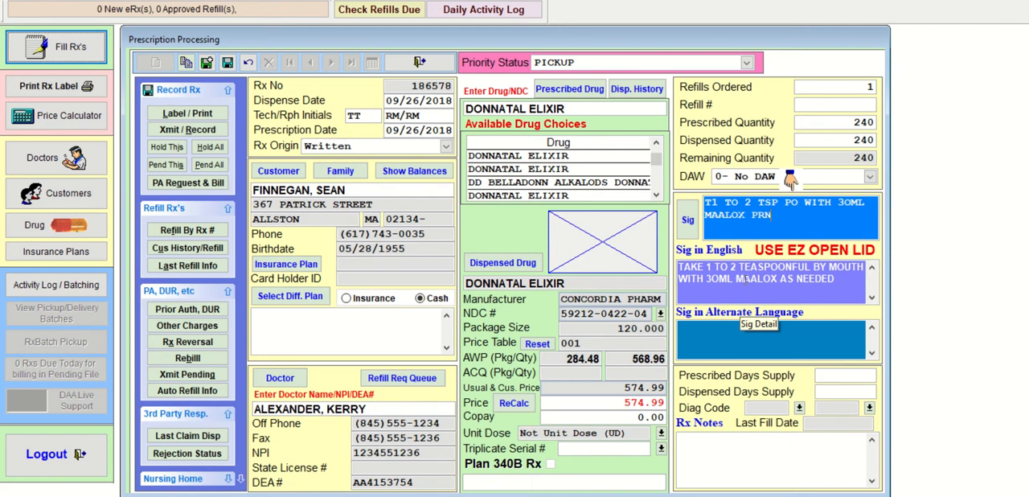
# - Set the prescribed and dispensed days supply to 6, and transmit and record the Donnatal prescription without labels
pyautogui.press('Tab')
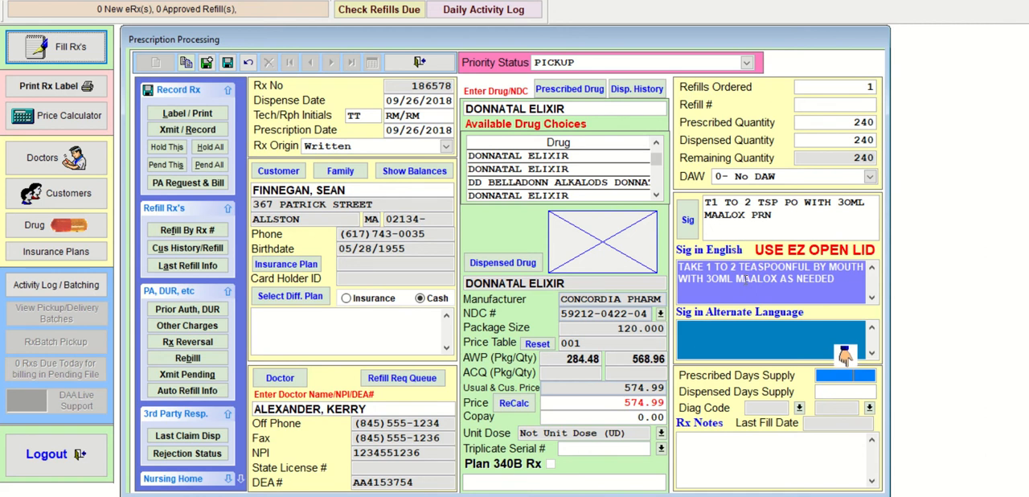
pyautogui.write('6')
pyautogui.press('Return')
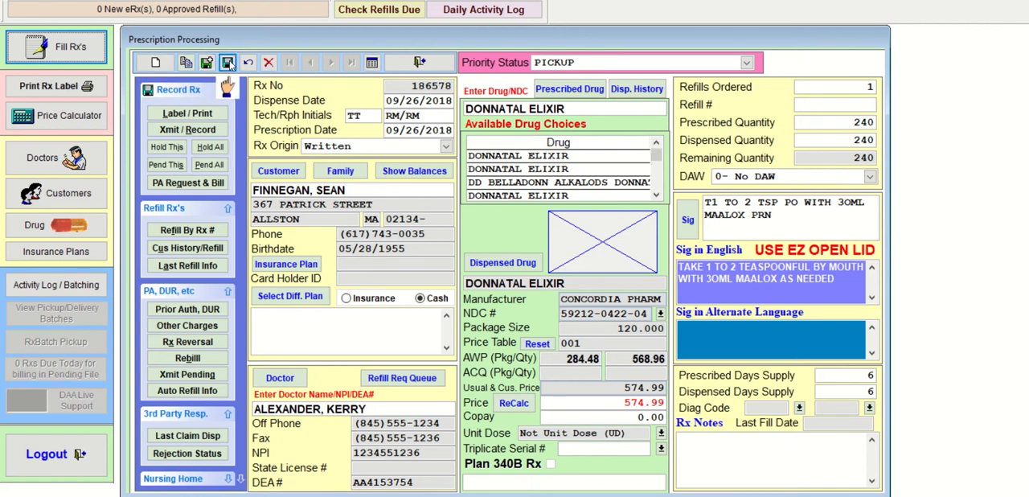
pyautogui.click(223, 134)
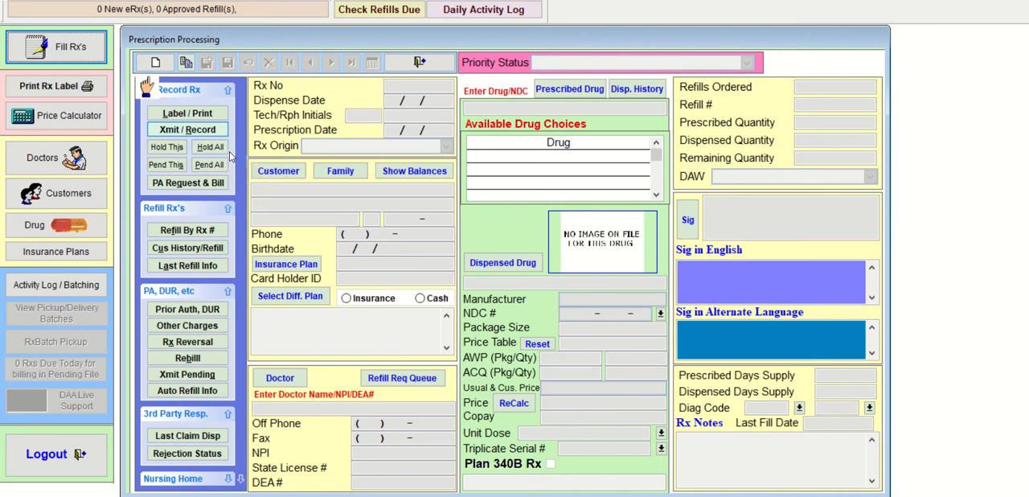
# - Start another written prescription for the same customer, the second match for the partial surname, and keep the prefilled doctor
pyautogui.click(151, 63)
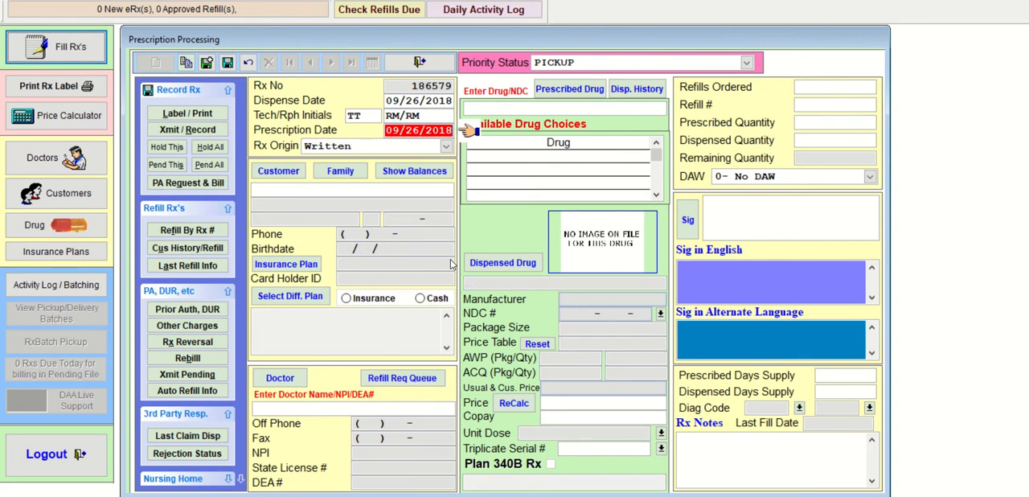
pyautogui.press('Return')
pyautogui.press('Return')
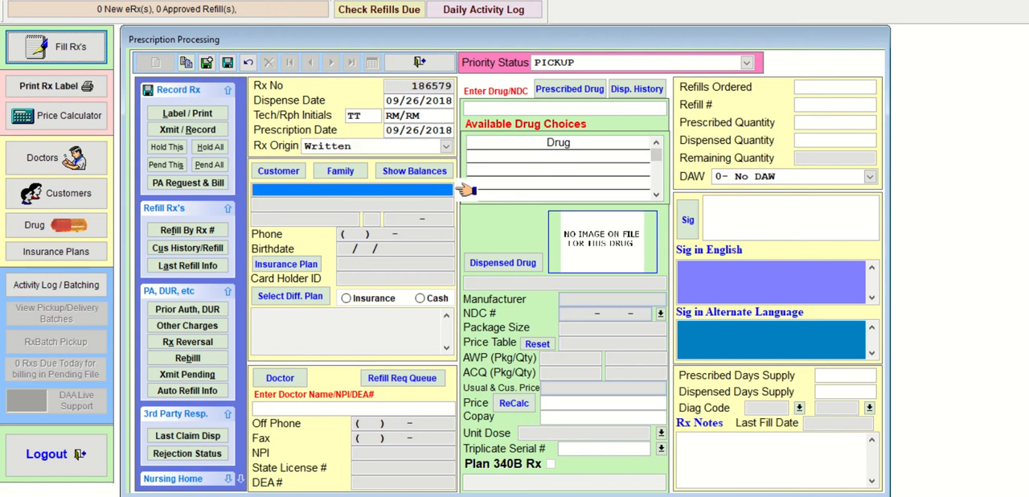
pyautogui.write('FINN')
pyautogui.press('Return')
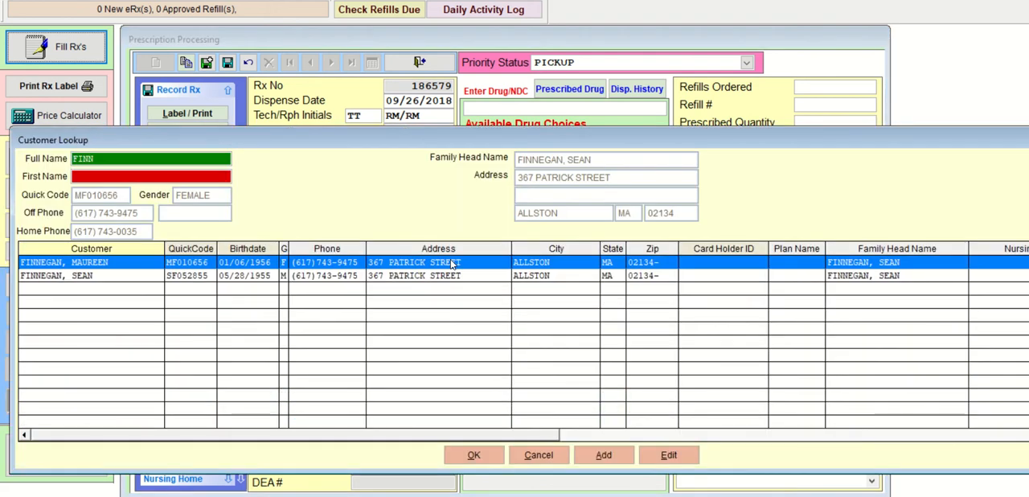
pyautogui.press('Down')
pyautogui.press('Return')
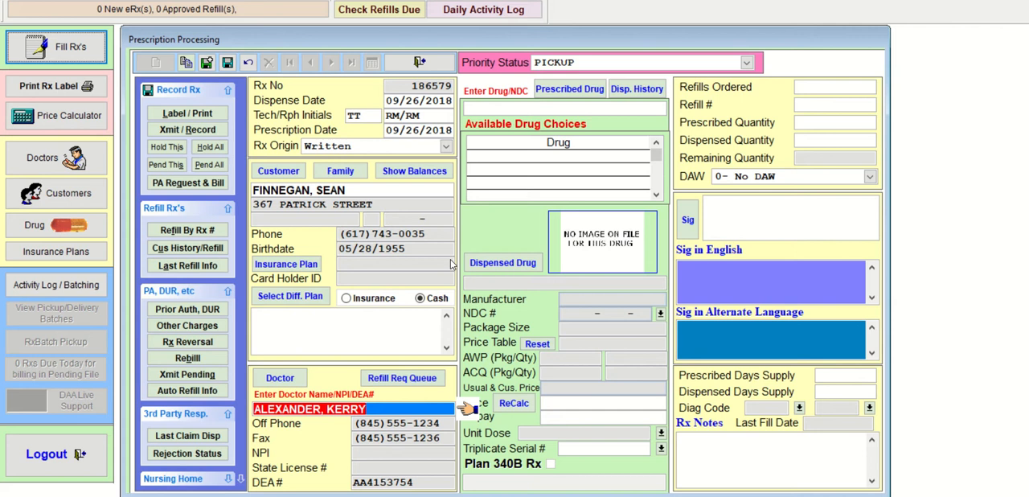
pyautogui.press('Return')
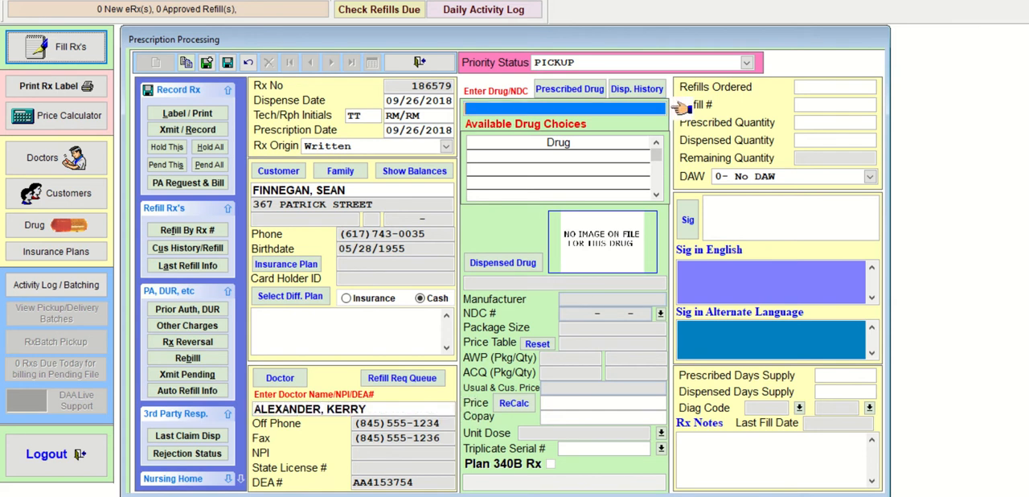
# - Look up TIMOPTIC and select TIMOPTIC 0.5% OCUM PLUS DRP in the 10.000 package size as the prescribed drug
pyautogui.write('TIMOPTIC')
pyautogui.press('Return')
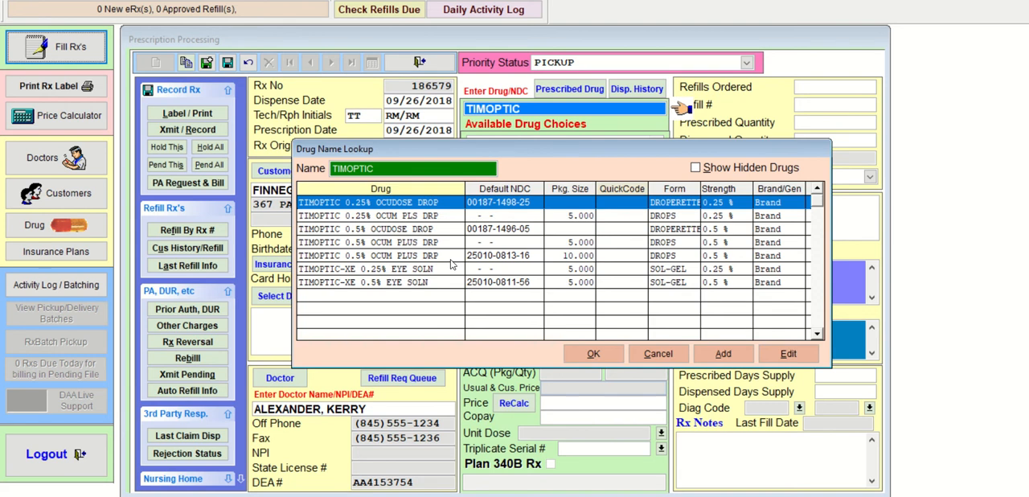
pyautogui.press('Down')
pyautogui.press('Down')
pyautogui.press('Down')
pyautogui.press('Down')
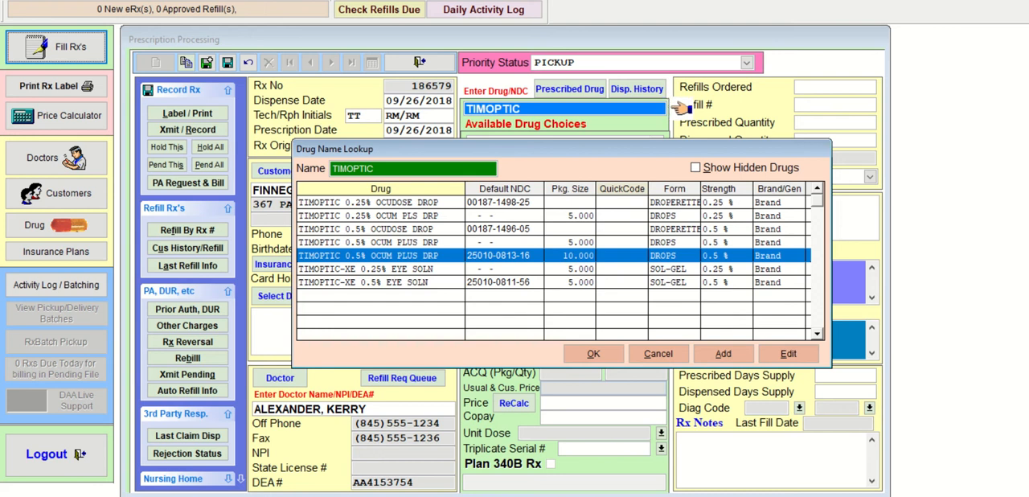
pyautogui.press('Up')
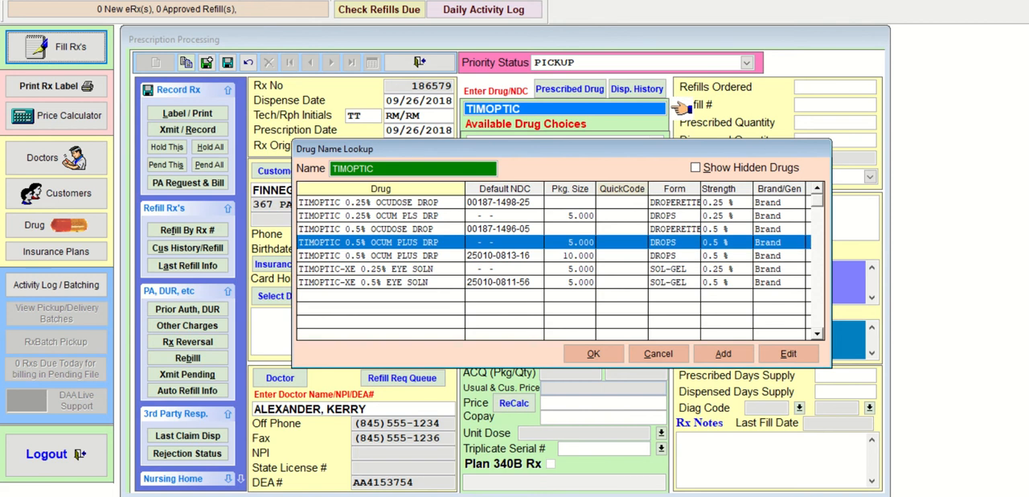
pyautogui.press('Down')
pyautogui.press('Up')
pyautogui.press('Down')
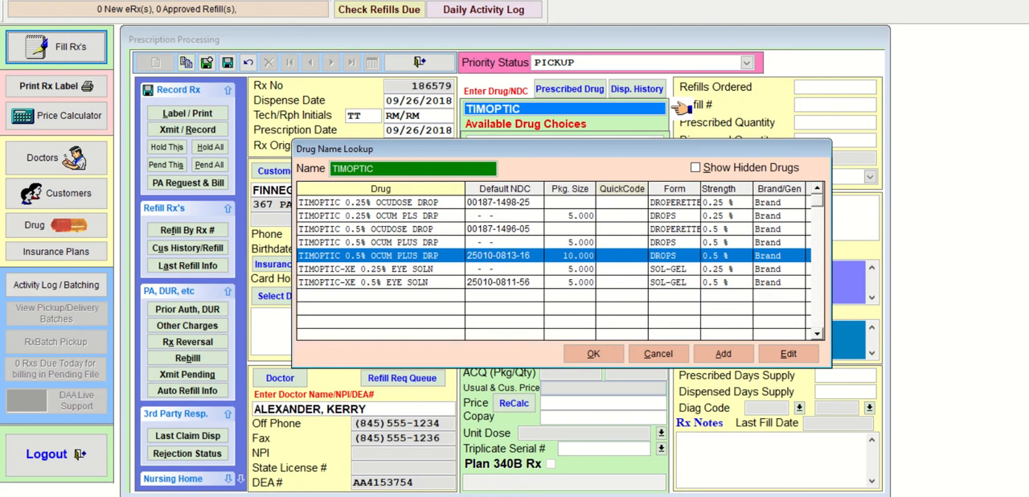
pyautogui.press('Return')
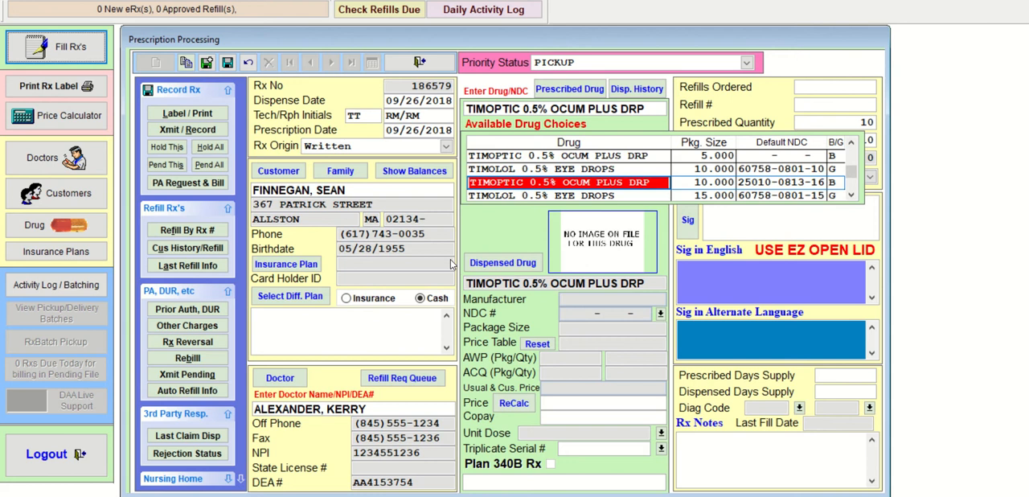
# - Choose generic TIMOLOL 0.5% EYE DROPS, package size 10.000, as the dispensed drug, with 3 refills and both quantities at 10
pyautogui.press('Up')
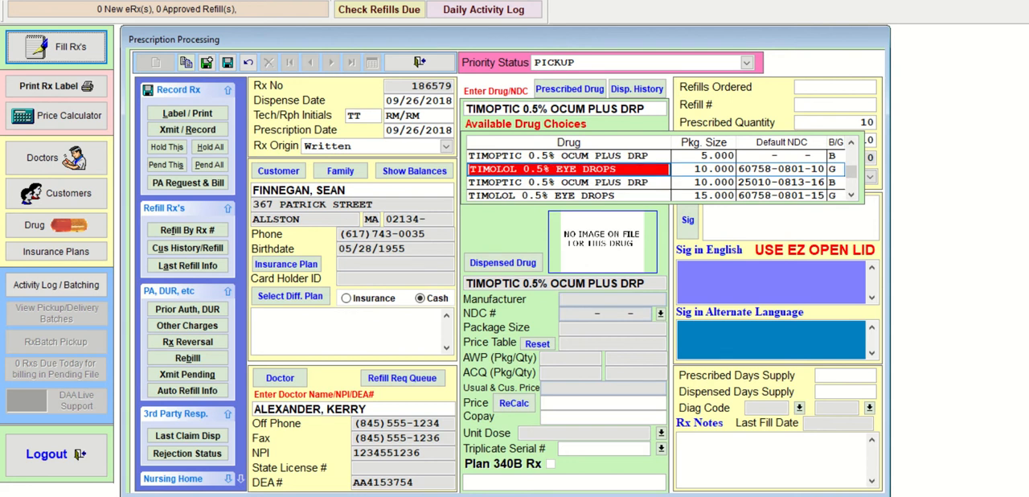
pyautogui.press('Return')
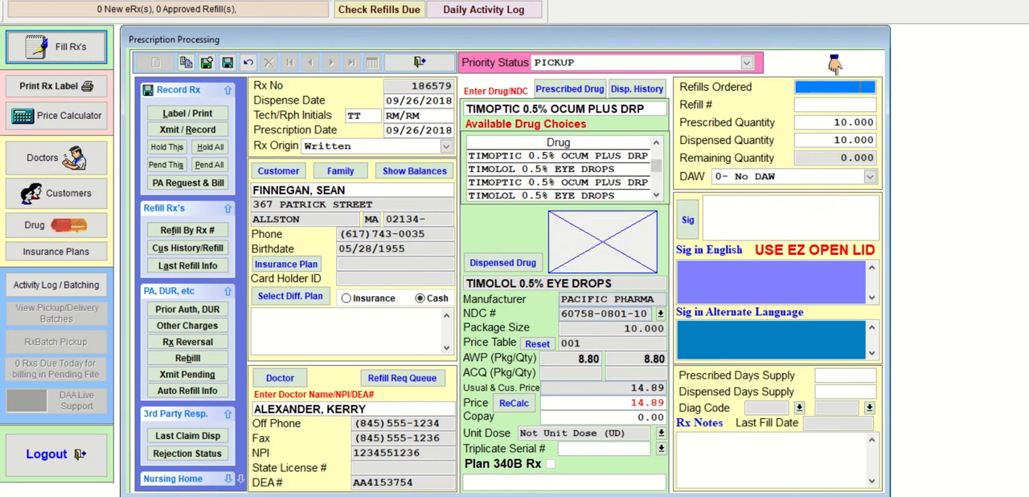
pyautogui.write('3')
pyautogui.press('Return')
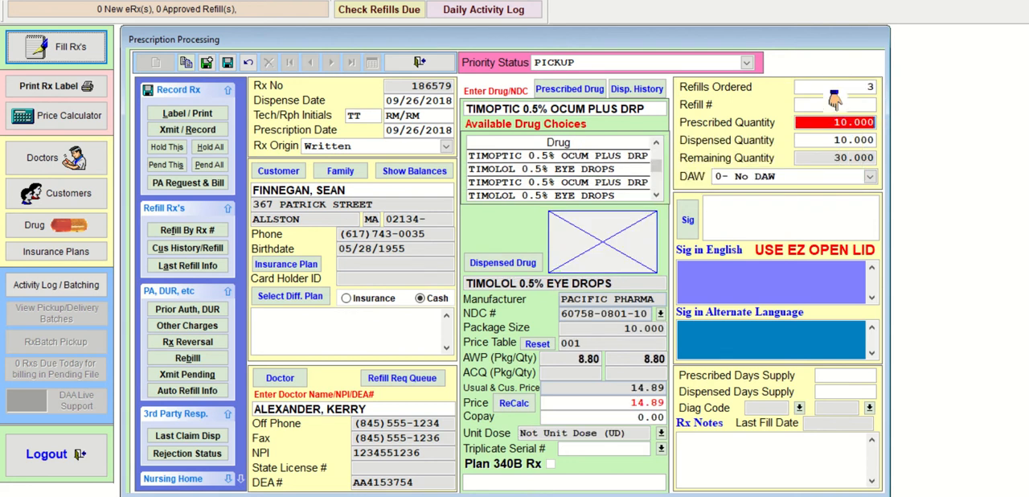
pyautogui.press('Return')
pyautogui.press('Return')
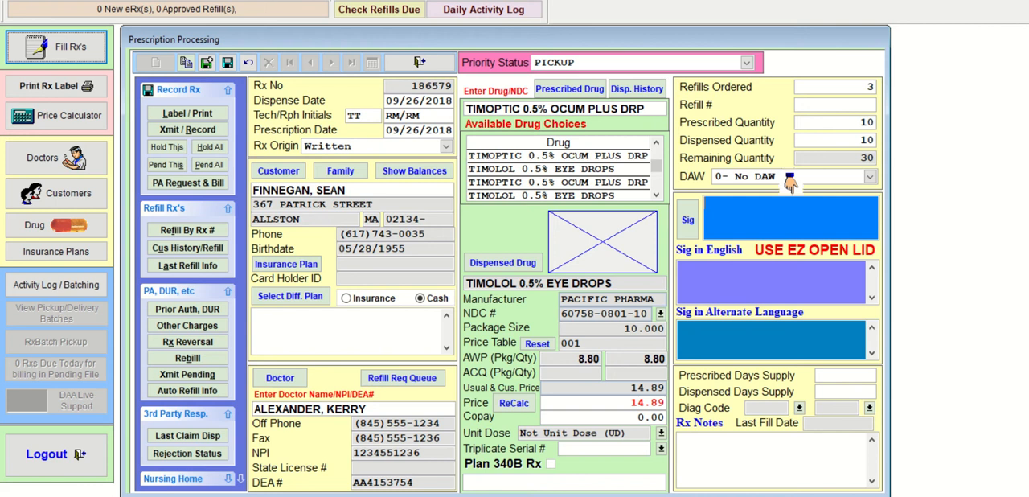
# - Enter the sig I1G OU BID for the timolol eye drops
pyautogui.write('I1G')
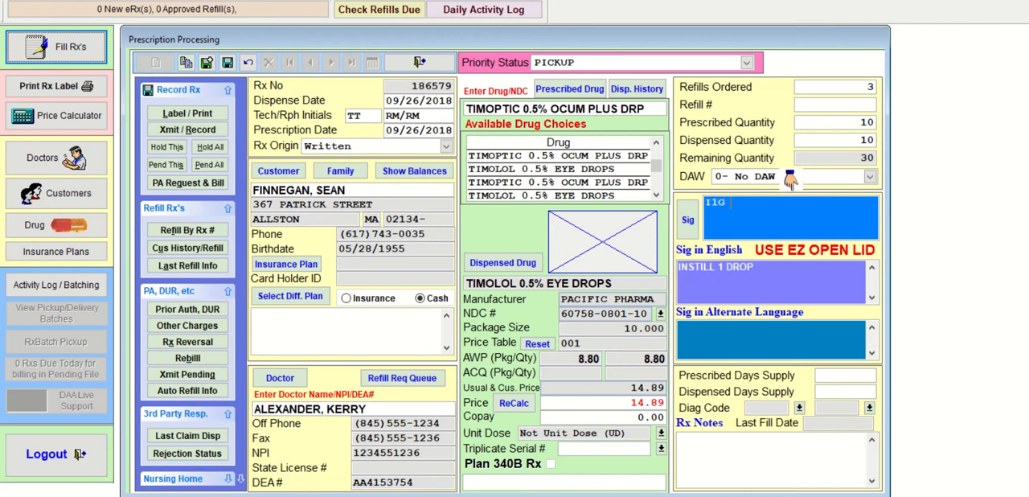
pyautogui.write(' OU')
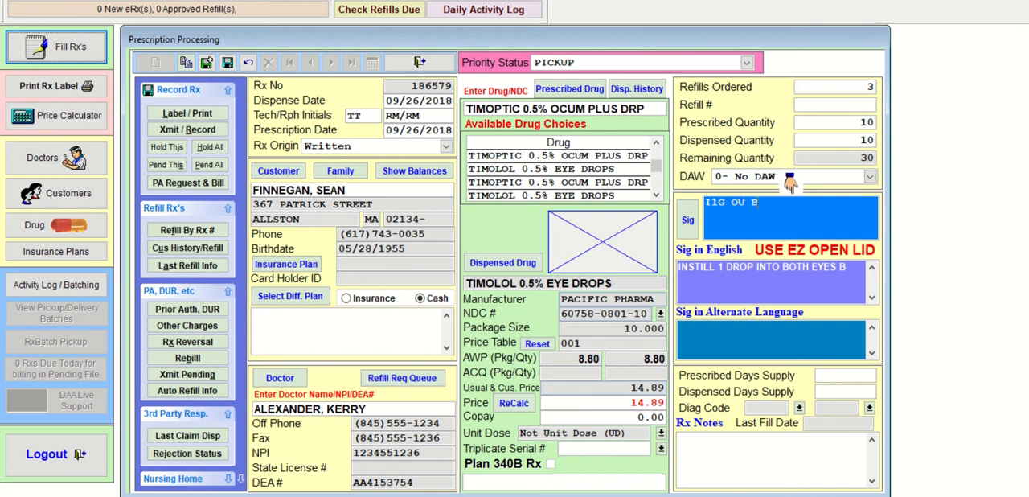
pyautogui.write('BID')
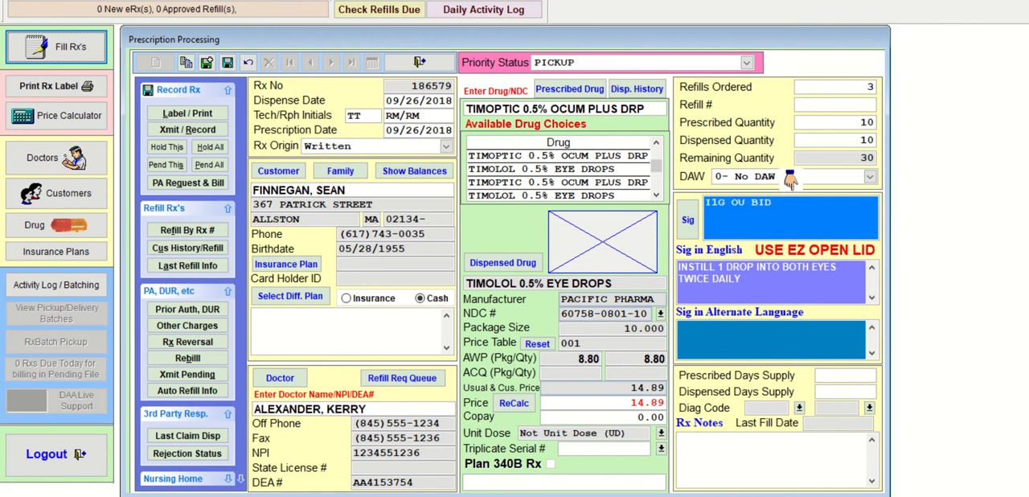
# - Switch to Calculator and work out the eye drops' days supply as 10 × 20 ÷ 4
pyautogui.hotkey('alt', 'Tab')
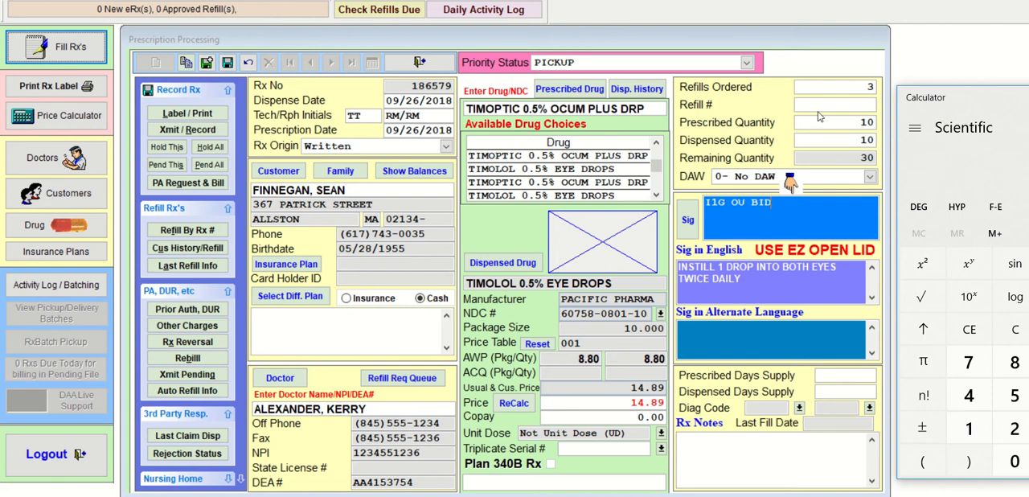
pyautogui.moveTo(940, 105); pyautogui.dragTo(367, 95)
pyautogui.click(406, 426)
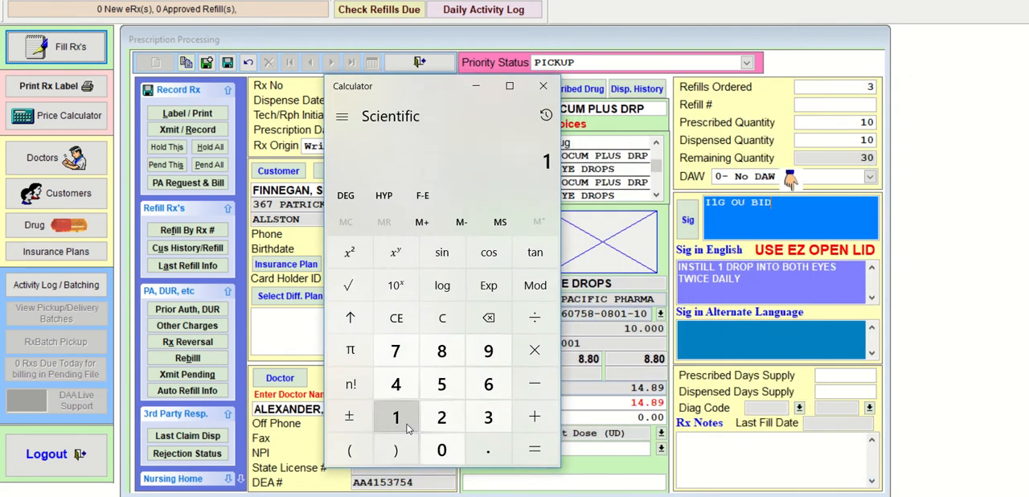
pyautogui.click(441, 450)
pyautogui.click(535, 351)
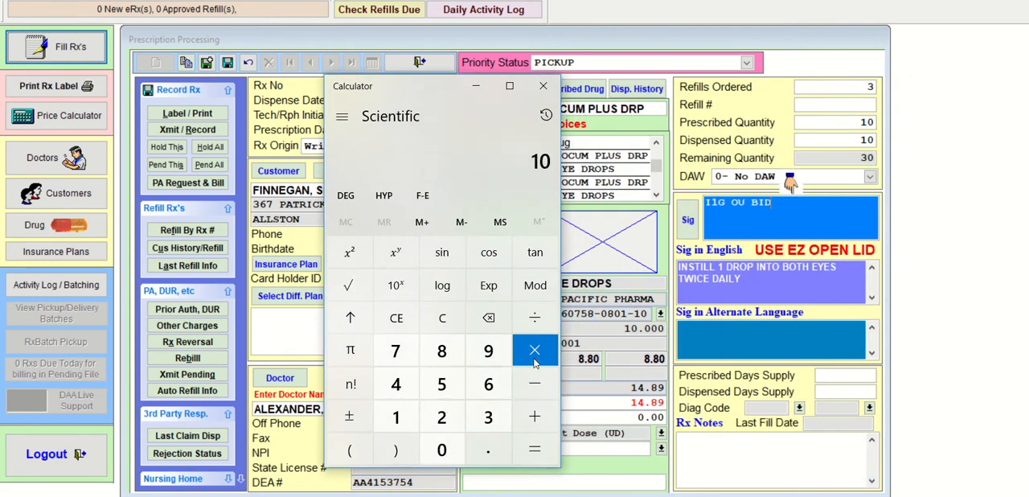
pyautogui.click(441, 417)
pyautogui.click(441, 450)
pyautogui.click(524, 453)
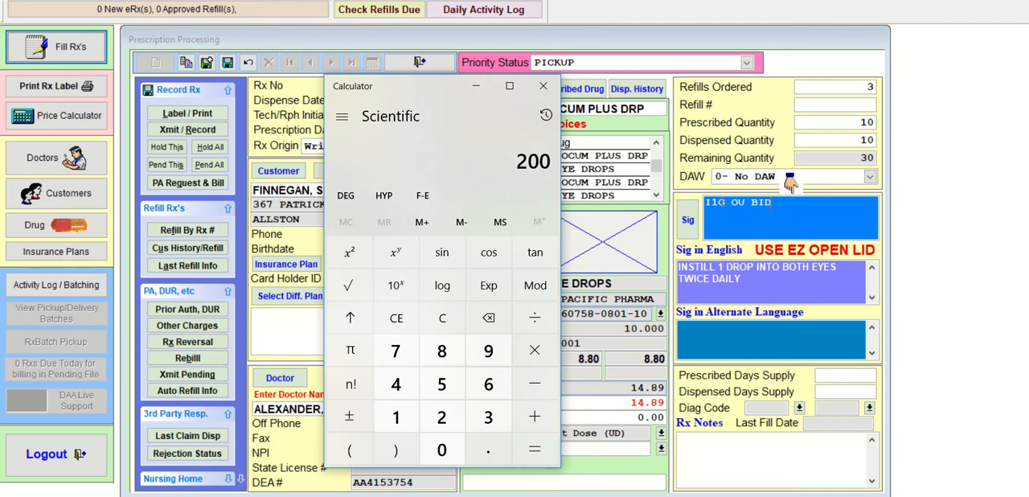
pyautogui.click(535, 317)
pyautogui.click(395, 384)
pyautogui.click(532, 454)
pyautogui.moveTo(436, 90); pyautogui.dragTo(689, 108)
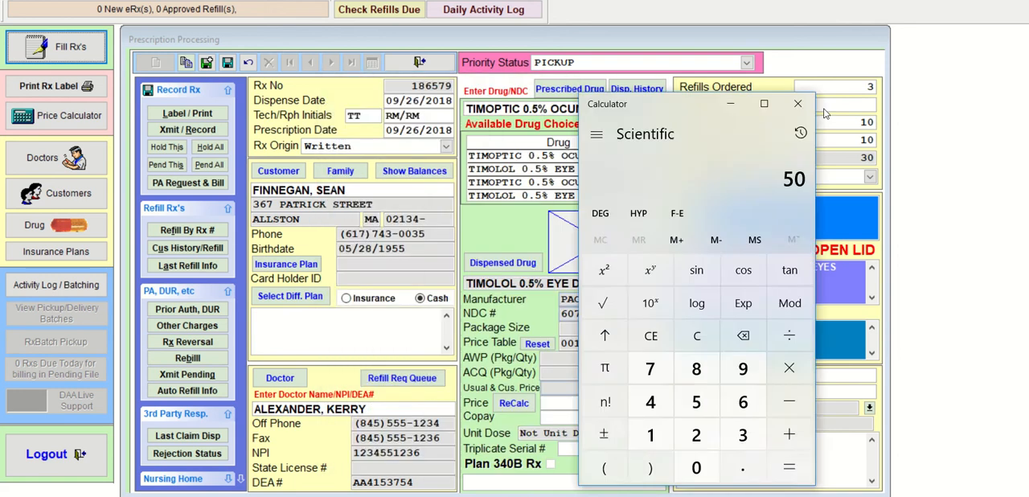
pyautogui.moveTo(824, 113); pyautogui.dragTo(1015, 98)
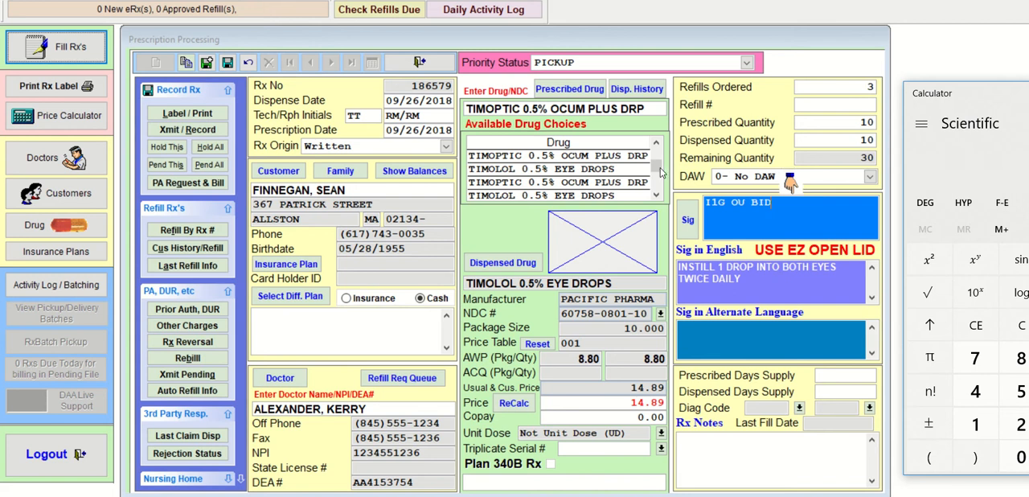
# - Return to the prescription and set the days supply of the timolol eye drops to 50
pyautogui.click(784, 218)
pyautogui.press('Tab')
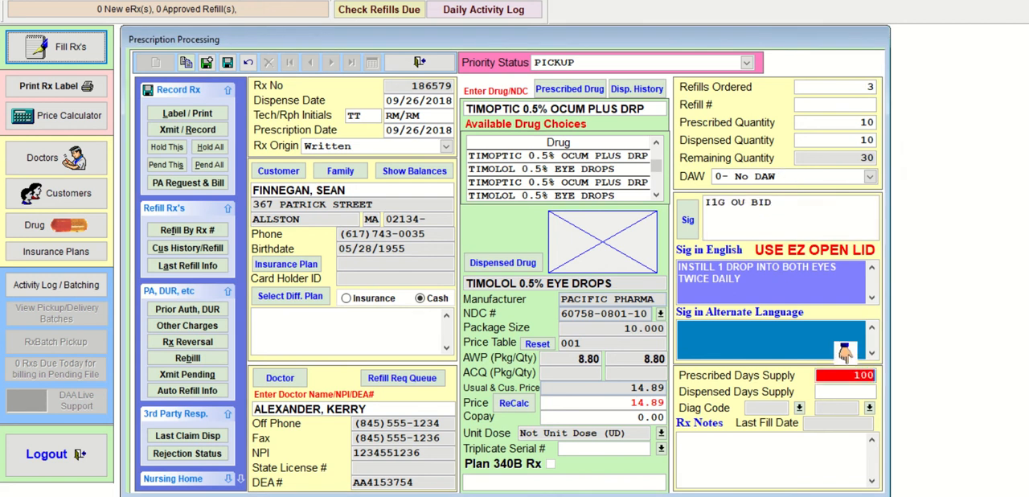
pyautogui.write('50')
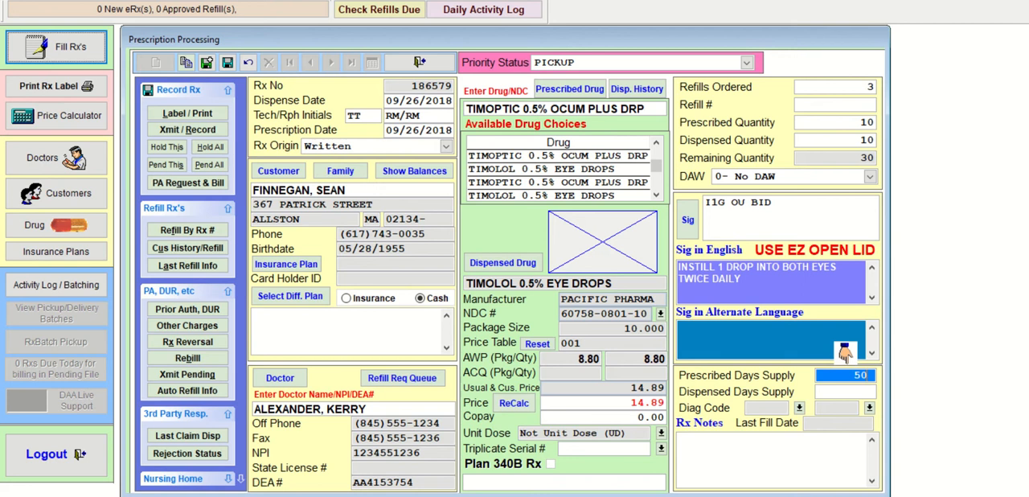
# - Save the timolol prescription in system memory and start another written one for the same customer, keeping the prefilled doctor
pyautogui.click(207, 63)
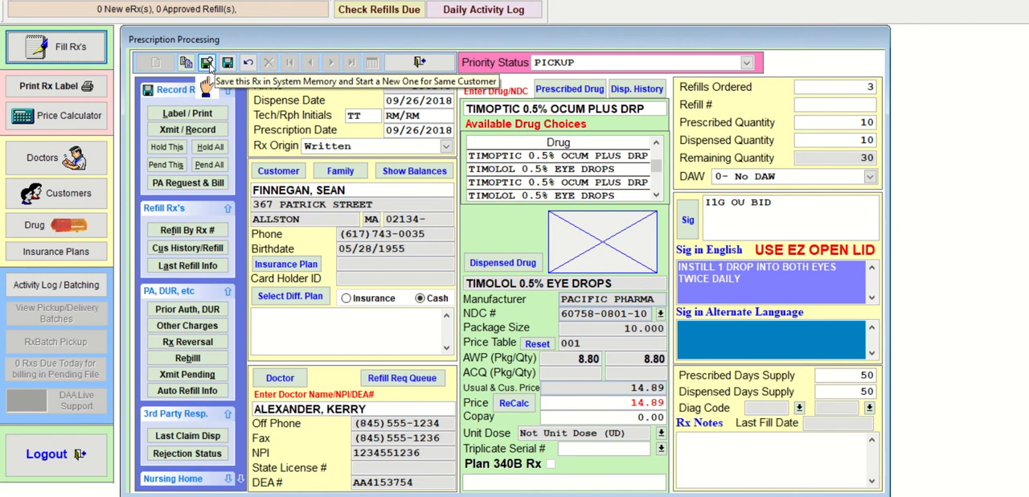
pyautogui.click(206, 63)
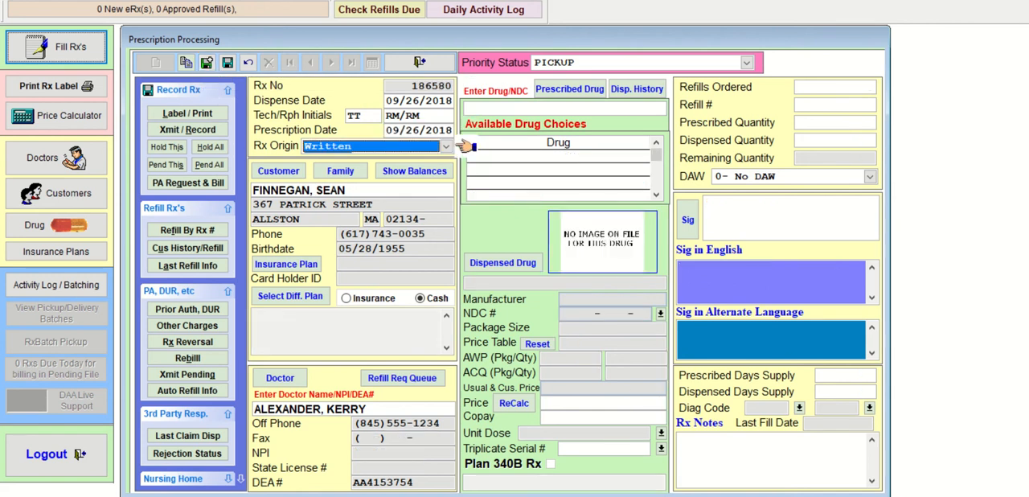
pyautogui.press('Return')
pyautogui.press('Return')
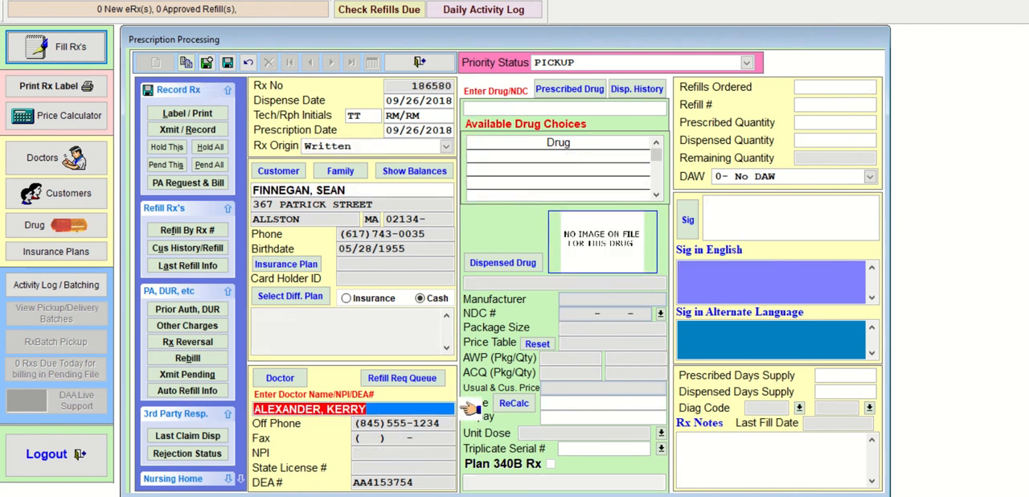
pyautogui.press('Return')
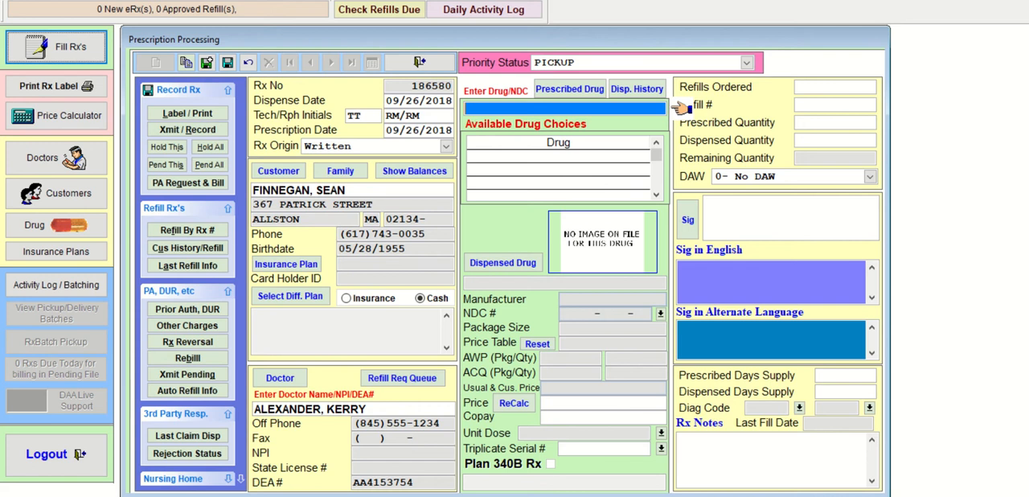
# - Look up SYNTH, select SYNTHROID 50 MCG TABLET as the prescribed drug, and dismiss the drug interaction results
pyautogui.write('SYNTH')
pyautogui.press('Return')
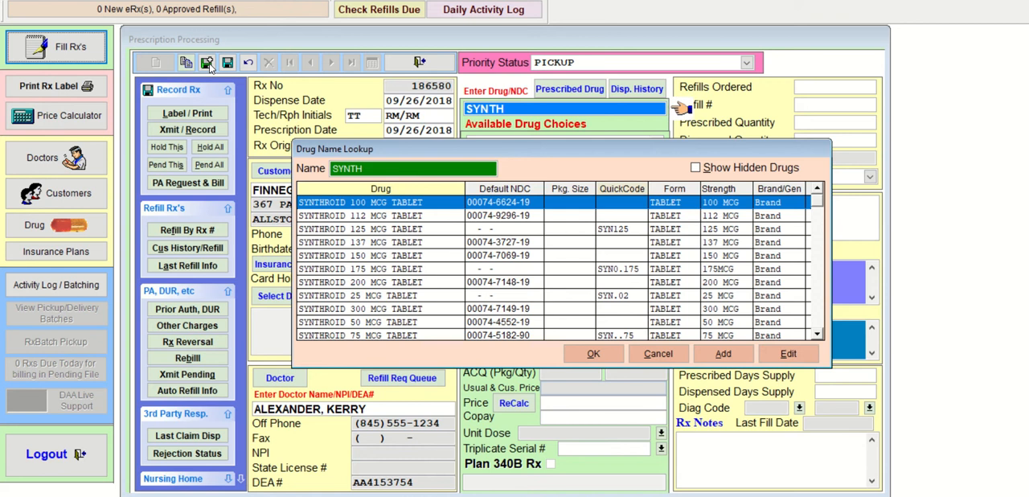
pyautogui.press('Down')
pyautogui.press('Down')
pyautogui.press('Down')
pyautogui.press('Down')
pyautogui.press('Down')
pyautogui.press('Down')
pyautogui.press('Down')
pyautogui.press('Down')
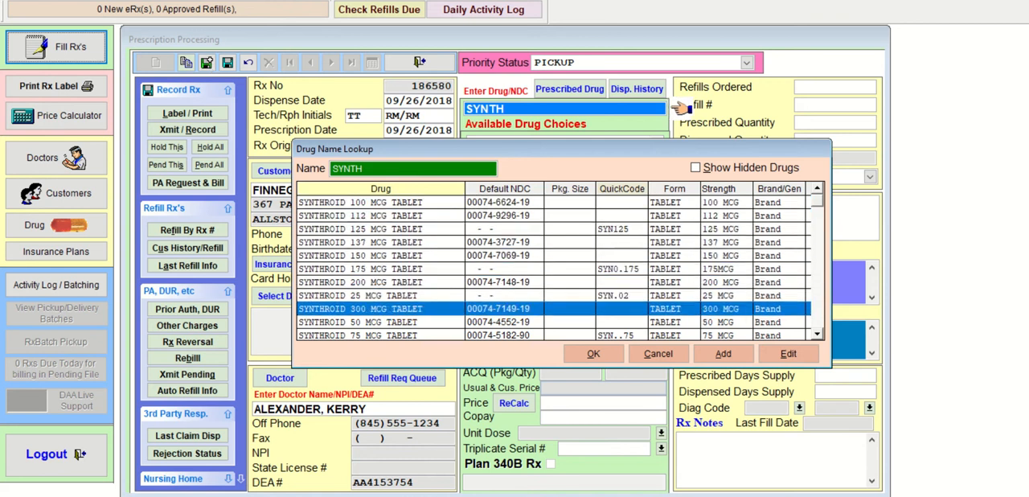
pyautogui.press('Down')
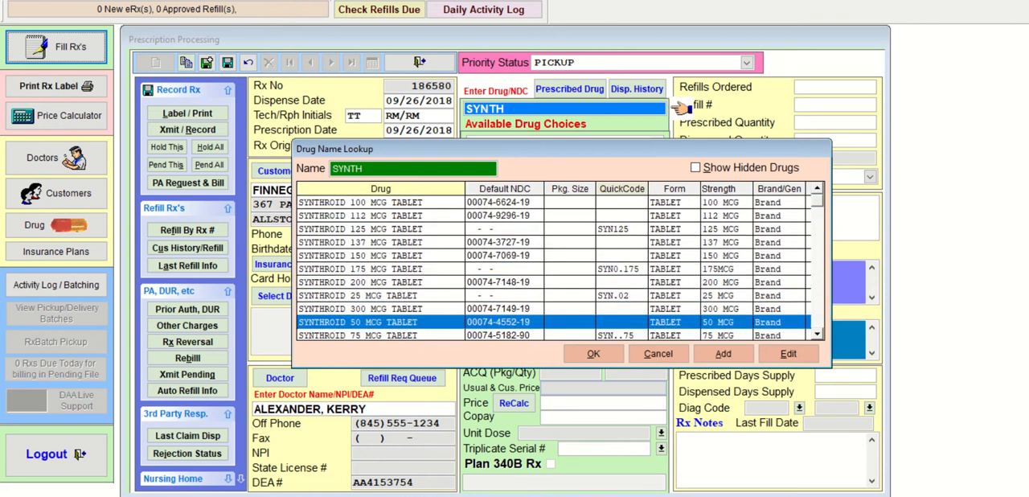
pyautogui.press('Return')
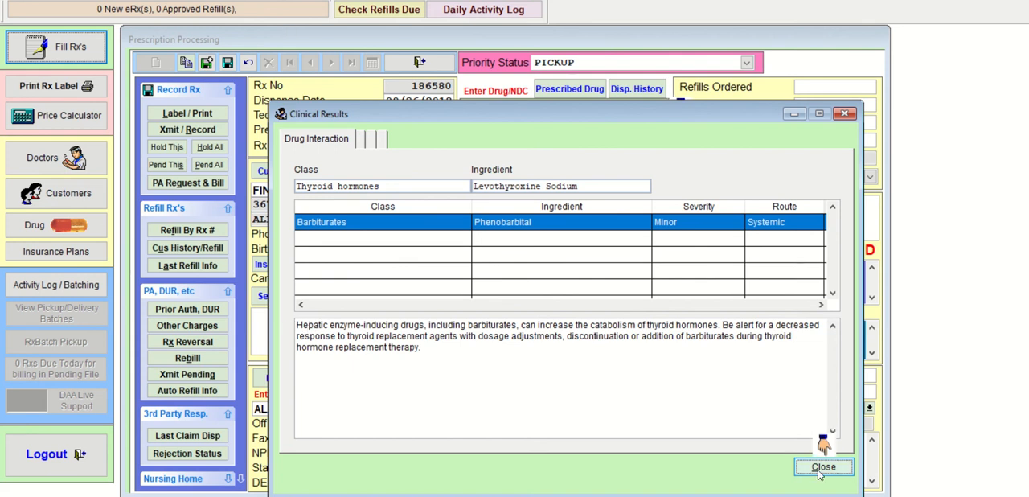
pyautogui.click(822, 468)
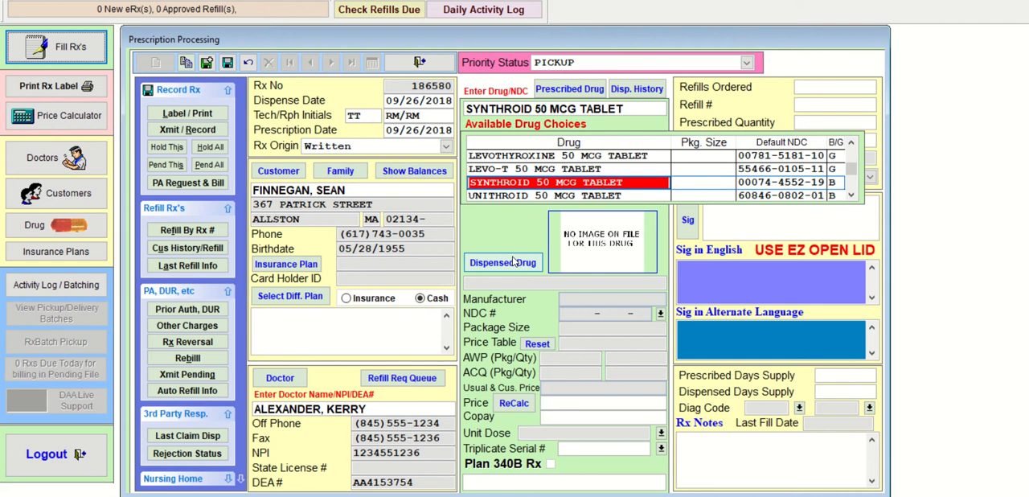
pyautogui.press('Up')
pyautogui.press('Up')
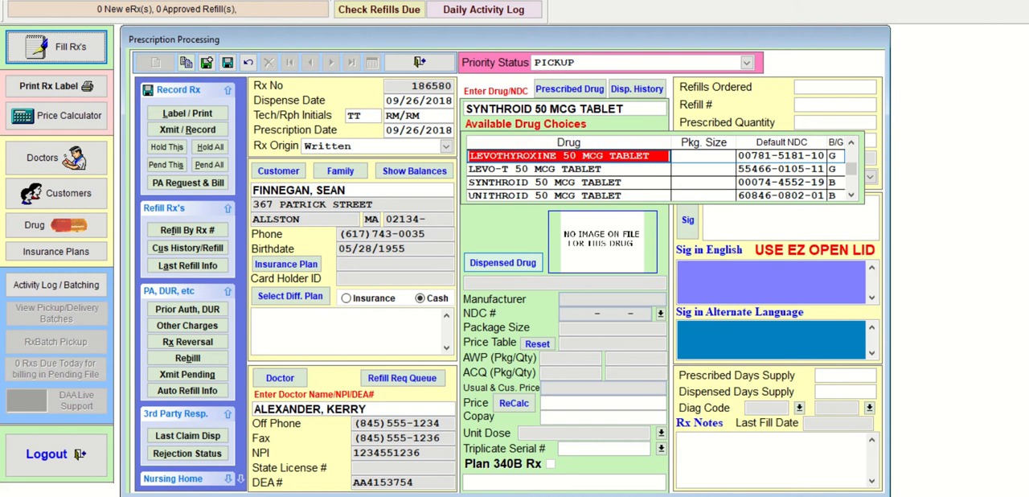
pyautogui.press('Return')
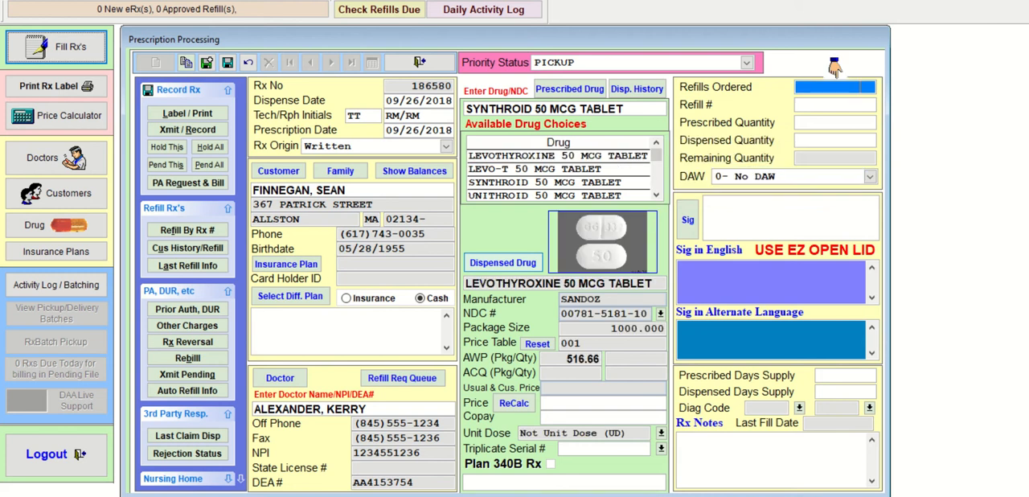
# - Set the levothyroxine refills ordered to 3 and the prescribed and dispensed quantities to 30
pyautogui.write('3')
pyautogui.press('Return')
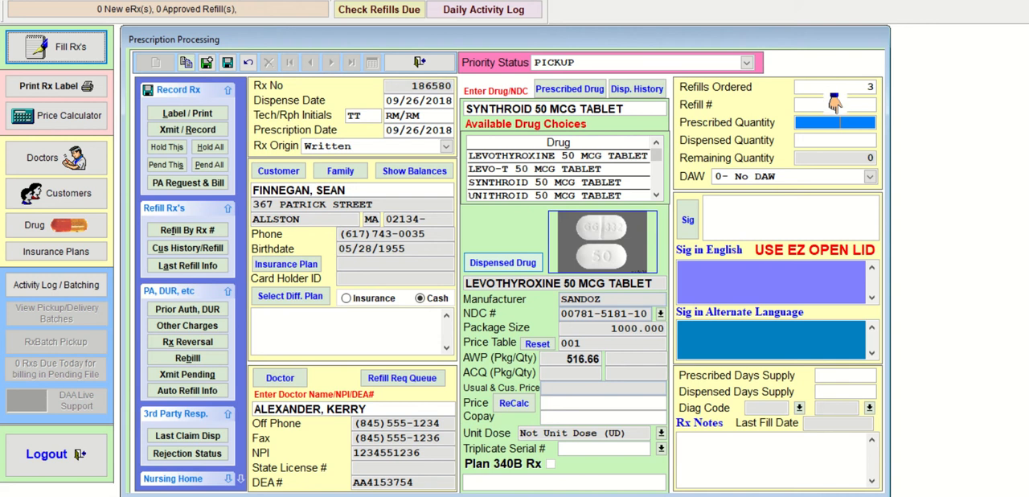
pyautogui.write('30')
pyautogui.press('Return')
pyautogui.press('Return')
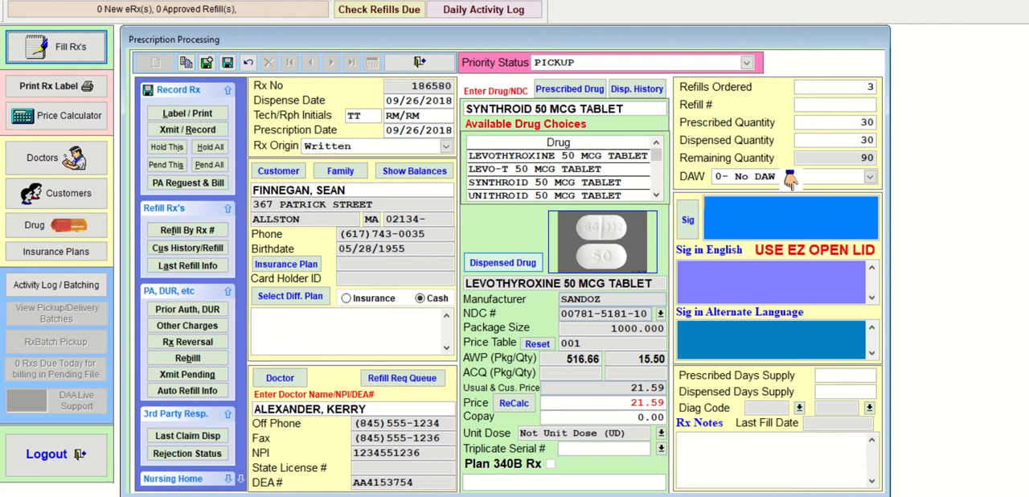
# - Enter the sig T1T PO QD for the levothyroxine prescription
pyautogui.write('T1T PO ')
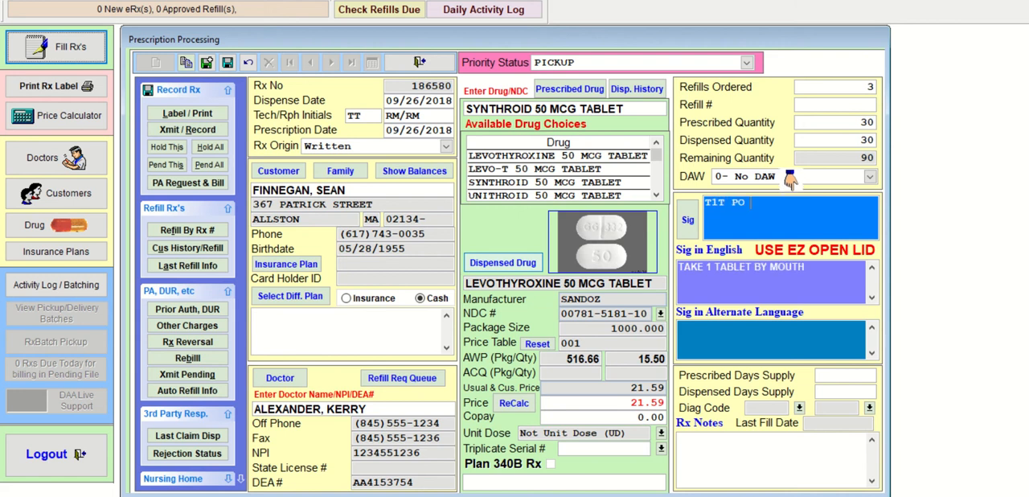
pyautogui.write('QD')
pyautogui.press('Return')
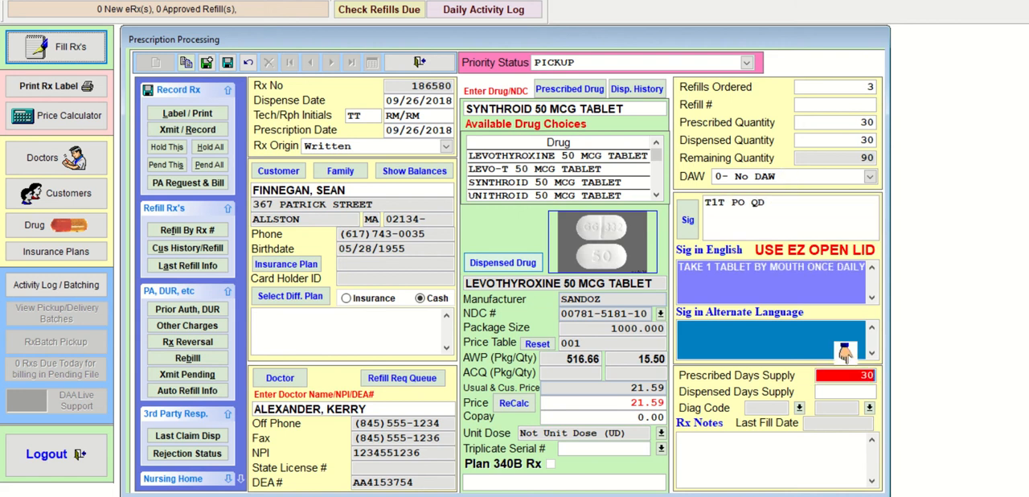
# - Accept 30 as the prescribed and dispensed days supply, save the levothyroxine prescription, and transmit and record without labels
pyautogui.press('Return')
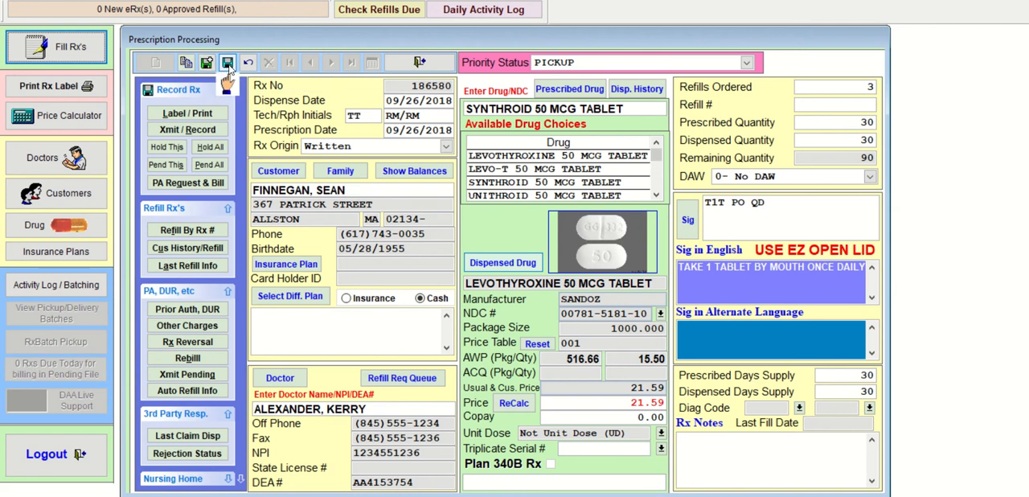
pyautogui.click(227, 64)
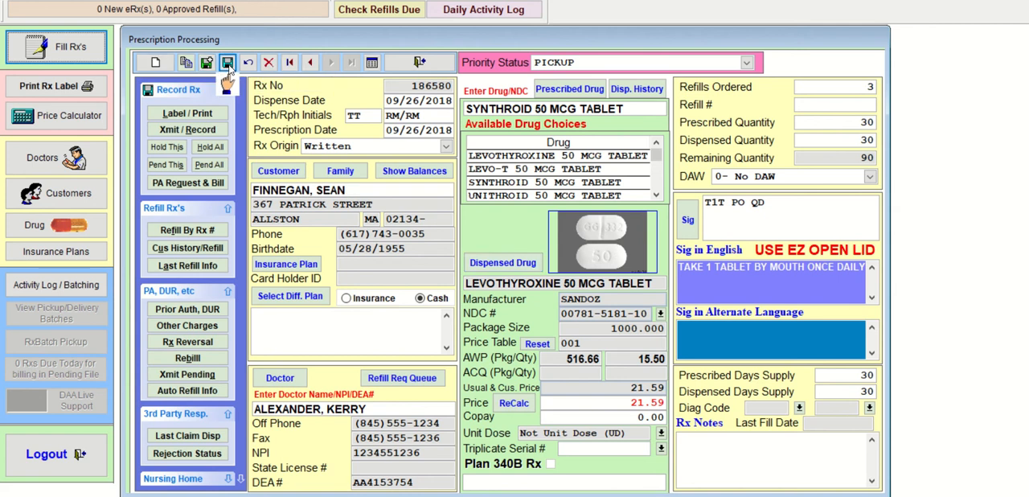
pyautogui.click(224, 129)
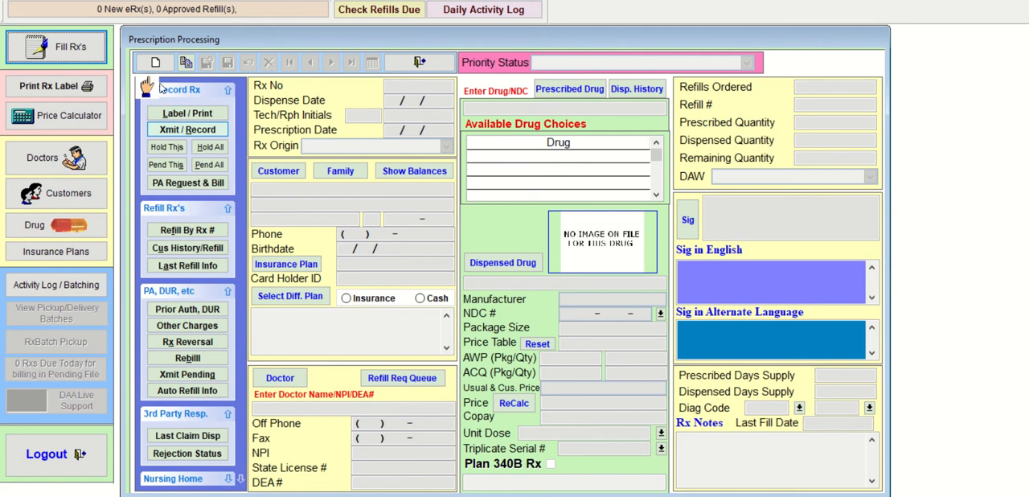
# - Start a new prescription and select the female Cigna customer found by last name
pyautogui.click(155, 62)
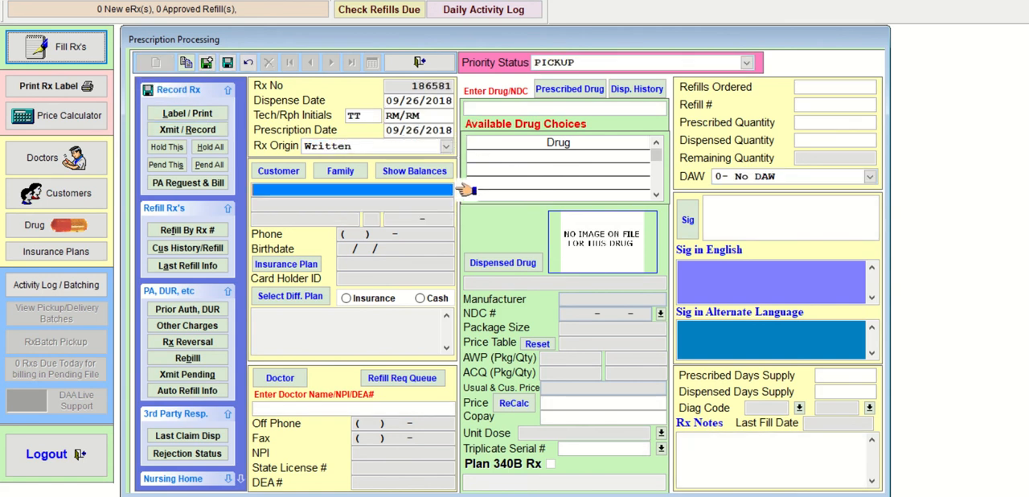
pyautogui.write('GOOD')
pyautogui.press('Return')
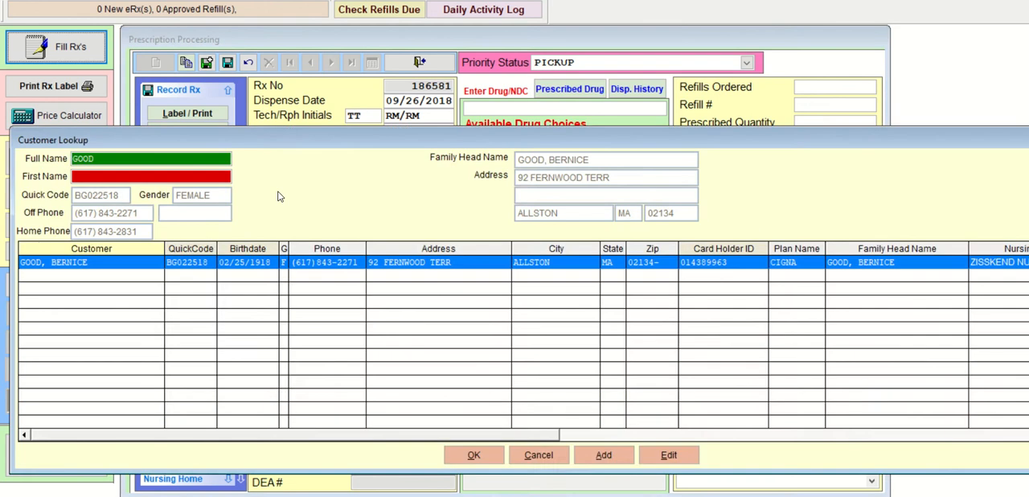
pyautogui.press('Return')
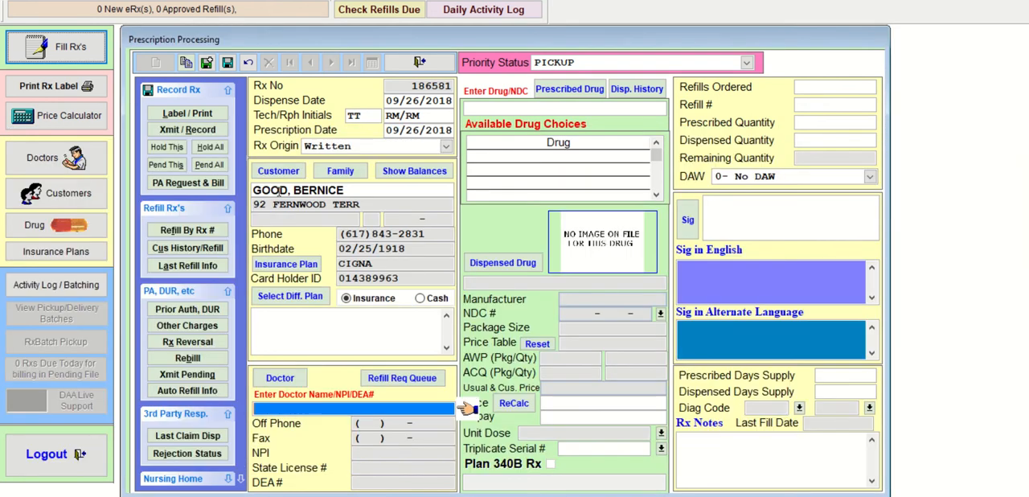
# - Enter the prescribing doctor by name for the new prescription
pyautogui.write('AL')
pyautogui.write('EX')
pyautogui.press('Return')
pyautogui.press('Return')
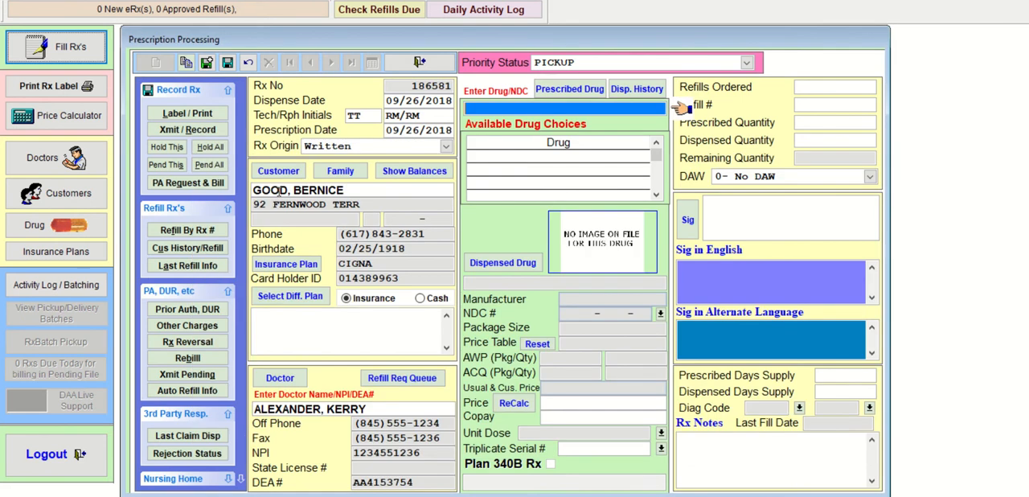
pyautogui.write('PRED')
pyautogui.press('Return')
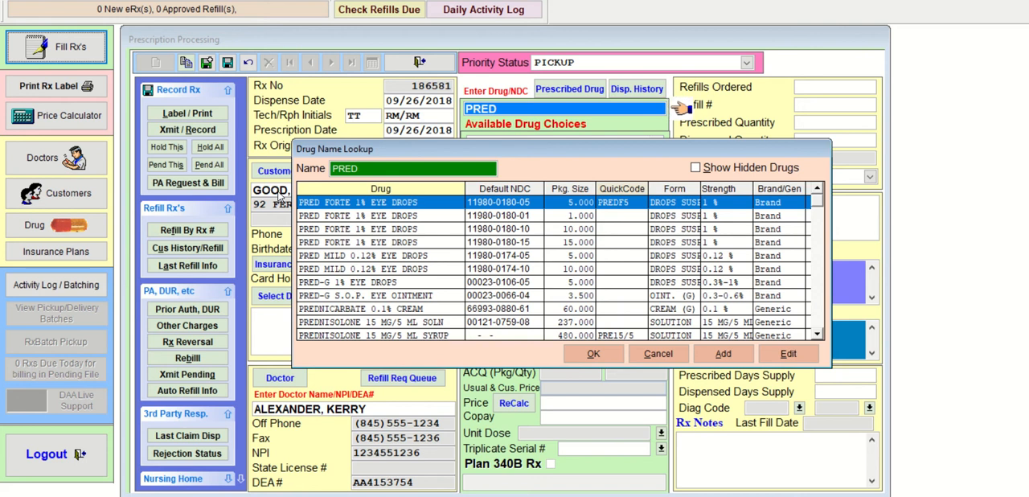
pyautogui.press('Down')
pyautogui.press('Down')
pyautogui.press('Down')
pyautogui.press('Down')
pyautogui.press('Down')
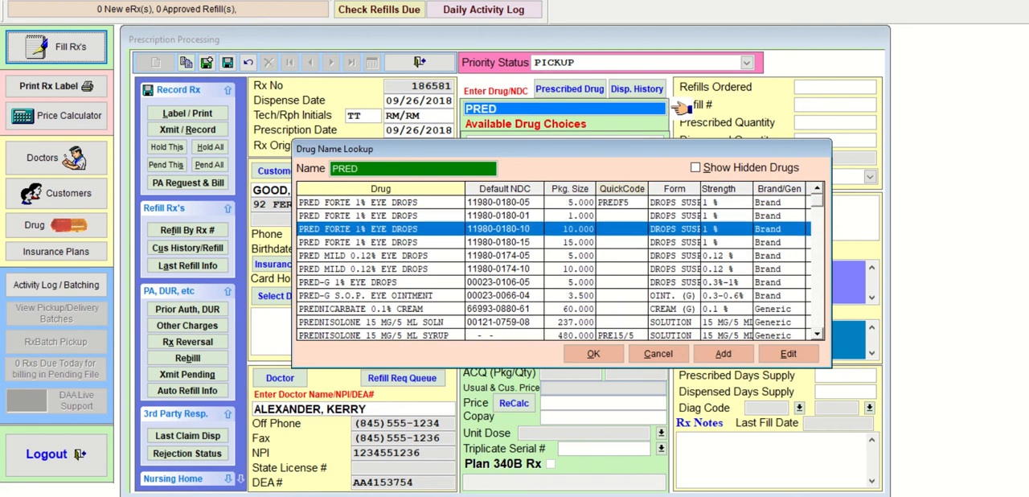
pyautogui.press('Down')
pyautogui.press('Down')
pyautogui.press('Down')
pyautogui.press('Down')
pyautogui.press('Down')
pyautogui.press('Down')
pyautogui.press('Down')
pyautogui.press('Down')
pyautogui.press('Down')
pyautogui.press('Down')
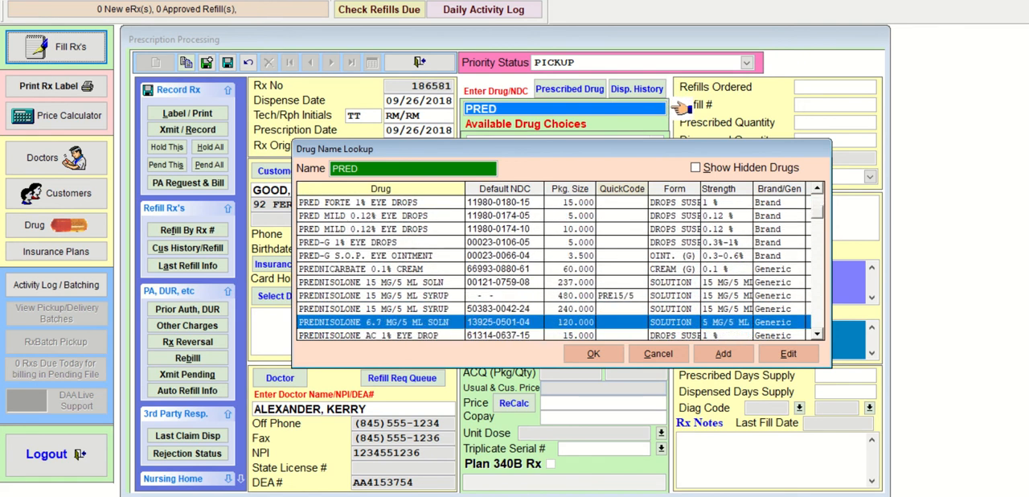
pyautogui.press('Down')
pyautogui.press('Down')
pyautogui.press('Down')
pyautogui.press('Down')
pyautogui.press('Down')
pyautogui.press('Down')
pyautogui.press('Down')
pyautogui.press('Down')
pyautogui.press('Down')
pyautogui.press('Down')
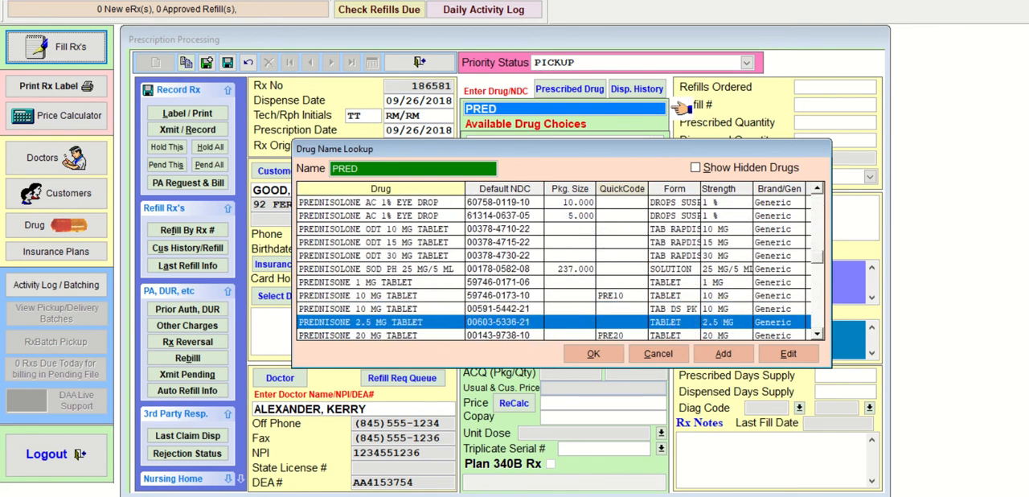
pyautogui.press('Down')
pyautogui.press('Down')
pyautogui.press('Down')
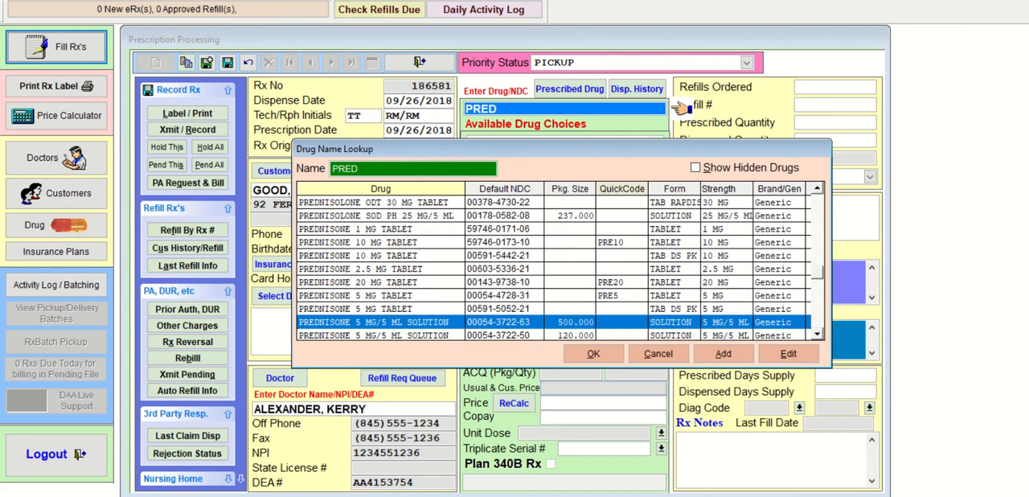
pyautogui.press('Down')
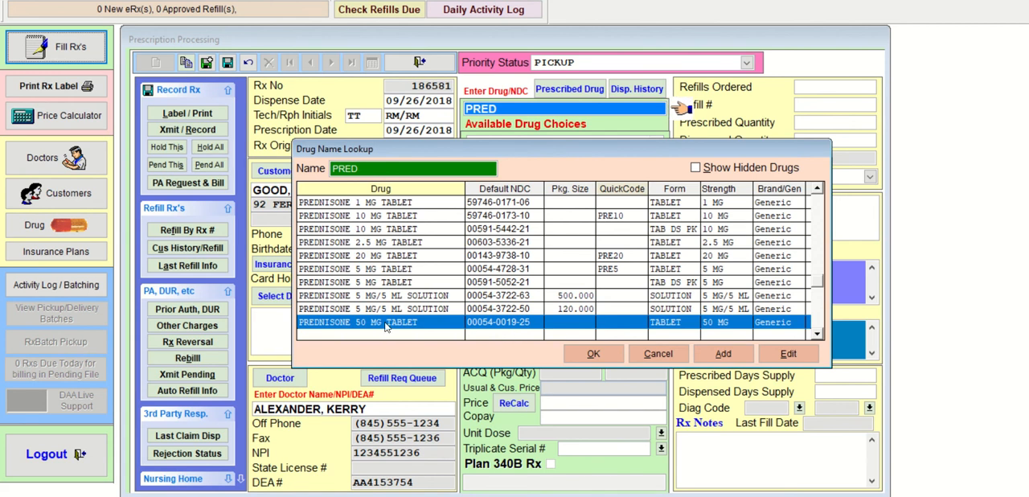
pyautogui.click(591, 355)
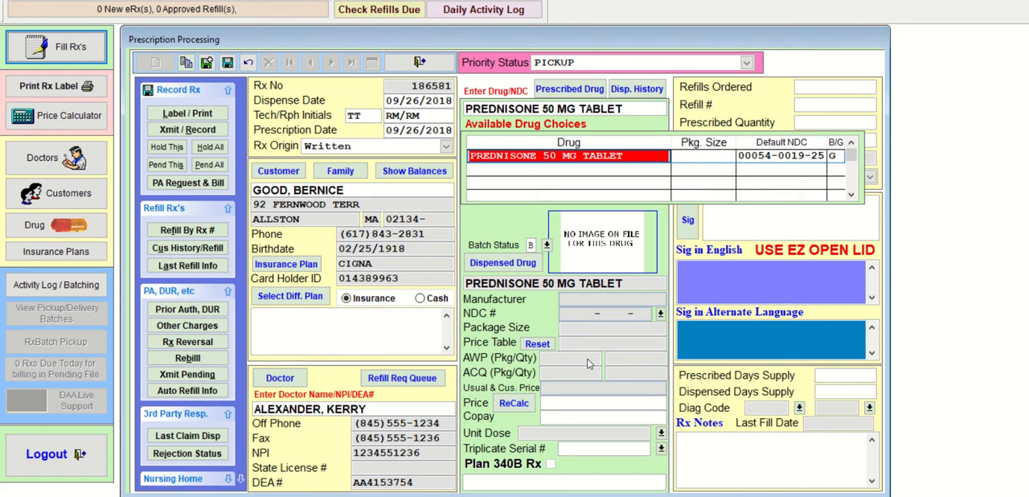
pyautogui.press('Return')
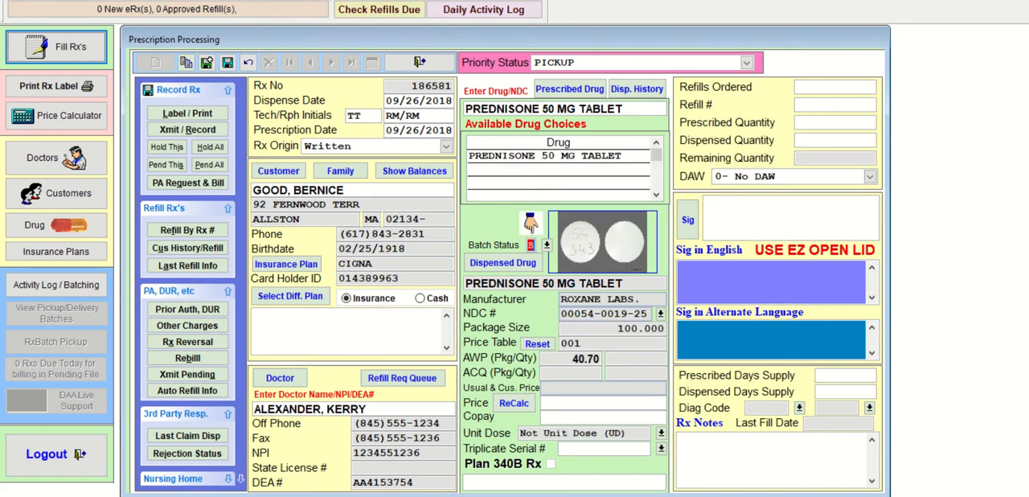
# - Leave the prednisone refills blank and set the prescribed and dispensed quantities to 52
pyautogui.press('Return')
pyautogui.press('Return')
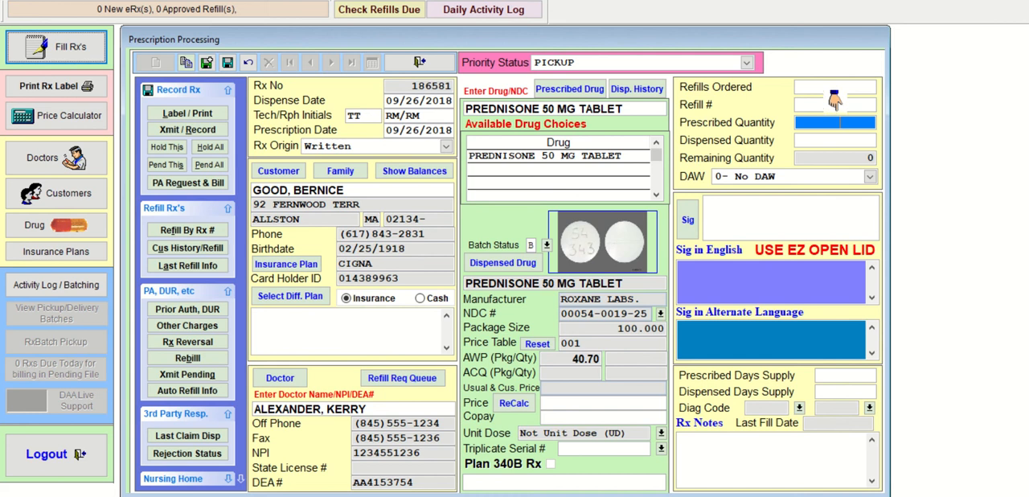
pyautogui.write('52')
pyautogui.press('Return')
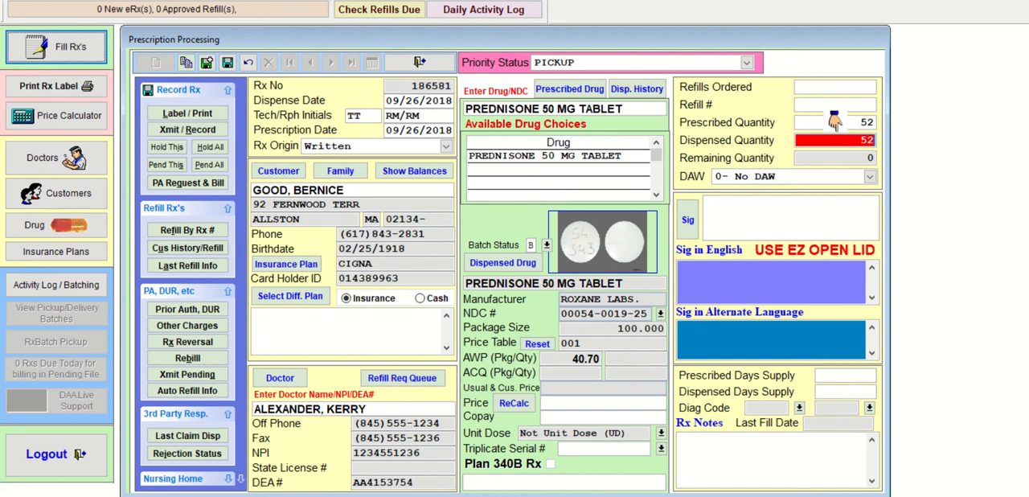
pyautogui.press('Return')
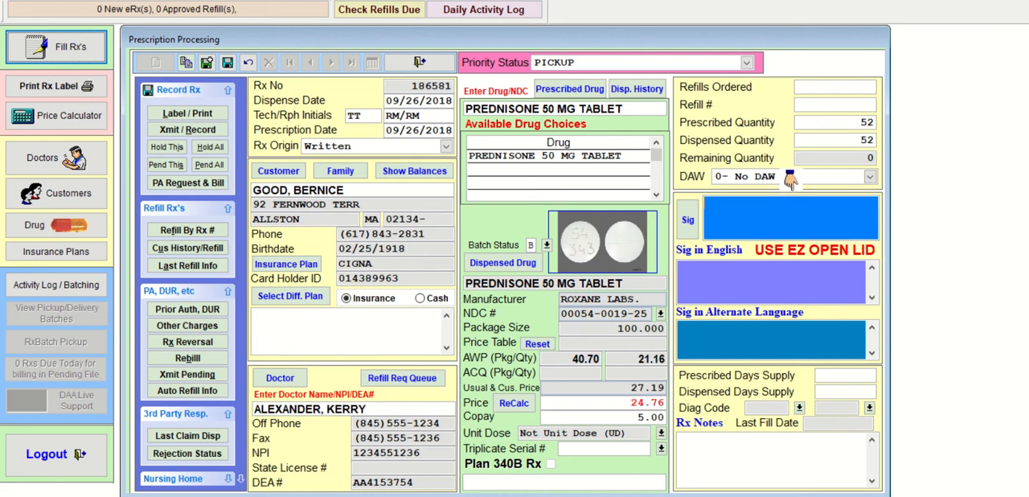
# - Enter the sig T4T PO QD F7 , THEN 2T QOD for the prednisone prescription
pyautogui.write('T4T P')
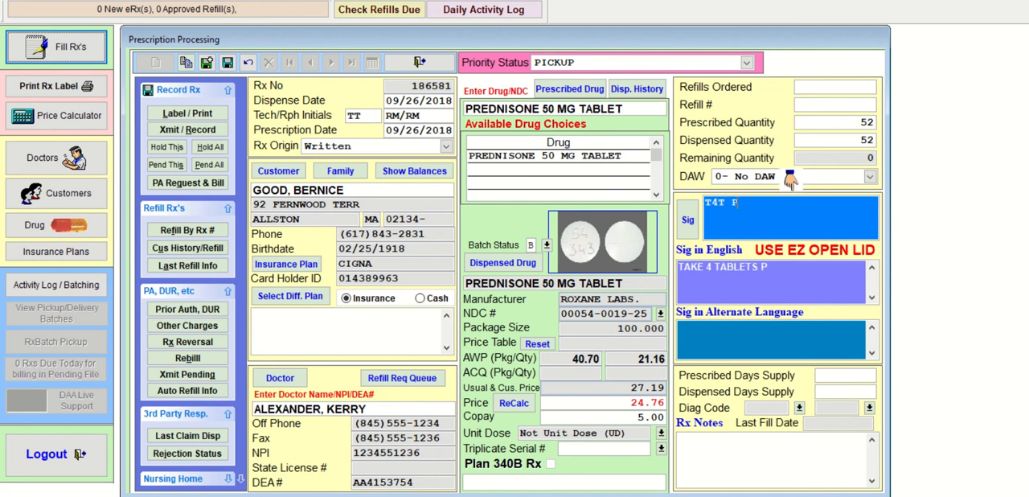
pyautogui.write('O QD')
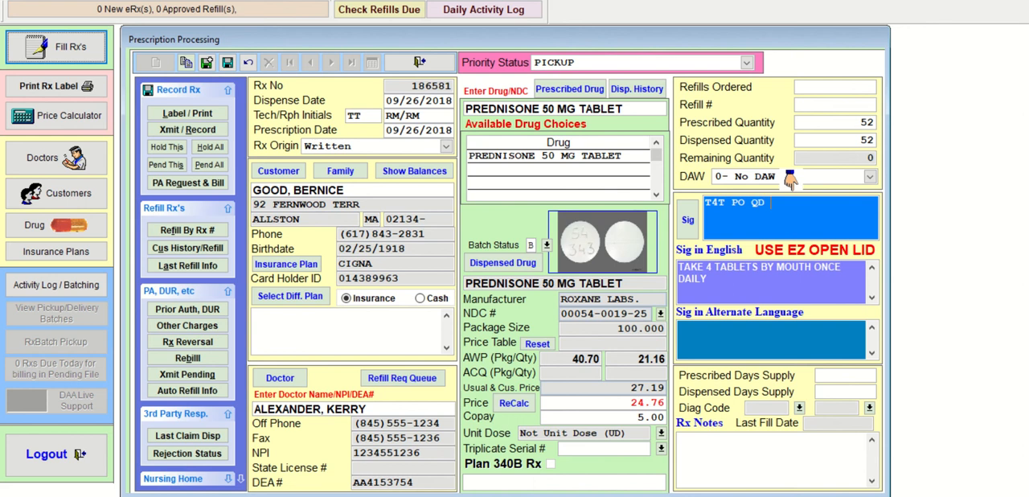
pyautogui.write(' F7 , THEN')
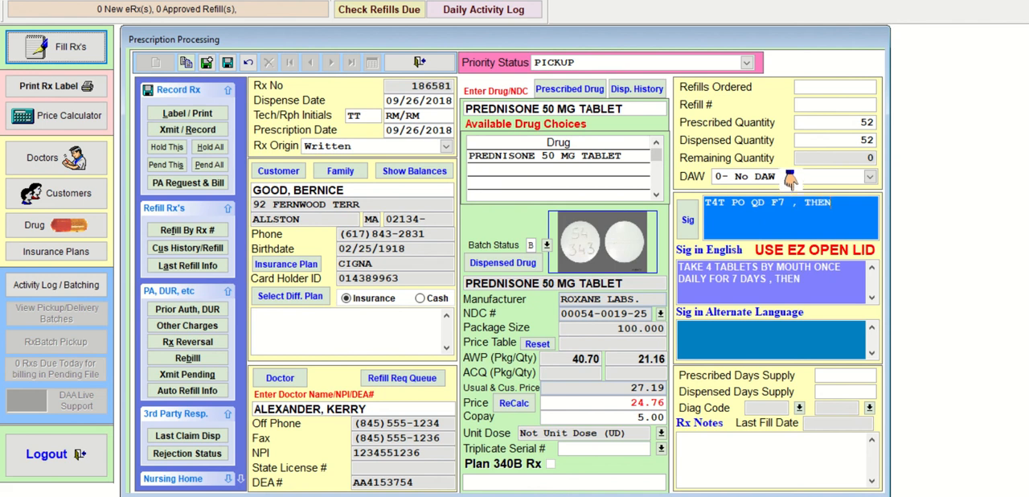
pyautogui.write(' 2T QO')
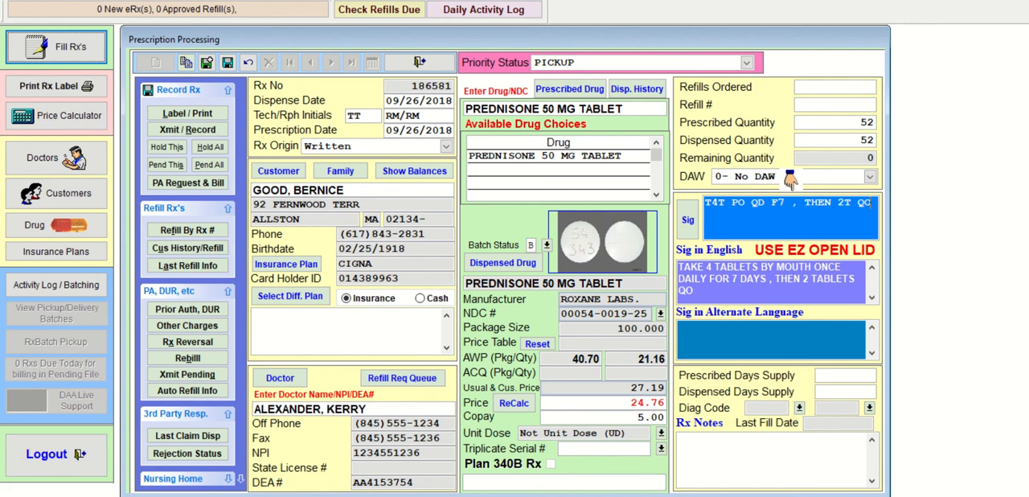
pyautogui.write('D')
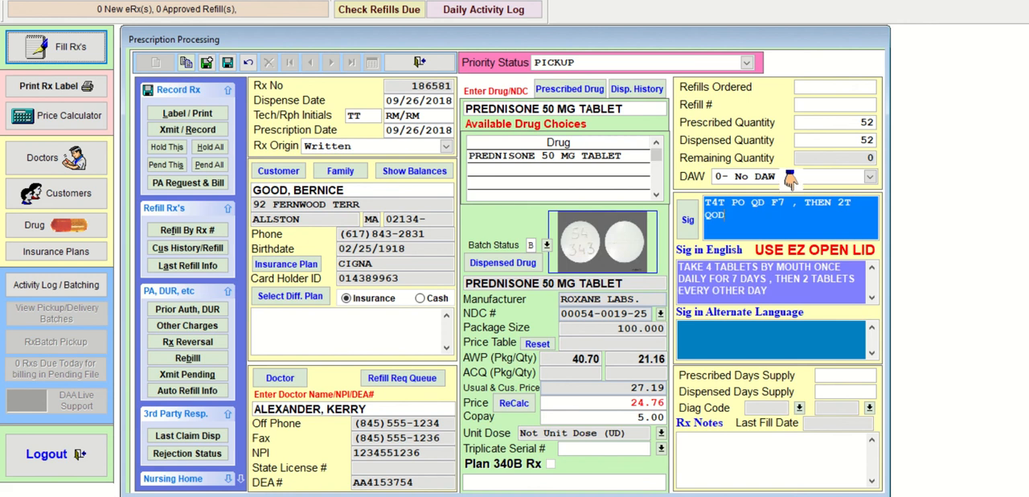
# - Set the prednisone prescribed days supply to 30 and the dispensed days supply to 5
pyautogui.press('Tab')
pyautogui.write('3')
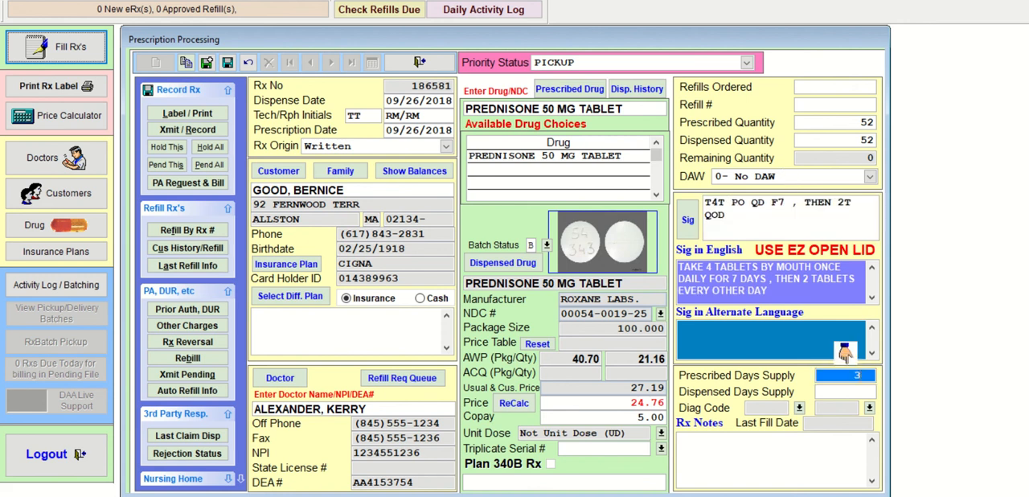
pyautogui.write('0')
pyautogui.press('Tab')
pyautogui.write('5')
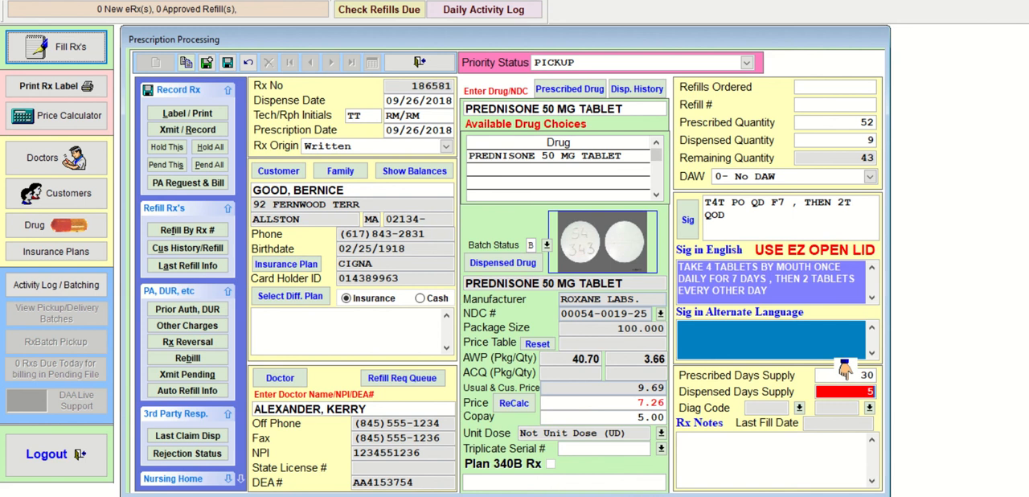
# - Save the prednisone prescription in system memory and start a new one for the same customer, keeping the same doctor
pyautogui.click(206, 63)
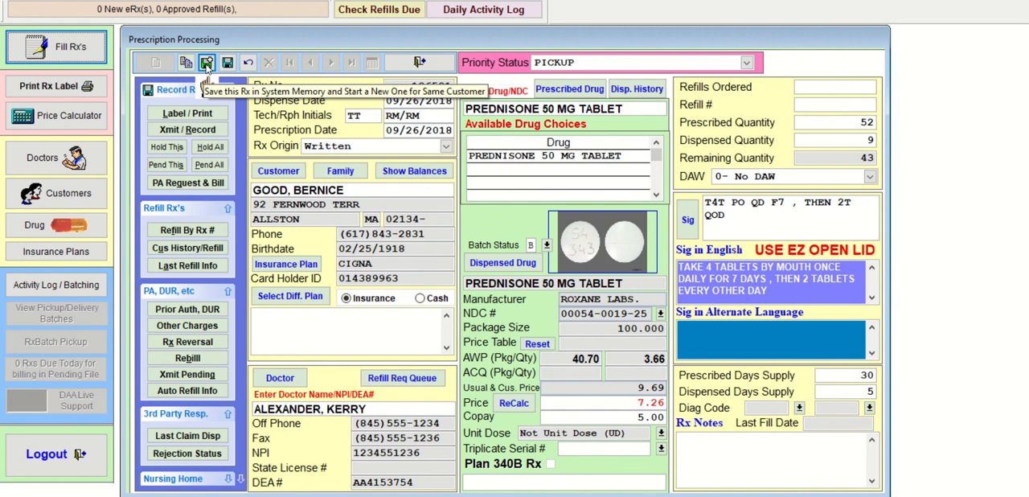
pyautogui.click(207, 64)
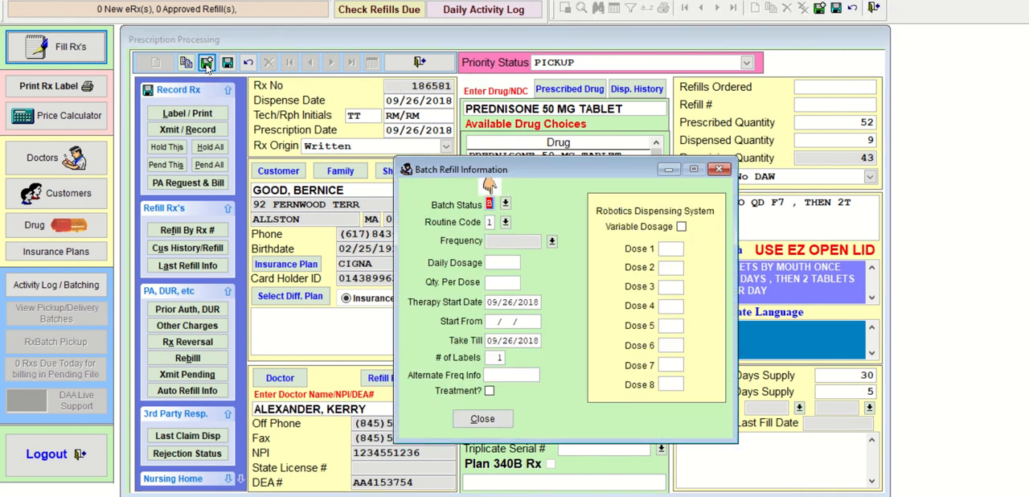
pyautogui.click(492, 423)
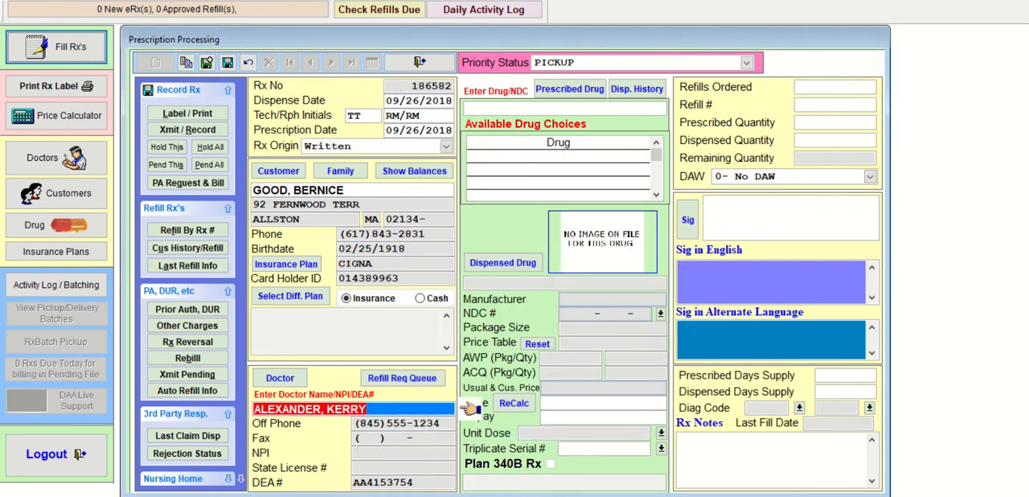
pyautogui.press('Return')
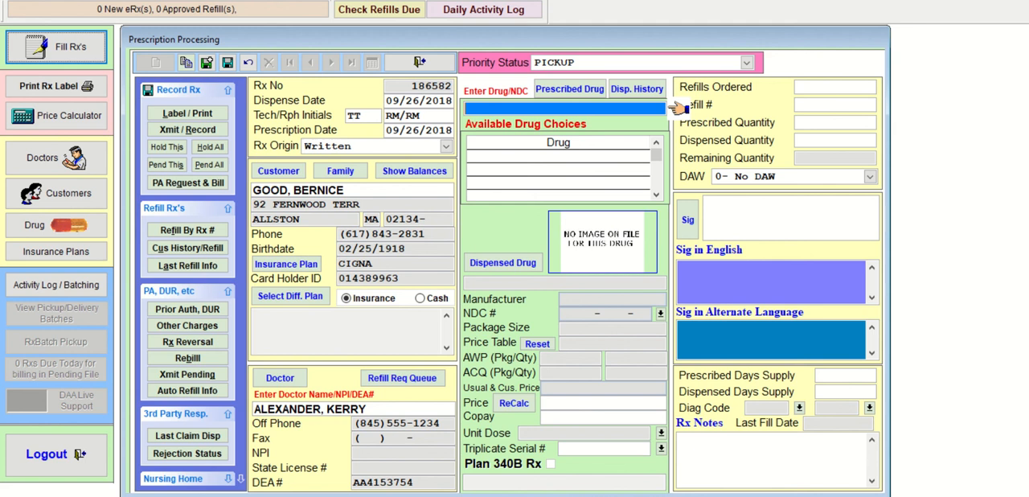
pyautogui.write('ALPR')
pyautogui.press('Return')
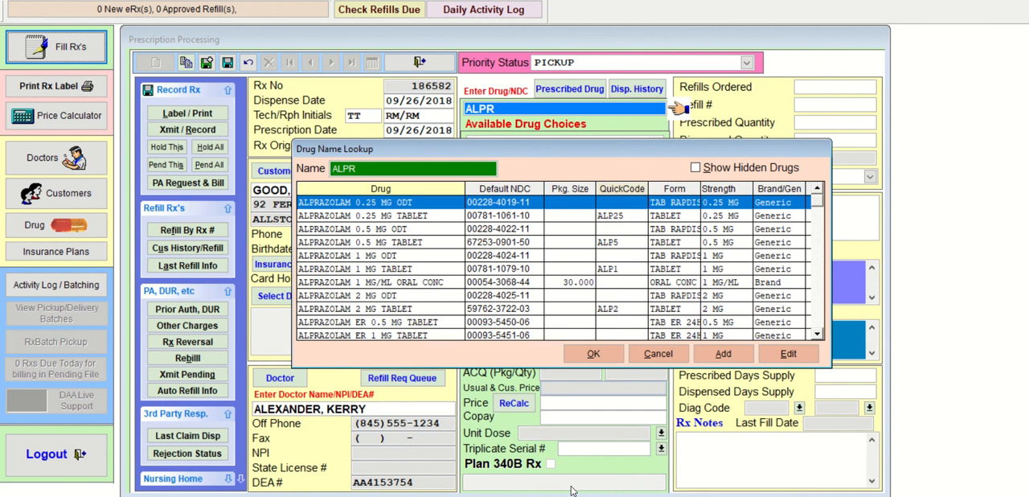
pyautogui.press('Down')
pyautogui.press('Down')
pyautogui.press('Down')
pyautogui.press('Down')
pyautogui.press('Down')
pyautogui.press('Down')
pyautogui.press('Down')
pyautogui.press('Down')
pyautogui.press('Down')
pyautogui.press('Down')
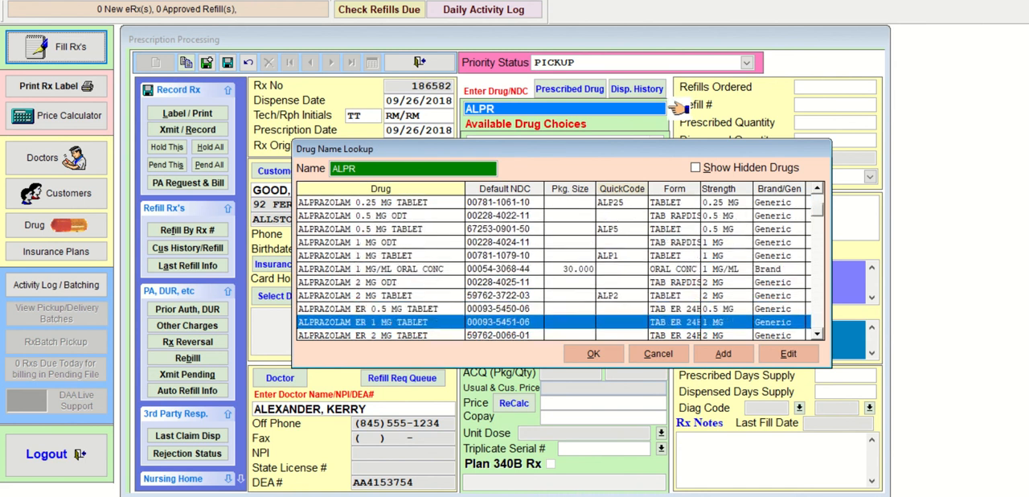
pyautogui.press('Down')
pyautogui.press('Down')
pyautogui.press('Down')
pyautogui.press('Down')
pyautogui.press('Up')
pyautogui.press('Up')
pyautogui.press('Up')
pyautogui.press('Up')
pyautogui.press('Up')
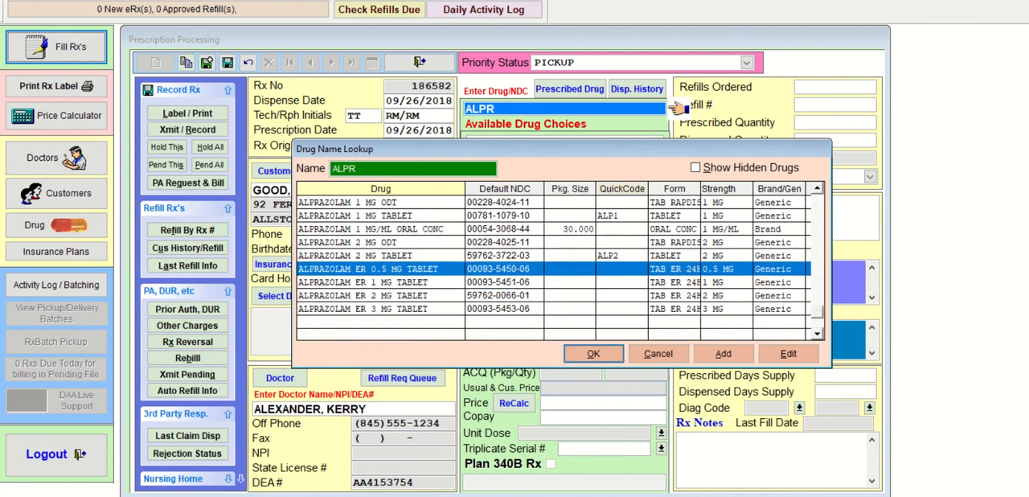
pyautogui.press('Up')
pyautogui.press('Up')
pyautogui.press('Up')
pyautogui.press('Up')
pyautogui.press('Up')
pyautogui.press('Up')
pyautogui.press('Up')
pyautogui.press('Up')
pyautogui.press('Up')
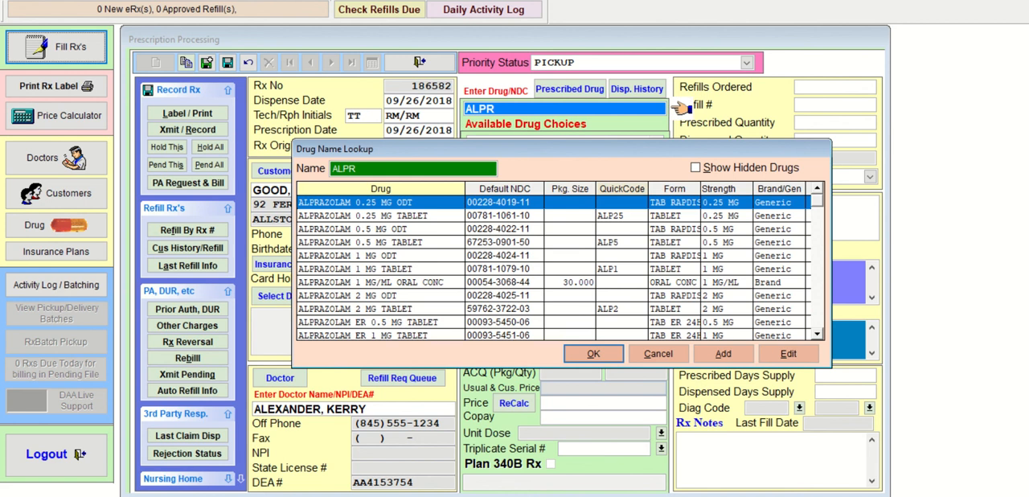
pyautogui.press('Down')
pyautogui.press('Down')
pyautogui.press('Down')
pyautogui.press('Down')
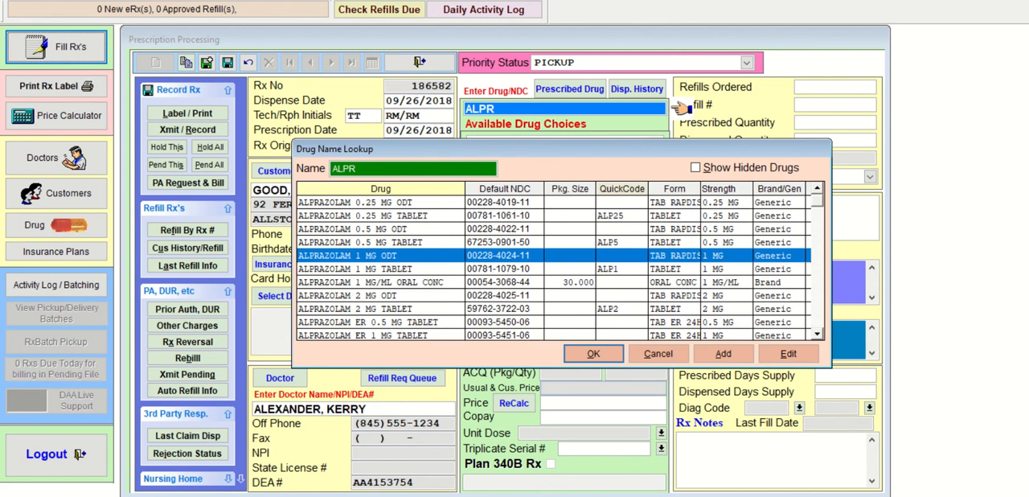
pyautogui.press('Down')
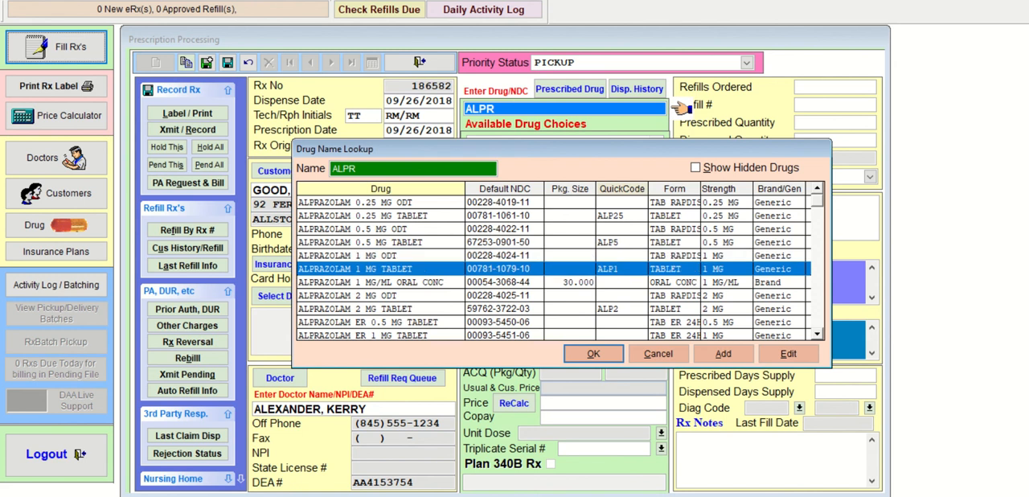
pyautogui.press('Return')
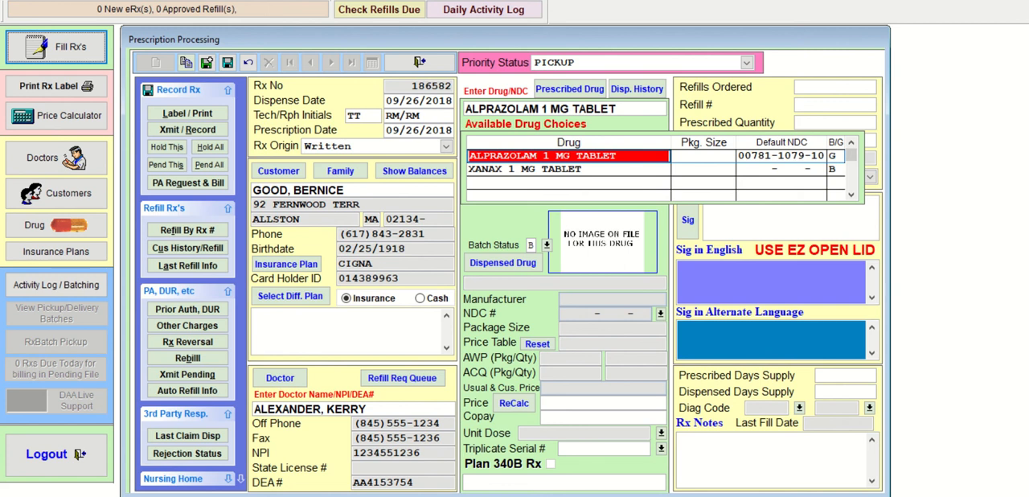
pyautogui.press('Return')
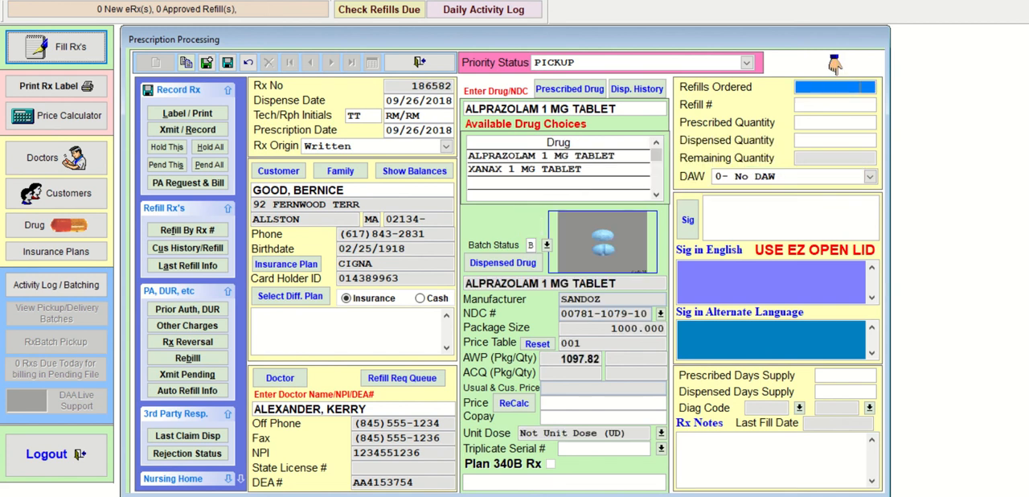
# - Set the alprazolam prescription's refills ordered to 3 and both the prescribed and dispensed quantity to 50, keeping DAW at No DAW
pyautogui.press('Return')
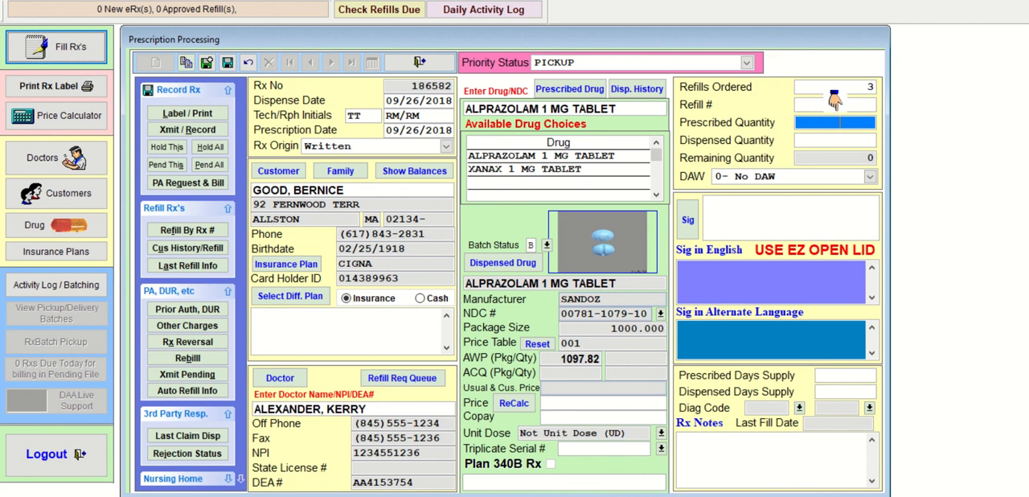
pyautogui.press('Return')
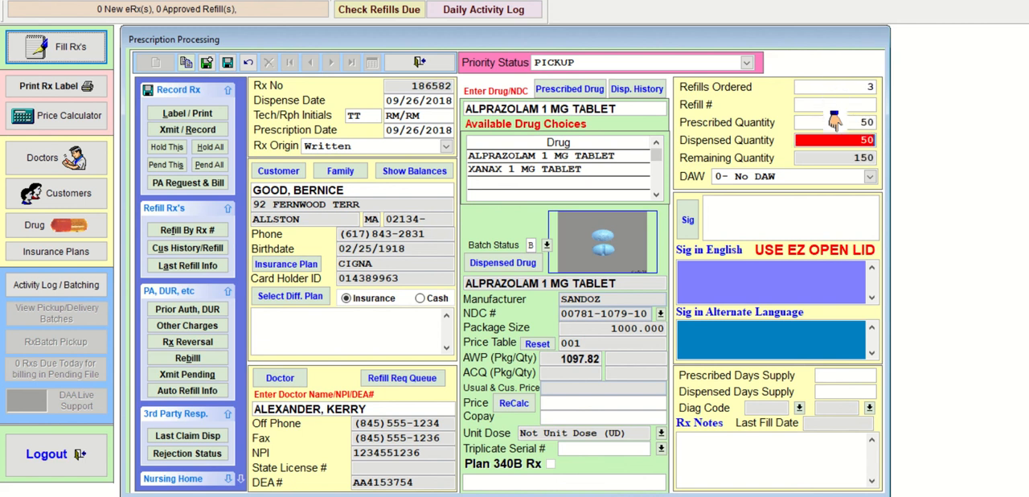
pyautogui.press('Return')
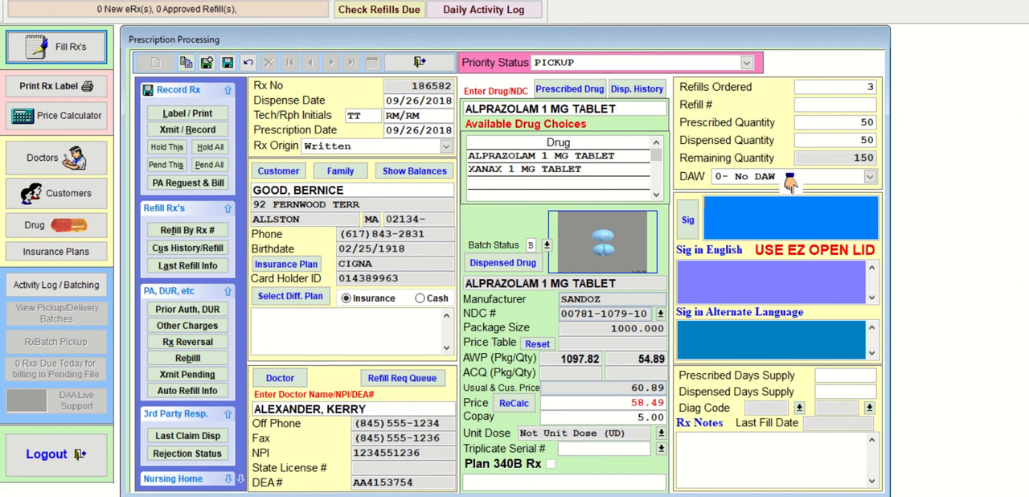
# - Enter the sig T1T PO TID PRNF ANXIETY for the alprazolam prescription
pyautogui.write('T1T')
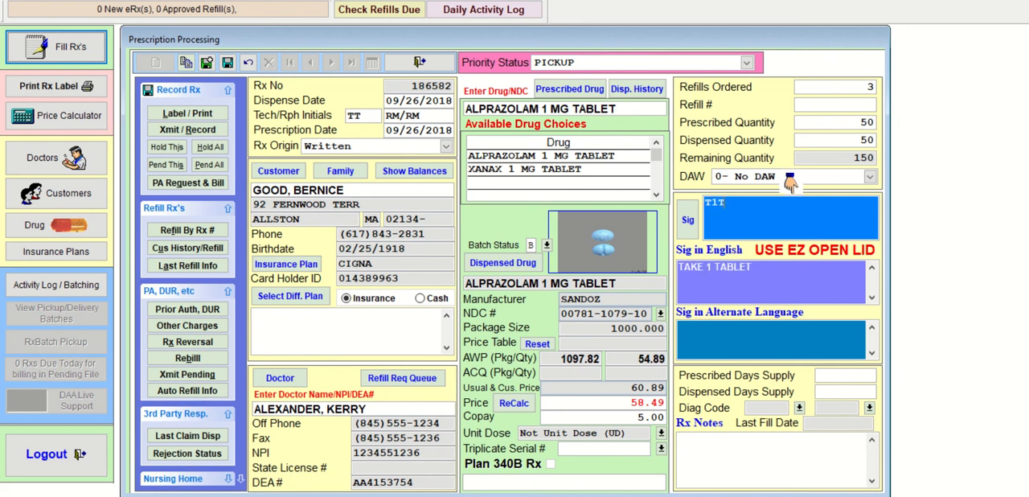
pyautogui.write(' PO TID PRN')
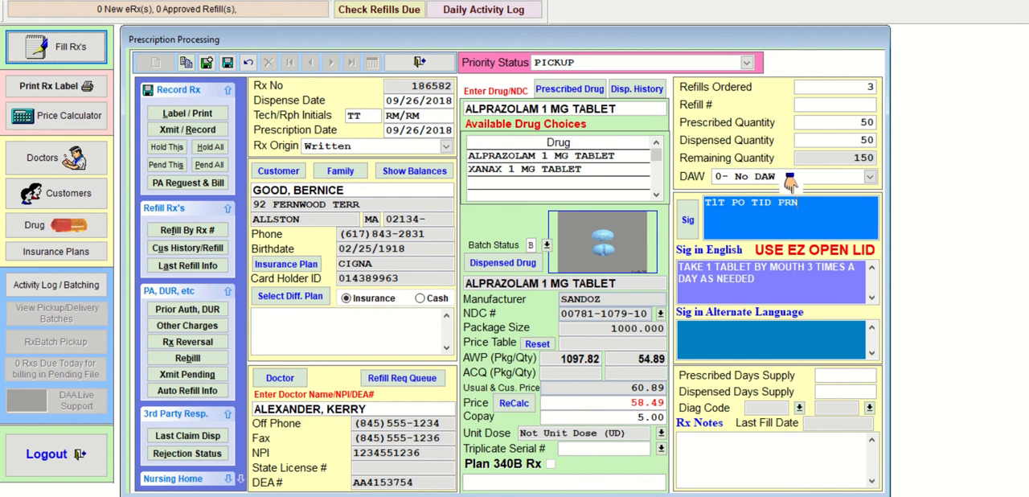
pyautogui.write('F ANXIETY')
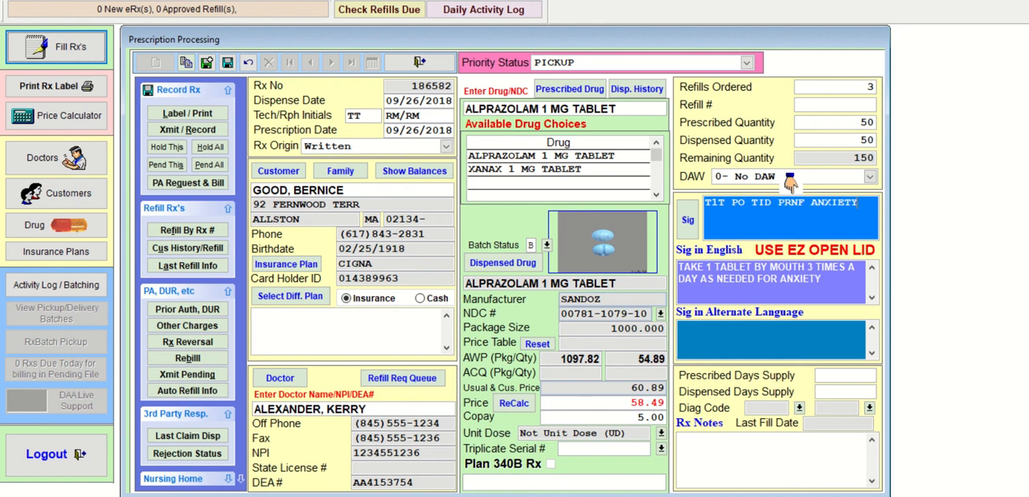
# - Accept 17 as the alprazolam prescribed days supply and set the dispensed days supply to 5
pyautogui.press('Return')
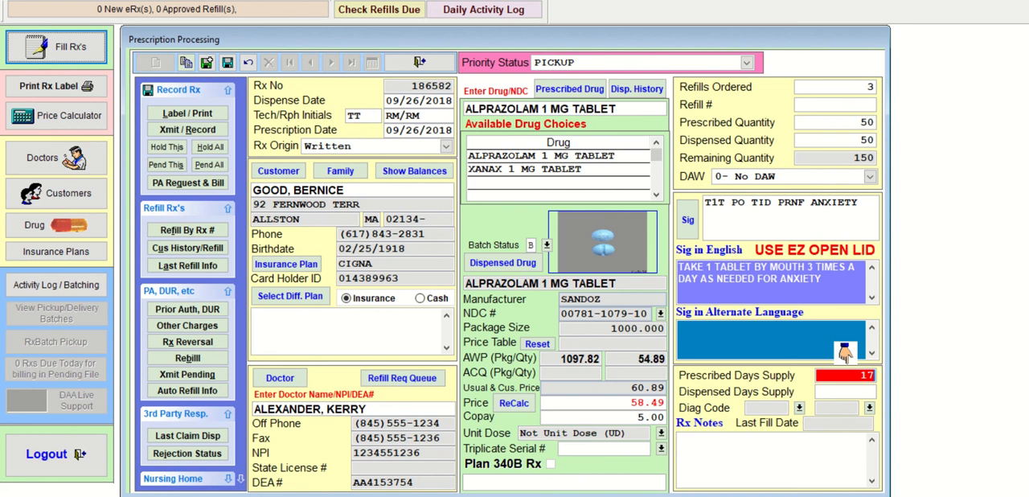
pyautogui.press('Return')
pyautogui.write('5')
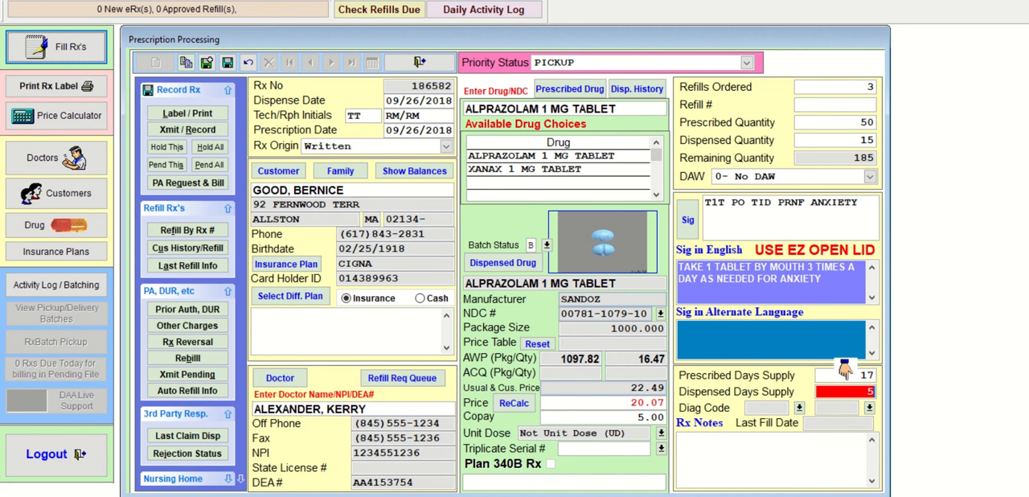
# - Save the alprazolam prescription and close its batch refill information without changing anything
pyautogui.click(207, 64)
pyautogui.click(227, 63)
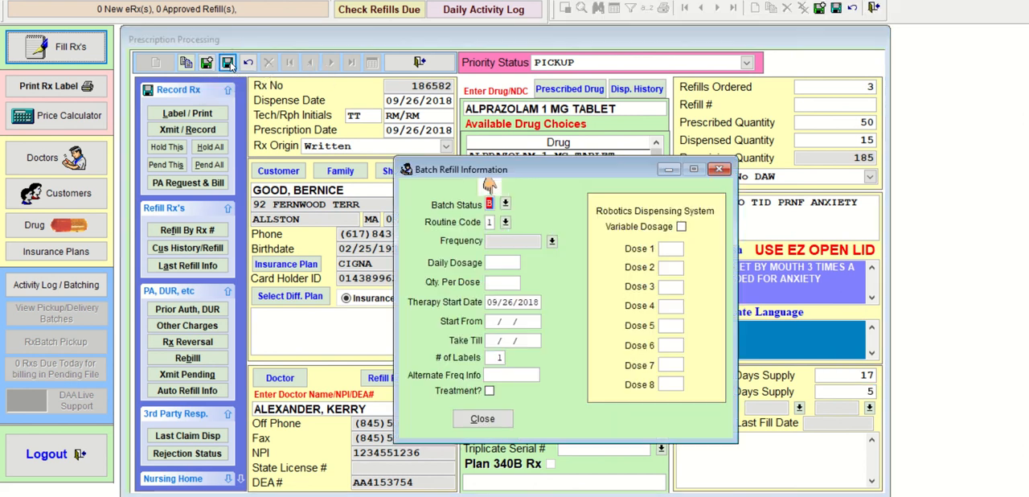
pyautogui.click(482, 418)
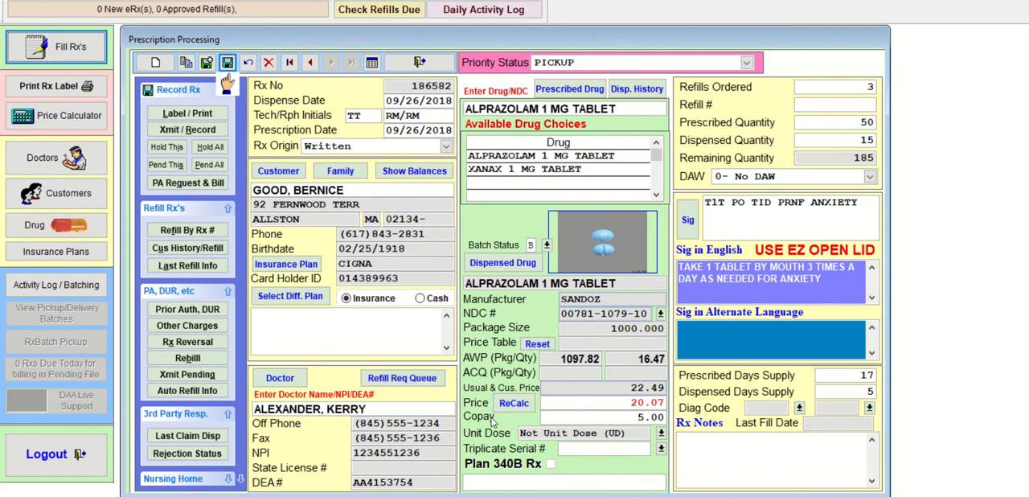
# - Transmit and record the customer's prednisone and alprazolam prescriptions without printing labels, closing the claim status of each
pyautogui.click(205, 130)
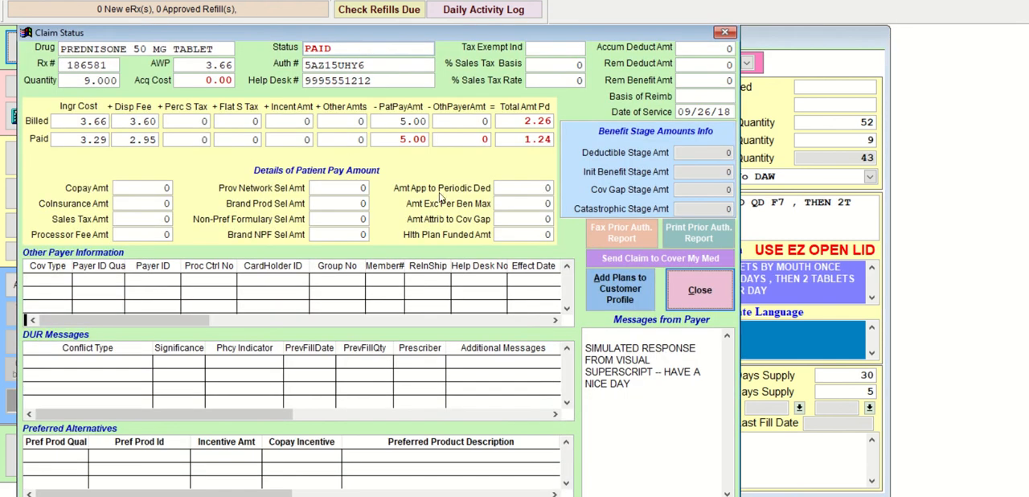
pyautogui.click(699, 289)
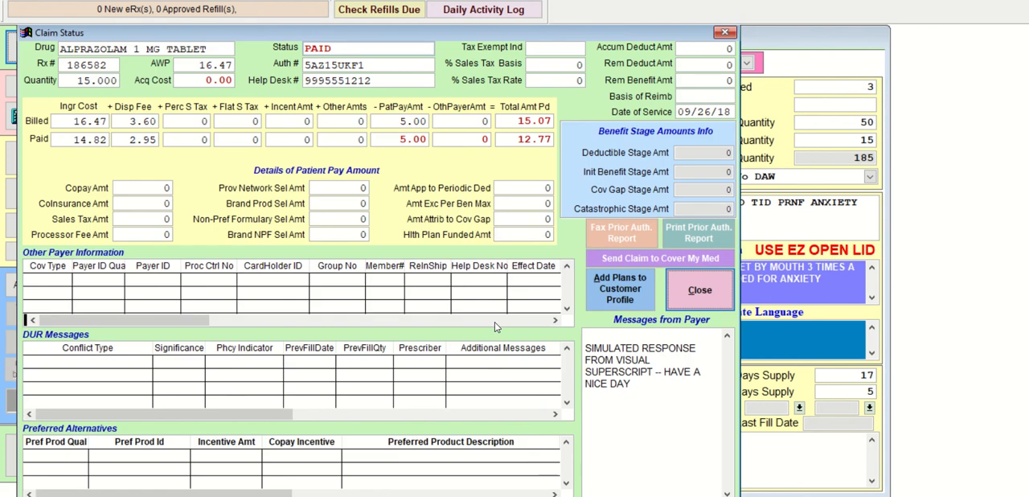
pyautogui.click(698, 287)
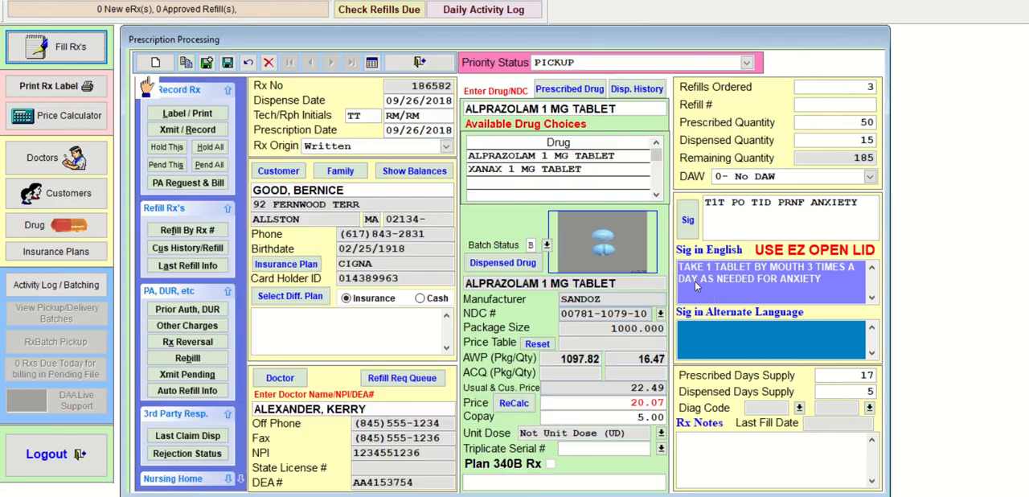